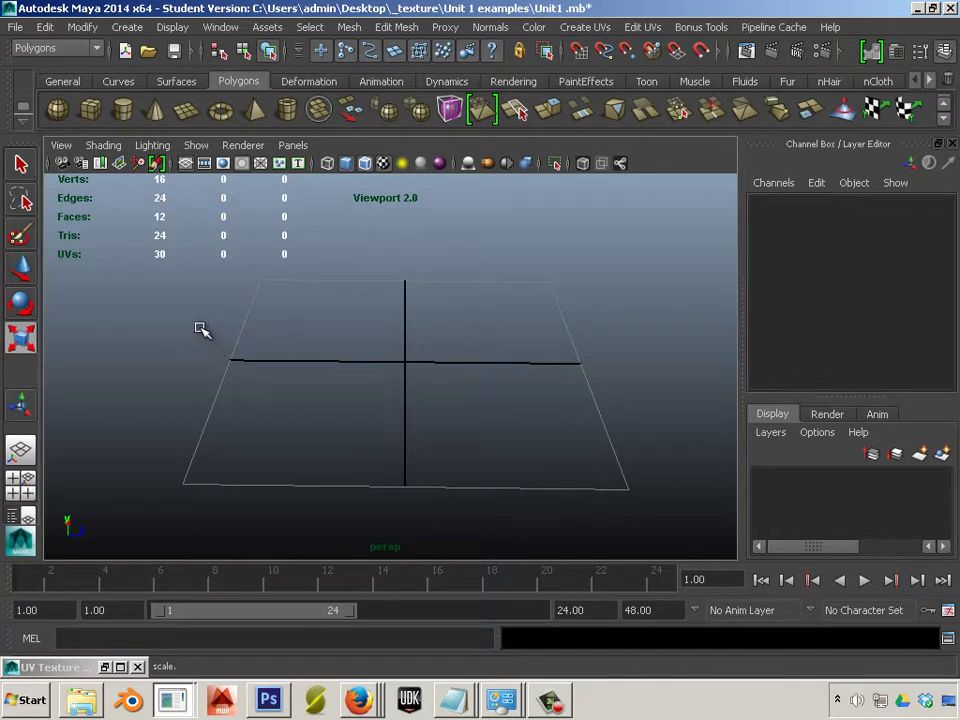
- Create a polygon cube at the origin and move it along Z to about -1.72
{"action": "left_click", "coordinate": [91, 110]}
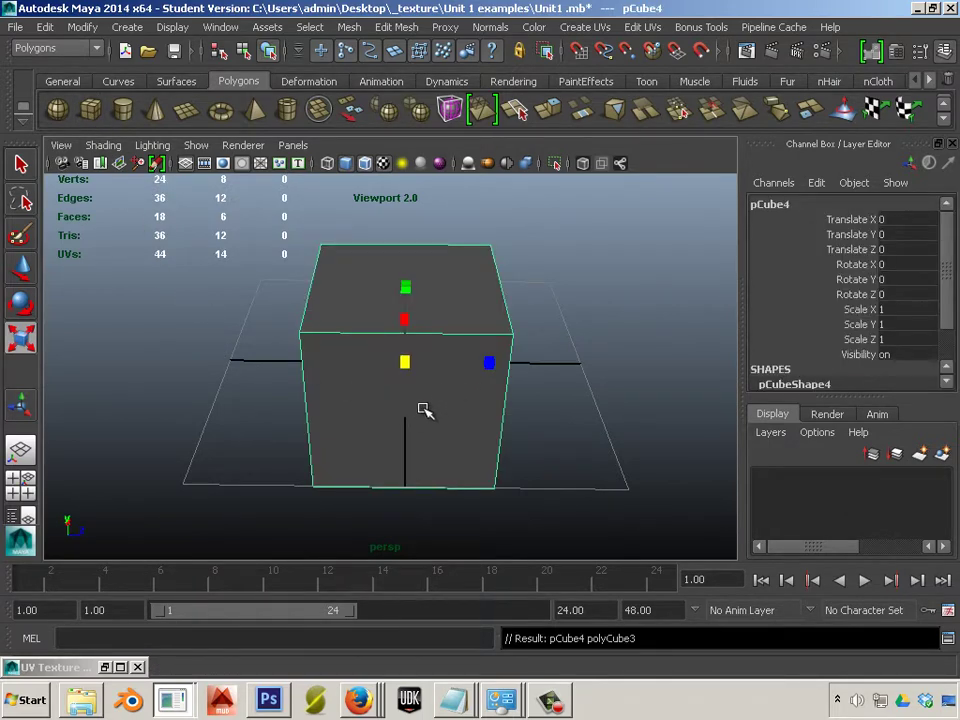
{"action": "key", "text": "w"}
{"action": "left_click_drag", "start_coordinate": [467, 369], "coordinate": [399, 396]}
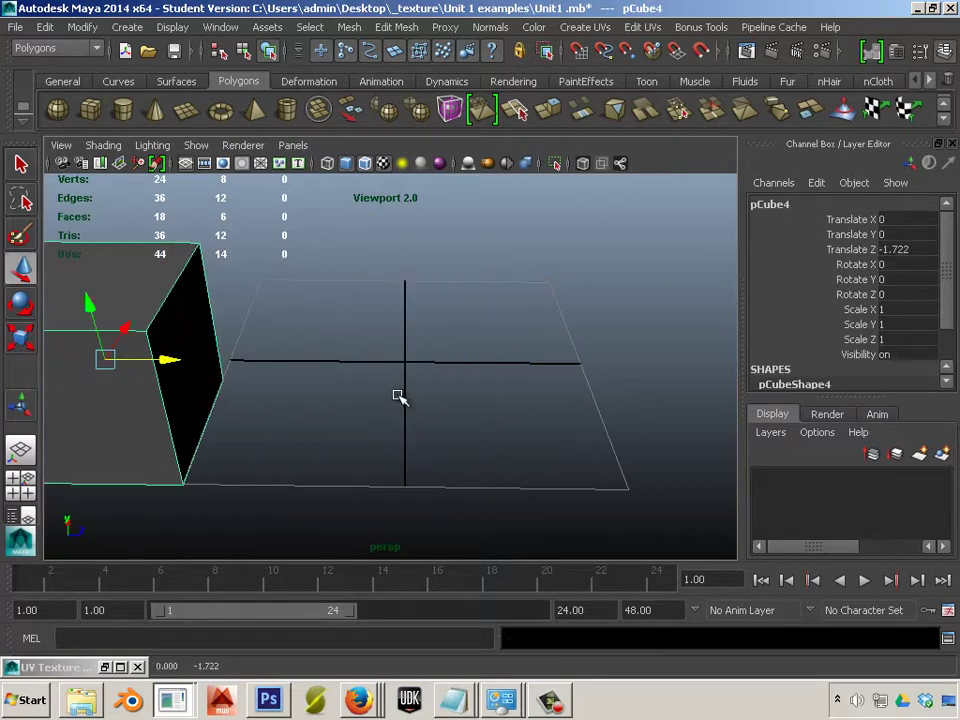
{"action": "left_click", "coordinate": [122, 110]}
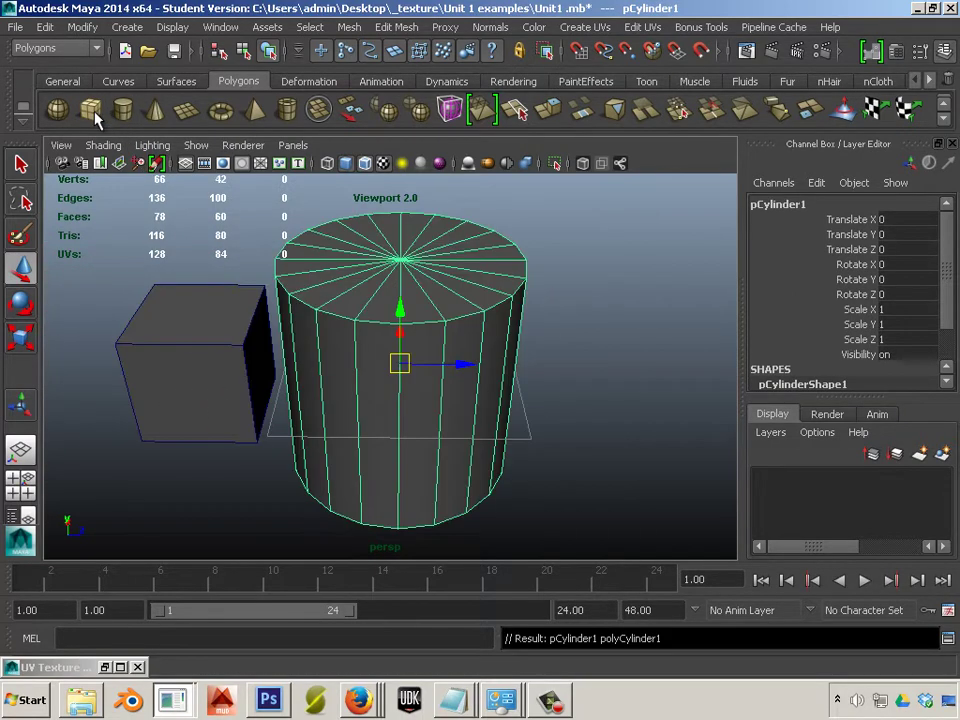
{"action": "key", "text": "Delete"}
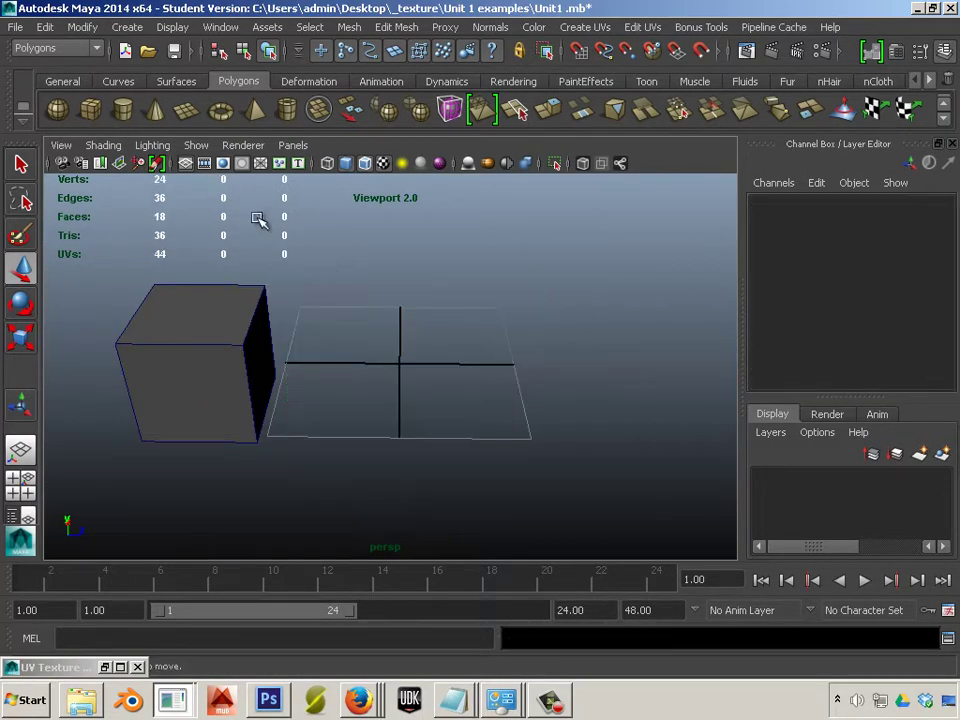
- Create a second polygon cube and move it along Z to about -0.27
{"action": "left_click", "coordinate": [91, 110]}
{"action": "left_click_drag", "start_coordinate": [476, 369], "coordinate": [436, 367], "text": "alt"}
{"action": "scroll", "coordinate": [354, 379], "scroll_direction": "up", "scroll_amount": 2}
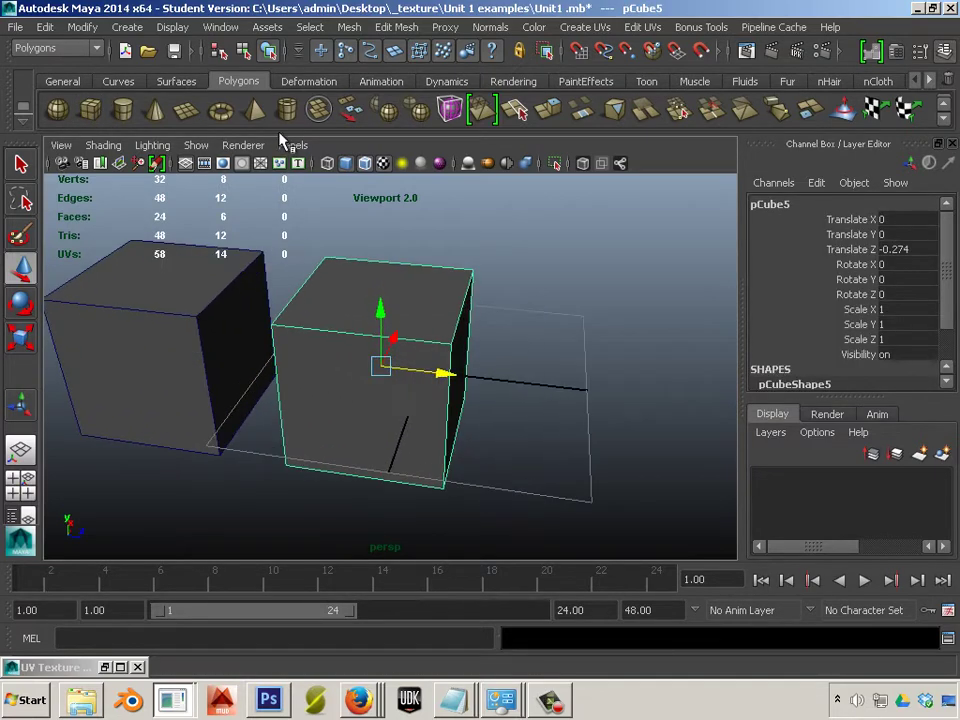
- Smooth the second cube twice to round it into a sphere and return it to object mode
{"action": "left_click", "coordinate": [352, 28]}
{"action": "left_click", "coordinate": [373, 127]}
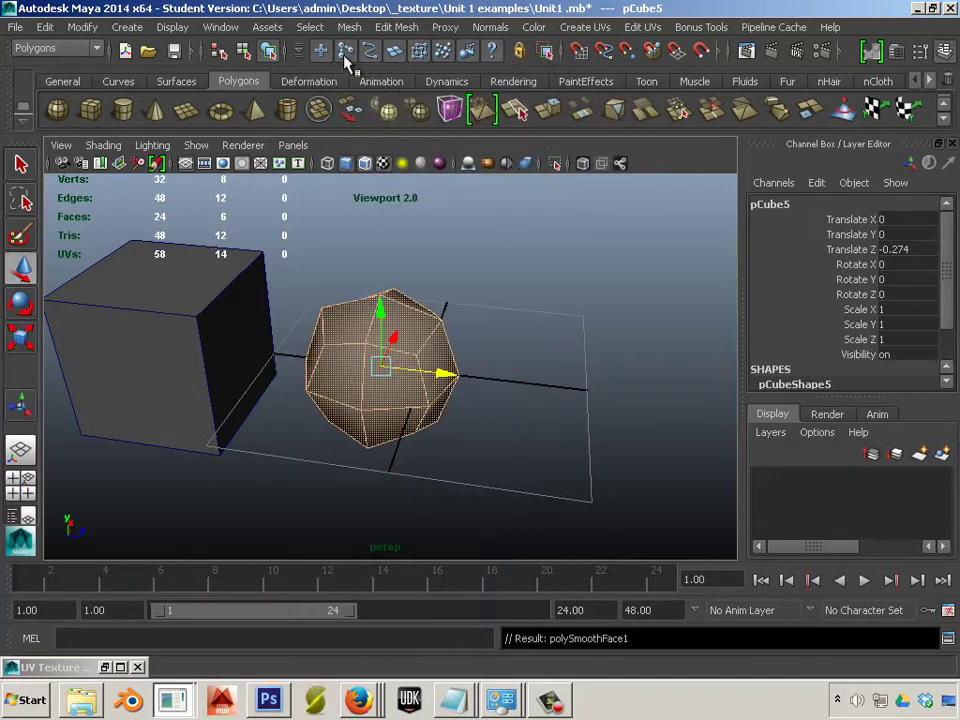
{"action": "left_click", "coordinate": [349, 27]}
{"action": "left_click", "coordinate": [373, 127]}
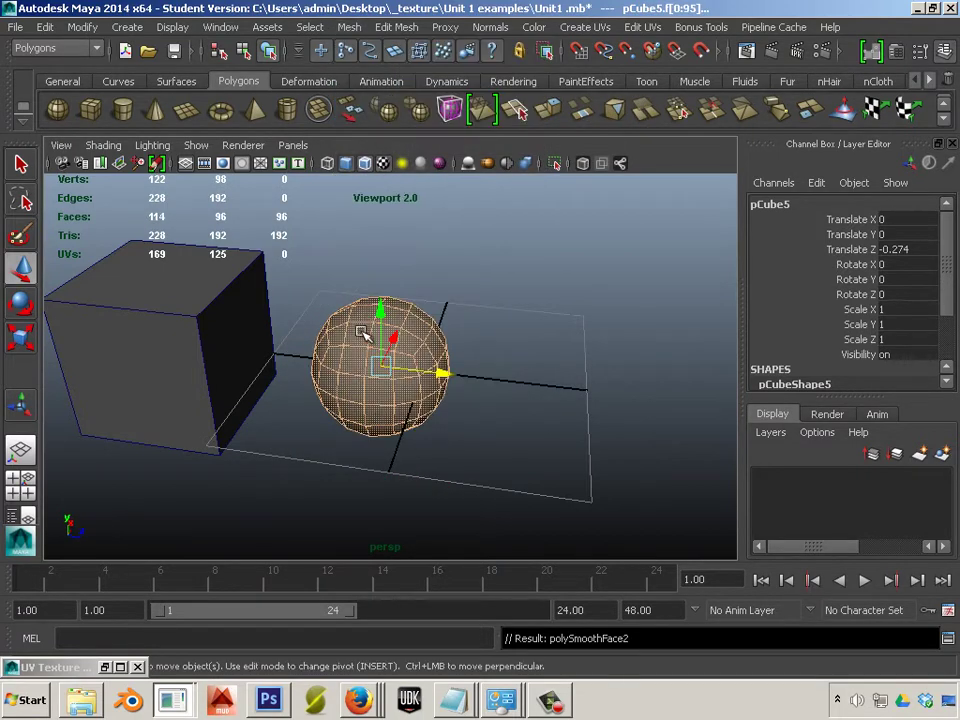
{"action": "right_click_drag", "start_coordinate": [375, 328], "coordinate": [429, 298]}
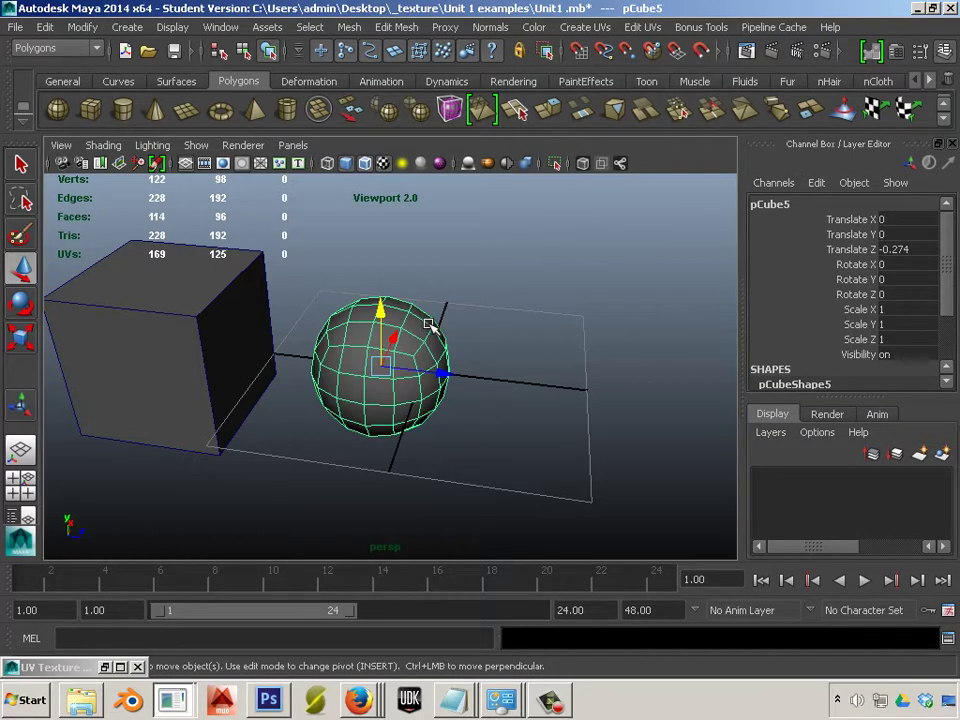
- Move the cube and the cube-based sphere together along negative Z, bringing the cube to about Z -2.9
{"action": "left_click", "coordinate": [257, 328]}
{"action": "left_click_drag", "start_coordinate": [250, 354], "coordinate": [110, 335]}
{"action": "left_click_drag", "start_coordinate": [205, 352], "coordinate": [420, 418], "text": "alt"}
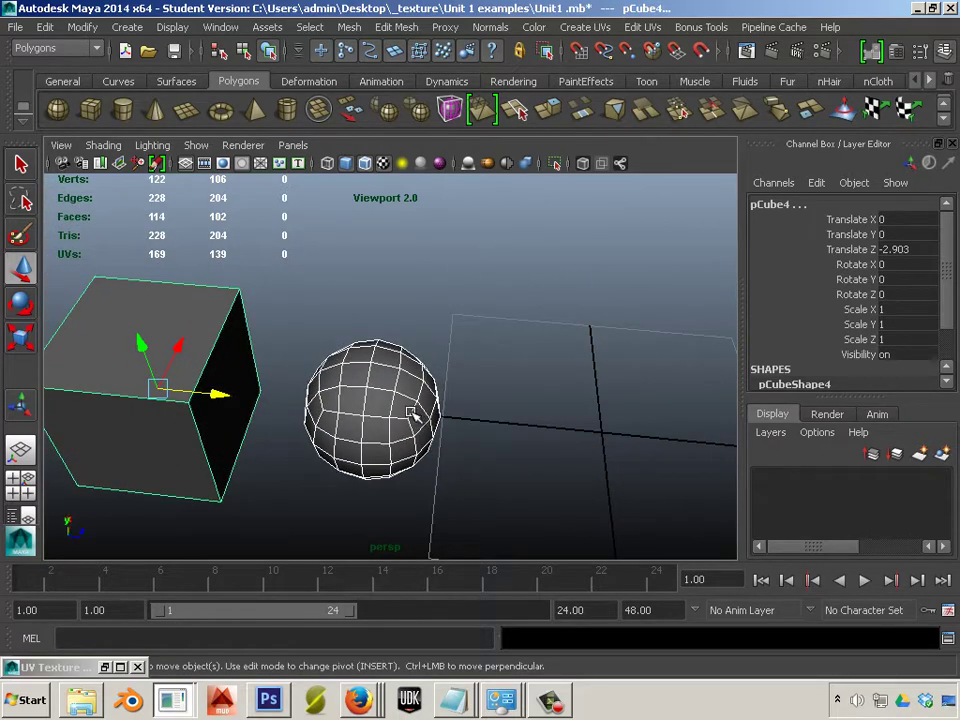
{"action": "scroll", "coordinate": [410, 413], "scroll_direction": "up", "scroll_amount": 3}
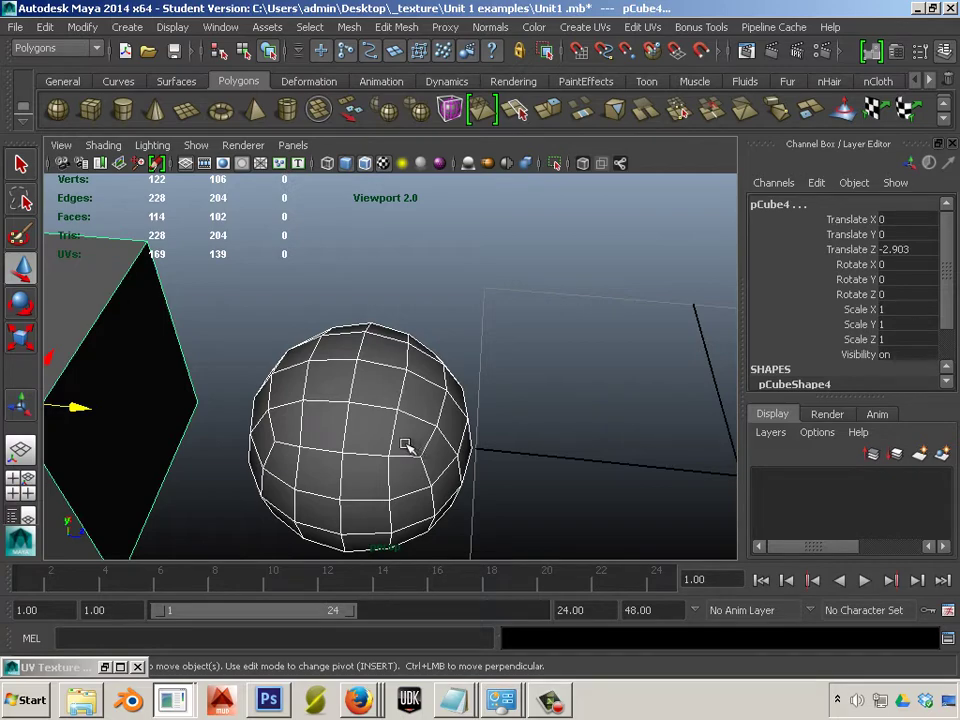
- Create a polygon sphere at the origin and select vertices at its top pole
{"action": "left_click", "coordinate": [68, 115]}
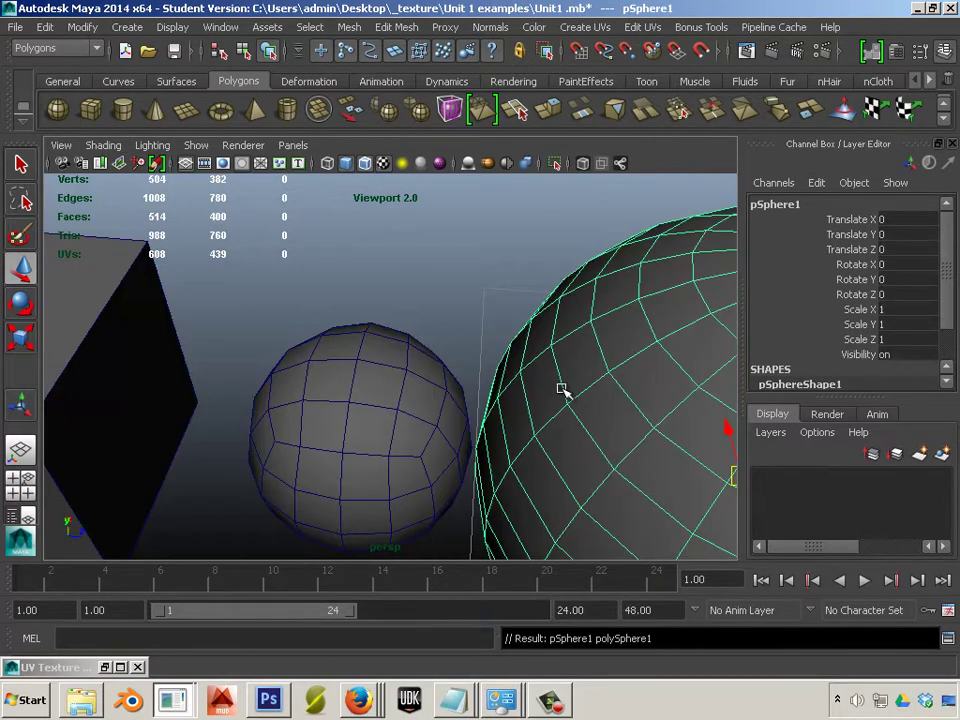
{"action": "middle_click_drag", "start_coordinate": [561, 388], "coordinate": [253, 347], "text": "alt"}
{"action": "scroll", "coordinate": [253, 347], "scroll_direction": "down", "scroll_amount": 3}
{"action": "middle_click_drag", "start_coordinate": [578, 257], "coordinate": [503, 311], "text": "alt"}
{"action": "scroll", "coordinate": [518, 302], "scroll_direction": "up", "scroll_amount": 2}
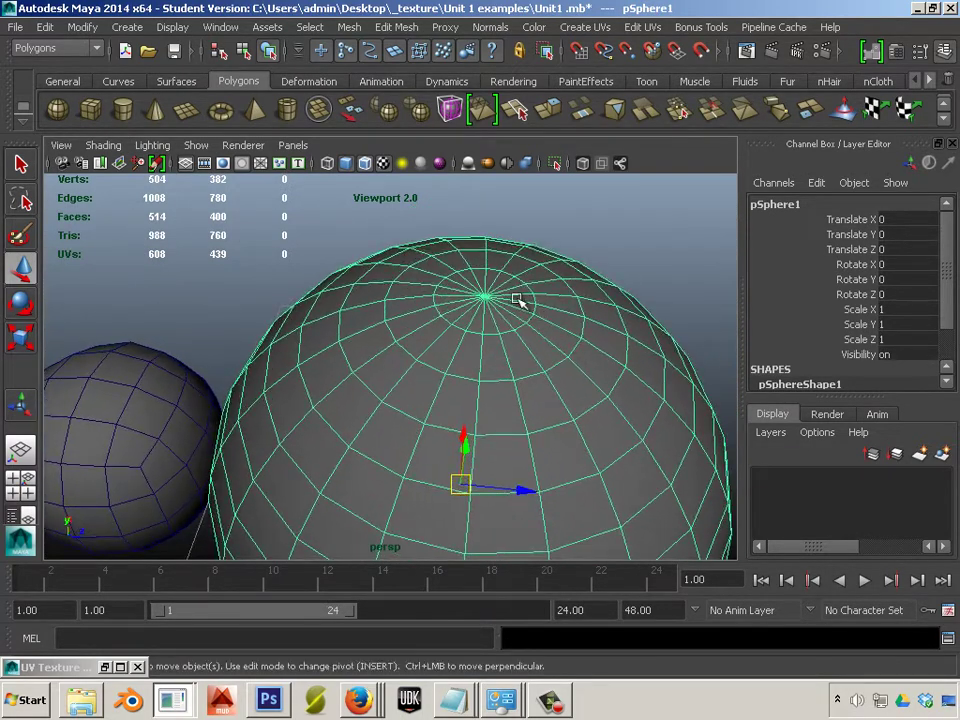
{"action": "right_click", "coordinate": [512, 300]}
{"action": "left_click", "coordinate": [434, 299]}
{"action": "left_click", "coordinate": [483, 297]}
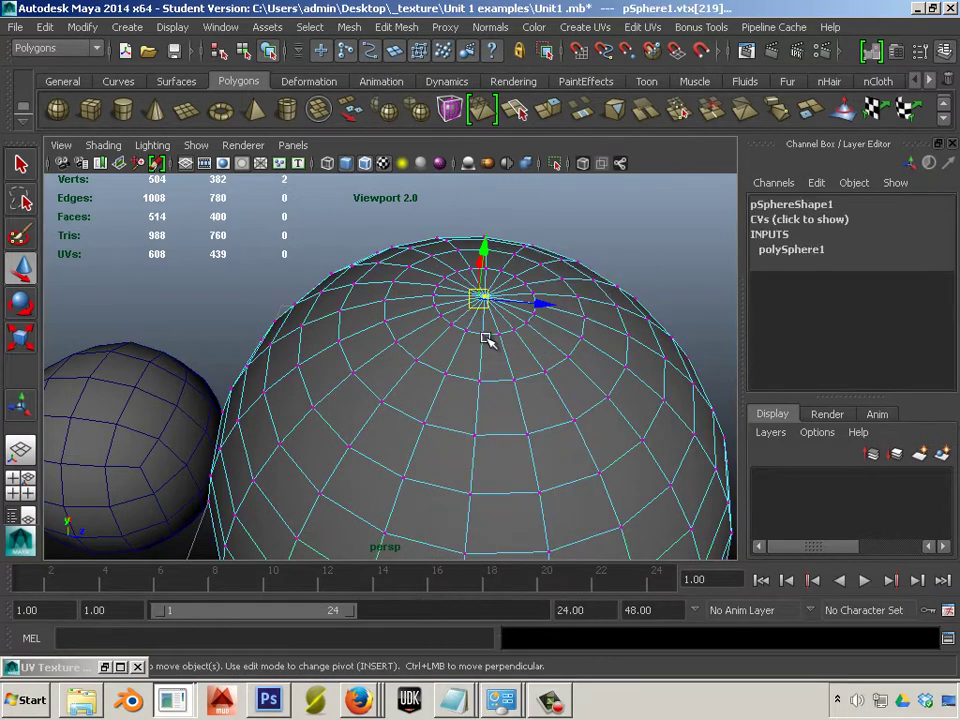
- Return the polygon sphere to object mode, smooth it once and examine the edge flow around its pole
{"action": "middle_click_drag", "start_coordinate": [552, 340], "coordinate": [531, 368], "text": "alt"}
{"action": "scroll", "coordinate": [528, 362], "scroll_direction": "up", "scroll_amount": 2}
{"action": "right_click_drag", "start_coordinate": [510, 327], "coordinate": [556, 309]}
{"action": "left_click", "coordinate": [531, 331]}
{"action": "scroll", "coordinate": [527, 324], "scroll_direction": "down", "scroll_amount": 2}
{"action": "left_click", "coordinate": [345, 29]}
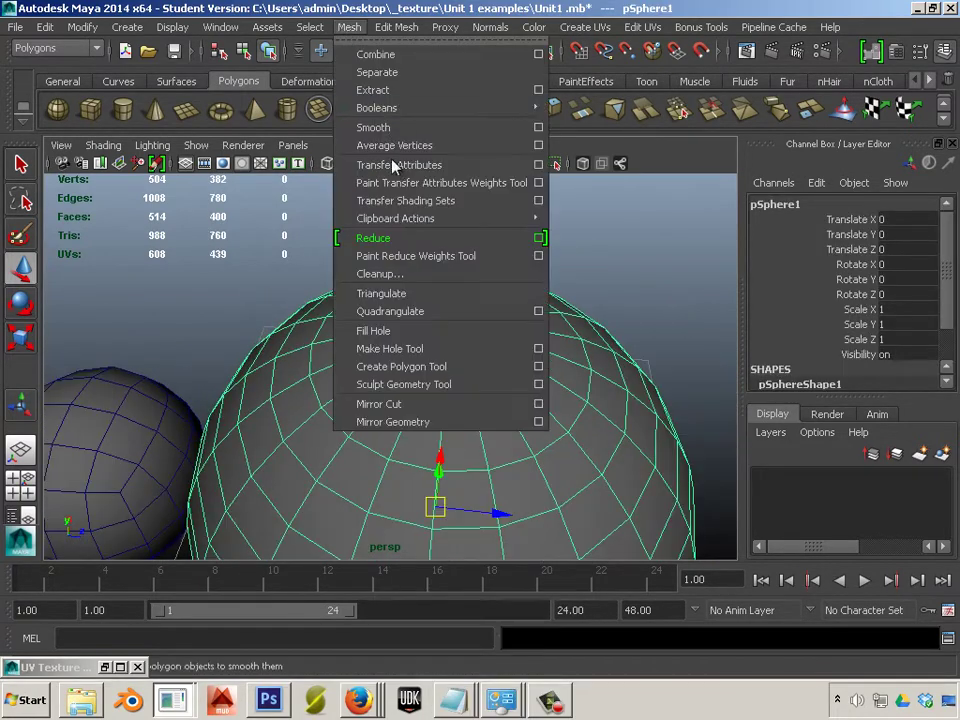
{"action": "left_click", "coordinate": [380, 127]}
{"action": "left_click", "coordinate": [617, 332]}
{"action": "left_click_drag", "start_coordinate": [617, 332], "coordinate": [524, 347], "text": "alt"}
{"action": "right_click_drag", "start_coordinate": [524, 347], "coordinate": [606, 351], "text": "alt"}
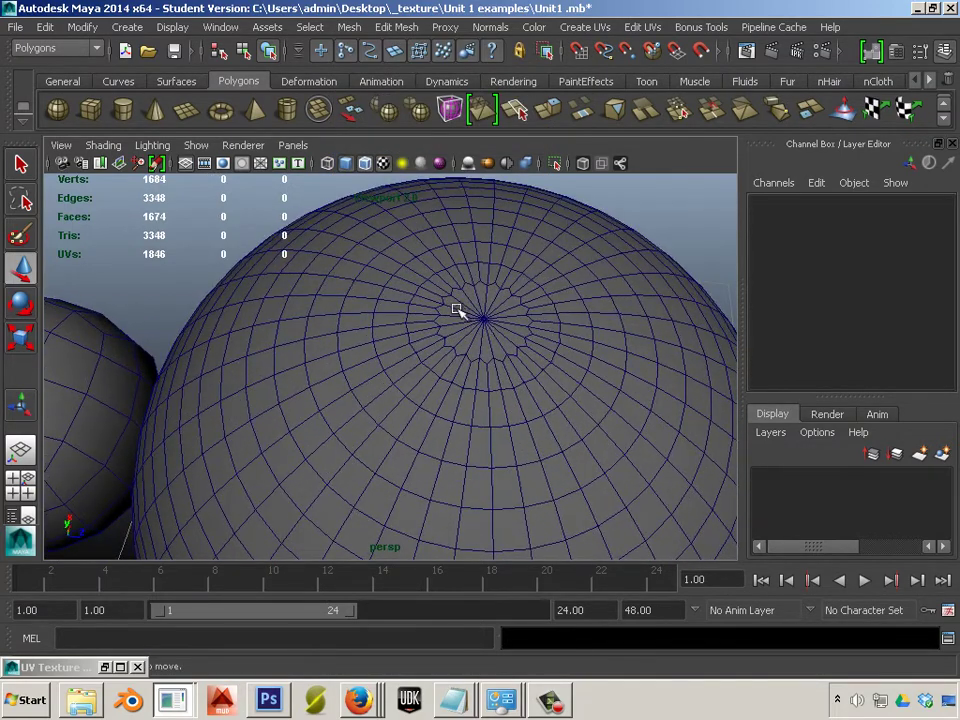
{"action": "scroll", "coordinate": [474, 337], "scroll_direction": "down", "scroll_amount": 4}
{"action": "middle_click_drag", "start_coordinate": [432, 361], "coordinate": [440, 323], "text": "alt"}
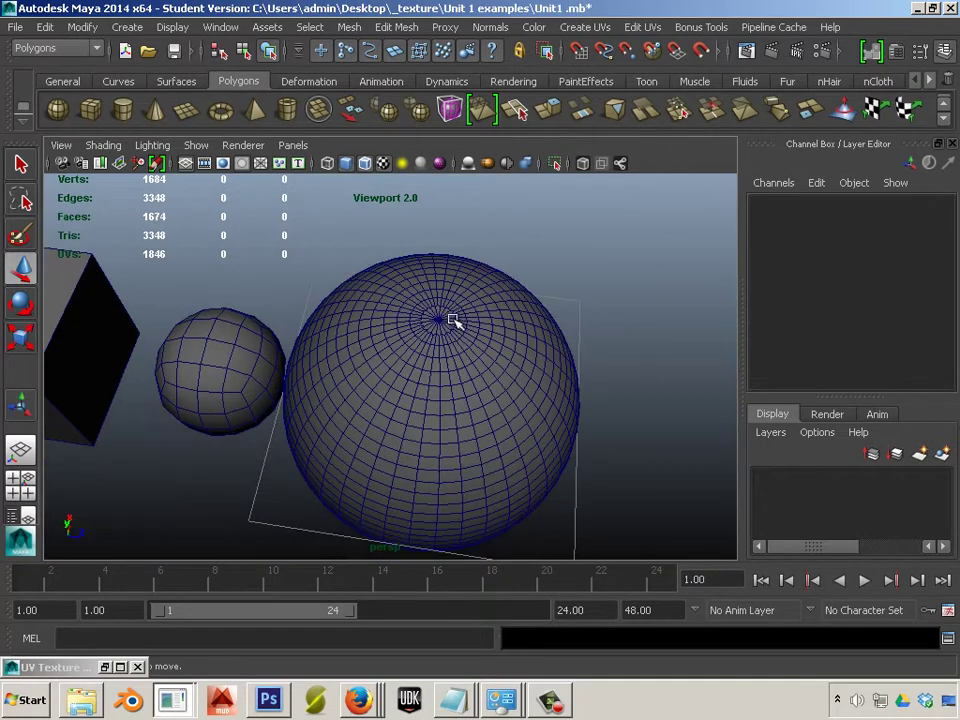
- Delete the smoothed polygon sphere at the origin
{"action": "left_click", "coordinate": [440, 325]}
{"action": "key", "text": "Delete"}
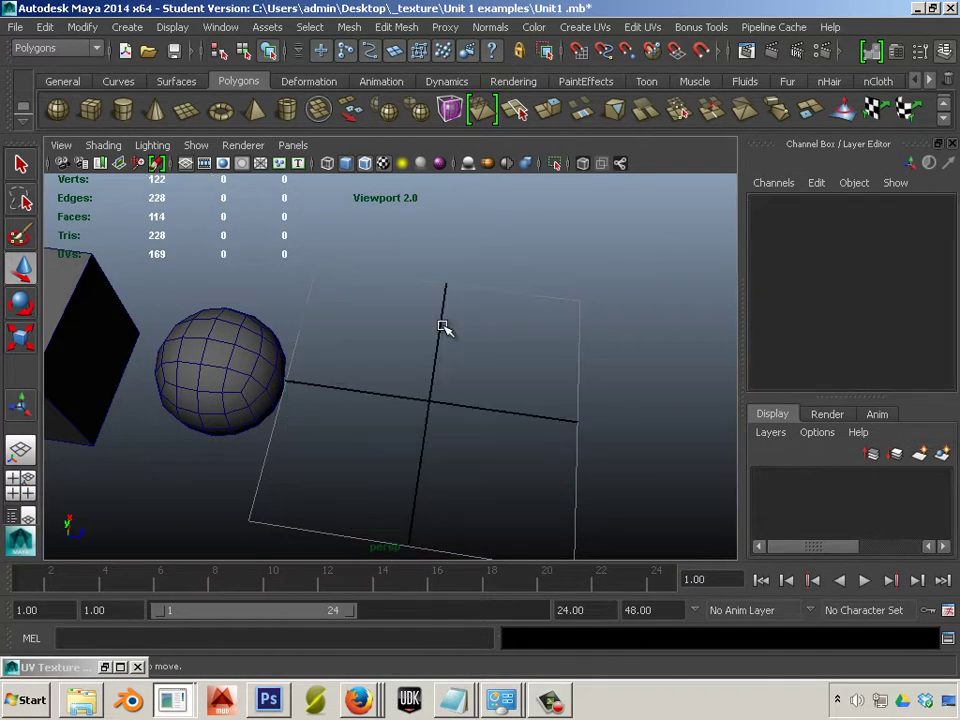
{"action": "left_click_drag", "start_coordinate": [442, 325], "coordinate": [363, 320], "text": "alt"}
{"action": "left_click_drag", "start_coordinate": [456, 254], "coordinate": [364, 319], "text": "alt"}
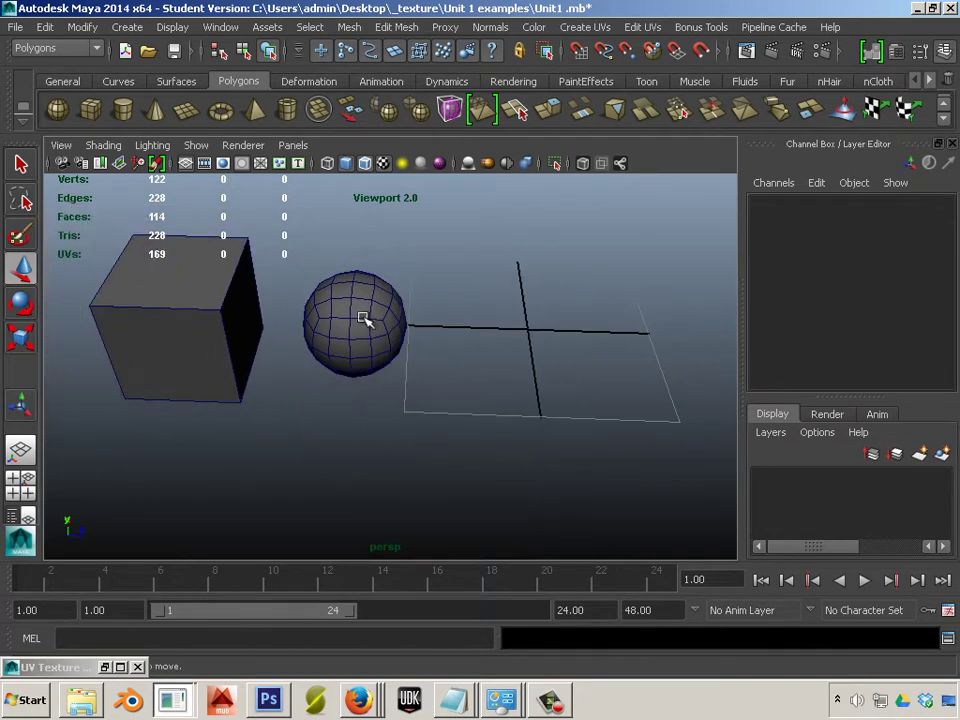
- Move the cube-based sphere closer to the original cube, to about Z -1.7
{"action": "left_click", "coordinate": [364, 319]}
{"action": "left_click_drag", "start_coordinate": [422, 326], "coordinate": [388, 326]}
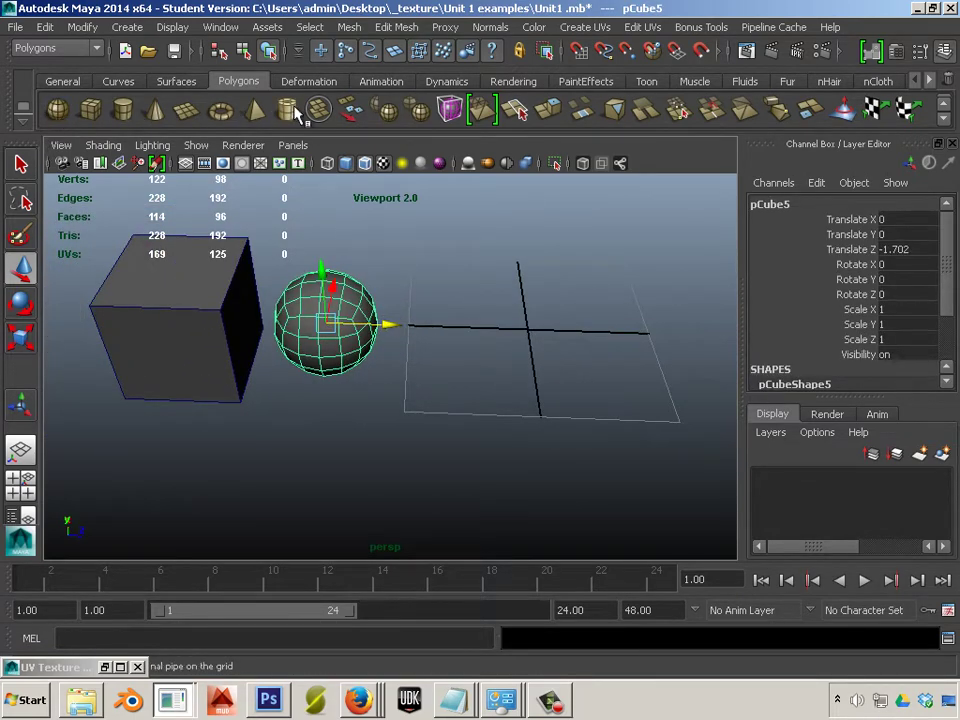
{"action": "left_click", "coordinate": [420, 310]}
- Duplicate the original cube and move the copy along Z to about -0.1, past the sphere
{"action": "left_click", "coordinate": [236, 334]}
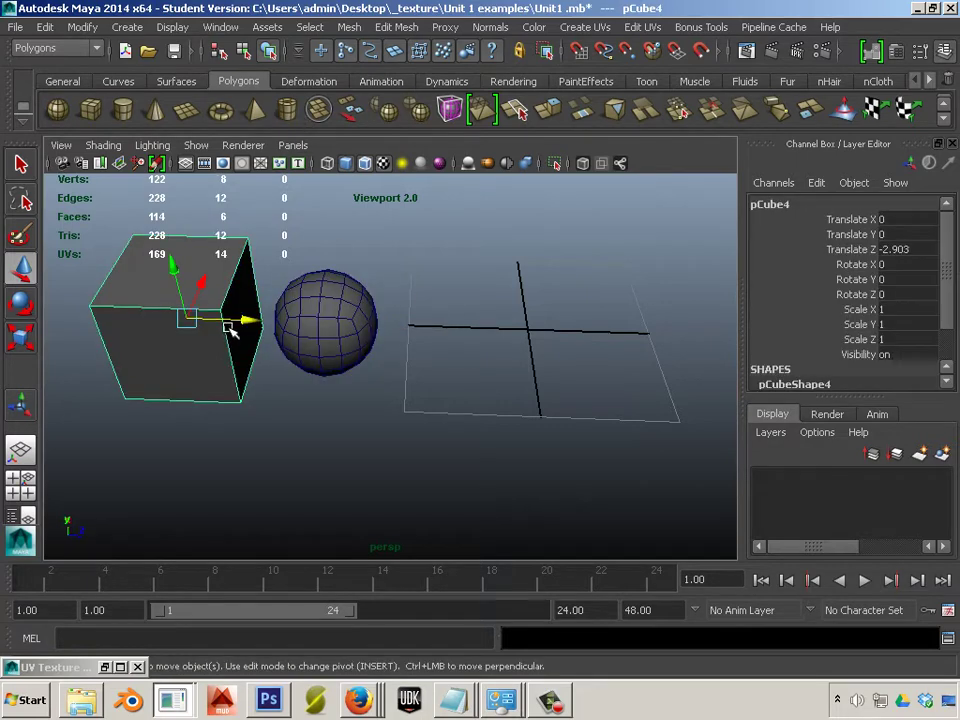
{"action": "left_click", "coordinate": [318, 307]}
{"action": "left_click", "coordinate": [236, 355]}
{"action": "key", "text": "ctrl+d"}
{"action": "left_click_drag", "start_coordinate": [247, 320], "coordinate": [574, 352]}
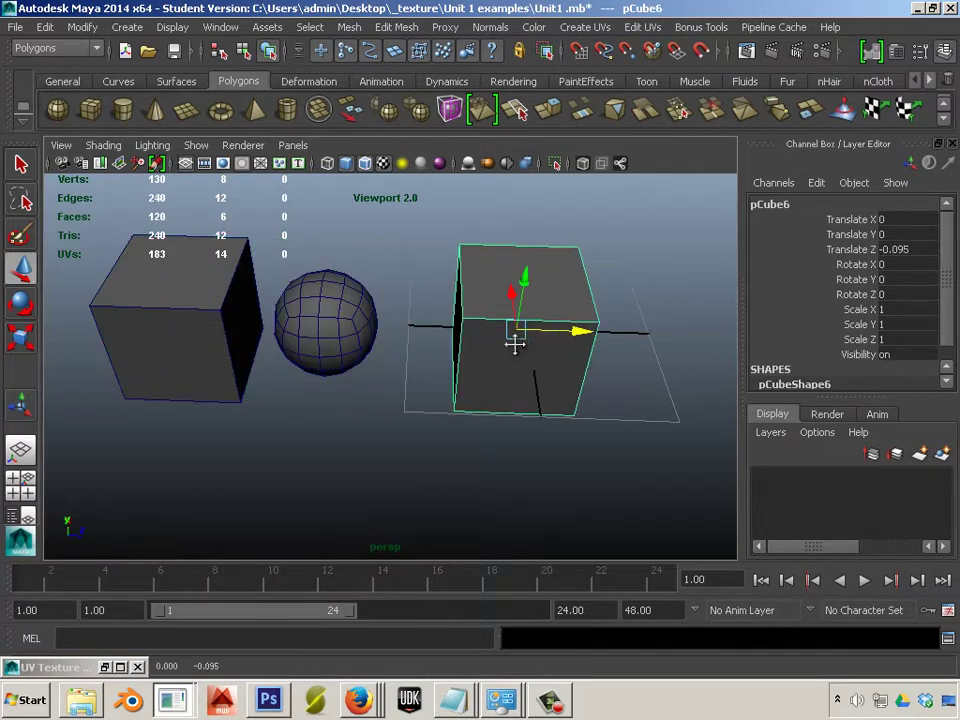
- Extrude the duplicated cube's top and bottom faces in place and return to object mode
{"action": "right_click_drag", "start_coordinate": [495, 300], "coordinate": [495, 343]}
{"action": "left_click_drag", "start_coordinate": [482, 420], "coordinate": [476, 521], "text": "alt"}
{"action": "left_click", "coordinate": [476, 521], "text": "shift"}
{"action": "left_click_drag", "start_coordinate": [501, 309], "coordinate": [503, 225], "text": "alt"}
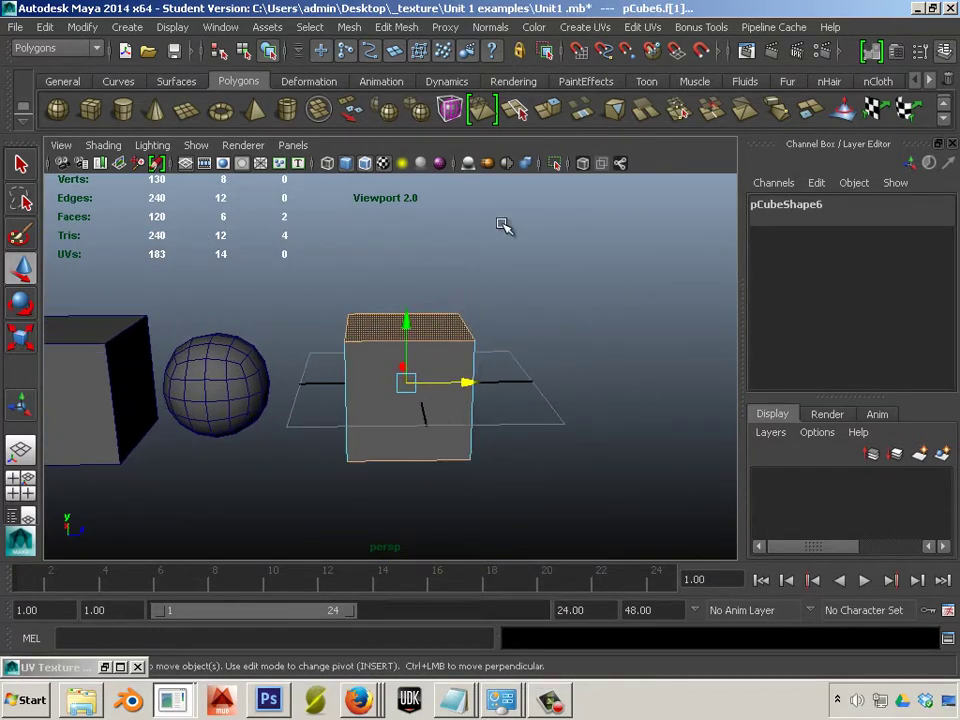
{"action": "left_click", "coordinate": [551, 113]}
{"action": "right_click_drag", "start_coordinate": [436, 327], "coordinate": [478, 312]}
{"action": "left_click", "coordinate": [574, 264]}
- Smooth the duplicated cube once into a cylinder and move it along Z to about -0.64
{"action": "left_click", "coordinate": [435, 349]}
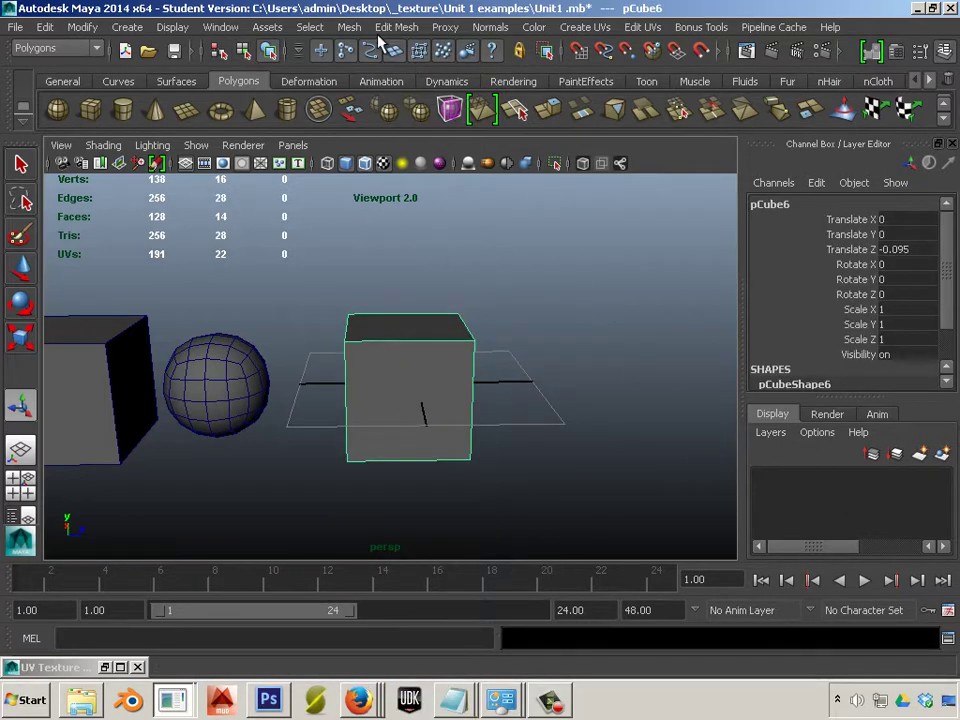
{"action": "left_click", "coordinate": [349, 27]}
{"action": "left_click", "coordinate": [375, 126]}
{"action": "left_click", "coordinate": [490, 378]}
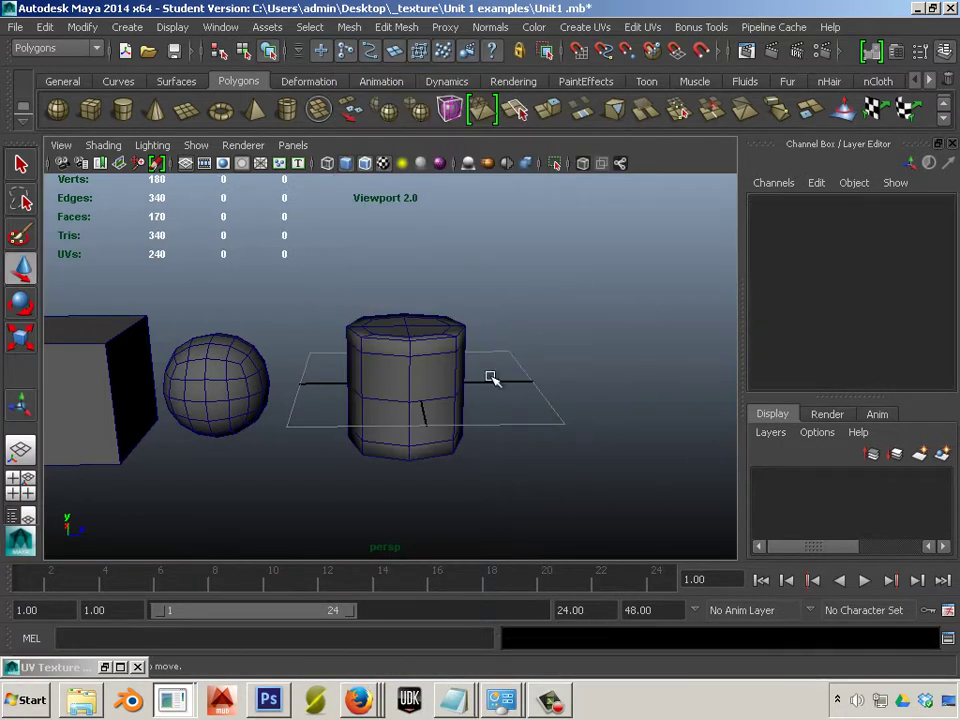
{"action": "left_click", "coordinate": [465, 381]}
{"action": "left_click_drag", "start_coordinate": [467, 381], "coordinate": [253, 292]}
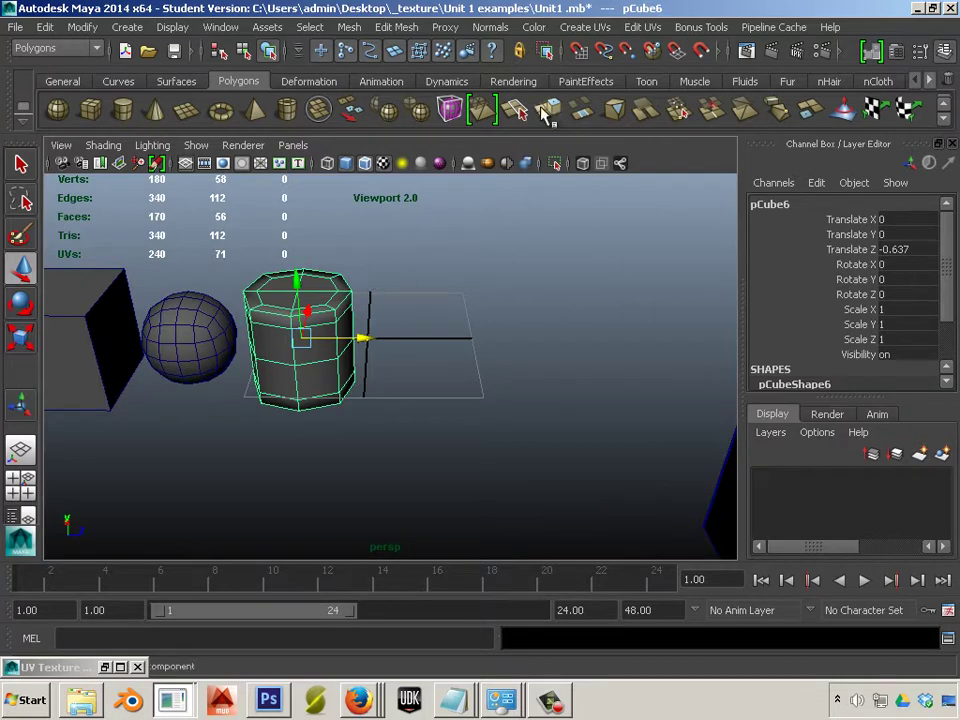
- Create another polygon cube and move it along Z to about 1.37, clear of the cylinder
{"action": "left_click", "coordinate": [90, 109]}
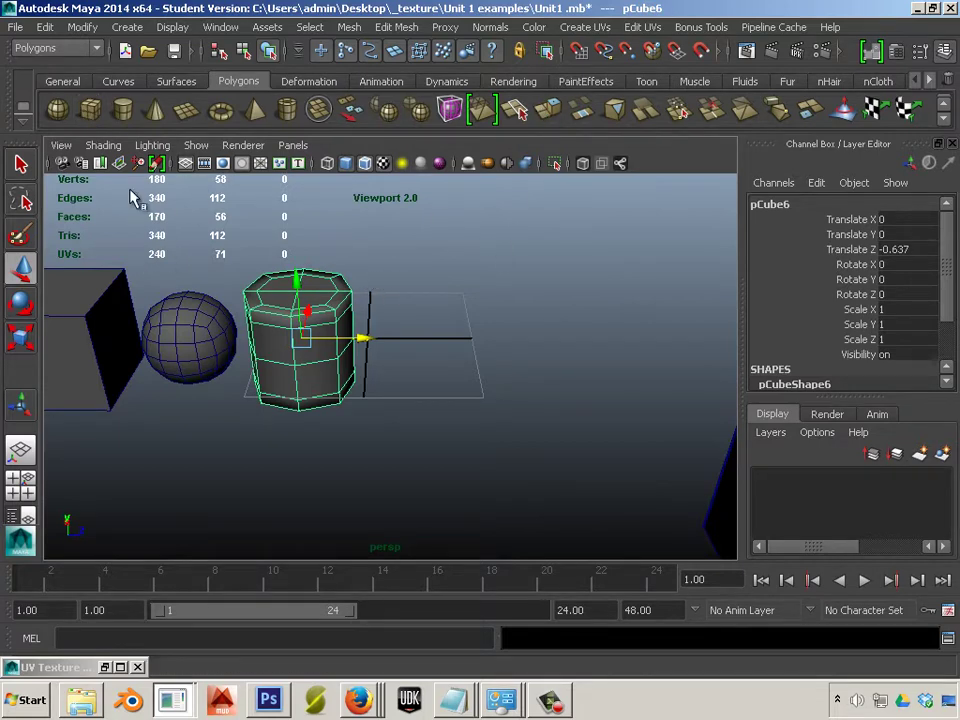
{"action": "left_click_drag", "start_coordinate": [435, 337], "coordinate": [574, 336]}
{"action": "middle_click_drag", "start_coordinate": [574, 336], "coordinate": [403, 446], "text": "alt"}
{"action": "right_click_drag", "start_coordinate": [403, 446], "coordinate": [480, 489], "text": "alt"}
{"action": "middle_click_drag", "start_coordinate": [480, 489], "coordinate": [471, 416], "text": "alt"}
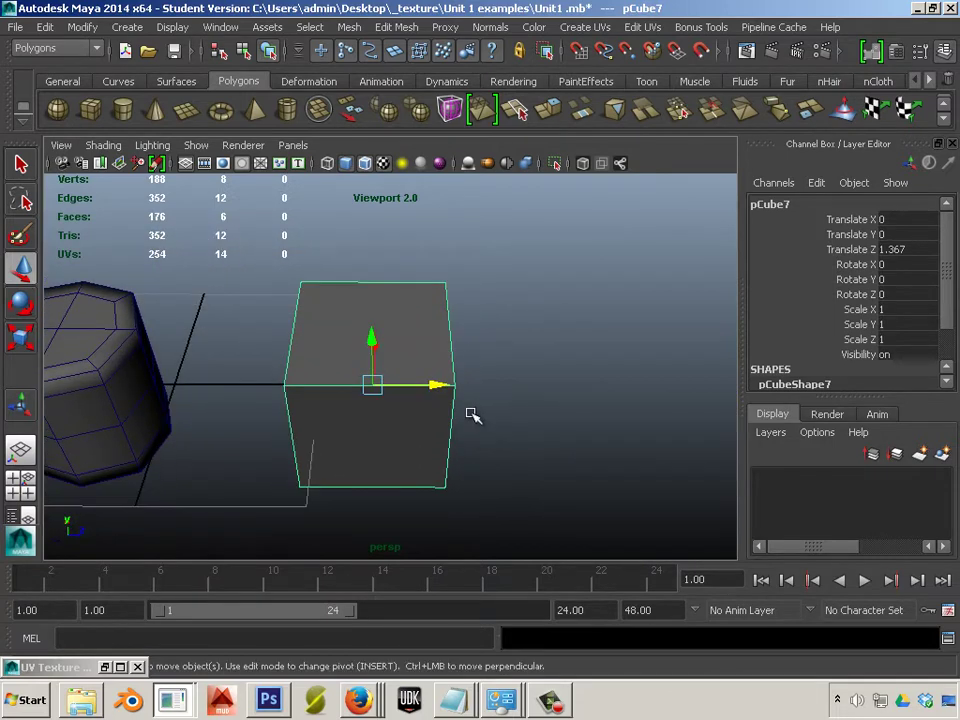
- Extrude the new cube's top face and scale it inward to form an inset square
{"action": "left_click_drag", "start_coordinate": [490, 426], "coordinate": [444, 347], "text": "alt"}
{"action": "right_click_drag", "start_coordinate": [441, 330], "coordinate": [439, 385]}
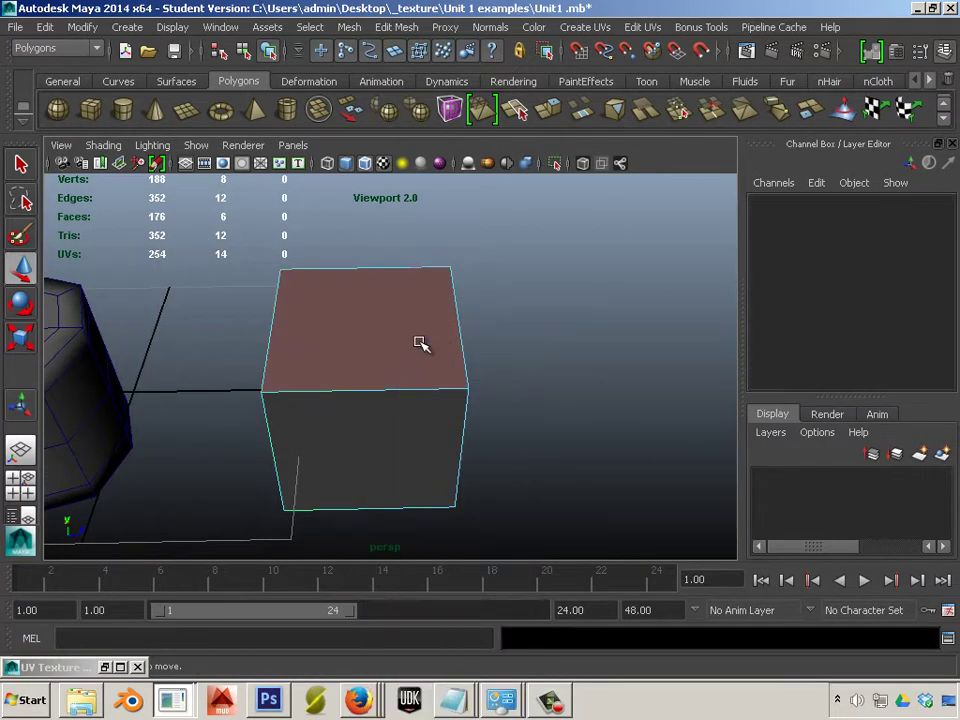
{"action": "left_click", "coordinate": [422, 343]}
{"action": "key", "text": "ctrl+e"}
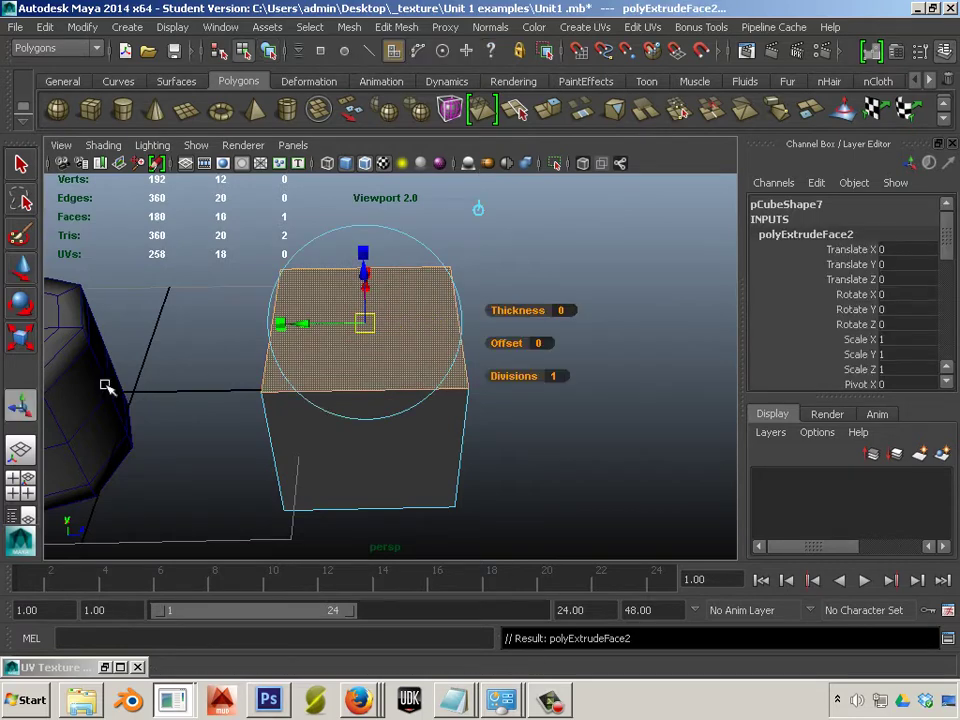
{"action": "left_click", "coordinate": [6, 340]}
{"action": "left_click_drag", "start_coordinate": [363, 324], "coordinate": [302, 326]}
{"action": "left_click", "coordinate": [482, 323]}
- Delete the inset centre face and the cube's side and bottom faces, keeping only the flat top frame
{"action": "right_click_drag", "start_coordinate": [388, 328], "coordinate": [386, 369]}
{"action": "left_click", "coordinate": [381, 341]}
{"action": "key", "text": "Delete"}
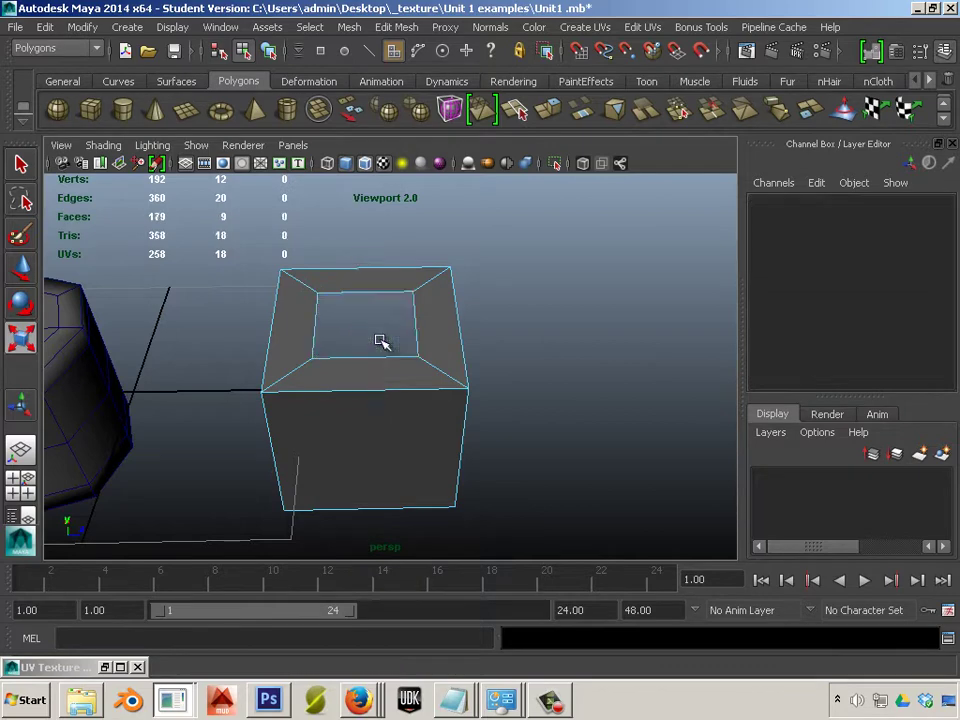
{"action": "left_click_drag", "start_coordinate": [379, 340], "coordinate": [416, 309], "text": "alt"}
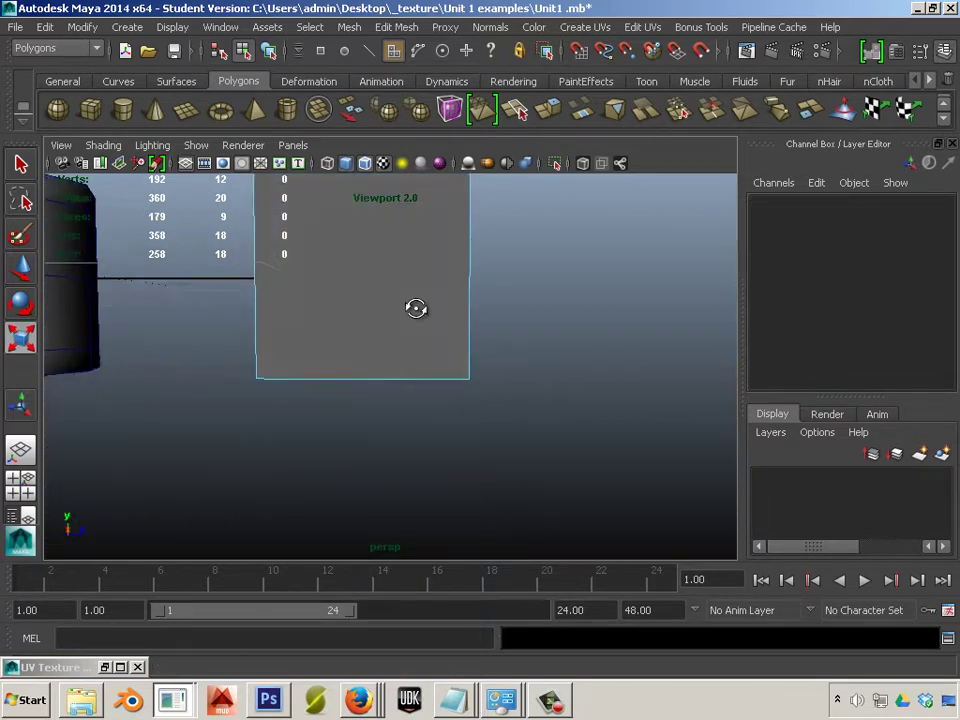
{"action": "left_click_drag", "start_coordinate": [611, 487], "coordinate": [244, 323]}
{"action": "key", "text": "Delete"}
{"action": "right_click_drag", "start_coordinate": [244, 323], "coordinate": [300, 296]}
{"action": "left_click_drag", "start_coordinate": [317, 388], "coordinate": [386, 439], "text": "alt"}
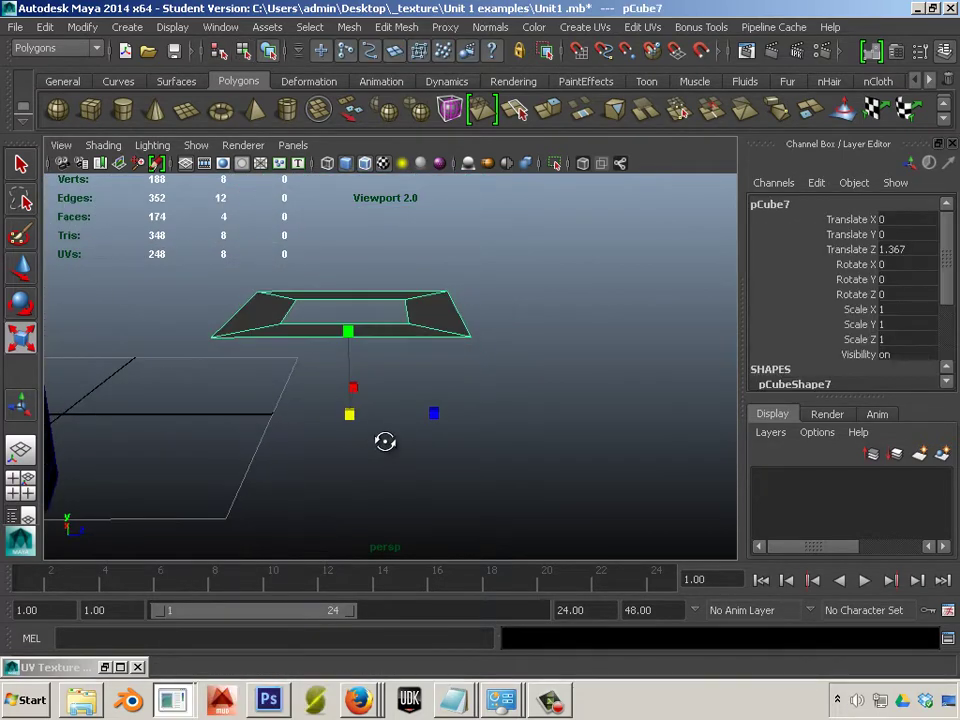
- Center the pivot of the flat square frame
{"action": "left_click", "coordinate": [82, 27]}
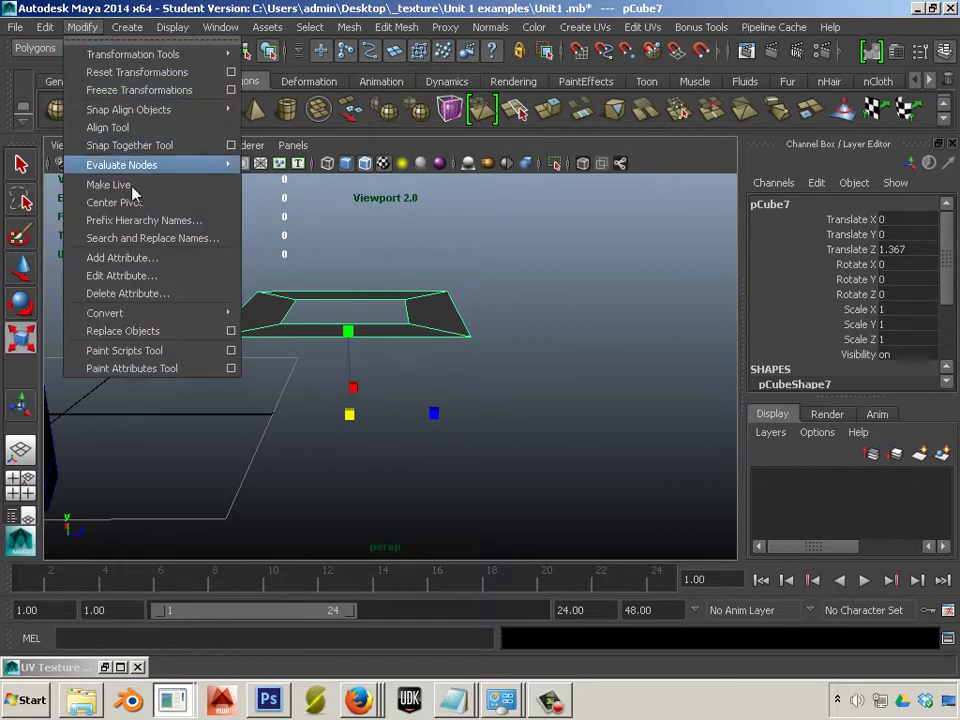
{"action": "left_click", "coordinate": [138, 203]}
{"action": "left_click_drag", "start_coordinate": [381, 339], "coordinate": [531, 403], "text": "alt"}
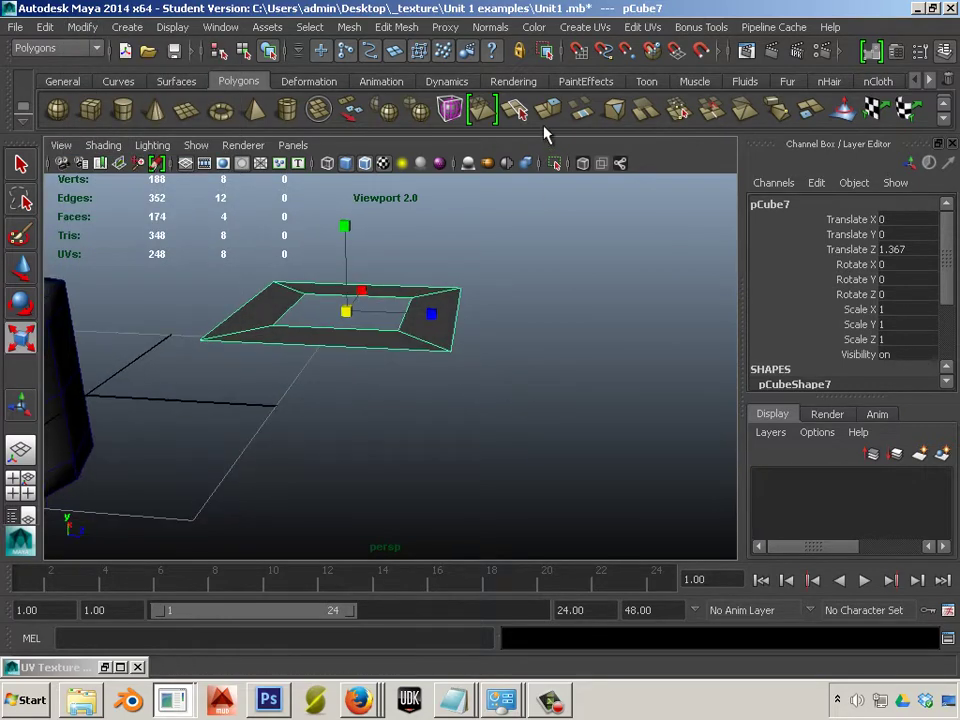
- Extrude the flat frame's faces upward into a thick square ring with an open centre
{"action": "key", "text": "ctrl+e"}
{"action": "left_click_drag", "start_coordinate": [436, 258], "coordinate": [420, 215]}
{"action": "left_click_drag", "start_coordinate": [300, 300], "coordinate": [246, 364], "text": "alt"}
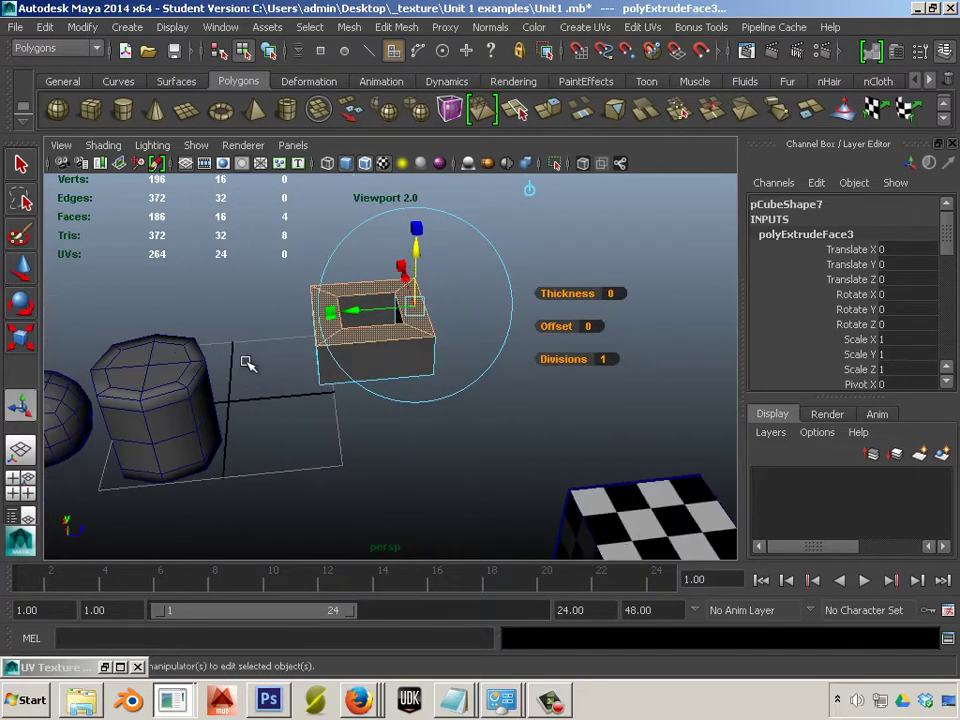
- Duplicate the square ring and position the copy beside the original at Translate Z 2.245
{"action": "right_click_drag", "start_coordinate": [339, 360], "coordinate": [405, 349]}
{"action": "right_click_drag", "start_coordinate": [318, 378], "coordinate": [395, 305]}
{"action": "key", "text": "w"}
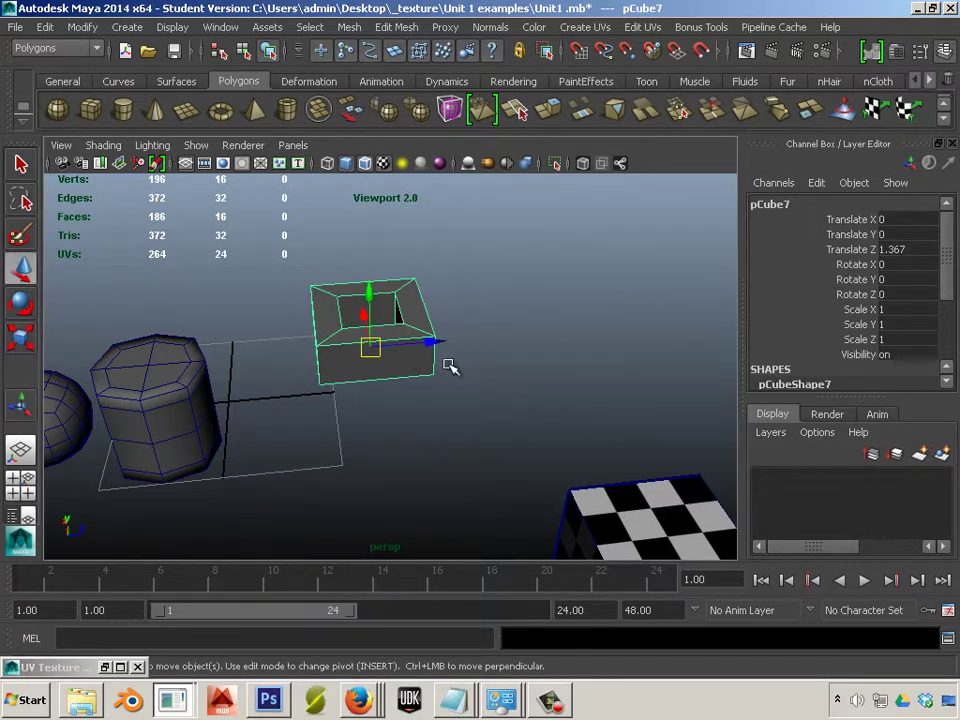
{"action": "left_click_drag", "start_coordinate": [437, 346], "coordinate": [536, 456]}
{"action": "key", "text": "ctrl+d"}
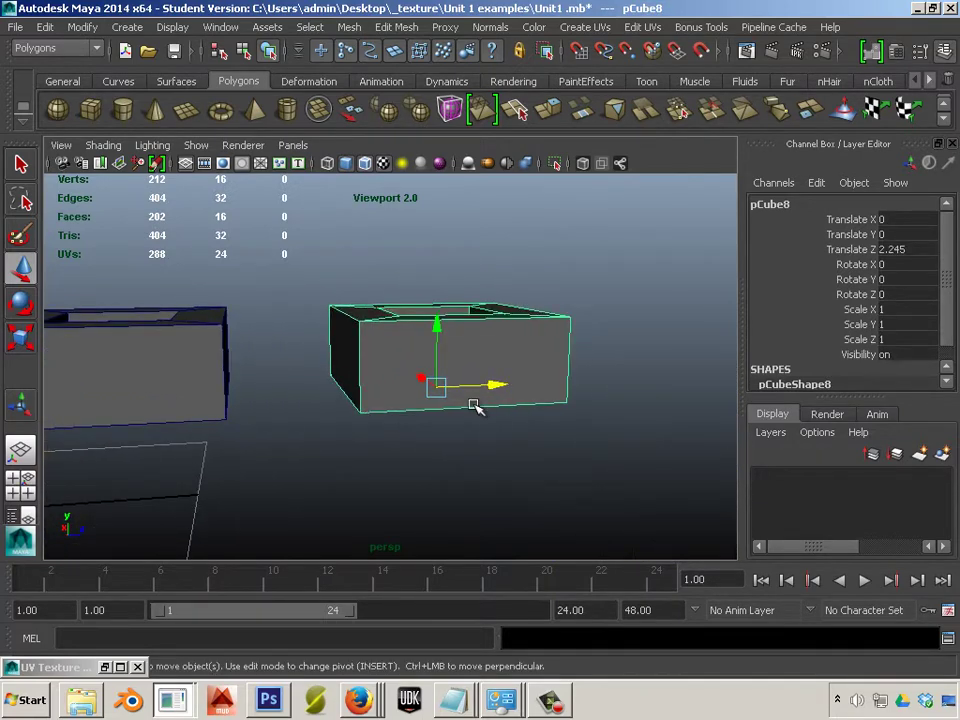
- Smooth the duplicated square ring into a rounded ring
{"action": "left_click", "coordinate": [349, 27]}
{"action": "left_click", "coordinate": [374, 128]}
{"action": "left_click", "coordinate": [422, 259]}
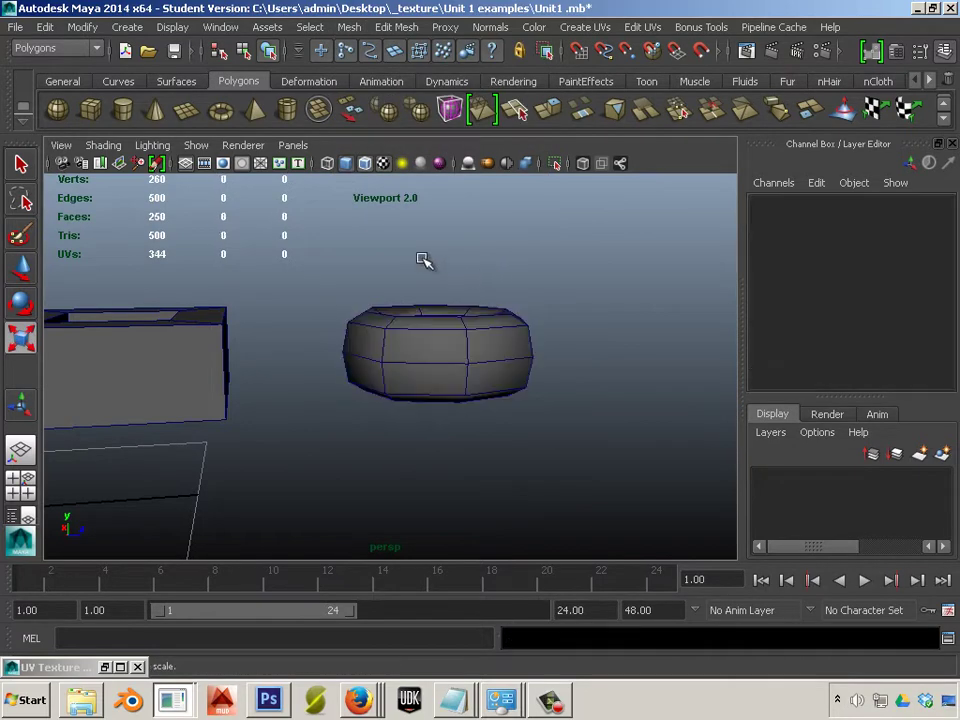
- Flatten the rounded ring by scaling it down vertically along the Y axis
{"action": "left_click_drag", "start_coordinate": [422, 259], "coordinate": [439, 354], "text": "alt"}
{"action": "left_click", "coordinate": [437, 309]}
{"action": "left_click_drag", "start_coordinate": [437, 299], "coordinate": [410, 296]}
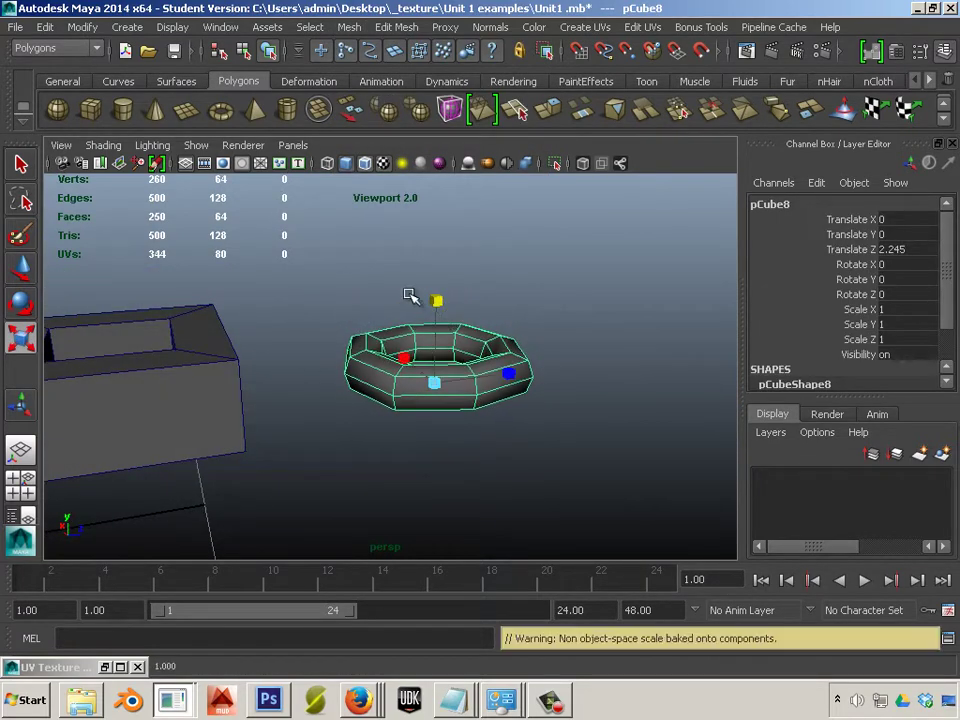
{"action": "left_click", "coordinate": [343, 296]}
{"action": "left_click_drag", "start_coordinate": [343, 296], "coordinate": [323, 380], "text": "alt"}
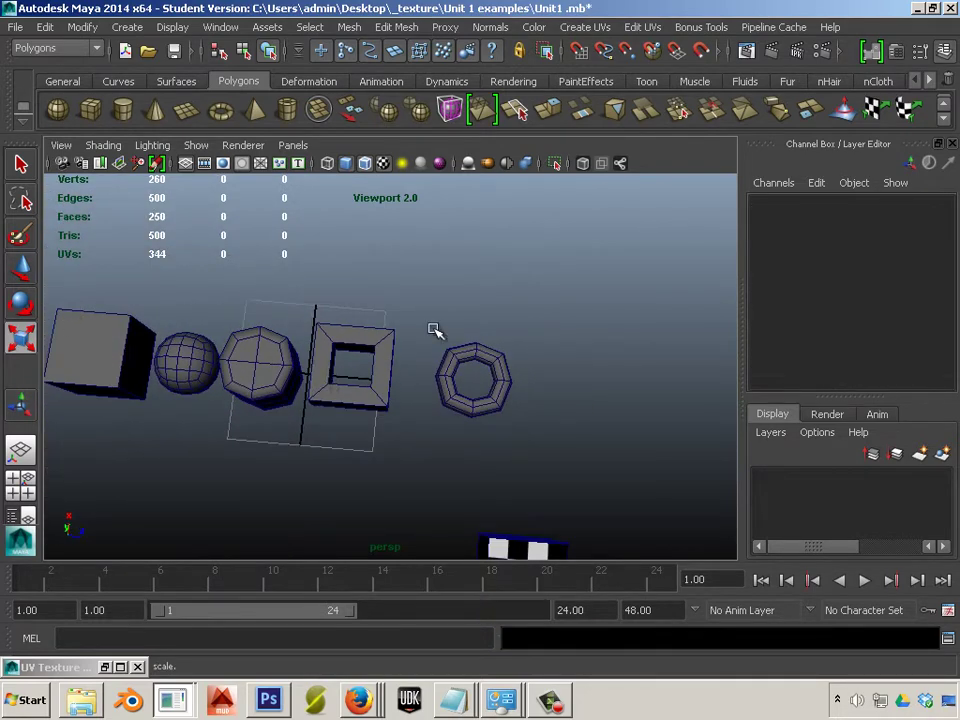
- Create a new polygon cube and move it along Z to 3.971, past the round ring
{"action": "left_click_drag", "start_coordinate": [435, 330], "coordinate": [245, 330], "text": "alt"}
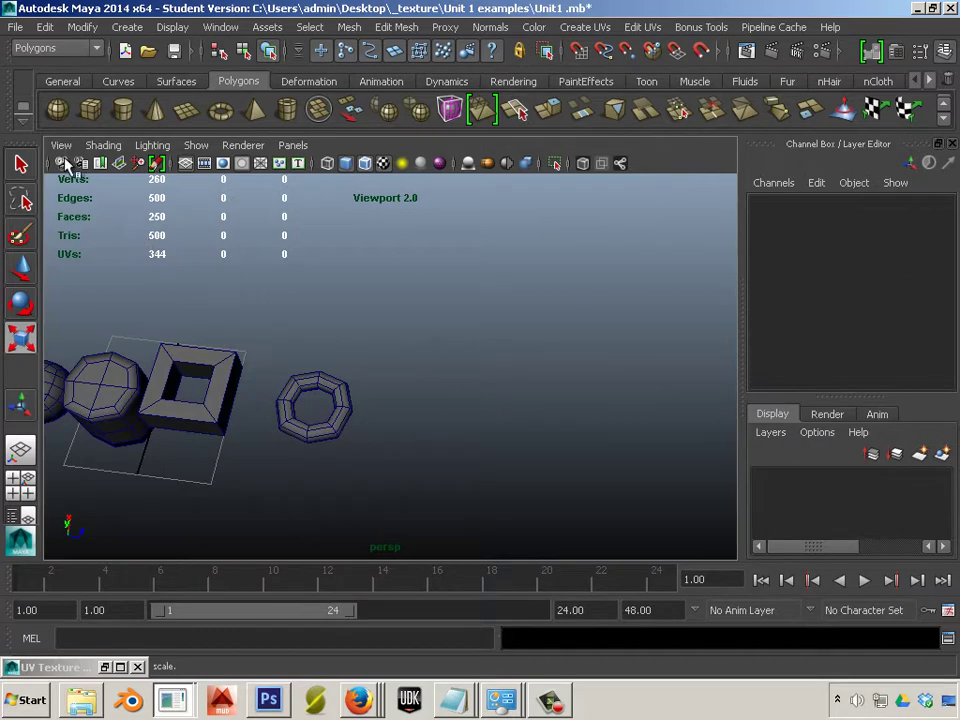
{"action": "left_click", "coordinate": [90, 109]}
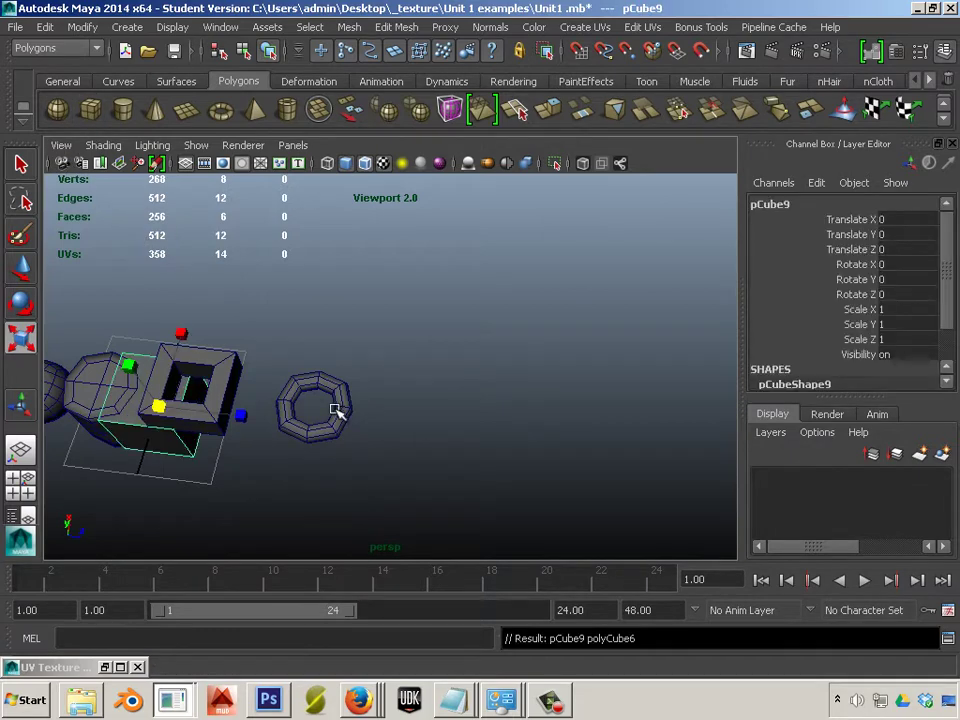
{"action": "left_click", "coordinate": [17, 266]}
{"action": "left_click_drag", "start_coordinate": [232, 412], "coordinate": [414, 381]}
- Scale the new cube's four top vertices inward until they nearly meet, tapering it into a pyramid
{"action": "right_click_drag", "start_coordinate": [420, 366], "coordinate": [243, 293]}
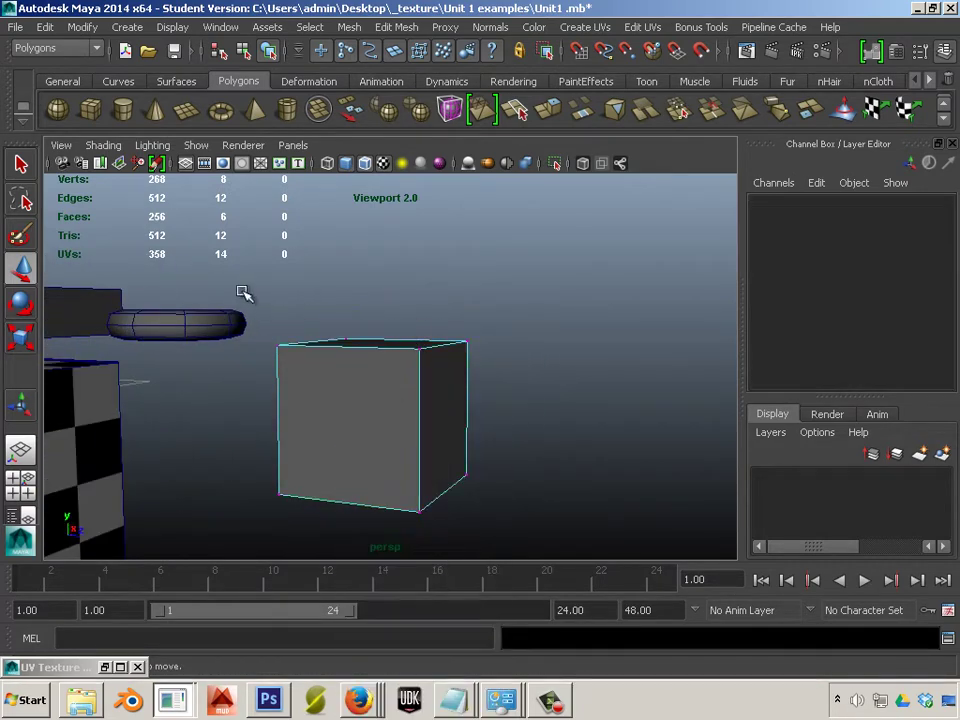
{"action": "left_click_drag", "start_coordinate": [243, 293], "coordinate": [600, 414]}
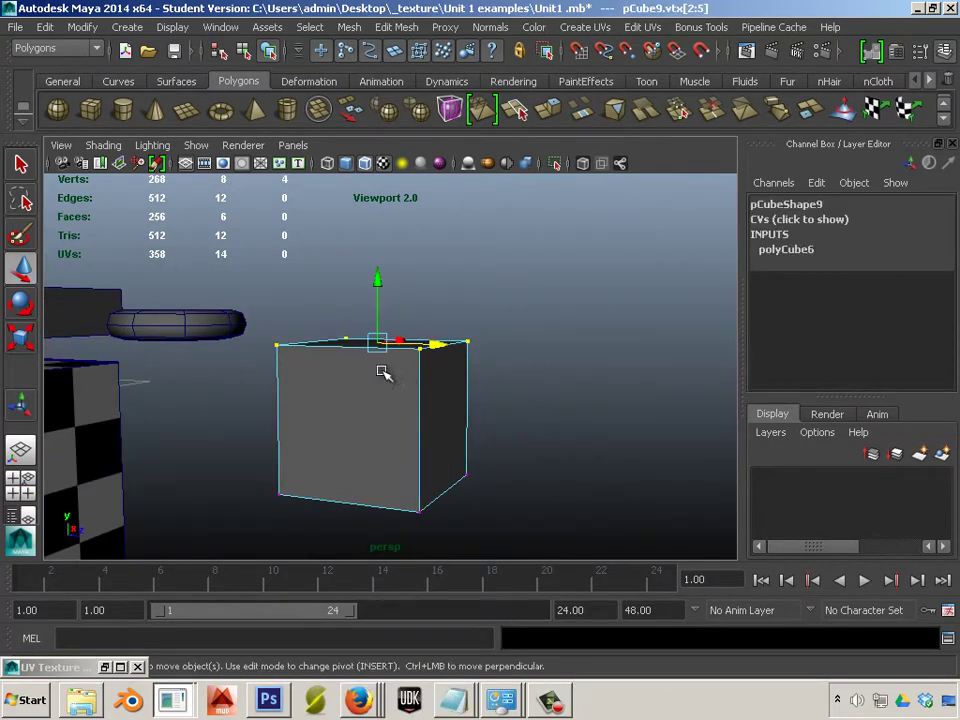
{"action": "key", "text": "r"}
{"action": "left_click_drag", "start_coordinate": [384, 350], "coordinate": [295, 342]}
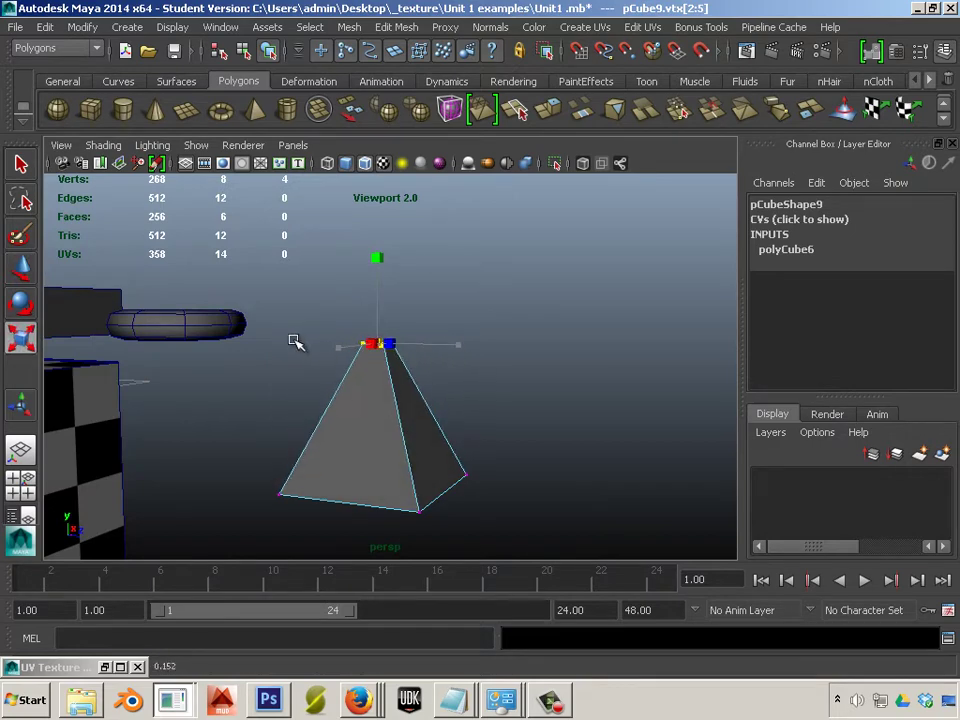
{"action": "left_click", "coordinate": [416, 309]}
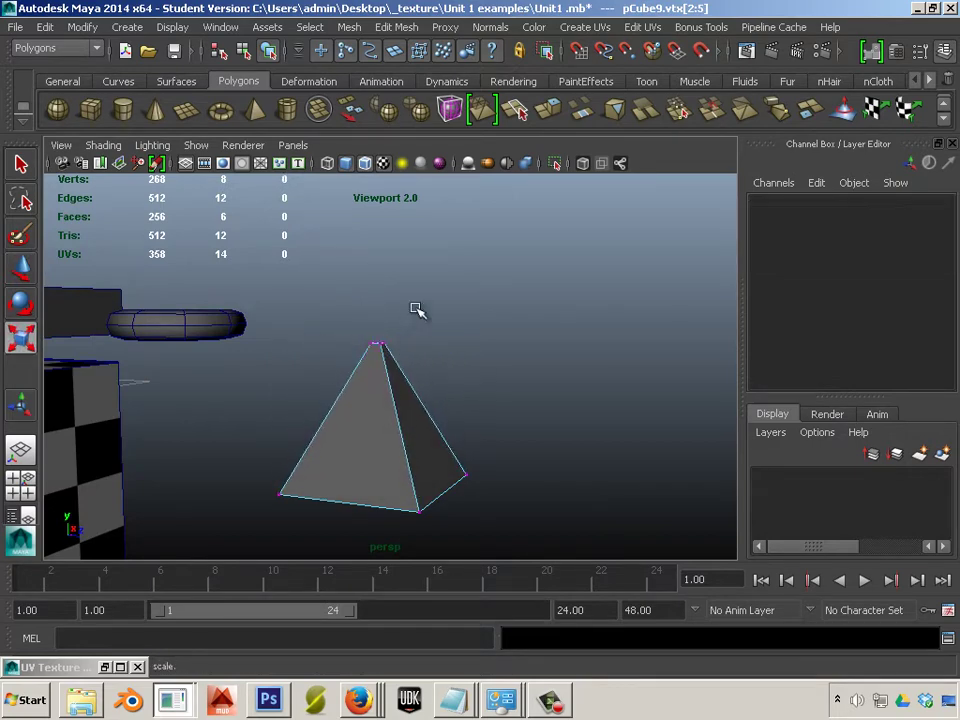
- Extrude the pyramid's small top face and its bottom face in place
{"action": "left_click_drag", "start_coordinate": [416, 309], "coordinate": [396, 335], "text": "alt"}
{"action": "right_click_drag", "start_coordinate": [396, 335], "coordinate": [574, 433], "text": "alt"}
{"action": "middle_click_drag", "start_coordinate": [374, 345], "coordinate": [426, 323], "text": "alt"}
{"action": "right_click_drag", "start_coordinate": [426, 323], "coordinate": [490, 335], "text": "alt"}
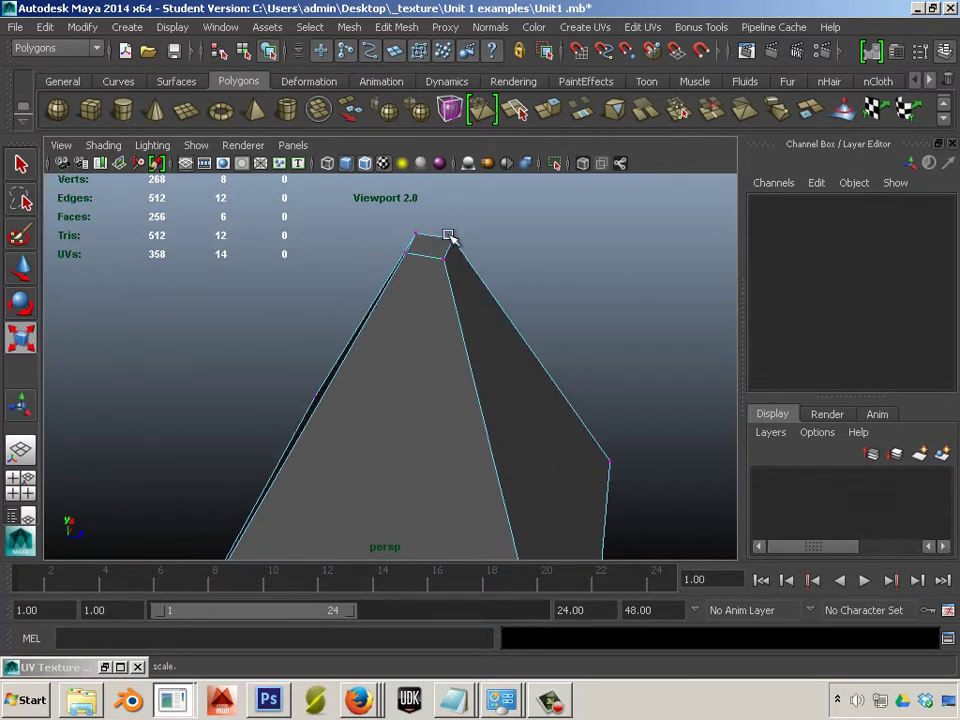
{"action": "right_click_drag", "start_coordinate": [430, 248], "coordinate": [435, 290]}
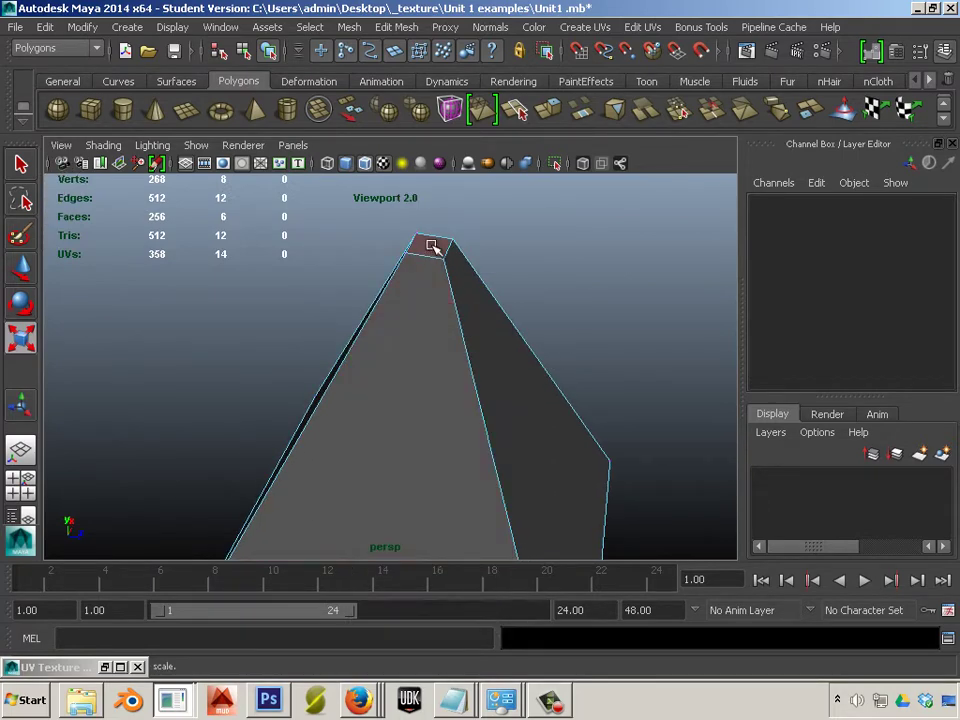
{"action": "left_click", "coordinate": [430, 243]}
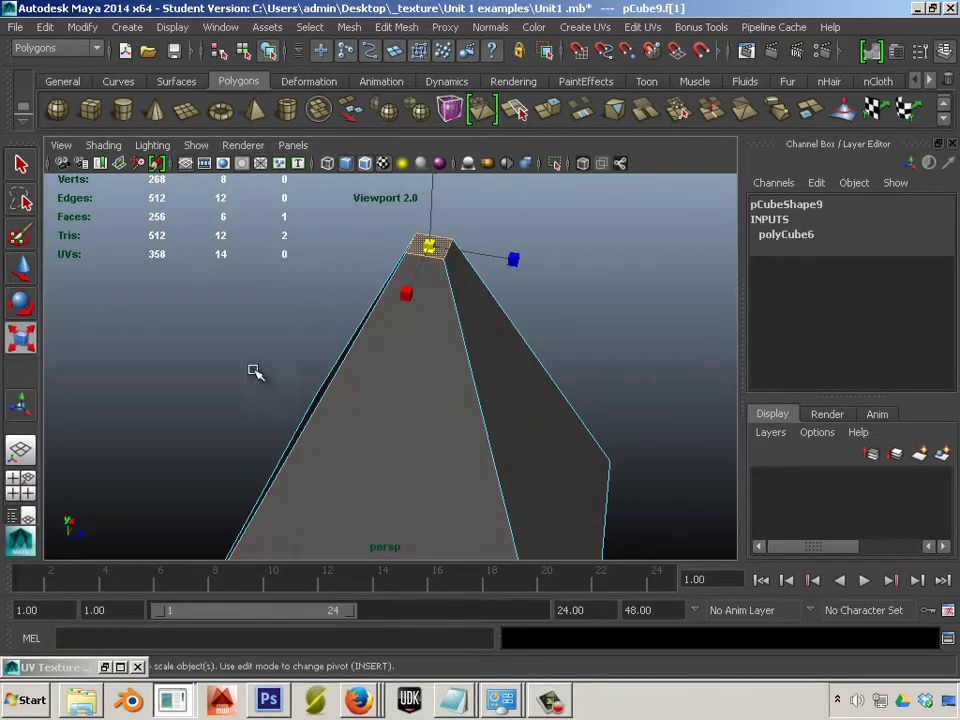
{"action": "key", "text": "ctrl+e"}
{"action": "left_click_drag", "start_coordinate": [540, 356], "coordinate": [499, 381], "text": "alt"}
{"action": "left_click", "coordinate": [499, 381]}
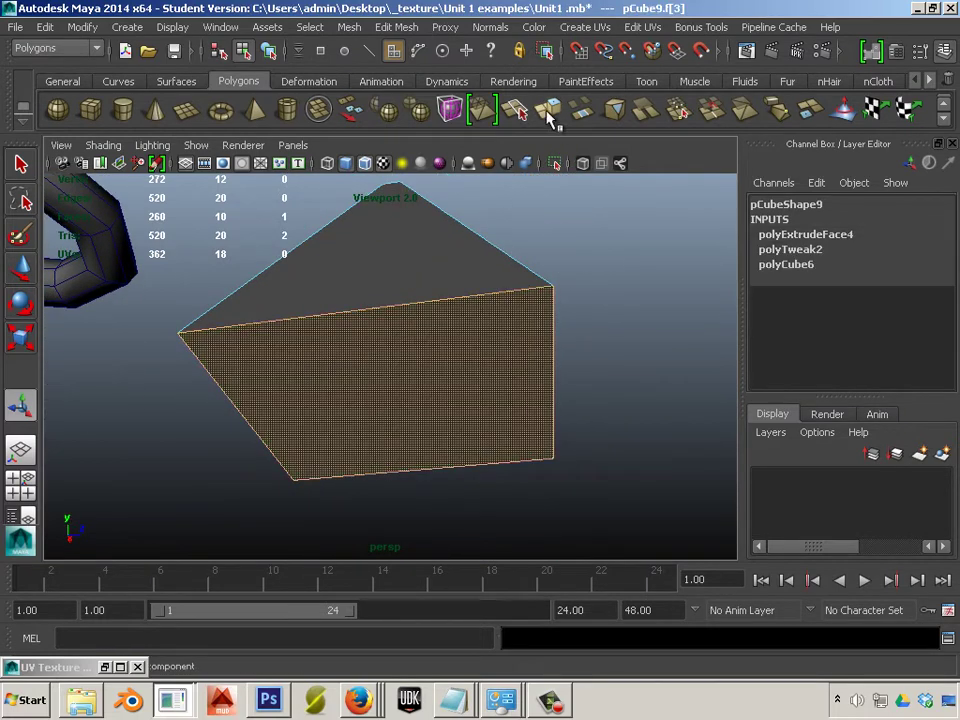
- Smooth the whole pyramid object into a cone
{"action": "right_click_drag", "start_coordinate": [446, 288], "coordinate": [452, 264]}
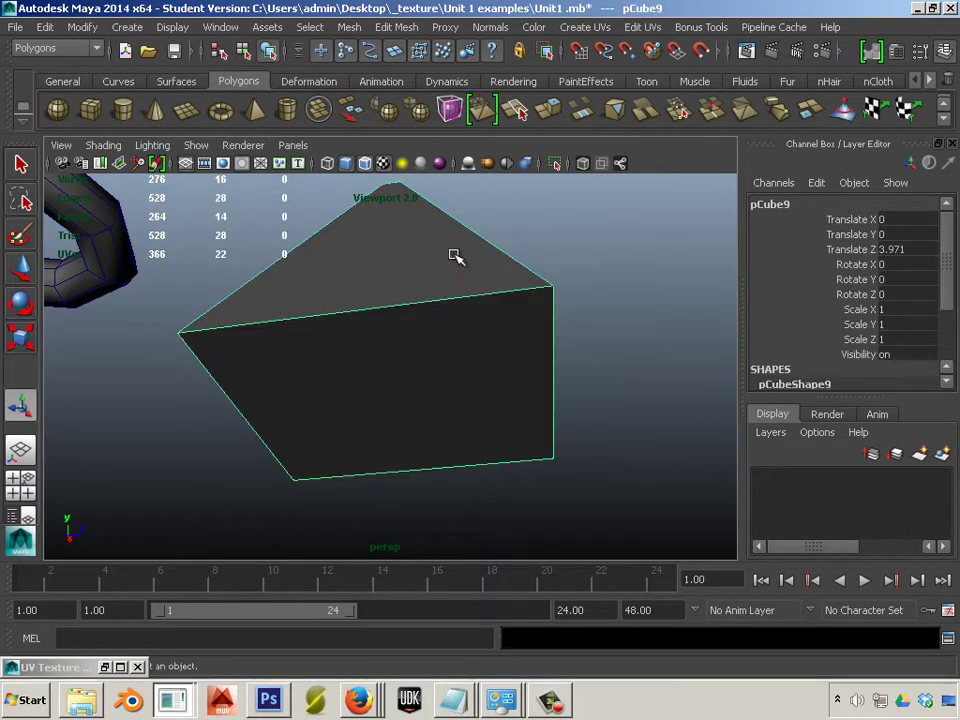
{"action": "left_click", "coordinate": [349, 27]}
{"action": "left_click", "coordinate": [520, 127]}
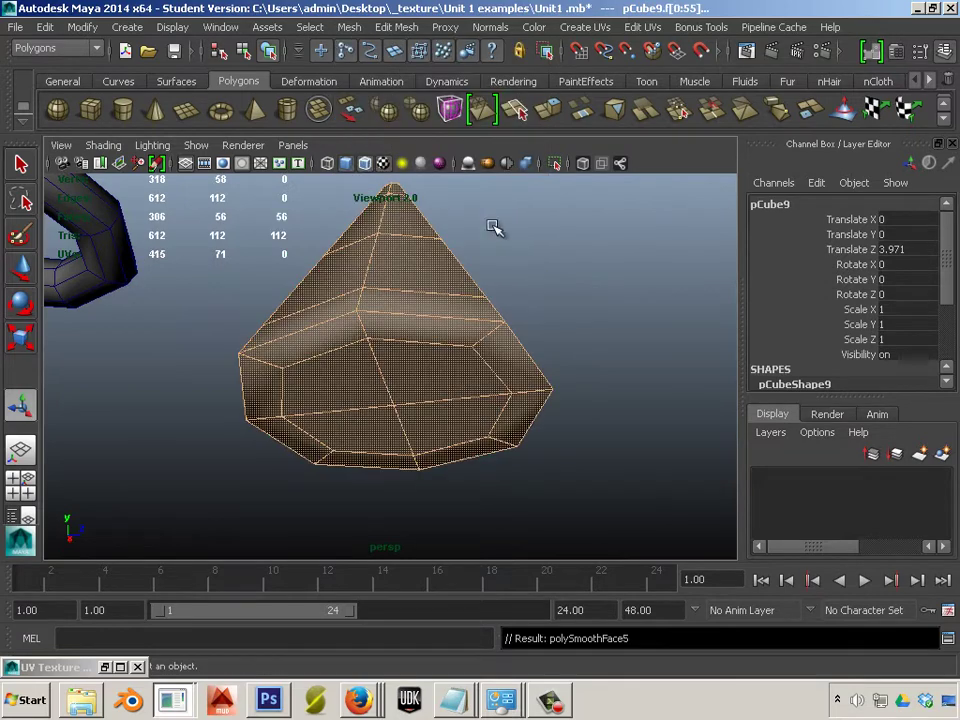
- Move the cone along the Z axis closer to the round ring
{"action": "left_click_drag", "start_coordinate": [515, 269], "coordinate": [521, 345], "text": "alt"}
{"action": "right_click_drag", "start_coordinate": [521, 345], "coordinate": [413, 318], "text": "alt"}
{"action": "middle_click_drag", "start_coordinate": [413, 318], "coordinate": [441, 341], "text": "alt"}
{"action": "left_click_drag", "start_coordinate": [441, 341], "coordinate": [395, 368], "text": "alt"}
{"action": "right_click_drag", "start_coordinate": [395, 368], "coordinate": [355, 364], "text": "alt"}
{"action": "left_click", "coordinate": [407, 383]}
{"action": "left_click", "coordinate": [28, 272]}
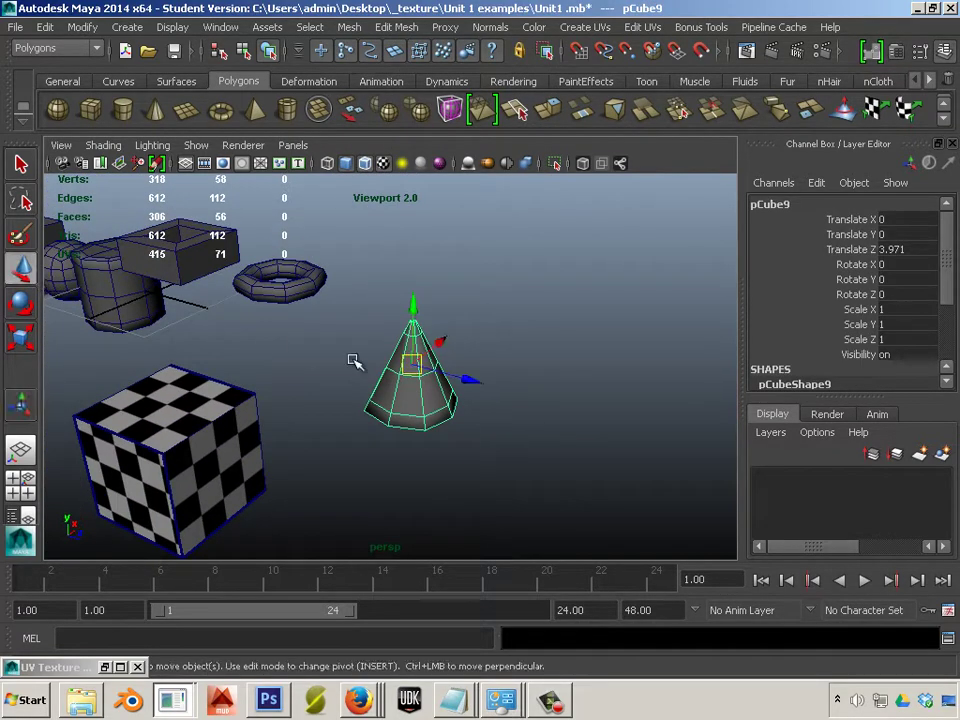
{"action": "left_click_drag", "start_coordinate": [478, 381], "coordinate": [360, 362]}
- Lower the round ring and the square ring along Y into line with the other shapes
{"action": "left_click_drag", "start_coordinate": [236, 347], "coordinate": [549, 322], "text": "alt"}
{"action": "left_click", "coordinate": [349, 266]}
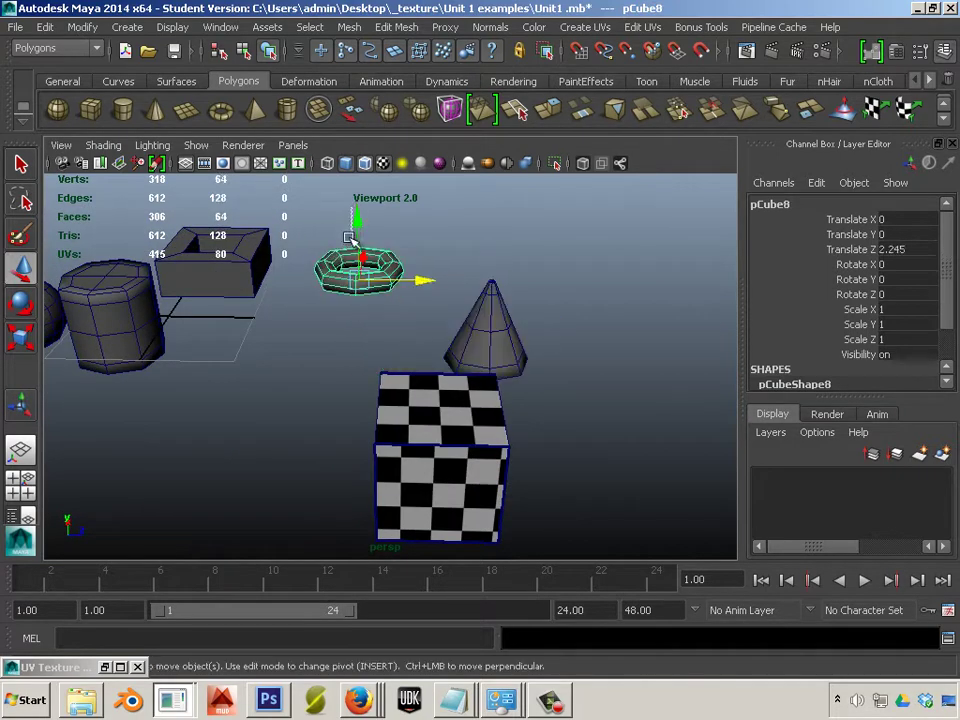
{"action": "left_click_drag", "start_coordinate": [365, 230], "coordinate": [321, 268]}
{"action": "left_click", "coordinate": [214, 238]}
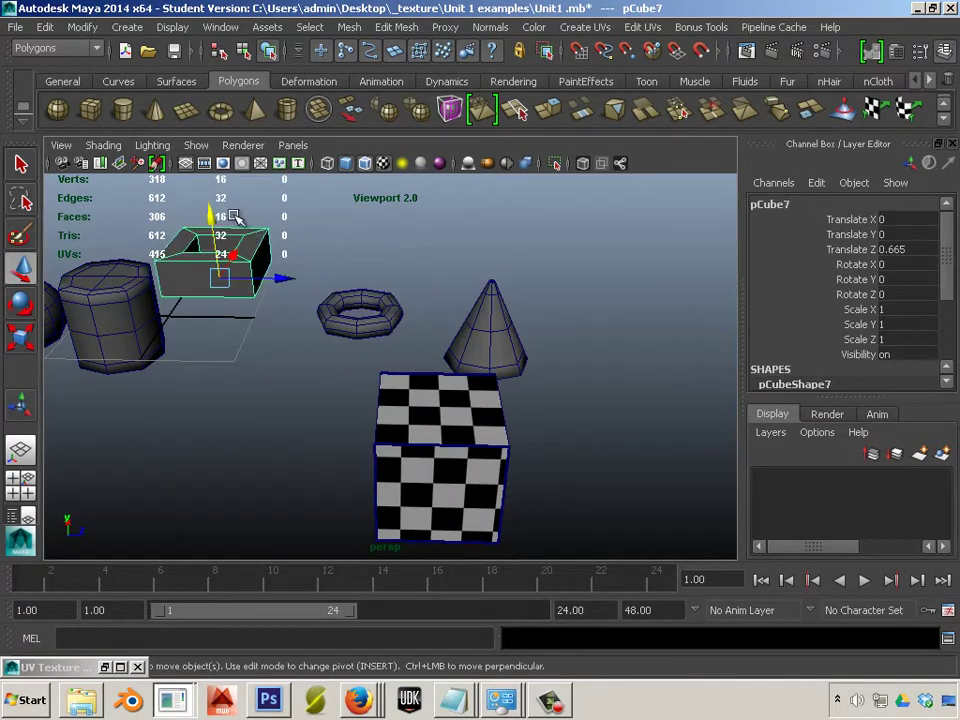
{"action": "left_click_drag", "start_coordinate": [212, 228], "coordinate": [213, 272]}
- Delete the two checker-textured cubes in front of the row of shapes and save the scene
{"action": "left_click_drag", "start_coordinate": [420, 380], "coordinate": [523, 398], "text": "alt"}
{"action": "left_click", "coordinate": [590, 420]}
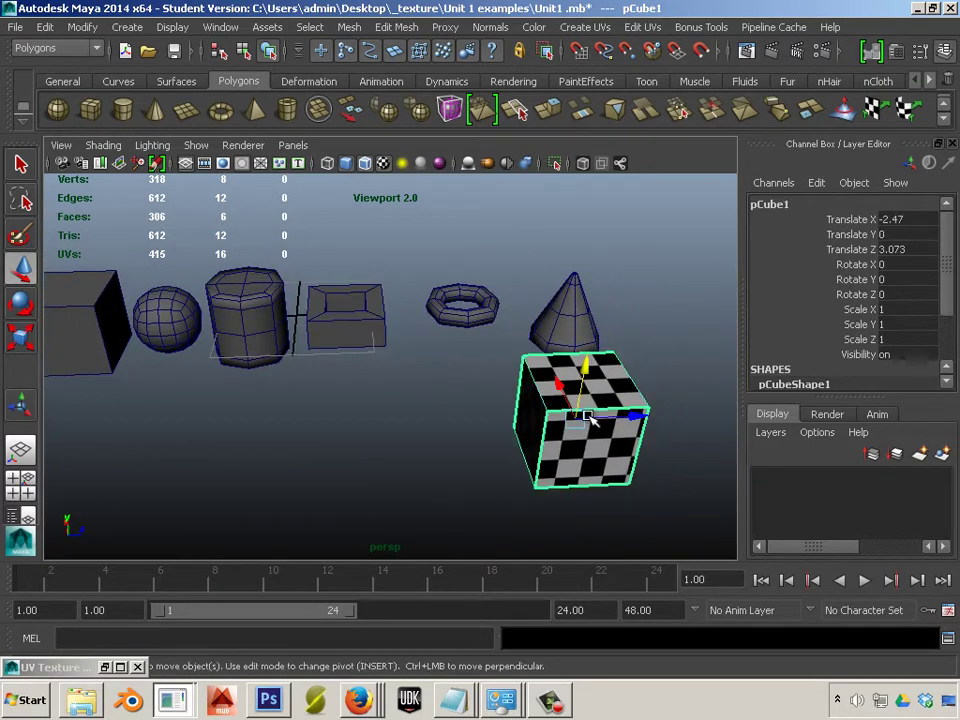
{"action": "key", "text": "Delete"}
{"action": "right_click_drag", "start_coordinate": [589, 418], "coordinate": [300, 400], "text": "alt"}
{"action": "middle_click_drag", "start_coordinate": [300, 400], "coordinate": [405, 516], "text": "alt"}
{"action": "left_click", "coordinate": [411, 550]}
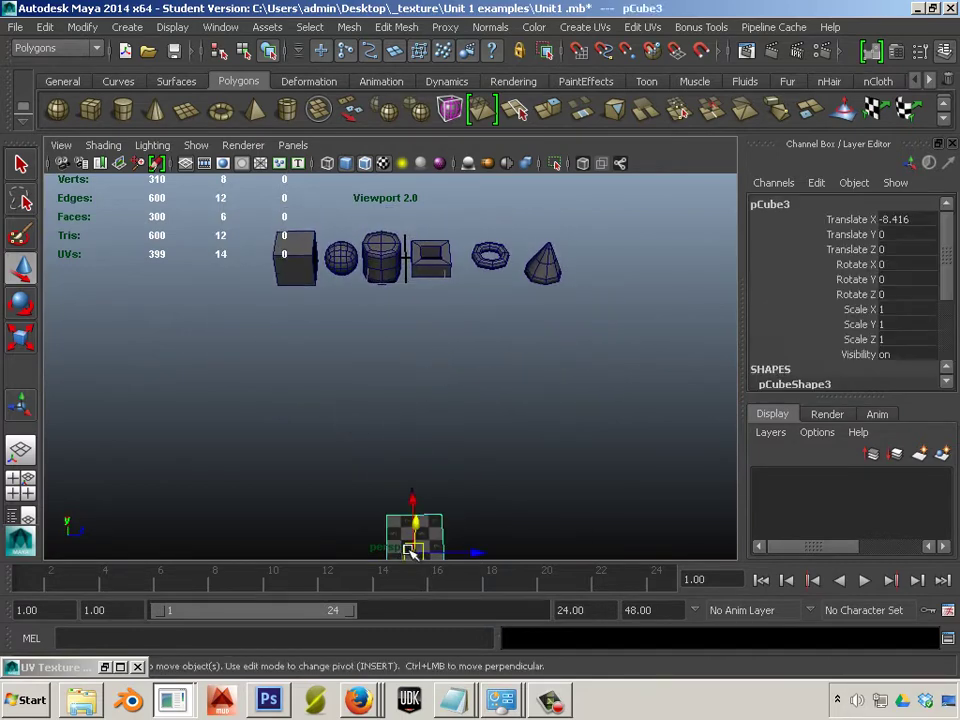
{"action": "key", "text": "Delete"}
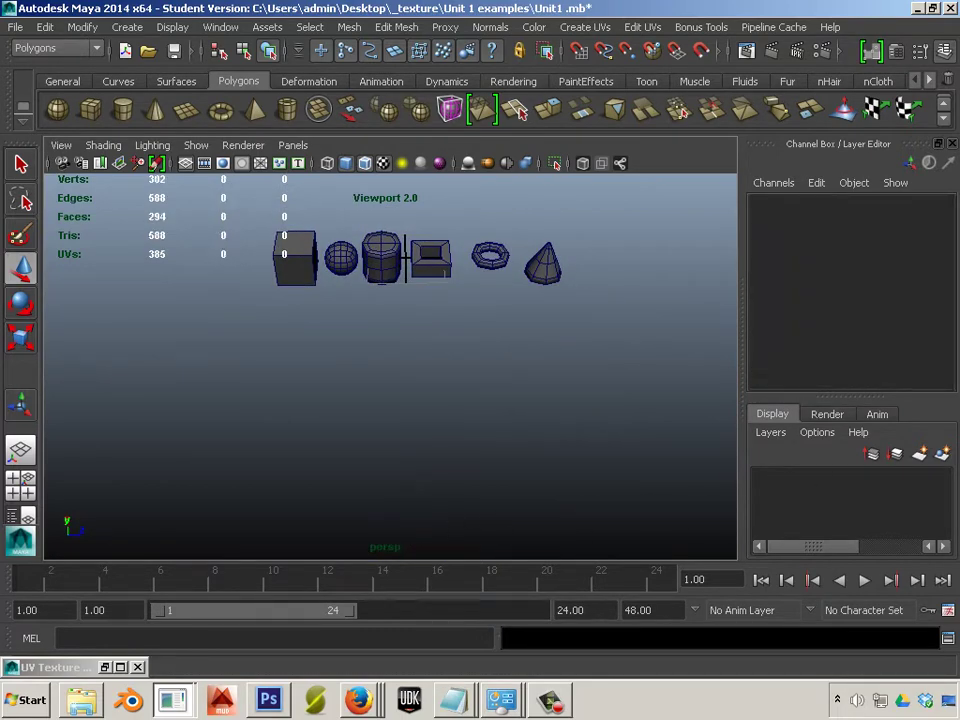
{"action": "key", "text": "ctrl+s"}
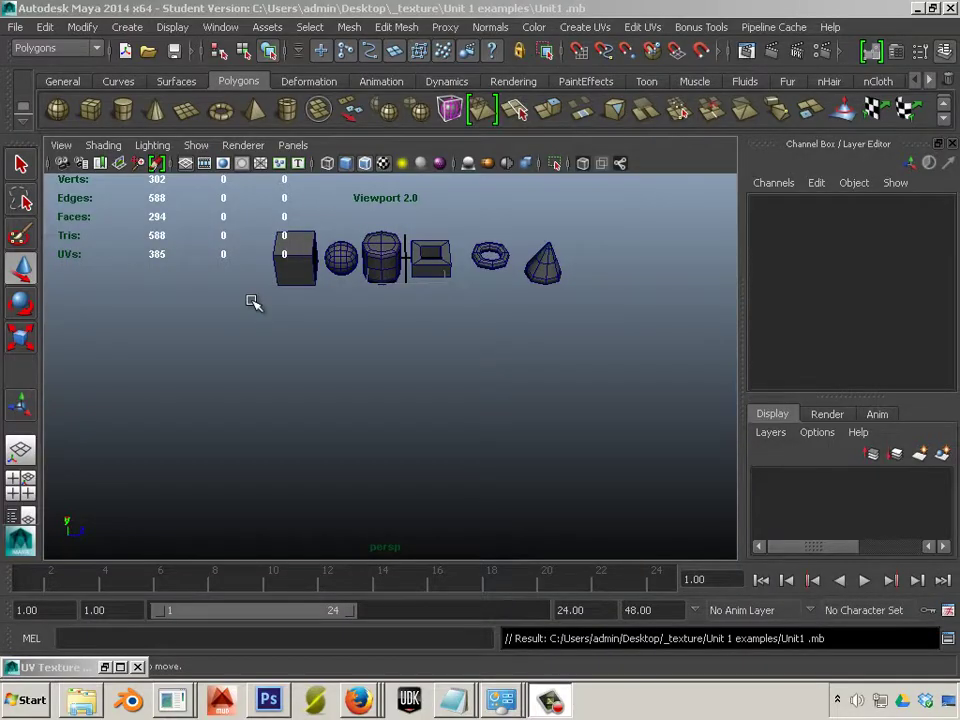
- Select the plain cube at the end of the row and open the Hypershade editor
{"action": "middle_click_drag", "start_coordinate": [251, 304], "coordinate": [262, 381], "text": "alt"}
{"action": "scroll", "coordinate": [317, 390], "scroll_direction": "up", "scroll_amount": 10}
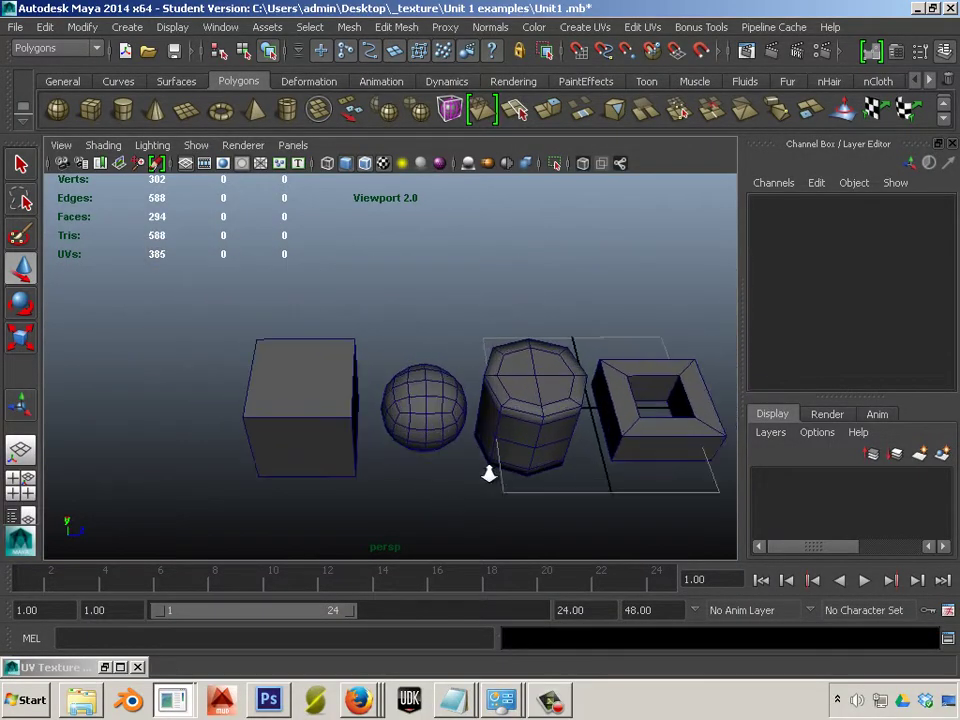
{"action": "left_click", "coordinate": [330, 405]}
{"action": "scroll", "coordinate": [358, 405], "scroll_direction": "down", "scroll_amount": 5}
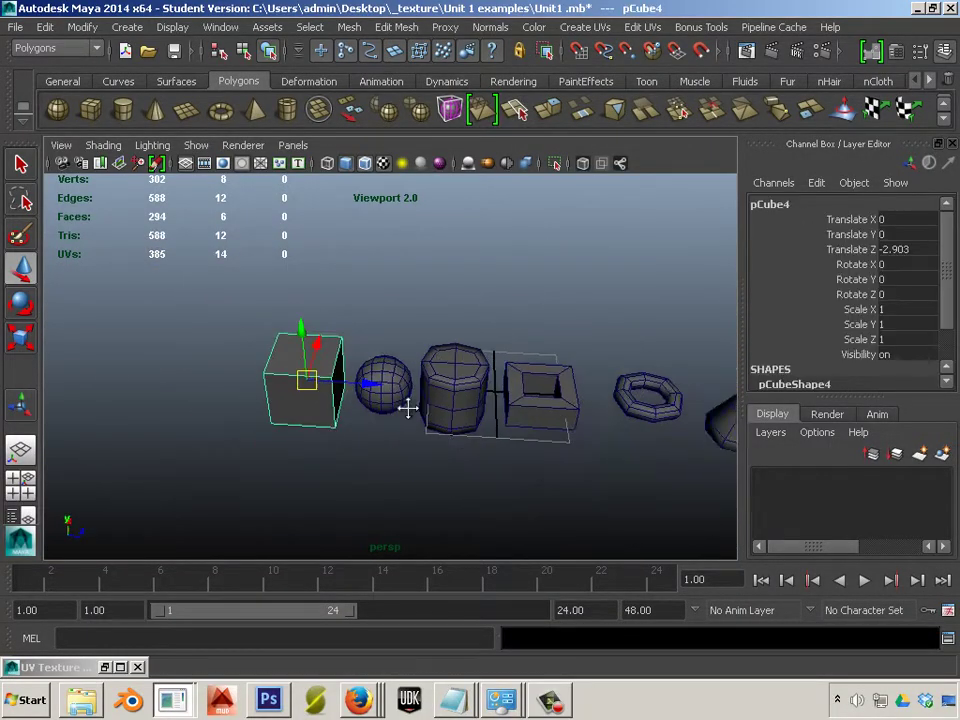
{"action": "left_click", "coordinate": [236, 30]}
{"action": "mouse_move", "coordinate": [242, 79]}
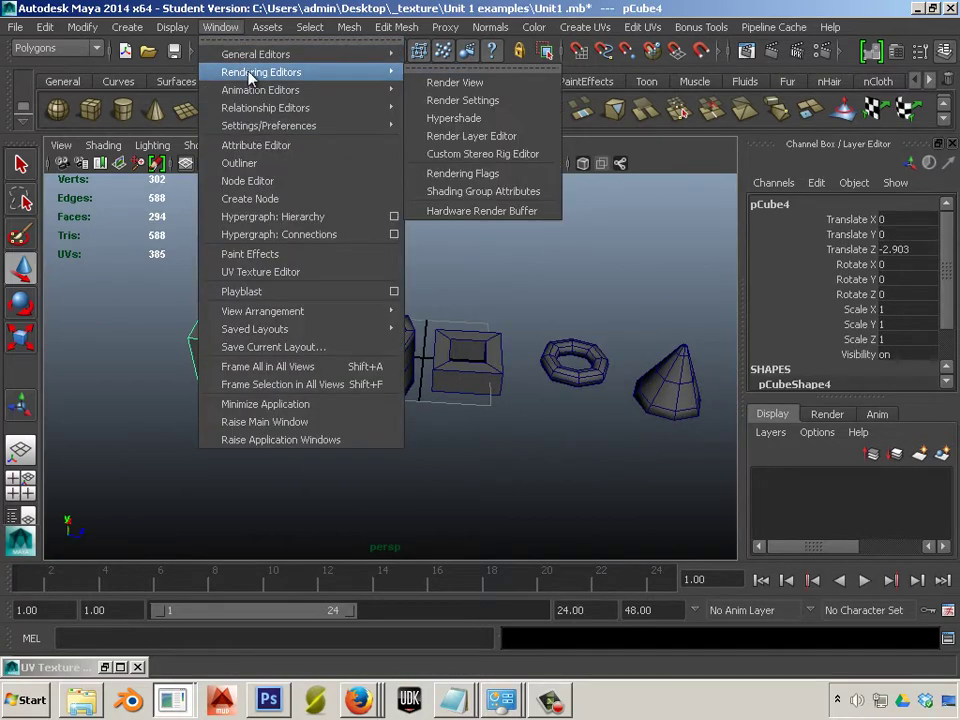
{"action": "left_click", "coordinate": [498, 119]}
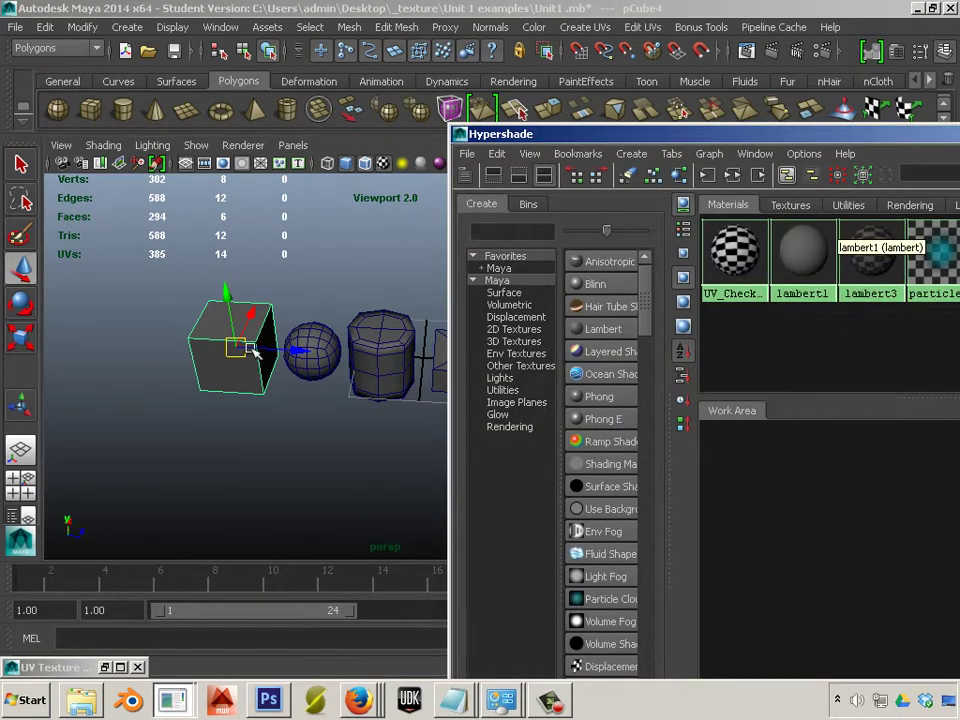
- Assign the lambert3 checker material to the cube, the sphere and the cylinder
{"action": "middle_click_drag", "start_coordinate": [253, 352], "coordinate": [98, 359], "text": "alt"}
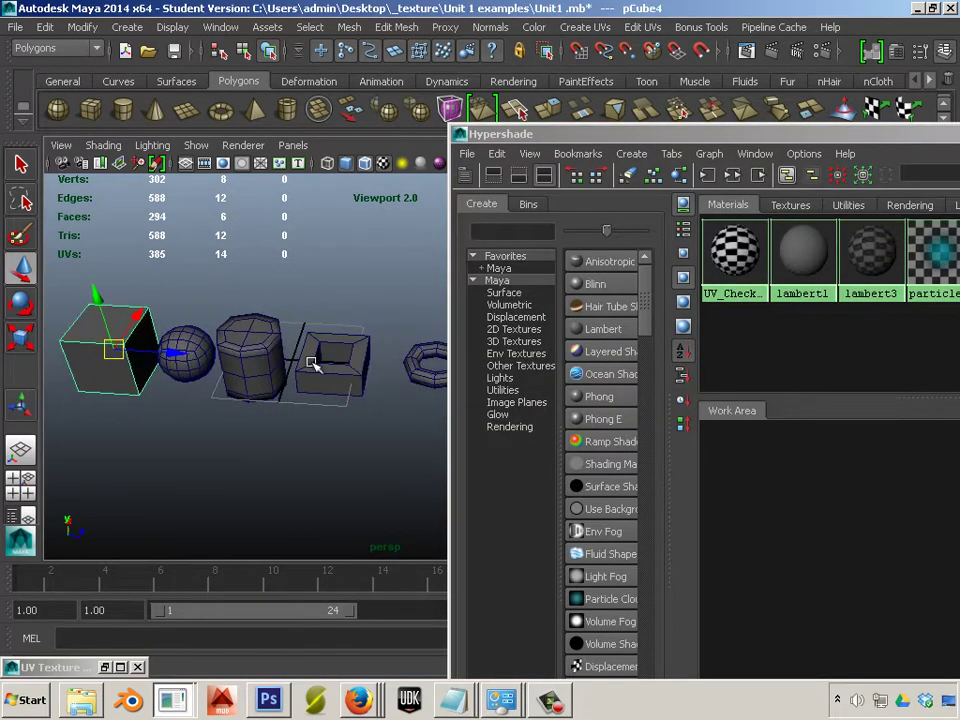
{"action": "middle_click_drag", "start_coordinate": [886, 272], "coordinate": [307, 322]}
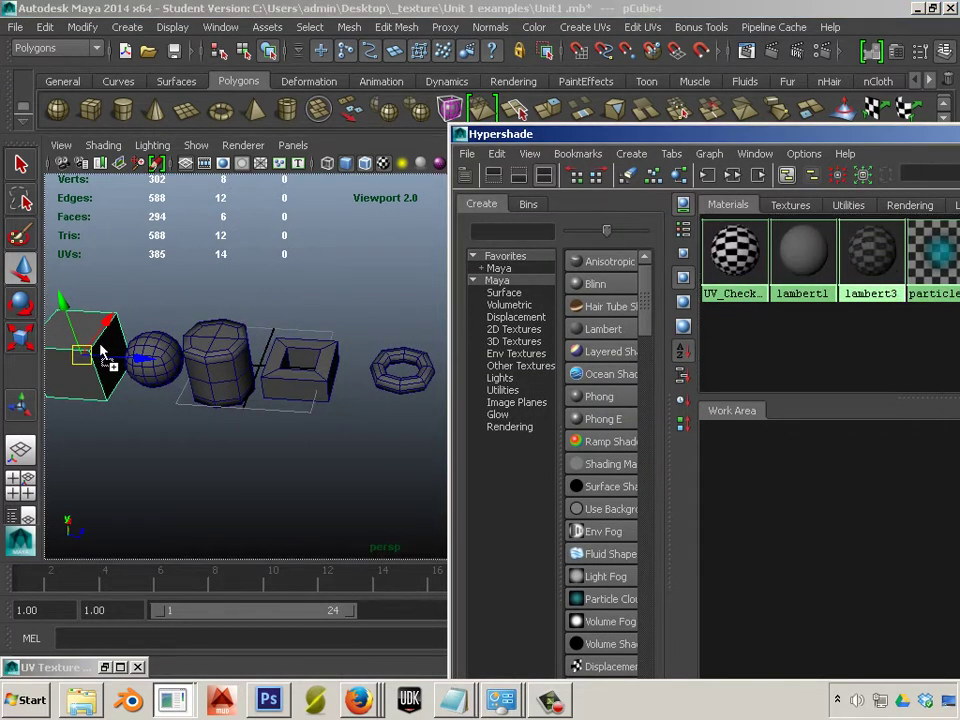
{"action": "middle_click_drag", "start_coordinate": [100, 352], "coordinate": [100, 354]}
{"action": "middle_click_drag", "start_coordinate": [850, 262], "coordinate": [146, 355]}
{"action": "middle_click_drag", "start_coordinate": [800, 255], "coordinate": [211, 360]}
- Assign the lambert3 checker material to the square ring and the round ring
{"action": "middle_click_drag", "start_coordinate": [814, 300], "coordinate": [305, 375]}
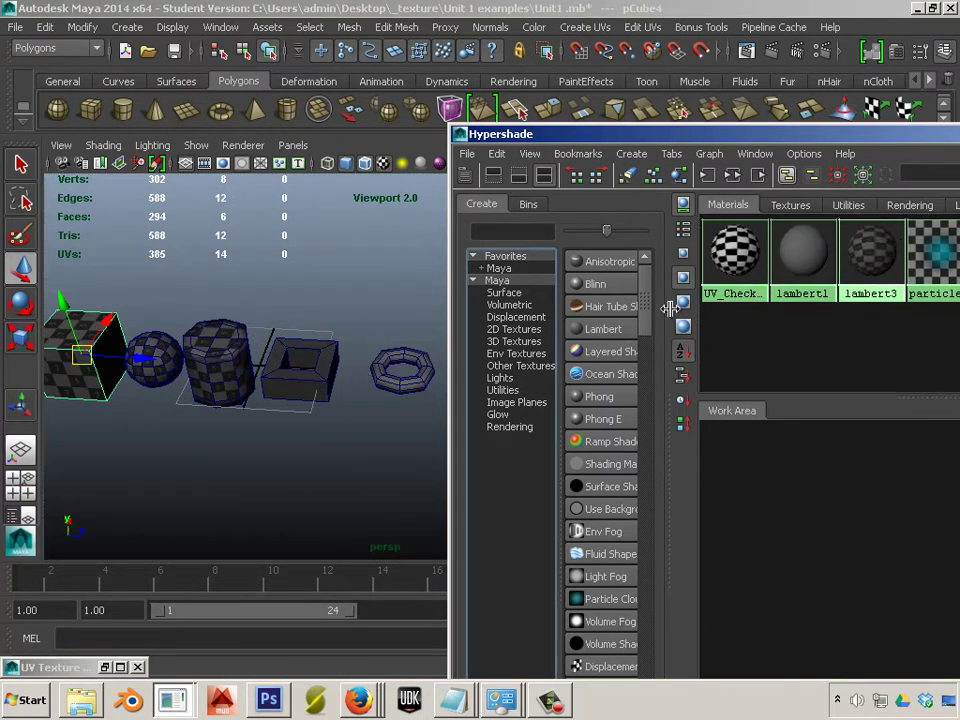
{"action": "middle_click_drag", "start_coordinate": [821, 270], "coordinate": [493, 381]}
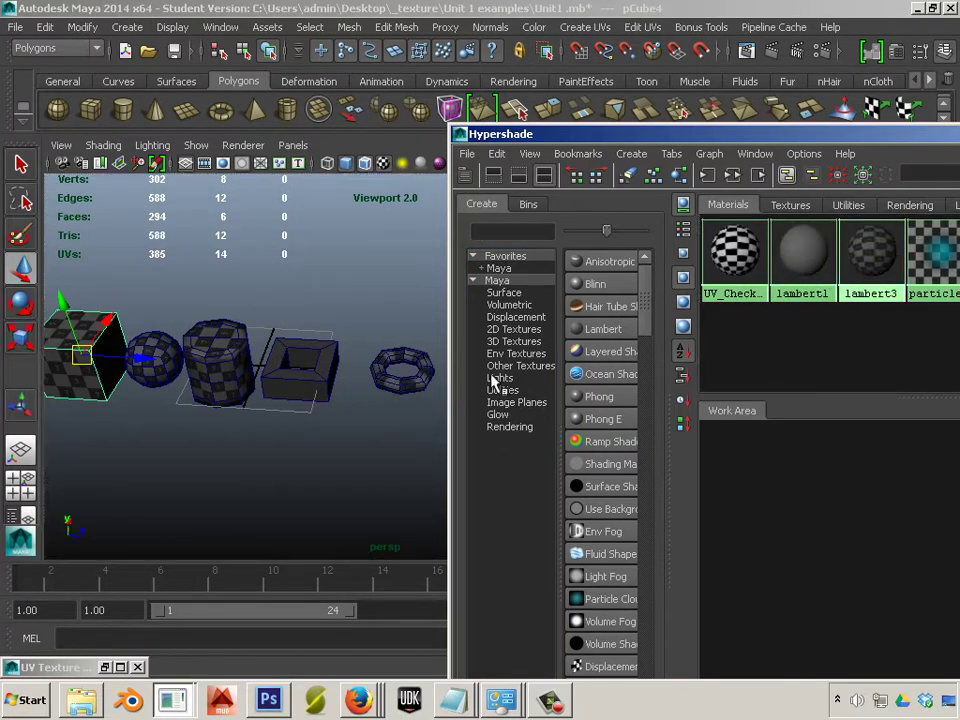
{"action": "left_click", "coordinate": [330, 380]}
{"action": "mouse_move", "coordinate": [864, 285]}
{"action": "middle_mouse_down"}
{"action": "mouse_move", "coordinate": [352, 397]}
{"action": "mouse_move", "coordinate": [316, 391]}
{"action": "middle_mouse_up"}
{"action": "left_click", "coordinate": [331, 411]}
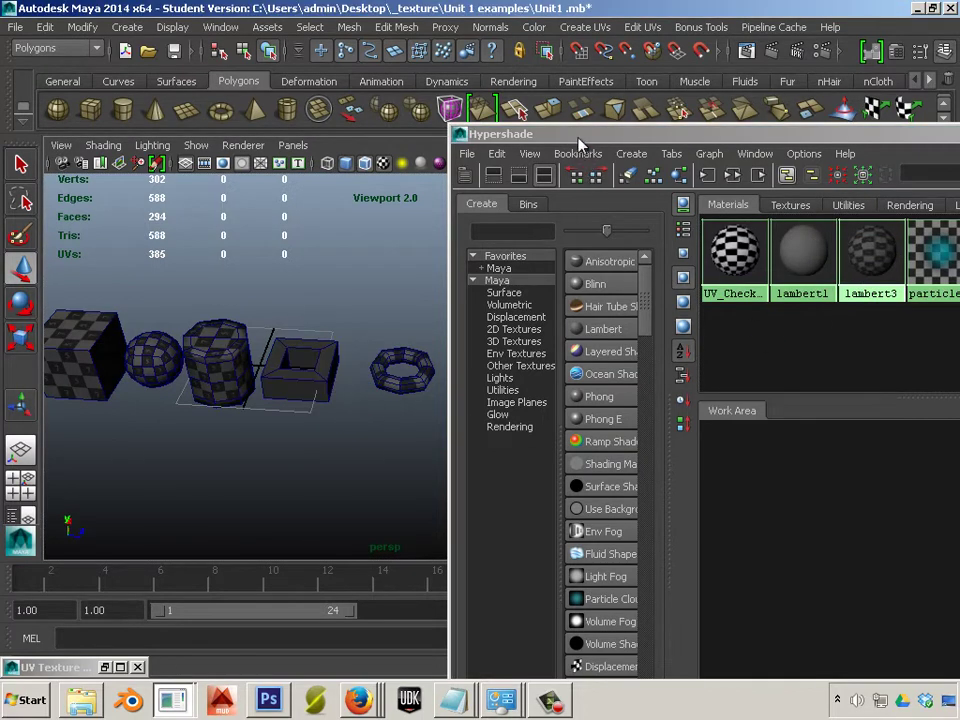
- Move the Hypershade window aside and examine the checker texture on the cube and the sphere up close
{"action": "left_click_drag", "start_coordinate": [579, 139], "coordinate": [958, 238]}
{"action": "middle_click_drag", "start_coordinate": [177, 411], "coordinate": [346, 407], "text": "alt"}
{"action": "left_click_drag", "start_coordinate": [346, 407], "coordinate": [425, 390], "text": "alt"}
{"action": "right_click_drag", "start_coordinate": [425, 390], "coordinate": [485, 450], "text": "alt"}
{"action": "left_click_drag", "start_coordinate": [485, 450], "coordinate": [454, 439], "text": "alt"}
{"action": "right_click_drag", "start_coordinate": [339, 420], "coordinate": [403, 401], "text": "alt"}
{"action": "left_click_drag", "start_coordinate": [403, 401], "coordinate": [345, 375], "text": "alt"}
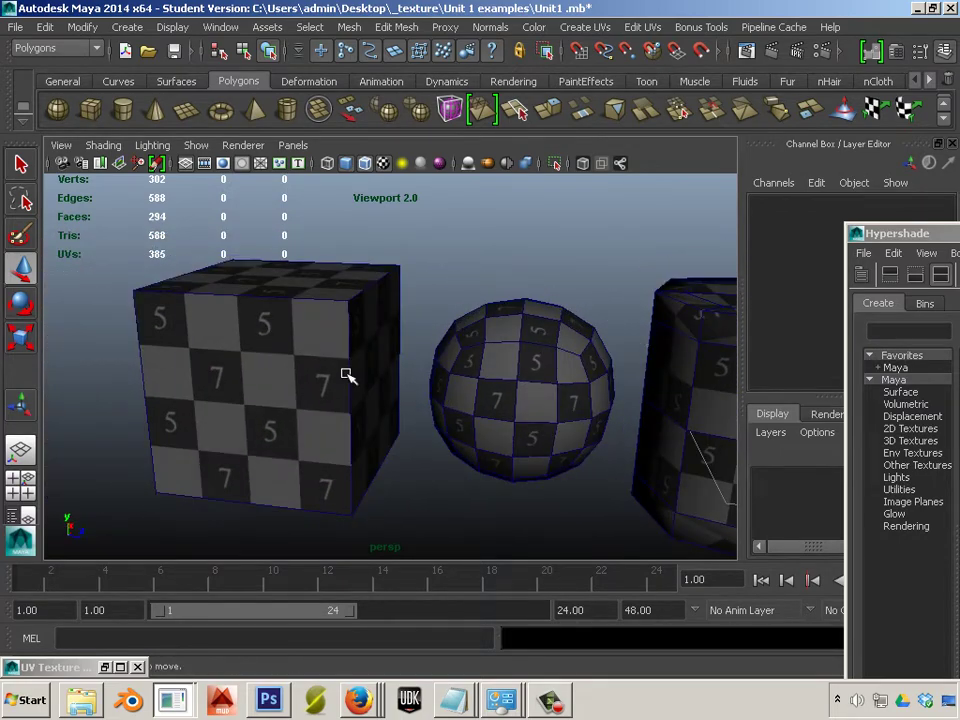
{"action": "left_click_drag", "start_coordinate": [447, 394], "coordinate": [480, 390], "text": "alt"}
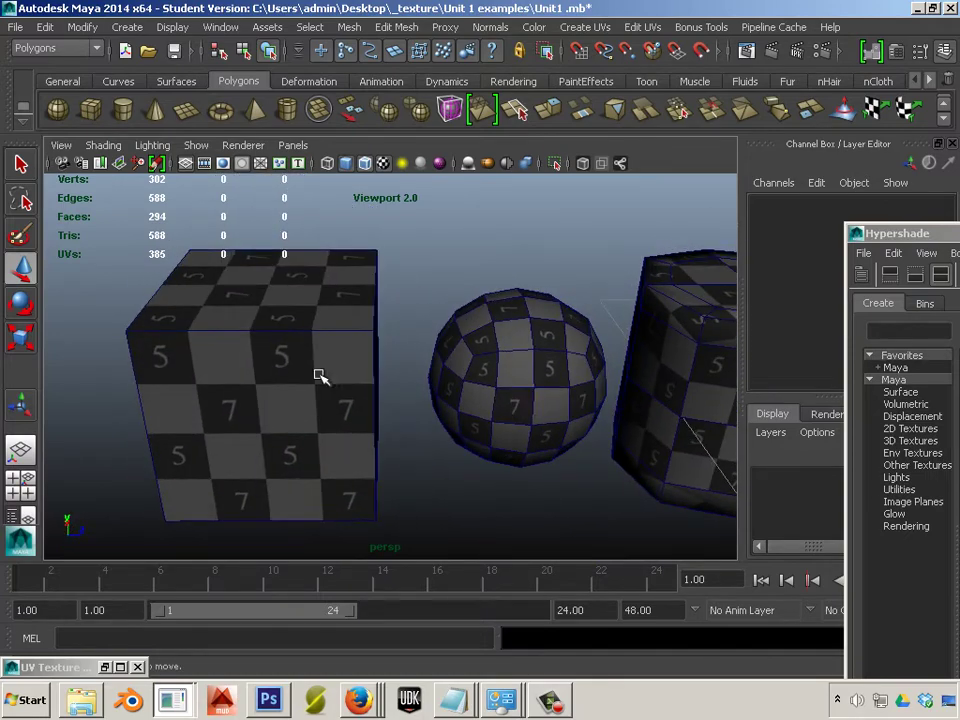
- Move the plain cube away from the sphere and open its layout in the UV Texture Editor
{"action": "left_click", "coordinate": [307, 362]}
{"action": "left_click_drag", "start_coordinate": [345, 375], "coordinate": [187, 319]}
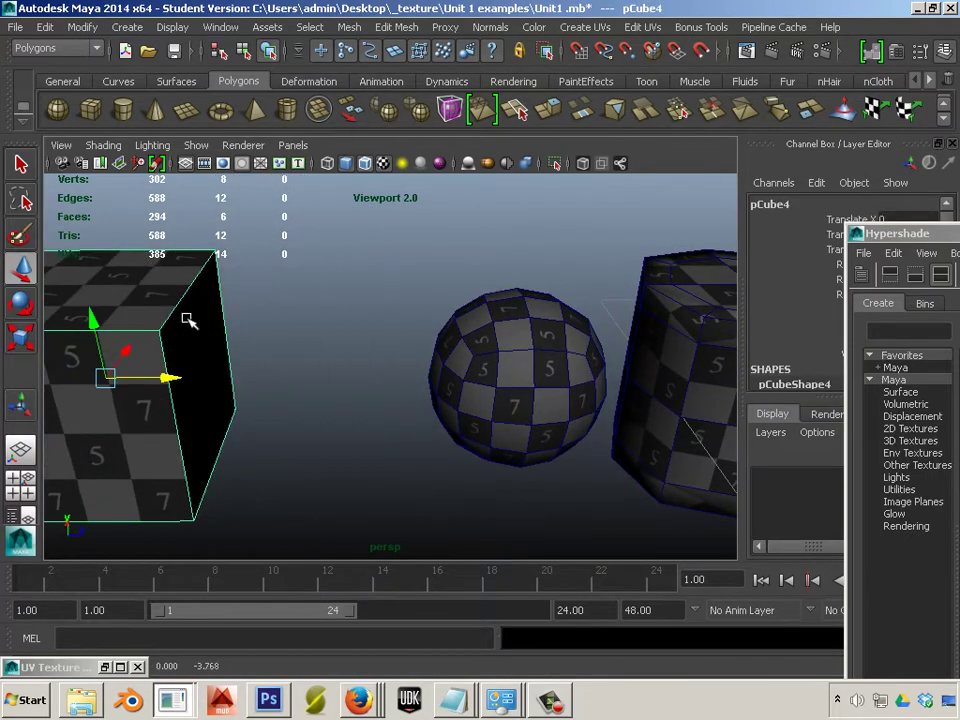
{"action": "left_click", "coordinate": [221, 28]}
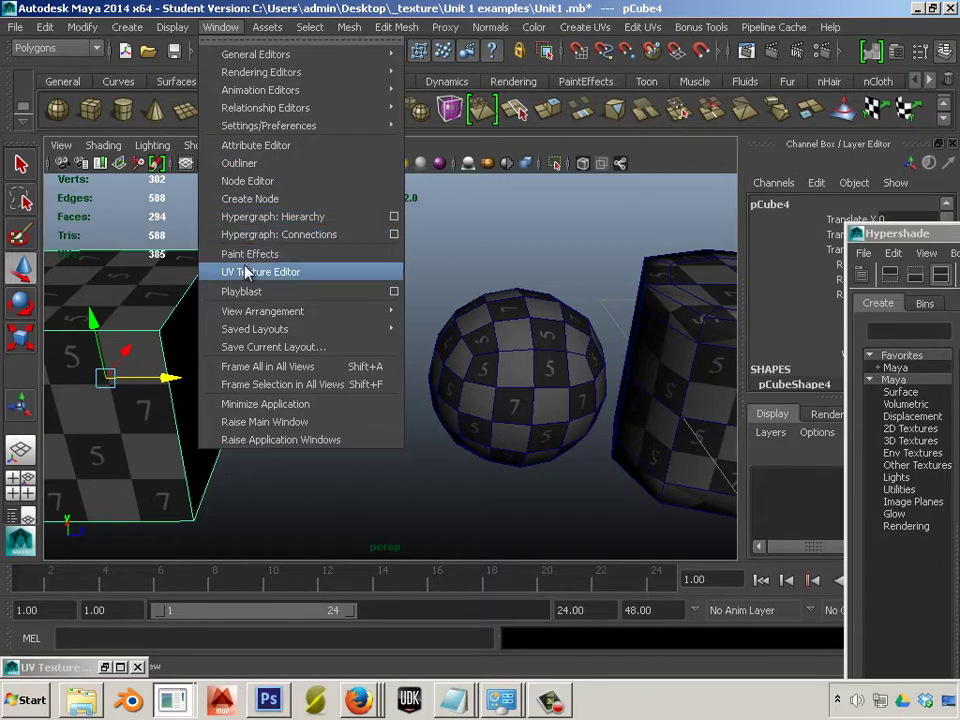
{"action": "left_click", "coordinate": [246, 272]}
{"action": "scroll", "coordinate": [688, 425], "scroll_direction": "down", "scroll_amount": 3}
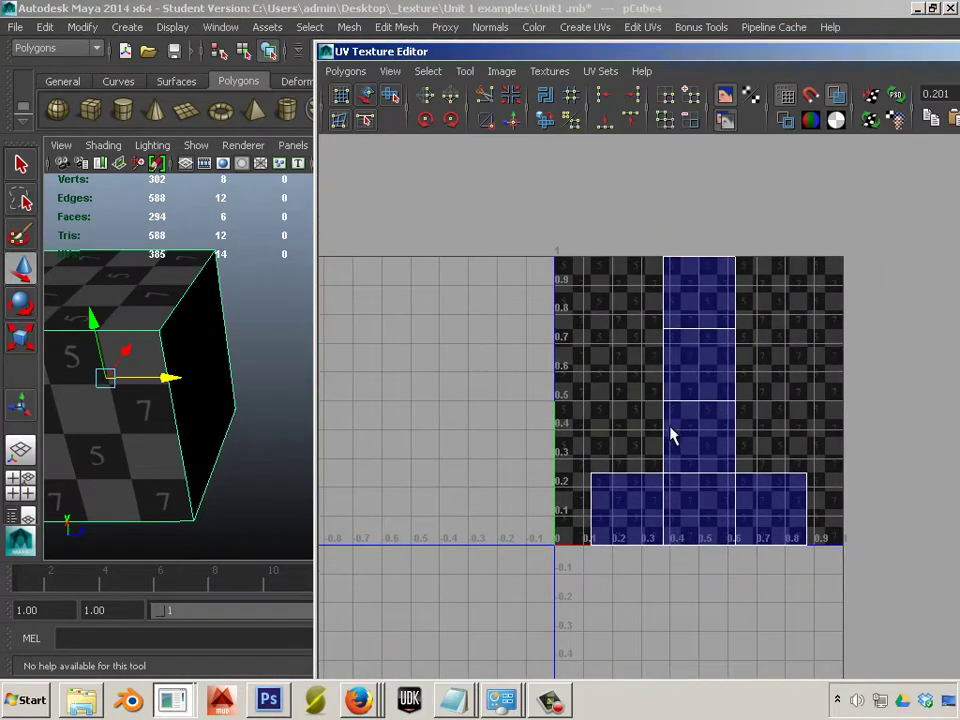
- Examine the cube's checkered faces from several sides and compare them with its UV layout
{"action": "left_click_drag", "start_coordinate": [133, 424], "coordinate": [214, 409], "text": "alt"}
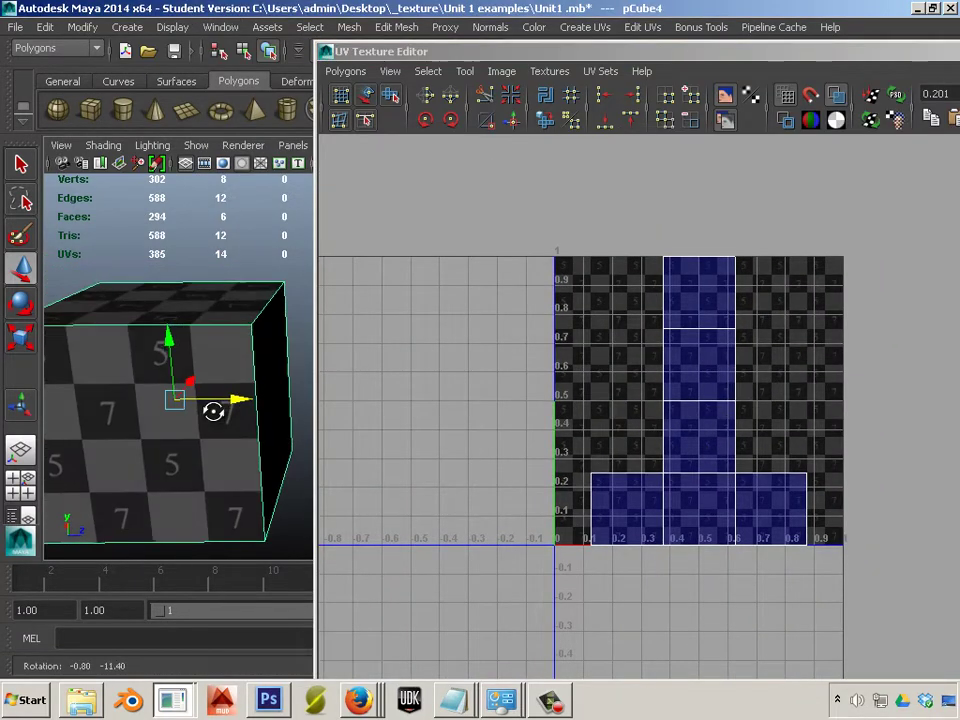
{"action": "mouse_move", "coordinate": [214, 409]}
{"action": "right_mouse_down", "text": "alt"}
{"action": "mouse_move", "coordinate": [249, 418]}
{"action": "mouse_move", "coordinate": [203, 427]}
{"action": "right_mouse_up", "text": "alt"}
{"action": "left_click_drag", "start_coordinate": [203, 427], "coordinate": [127, 385], "text": "alt"}
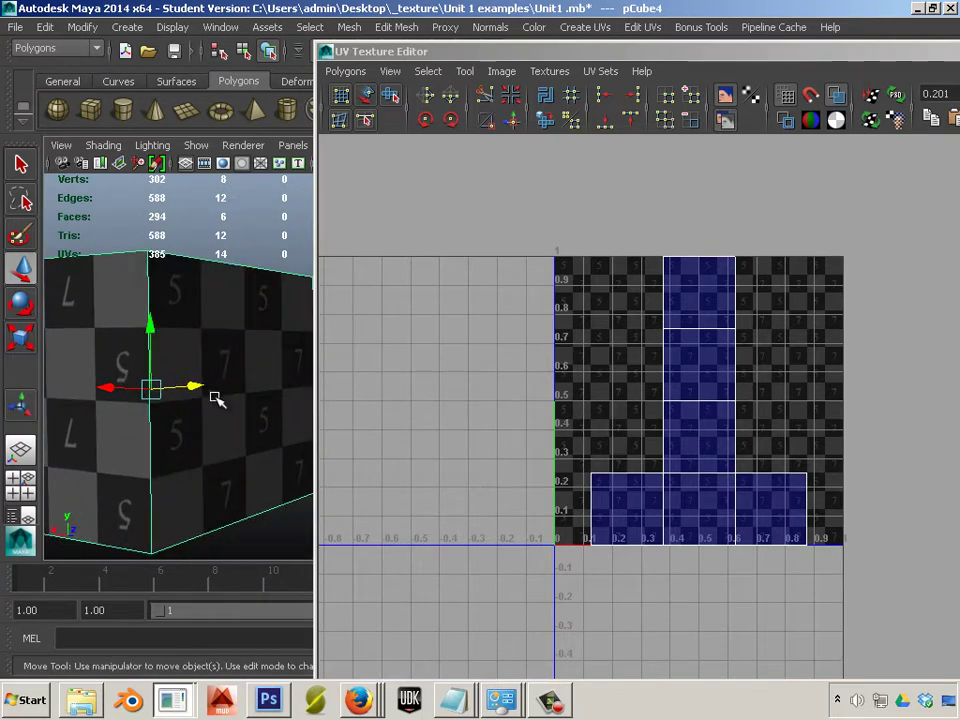
{"action": "scroll", "coordinate": [215, 396], "scroll_direction": "down", "scroll_amount": 5}
{"action": "left_click_drag", "start_coordinate": [484, 57], "coordinate": [617, 61]}
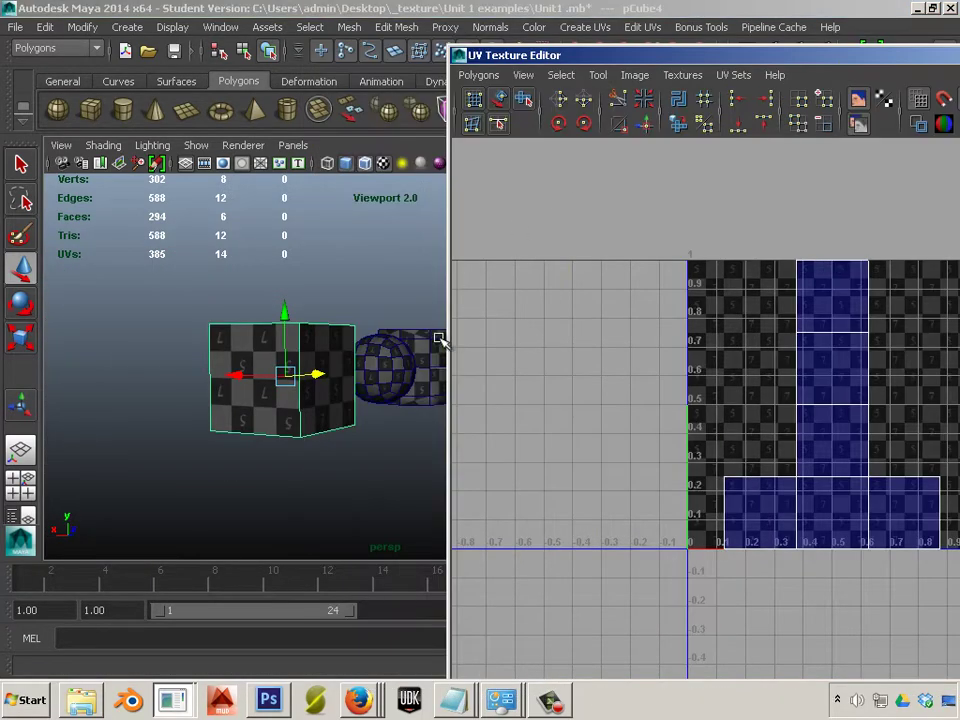
{"action": "left_click_drag", "start_coordinate": [420, 390], "coordinate": [178, 407], "text": "alt"}
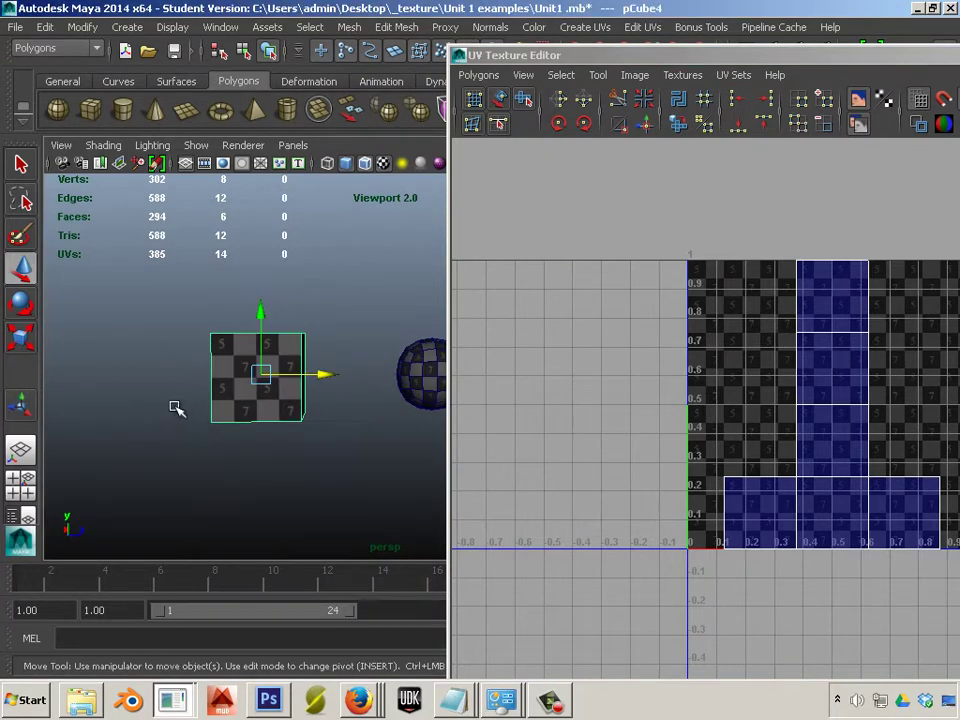
{"action": "right_click_drag", "start_coordinate": [178, 407], "coordinate": [315, 448], "text": "alt"}
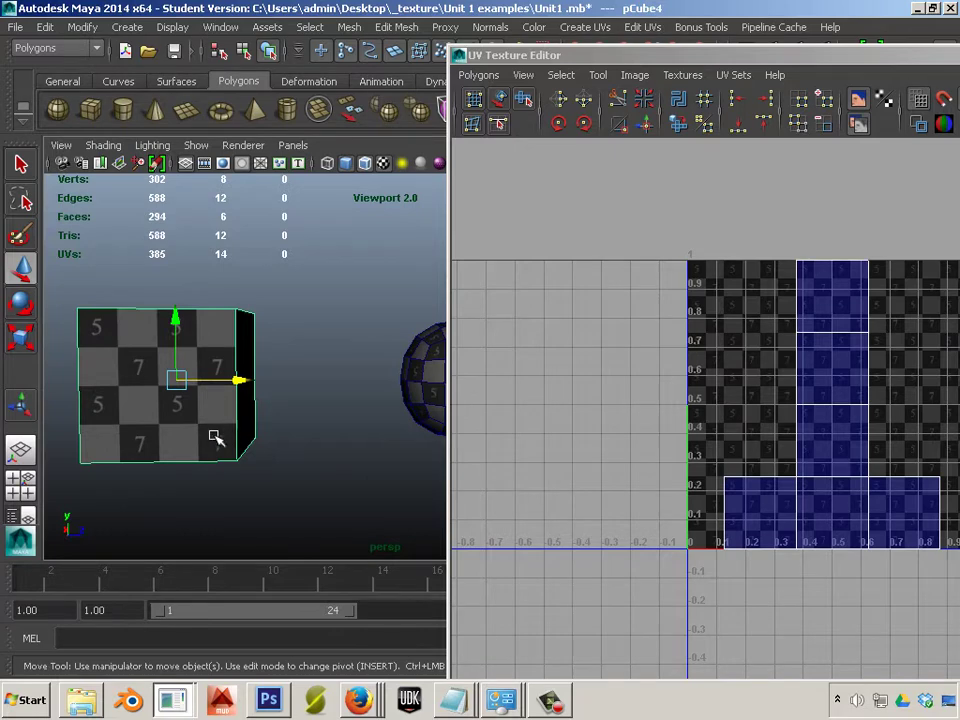
{"action": "left_click_drag", "start_coordinate": [304, 415], "coordinate": [144, 439], "text": "alt"}
{"action": "middle_click_drag", "start_coordinate": [229, 441], "coordinate": [205, 393], "text": "alt"}
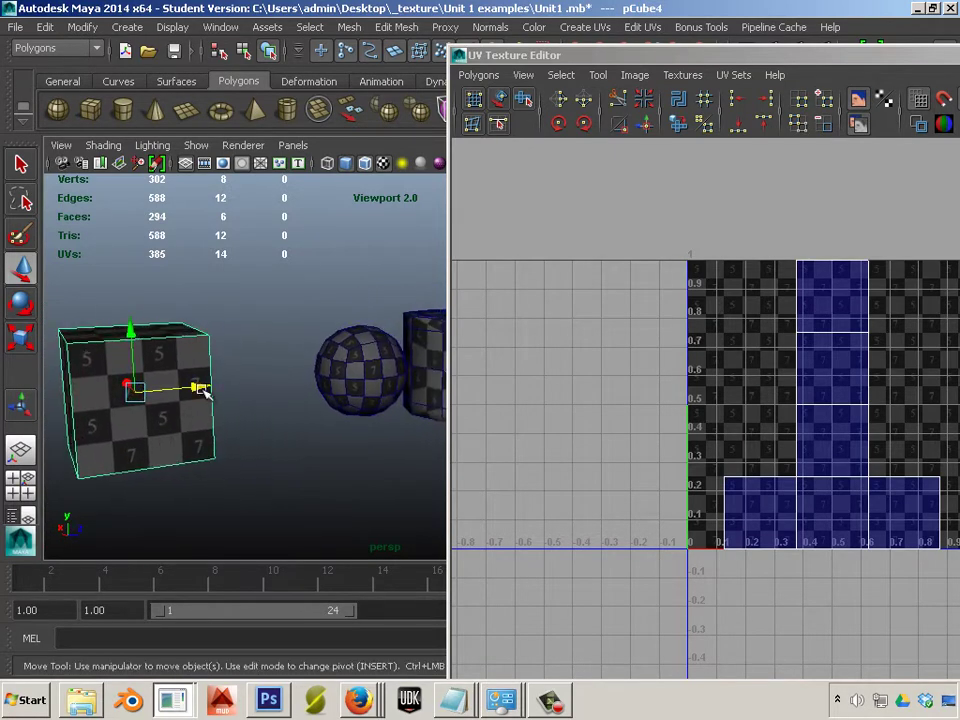
- Scale the cube lengthwise into a box about twice as long as it is high and inspect the checker
{"action": "left_click_drag", "start_coordinate": [609, 62], "coordinate": [843, 83]}
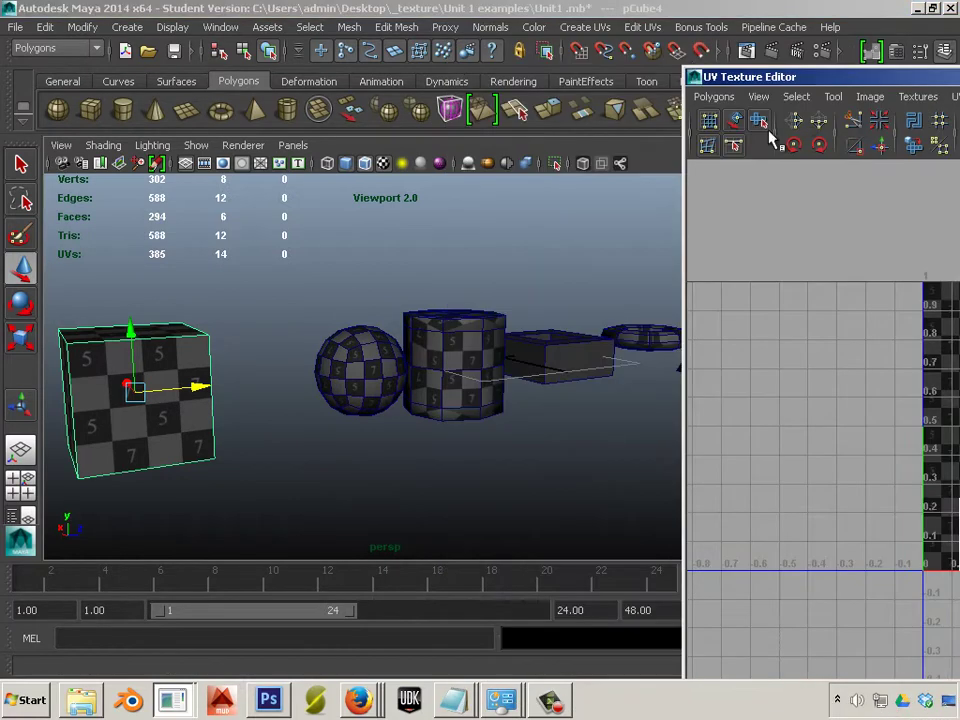
{"action": "left_click_drag", "start_coordinate": [255, 386], "coordinate": [452, 360], "text": "alt"}
{"action": "key", "text": "r"}
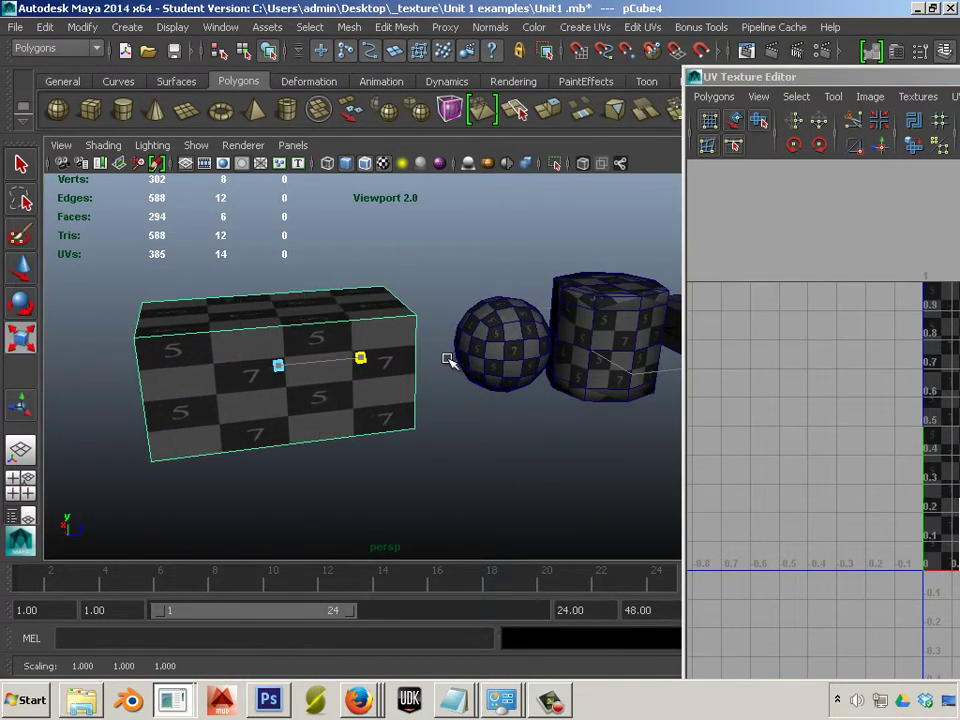
{"action": "left_click_drag", "start_coordinate": [407, 489], "coordinate": [363, 418], "text": "alt"}
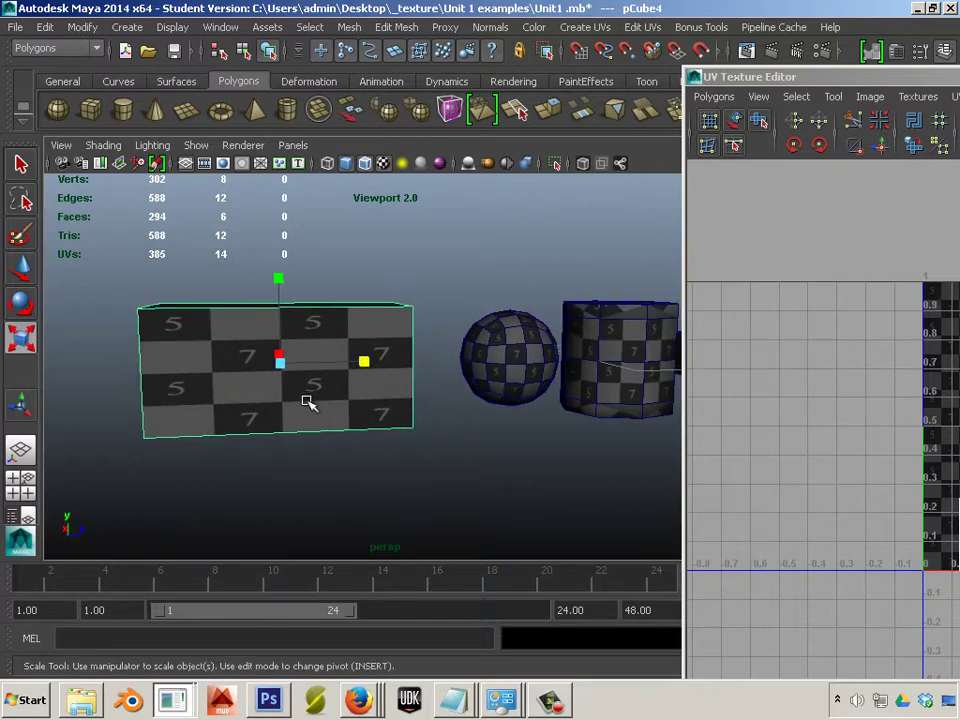
{"action": "middle_click_drag", "start_coordinate": [225, 372], "coordinate": [352, 385], "text": "alt"}
{"action": "left_click_drag", "start_coordinate": [352, 385], "coordinate": [337, 373], "text": "alt"}
{"action": "right_click_drag", "start_coordinate": [337, 373], "coordinate": [427, 374], "text": "alt"}
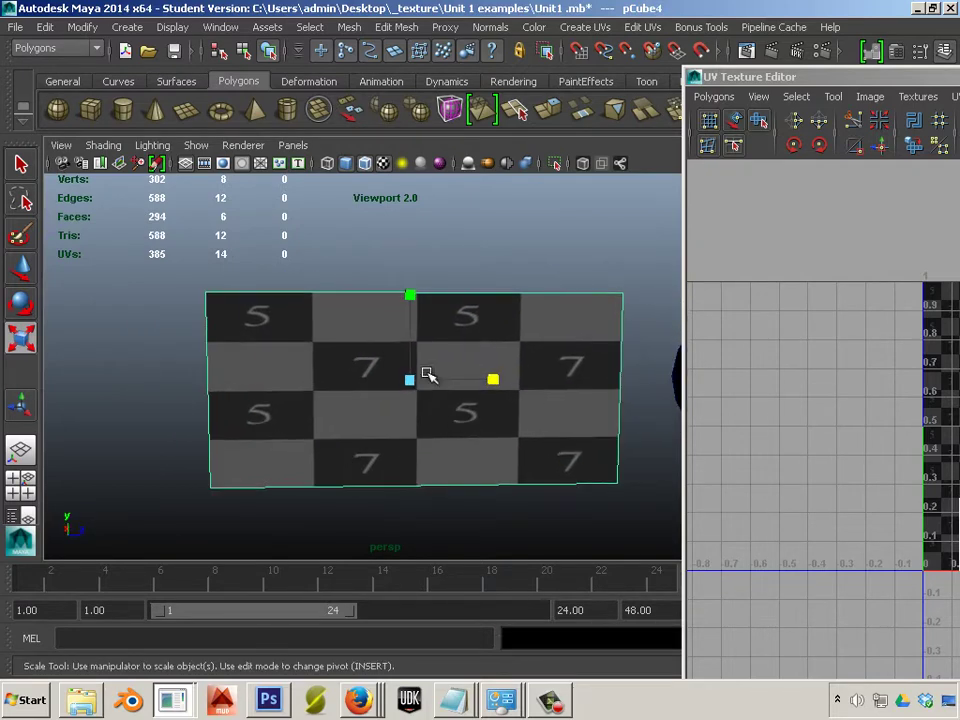
{"action": "left_click_drag", "start_coordinate": [391, 419], "coordinate": [354, 401], "text": "alt"}
- Apply Automatic Mapping to the stretched box and maximize the UV Texture Editor
{"action": "left_click", "coordinate": [645, 29]}
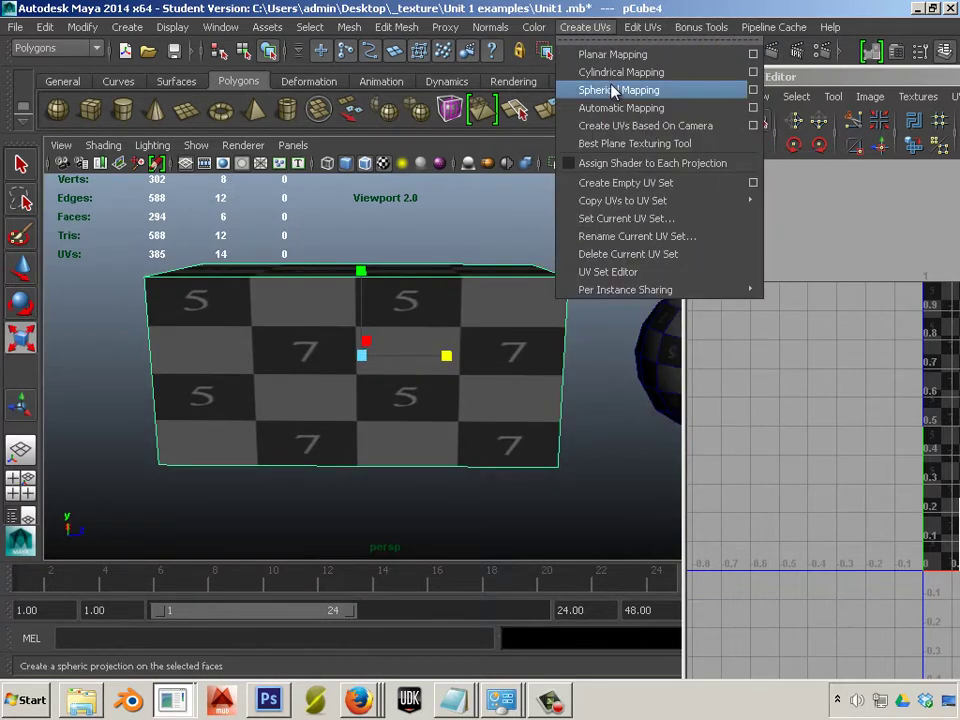
{"action": "left_click", "coordinate": [613, 108]}
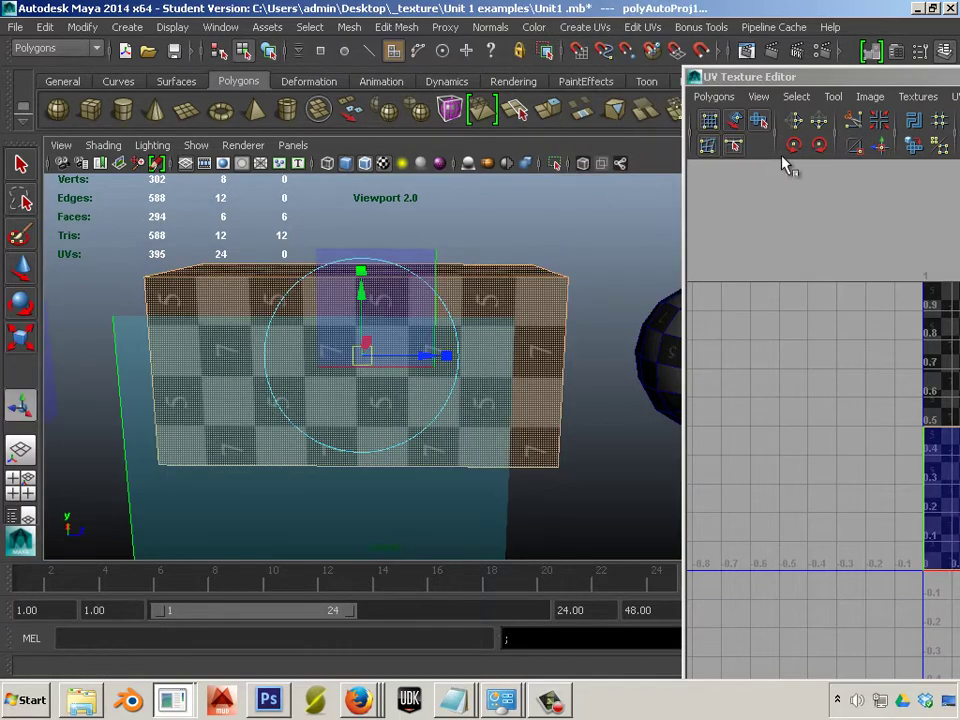
{"action": "double_click", "coordinate": [812, 84]}
- Move and sew the box's separate UV shells along their shared edges into one cross-shaped layout
{"action": "right_click_drag", "start_coordinate": [476, 462], "coordinate": [474, 444]}
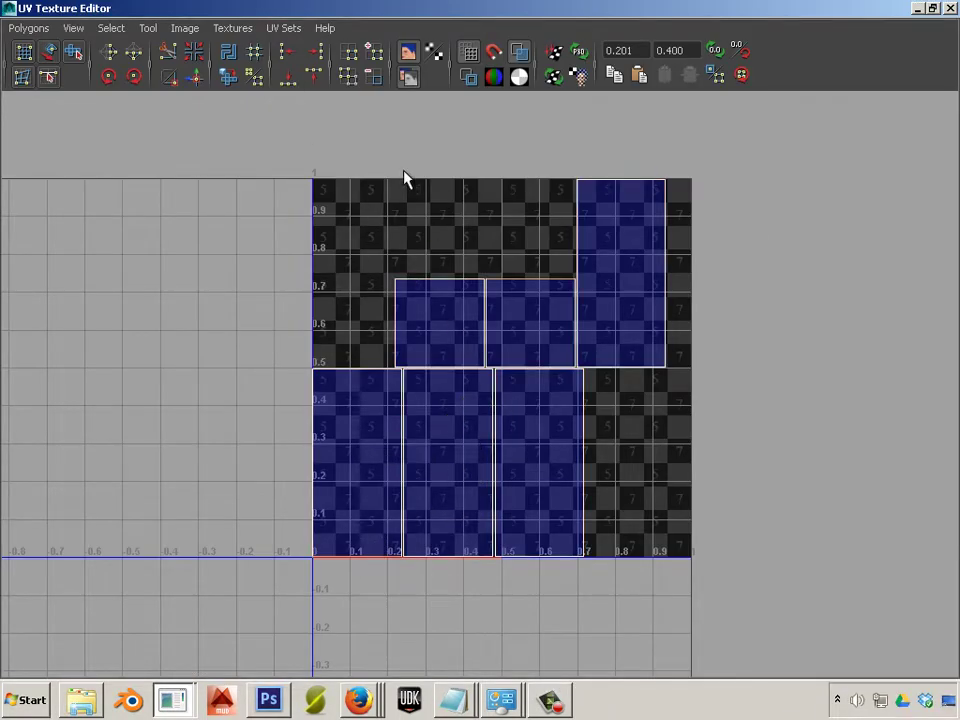
{"action": "left_click", "coordinate": [199, 79]}
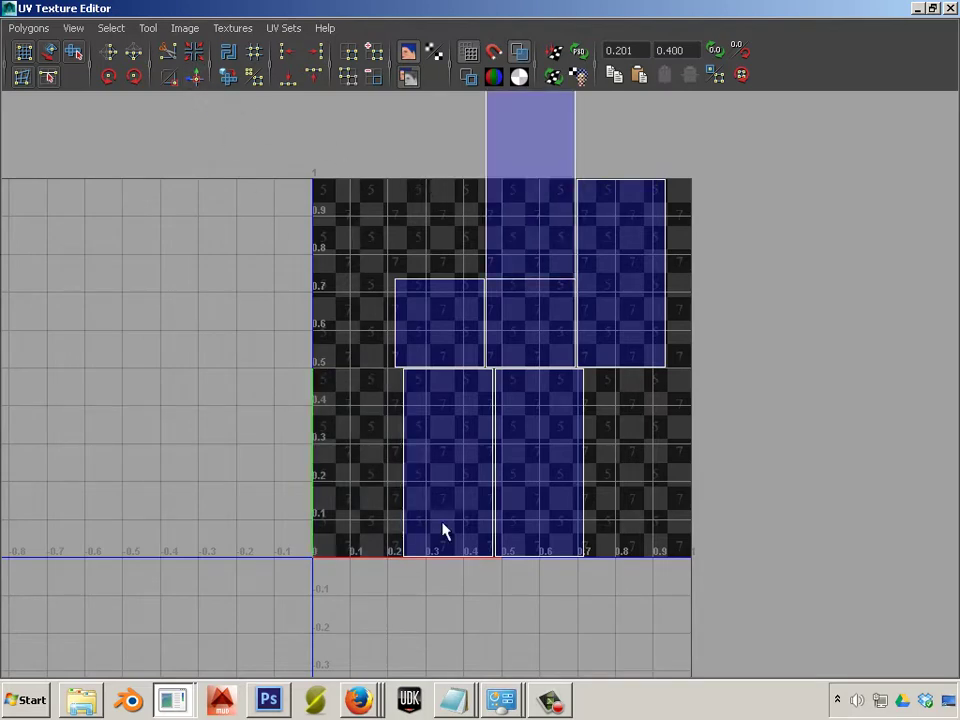
{"action": "scroll", "coordinate": [480, 380], "scroll_direction": "down", "scroll_amount": 3}
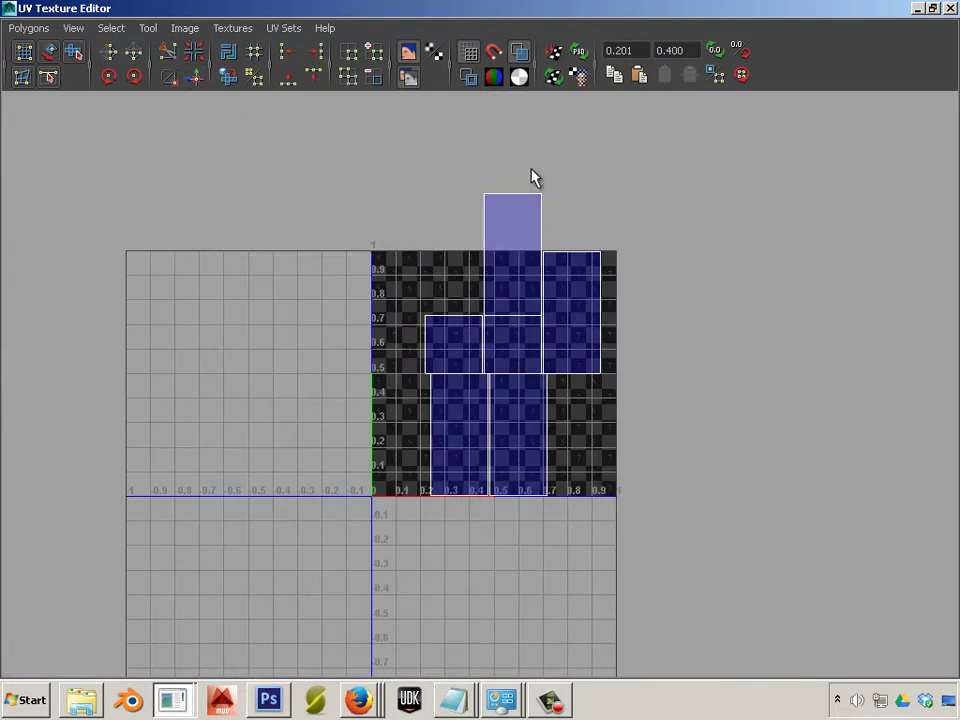
{"action": "left_click", "coordinate": [197, 78]}
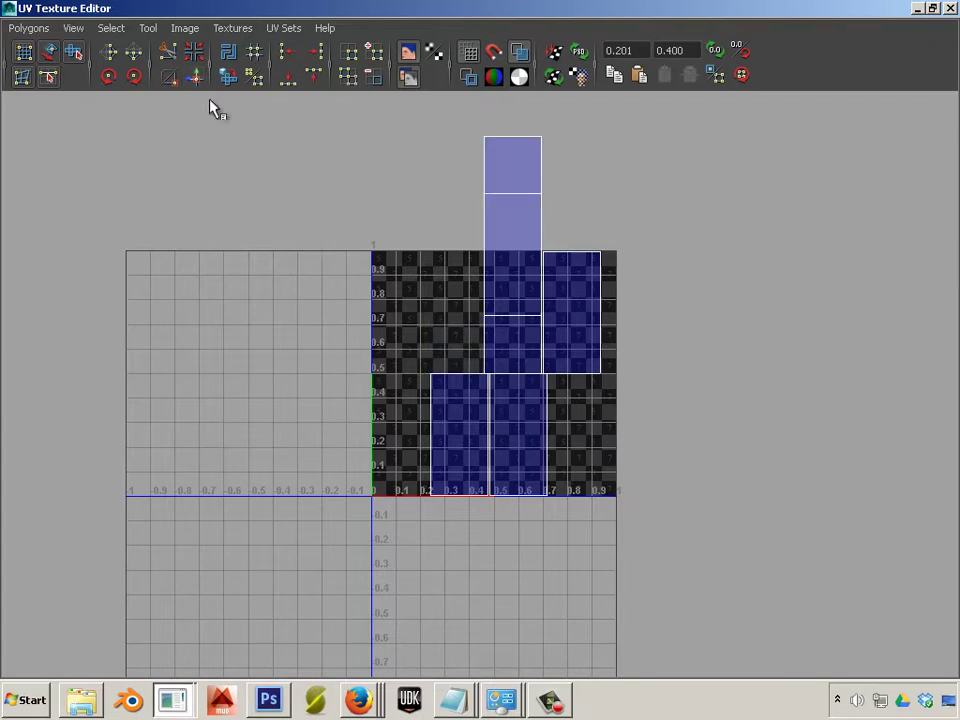
{"action": "middle_click_drag", "start_coordinate": [392, 290], "coordinate": [395, 373], "text": "alt"}
{"action": "scroll", "coordinate": [505, 334], "scroll_direction": "up", "scroll_amount": 3}
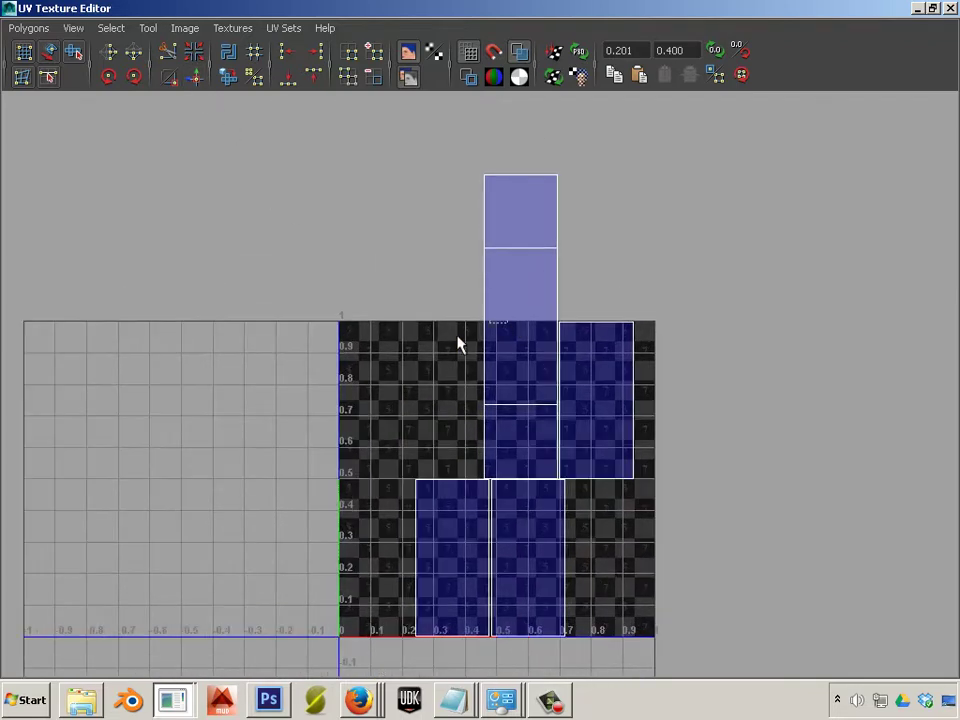
{"action": "left_click", "coordinate": [197, 80]}
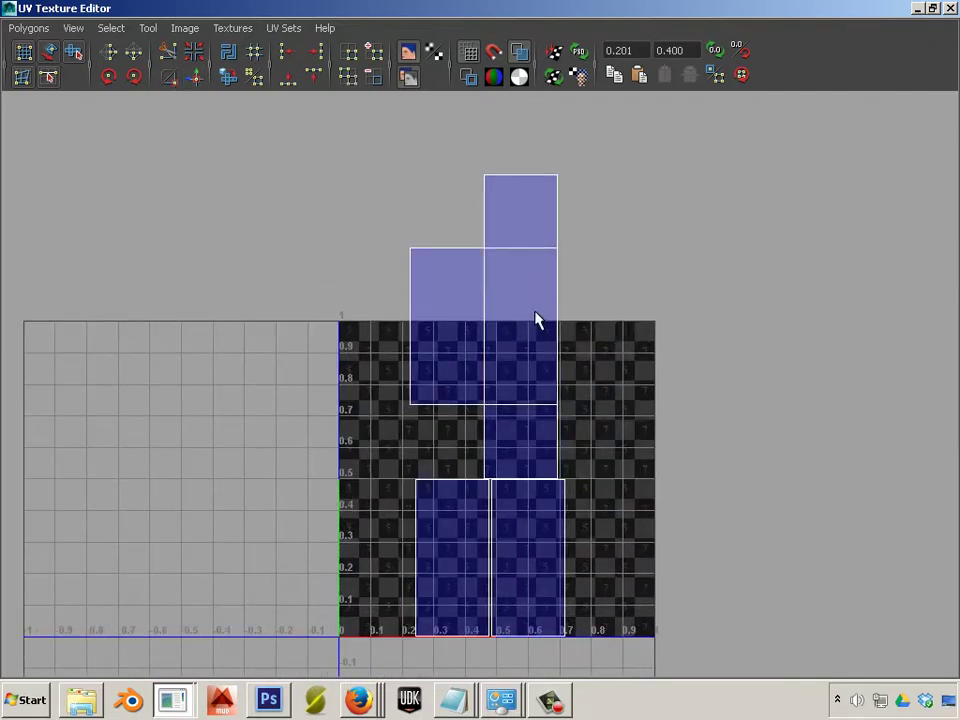
{"action": "left_click", "coordinate": [196, 80]}
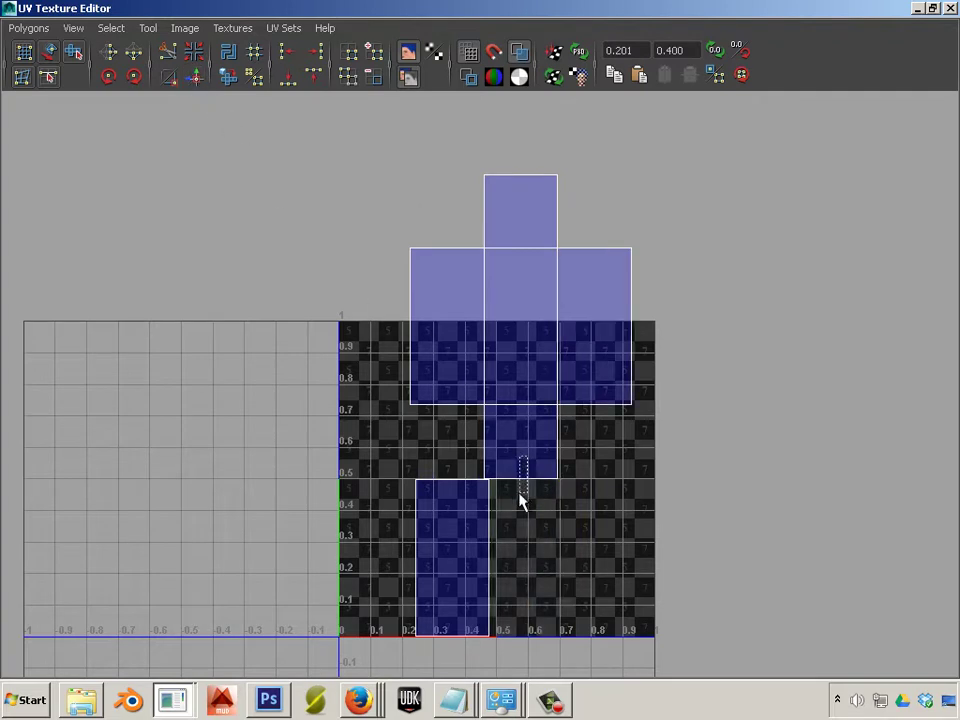
{"action": "left_click", "coordinate": [204, 76]}
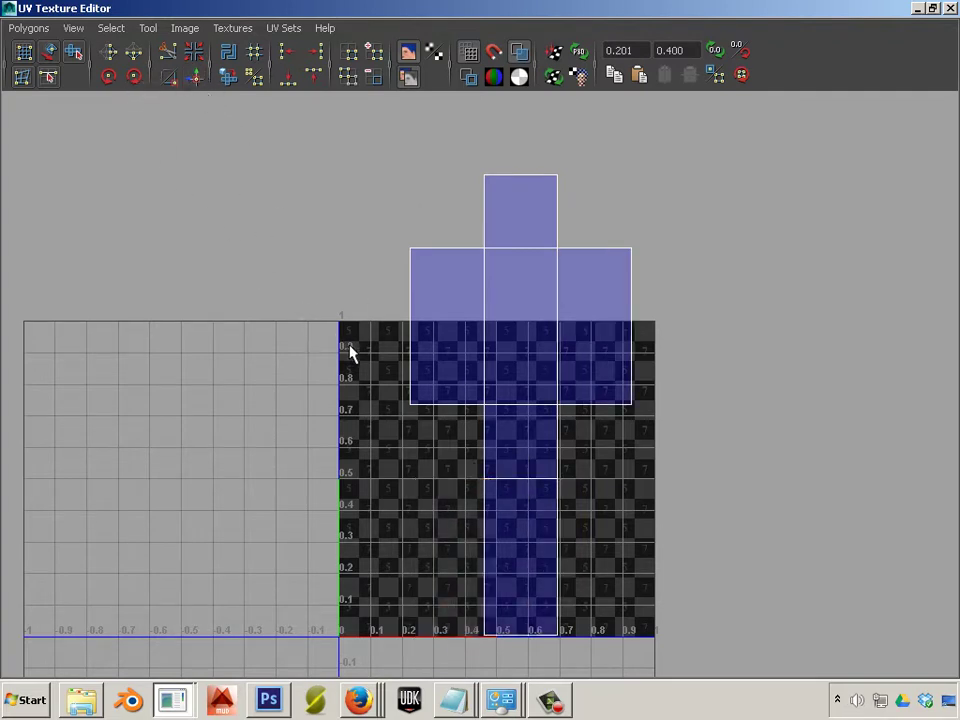
- Select all UVs of the cross-shaped layout and rotate them 90 degrees counterclockwise
{"action": "right_click_drag", "start_coordinate": [508, 324], "coordinate": [568, 315]}
{"action": "left_click_drag", "start_coordinate": [315, 146], "coordinate": [724, 707]}
{"action": "left_click", "coordinate": [107, 76]}
{"action": "left_click", "coordinate": [107, 76]}
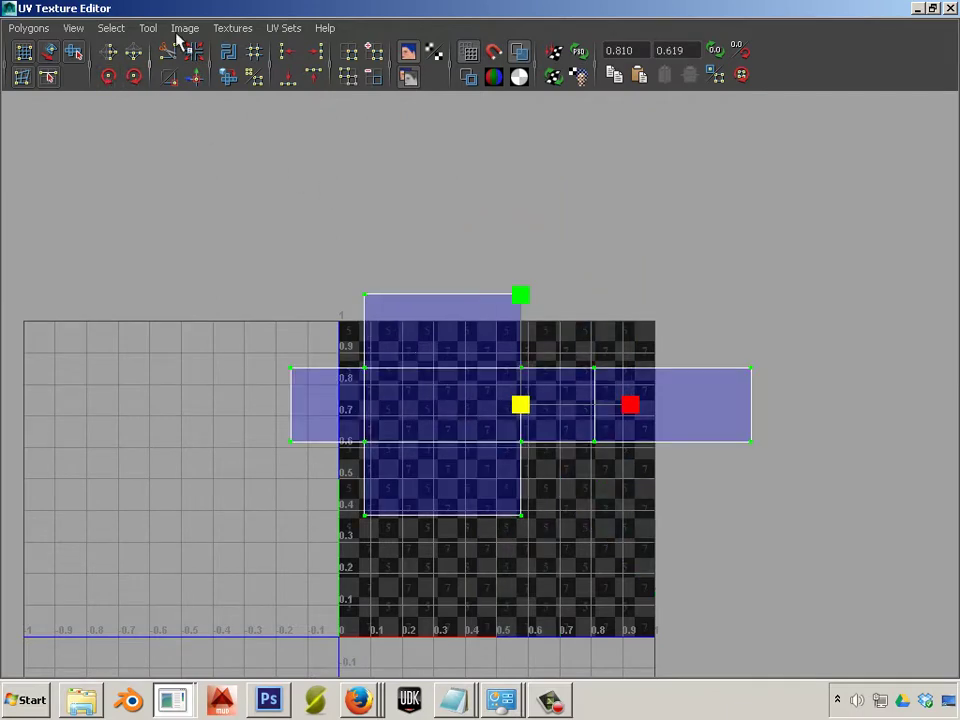
- Shrink the UV Texture Editor, move it aside and examine the checker pattern on all sides of the box
{"action": "left_click_drag", "start_coordinate": [325, 9], "coordinate": [650, 42]}
{"action": "left_click_drag", "start_coordinate": [223, 358], "coordinate": [188, 402], "text": "alt"}
{"action": "right_click_drag", "start_coordinate": [188, 402], "coordinate": [118, 378], "text": "alt"}
{"action": "middle_click_drag", "start_coordinate": [118, 378], "coordinate": [124, 359], "text": "alt"}
{"action": "left_click_drag", "start_coordinate": [124, 359], "coordinate": [166, 368], "text": "alt"}
{"action": "right_click_drag", "start_coordinate": [166, 368], "coordinate": [191, 377], "text": "alt"}
{"action": "left_click_drag", "start_coordinate": [191, 377], "coordinate": [216, 362], "text": "alt"}
{"action": "middle_click_drag", "start_coordinate": [216, 362], "coordinate": [69, 343], "text": "alt"}
{"action": "left_click_drag", "start_coordinate": [69, 343], "coordinate": [168, 328], "text": "alt"}
{"action": "left_click_drag", "start_coordinate": [516, 48], "coordinate": [799, 432]}
{"action": "right_click_drag", "start_coordinate": [692, 484], "coordinate": [414, 407], "text": "alt"}
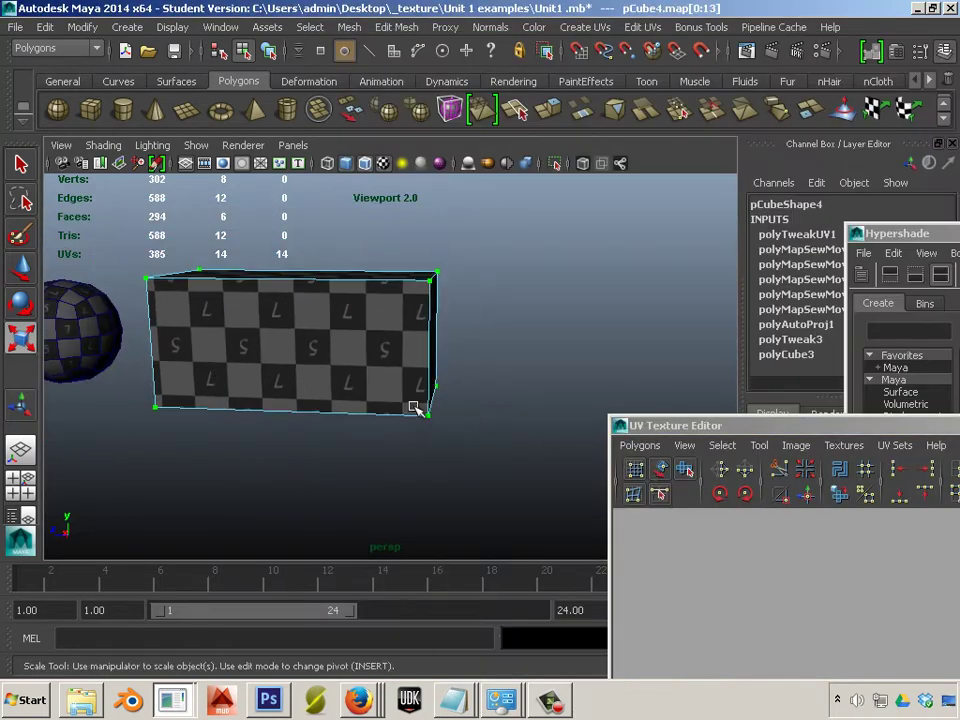
{"action": "left_click_drag", "start_coordinate": [414, 407], "coordinate": [467, 392], "text": "alt"}
{"action": "right_click_drag", "start_coordinate": [467, 392], "coordinate": [450, 348], "text": "alt"}
{"action": "right_click", "coordinate": [450, 348]}
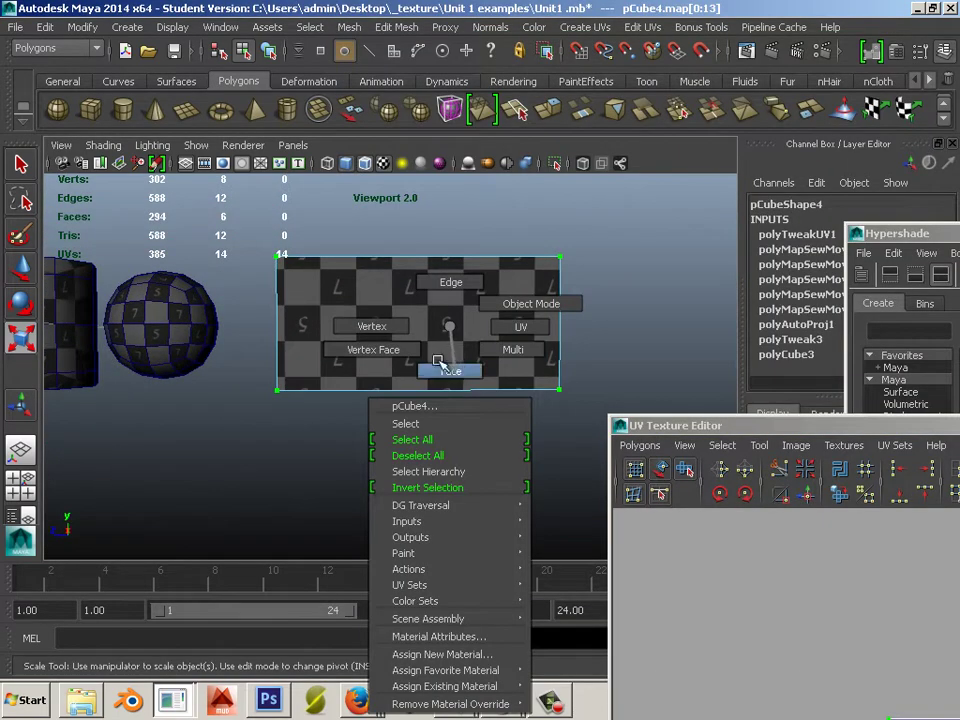
{"action": "left_click", "coordinate": [438, 368]}
{"action": "left_click_drag", "start_coordinate": [253, 302], "coordinate": [641, 394]}
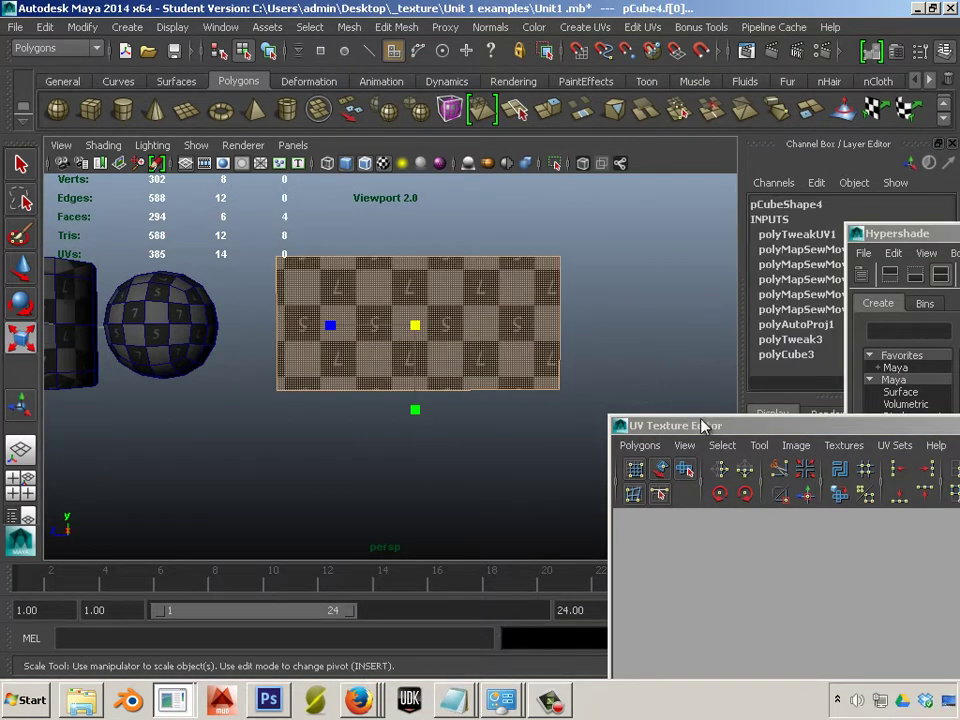
{"action": "right_click", "coordinate": [540, 305]}
{"action": "left_click", "coordinate": [640, 283]}
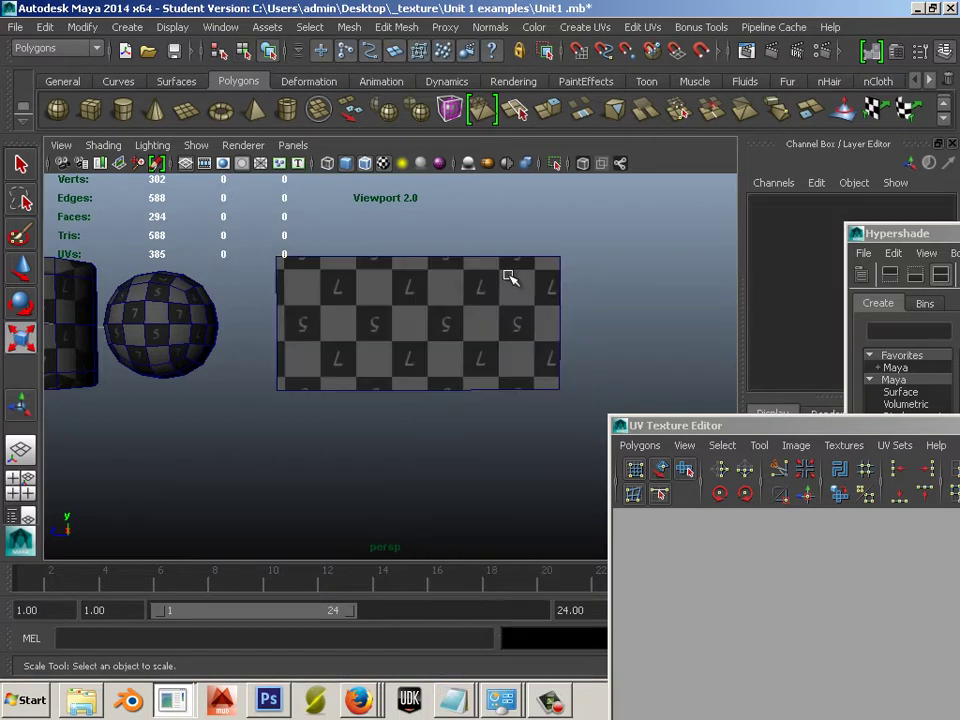
- Select the whole stretched box and reapply Automatic Mapping to it with the UV Texture Editor in view
{"action": "left_click", "coordinate": [593, 30]}
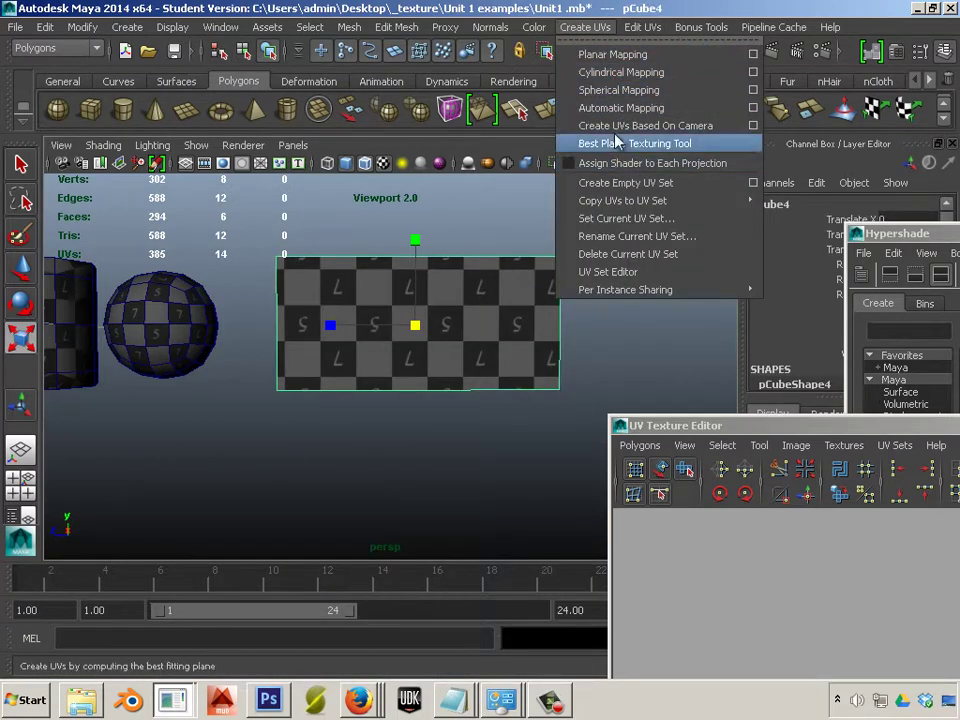
{"action": "left_click", "coordinate": [621, 107]}
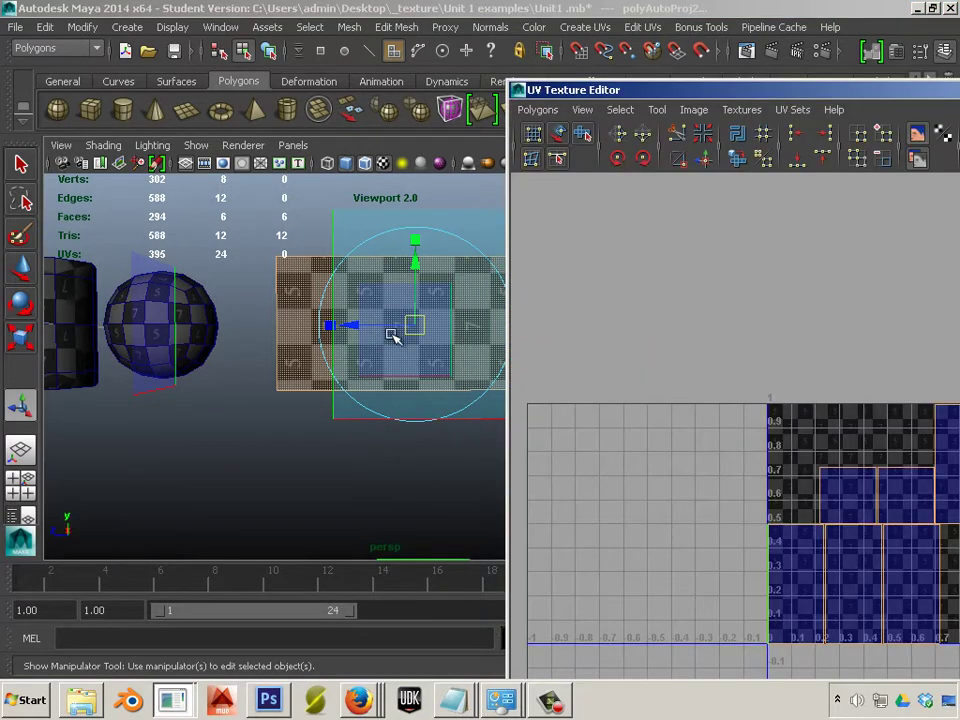
{"action": "middle_click_drag", "start_coordinate": [392, 332], "coordinate": [289, 336], "text": "alt"}
{"action": "left_click", "coordinate": [353, 439]}
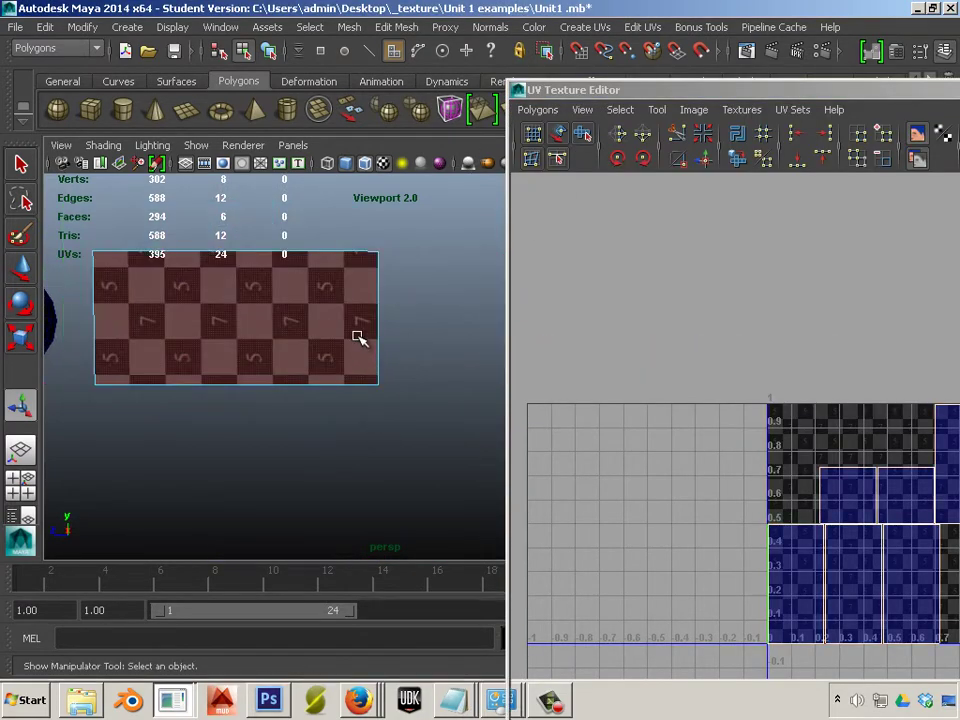
- Select the stretched box's side faces, convert the selection to UVs and move those four shells out of the 0–1 texture square
{"action": "right_click_drag", "start_coordinate": [360, 338], "coordinate": [363, 369]}
{"action": "left_click_drag", "start_coordinate": [300, 323], "coordinate": [409, 349]}
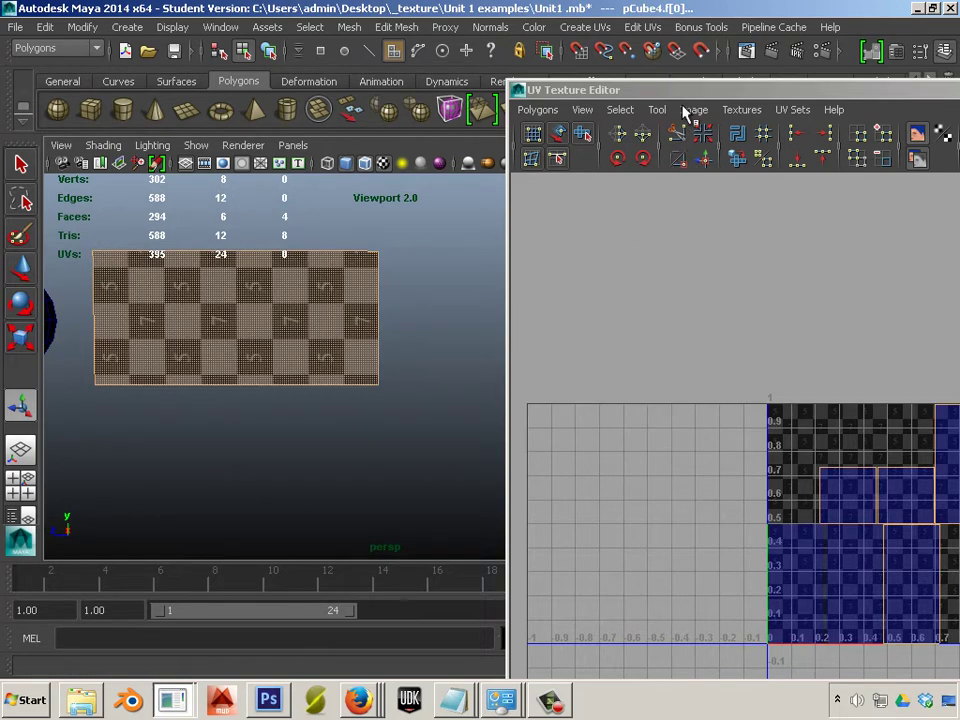
{"action": "middle_click_drag", "start_coordinate": [688, 341], "coordinate": [598, 341], "text": "alt"}
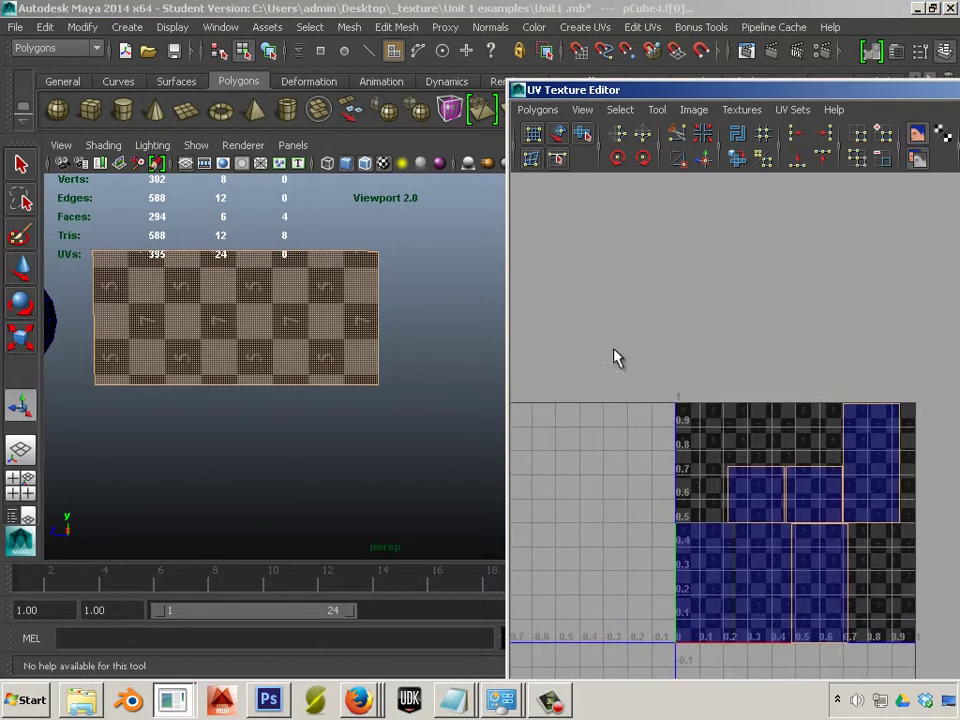
{"action": "right_click_drag", "start_coordinate": [774, 491], "coordinate": [813, 495], "text": "ctrl"}
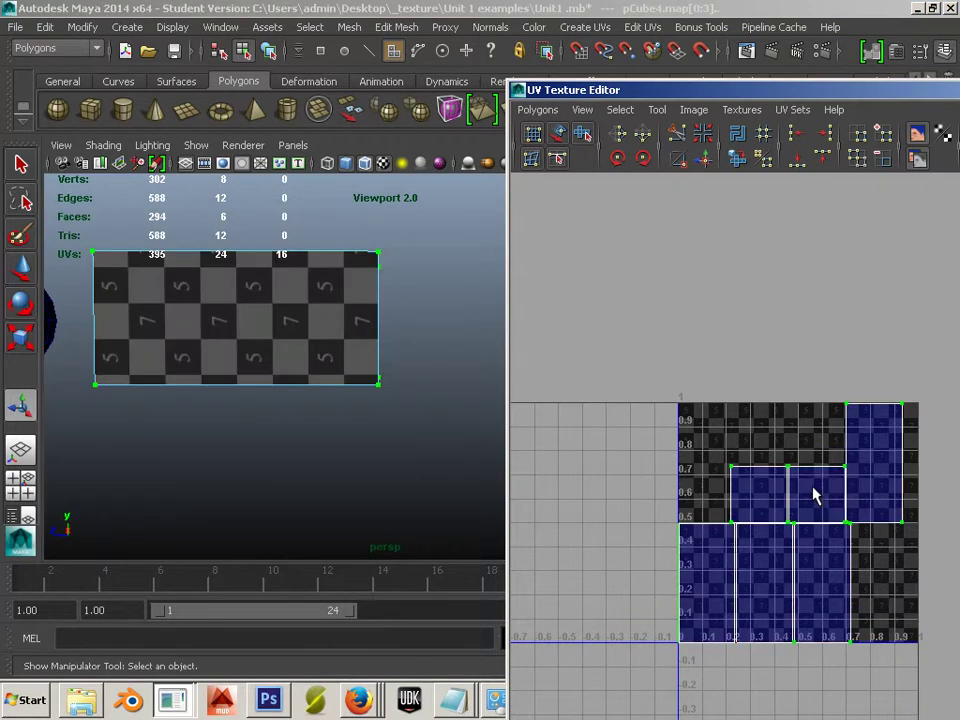
{"action": "key", "text": "6"}
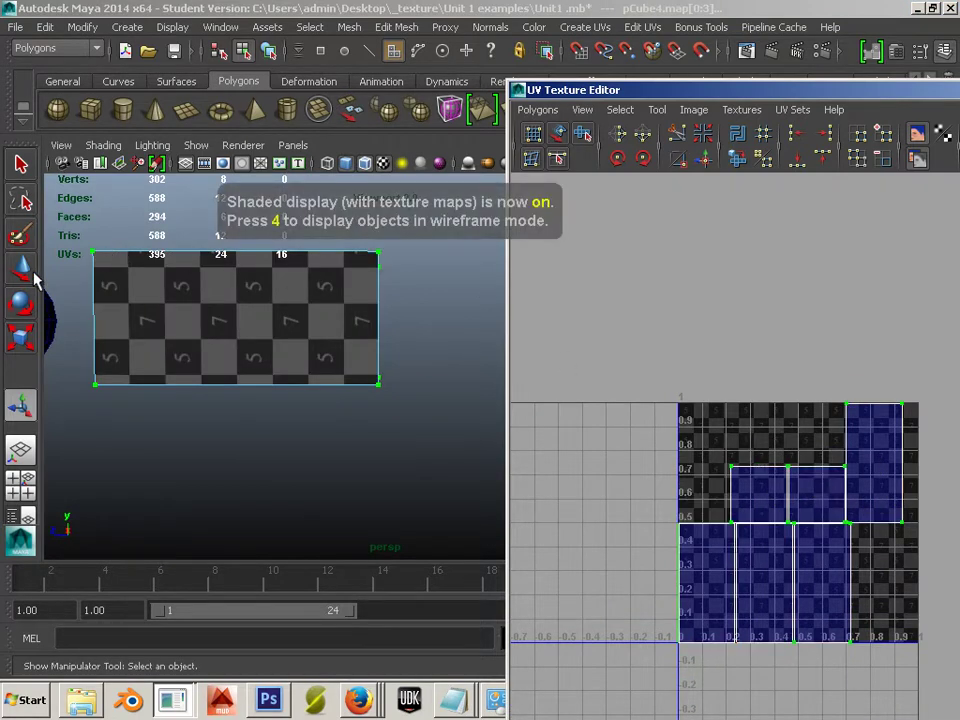
{"action": "left_click", "coordinate": [22, 268]}
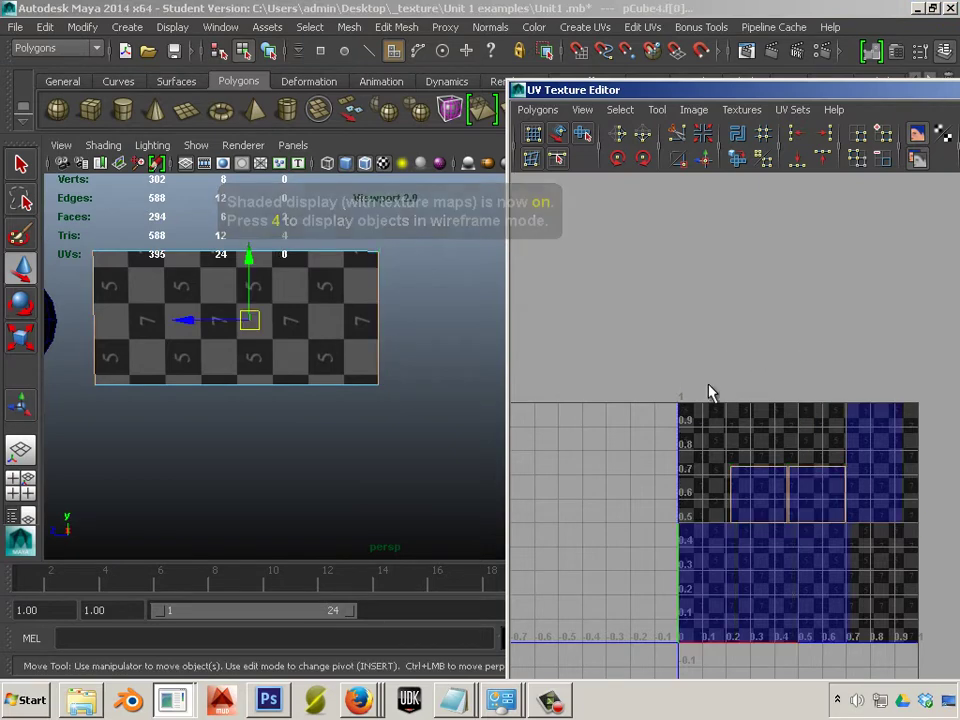
{"action": "left_click_drag", "start_coordinate": [819, 523], "coordinate": [527, 426]}
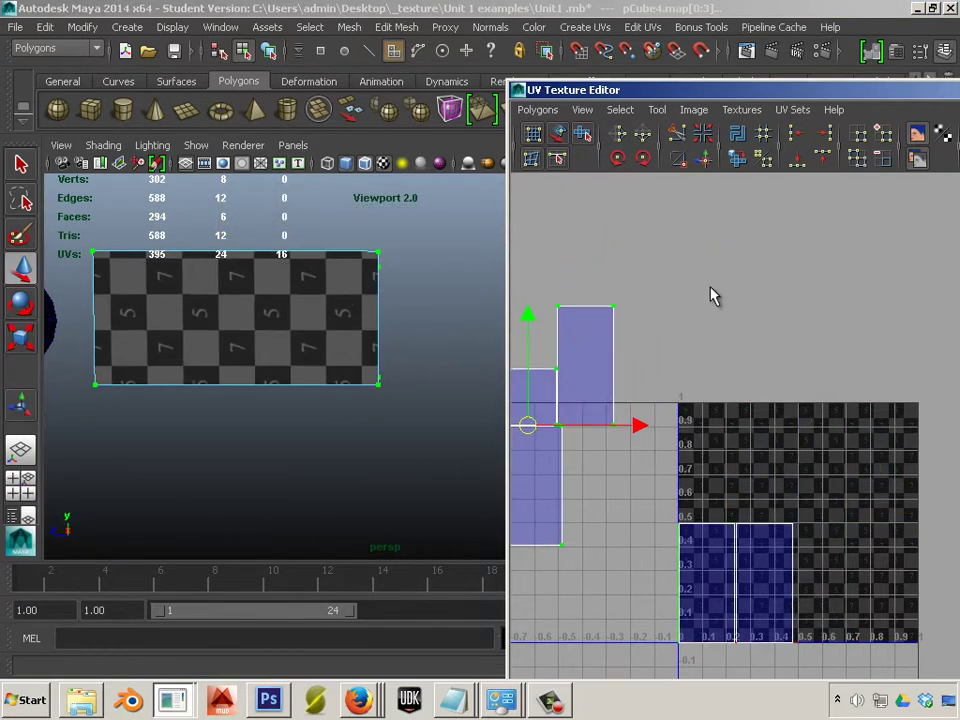
{"action": "left_click", "coordinate": [710, 286]}
- Pick the upper long shell with the Move UV Shell tool and rotate it 90 degrees counterclockwise
{"action": "right_click_drag", "start_coordinate": [617, 347], "coordinate": [688, 336]}
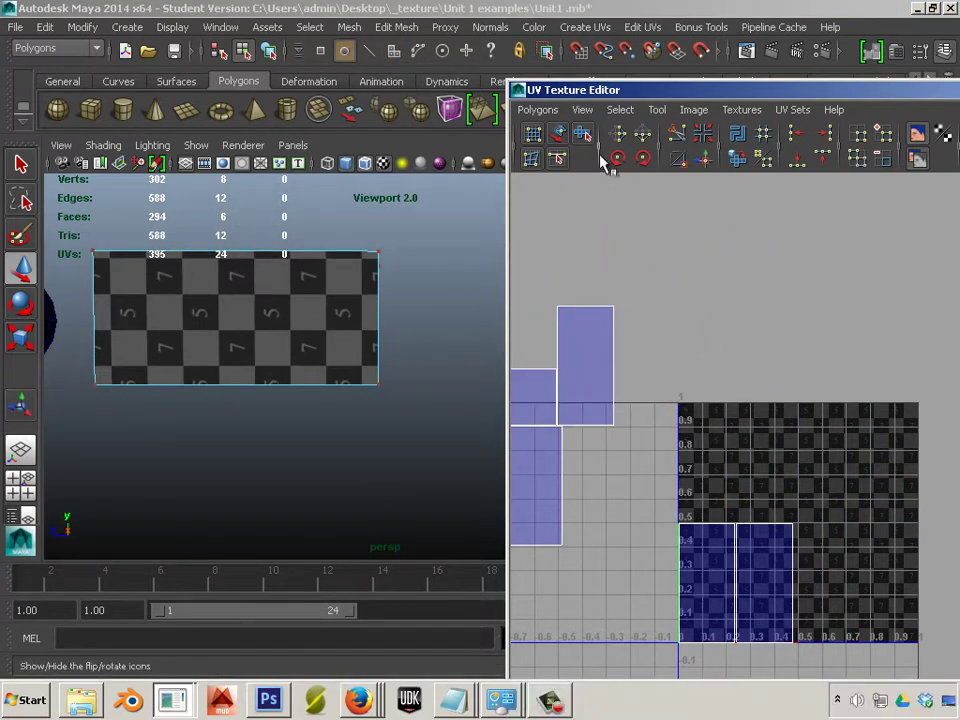
{"action": "left_click", "coordinate": [560, 135]}
{"action": "left_click_drag", "start_coordinate": [604, 76], "coordinate": [557, 16]}
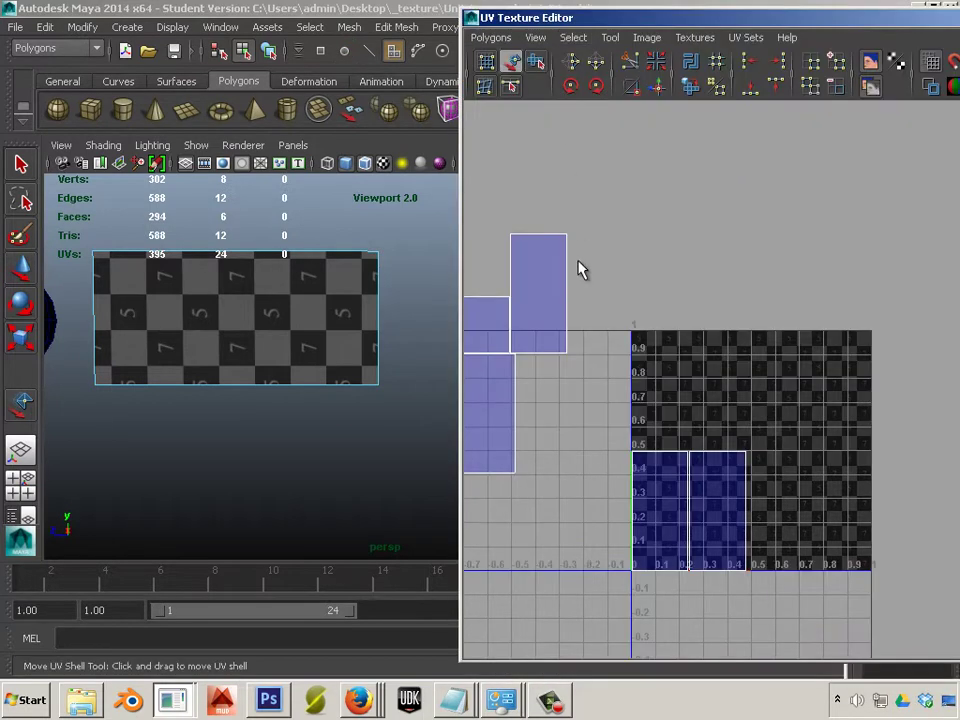
{"action": "middle_click_drag", "start_coordinate": [667, 265], "coordinate": [821, 283], "text": "alt"}
{"action": "left_click_drag", "start_coordinate": [366, 336], "coordinate": [175, 408], "text": "alt"}
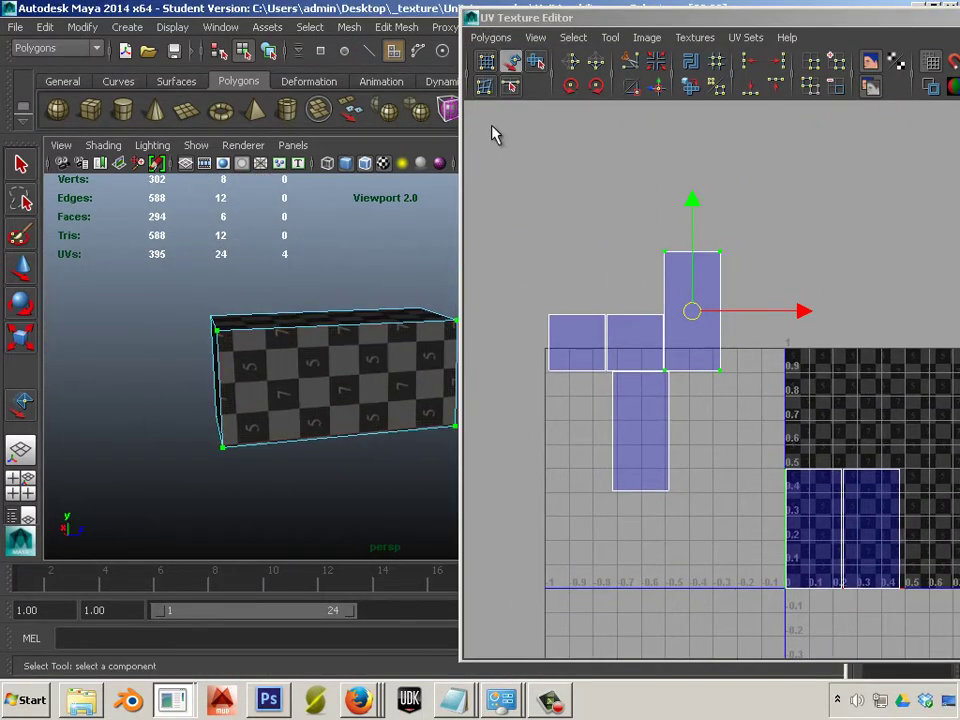
{"action": "left_click", "coordinate": [575, 89]}
{"action": "left_click", "coordinate": [575, 89]}
- Rotate the lower long shell outside the texture square 90 degrees counterclockwise
{"action": "left_click", "coordinate": [645, 448]}
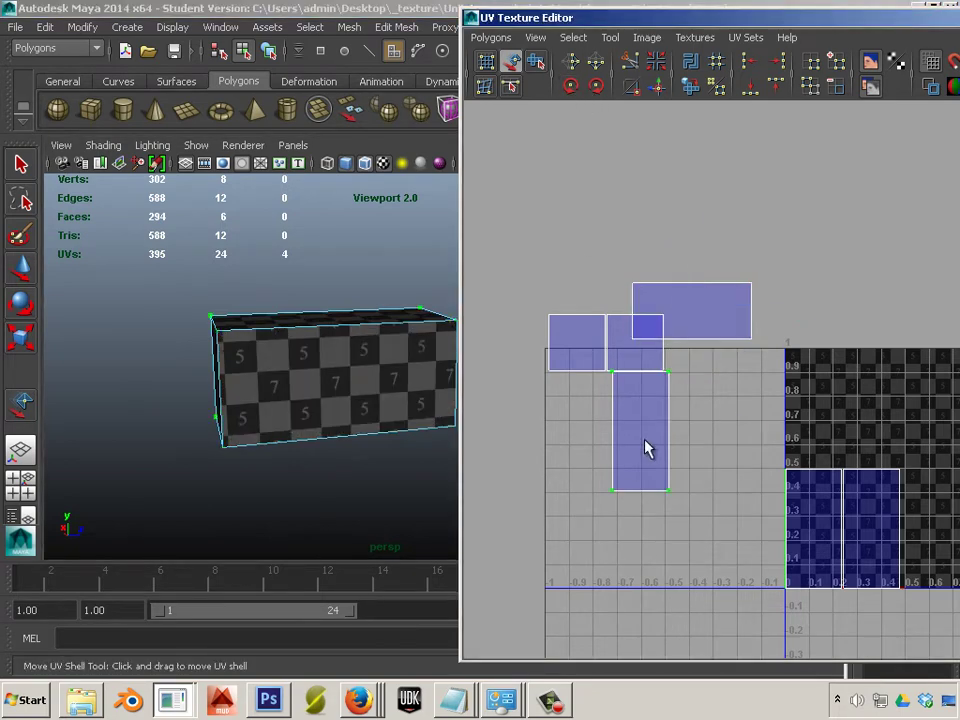
{"action": "left_click_drag", "start_coordinate": [255, 404], "coordinate": [476, 290], "text": "alt"}
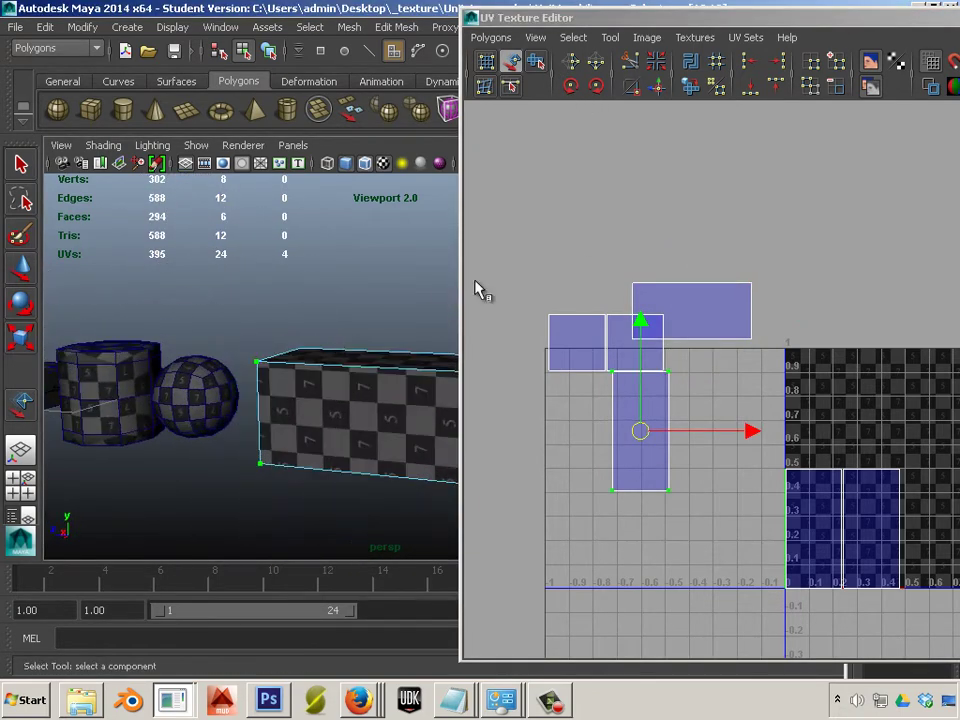
{"action": "left_click", "coordinate": [569, 88]}
{"action": "left_click", "coordinate": [569, 88]}
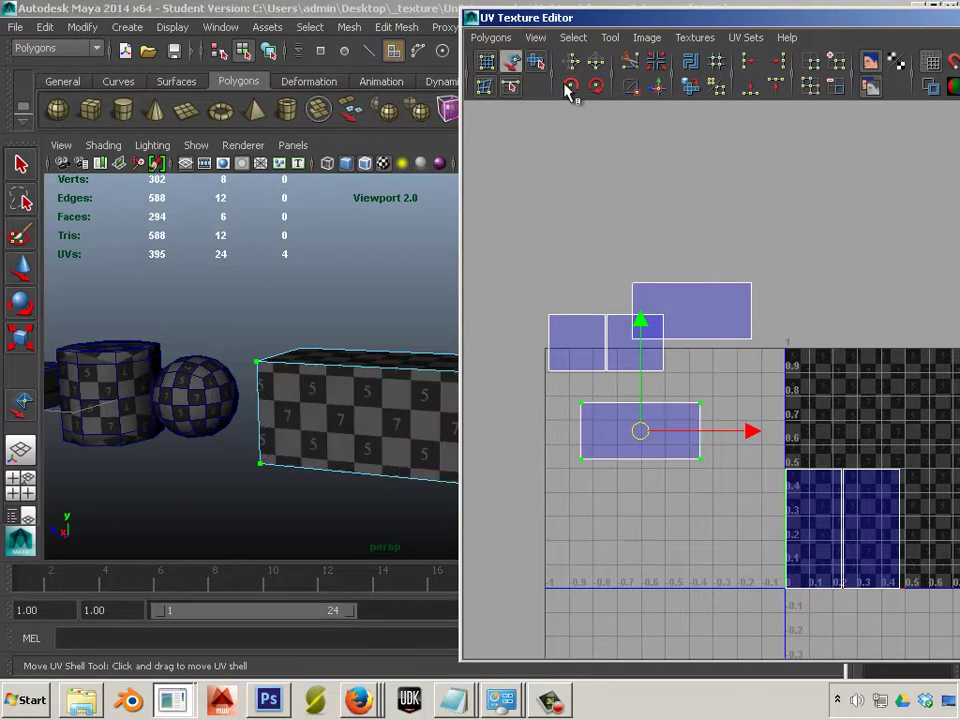
- Rotate the leftmost square shell 270 degrees counterclockwise so its checker numbers stand upright on the box's end face
{"action": "left_click", "coordinate": [578, 366]}
{"action": "left_click_drag", "start_coordinate": [358, 450], "coordinate": [185, 440], "text": "alt"}
{"action": "left_click", "coordinate": [569, 87]}
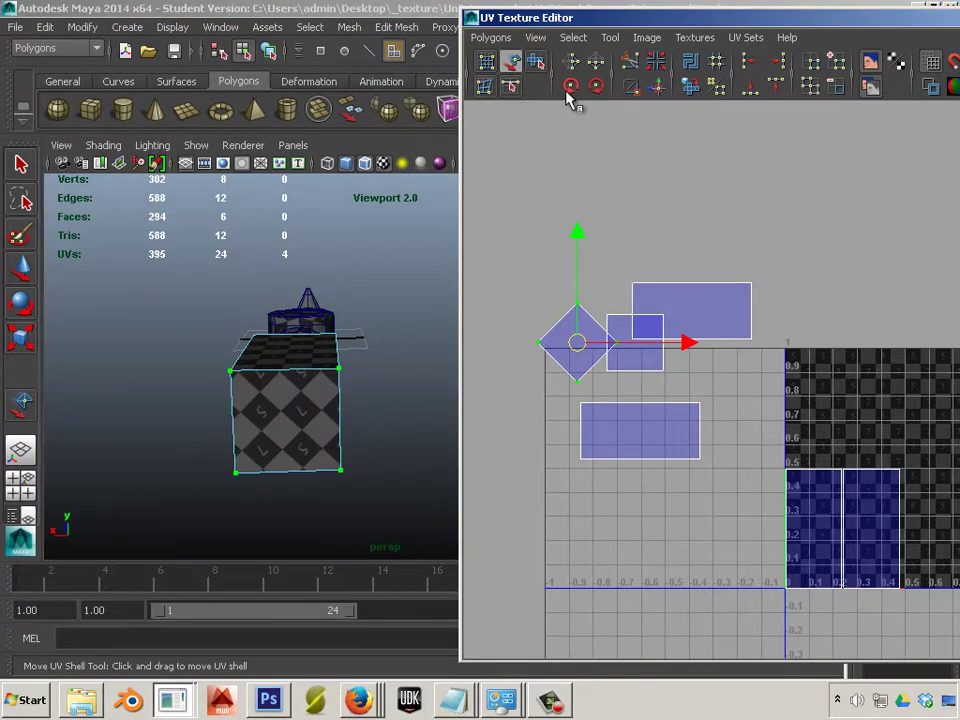
{"action": "left_click", "coordinate": [569, 87]}
{"action": "left_click", "coordinate": [569, 87]}
{"action": "left_click", "coordinate": [569, 87]}
{"action": "left_click", "coordinate": [569, 87]}
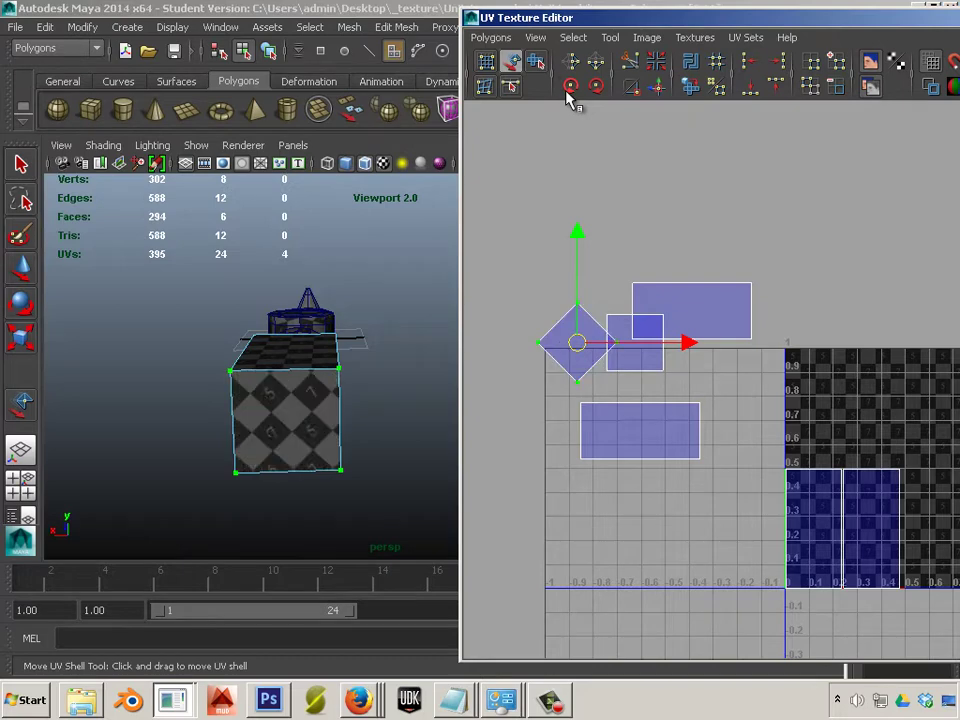
{"action": "left_click", "coordinate": [569, 87]}
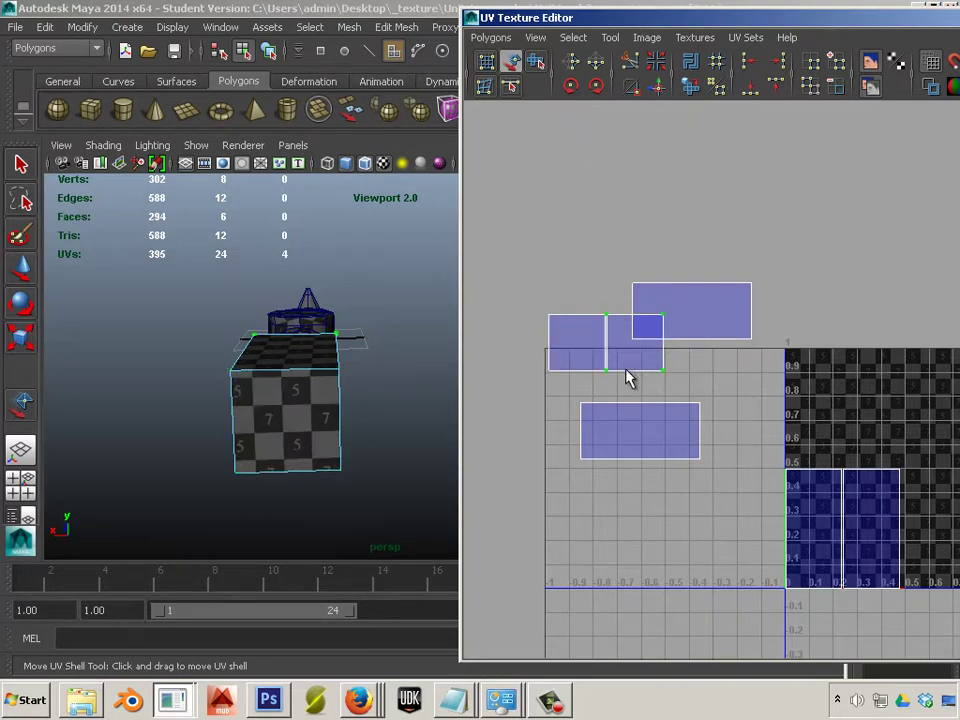
- Select the edge shared by the second square shell and the upper long shell, and move and sew them together
{"action": "left_click_drag", "start_coordinate": [240, 350], "coordinate": [450, 372], "text": "alt"}
{"action": "middle_click_drag", "start_coordinate": [450, 372], "coordinate": [250, 345], "text": "alt"}
{"action": "left_click_drag", "start_coordinate": [250, 345], "coordinate": [355, 340], "text": "alt"}
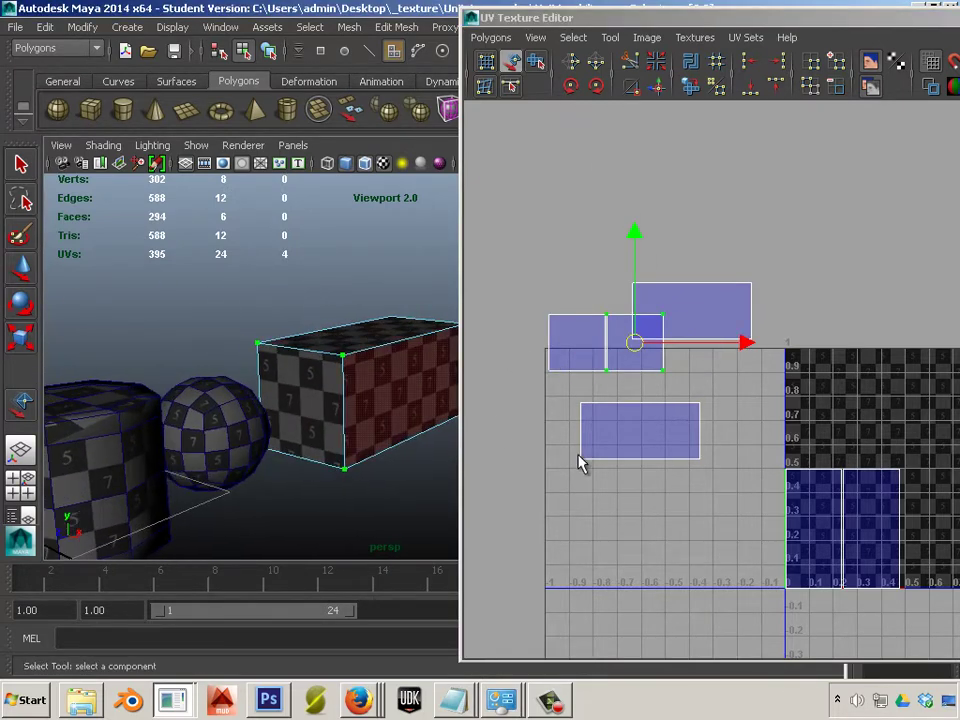
{"action": "right_click_drag", "start_coordinate": [675, 410], "coordinate": [694, 342]}
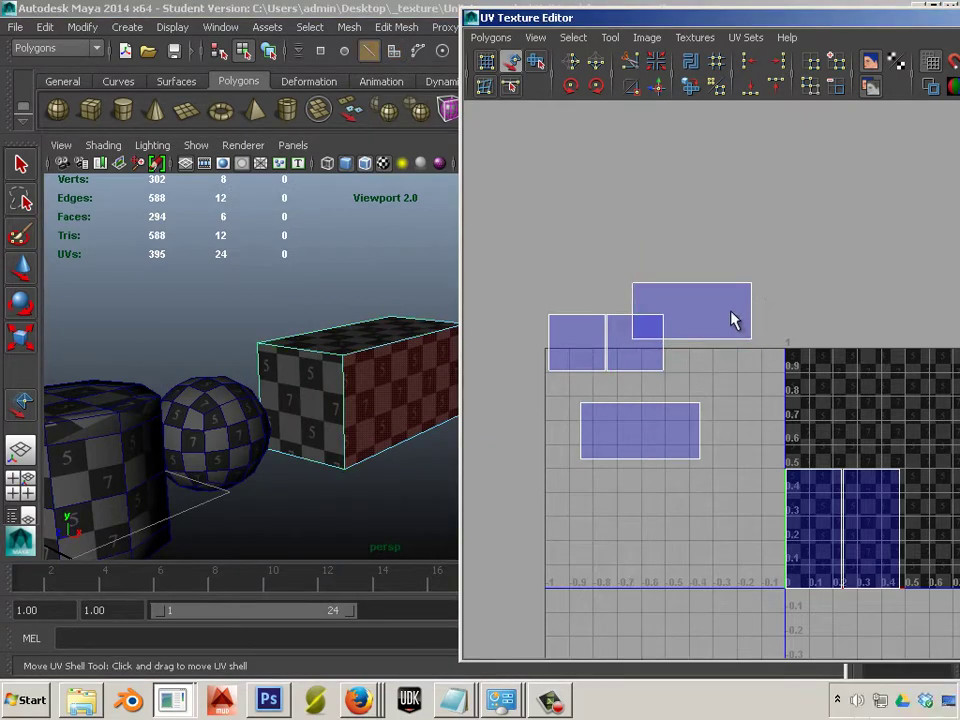
{"action": "key", "text": "w"}
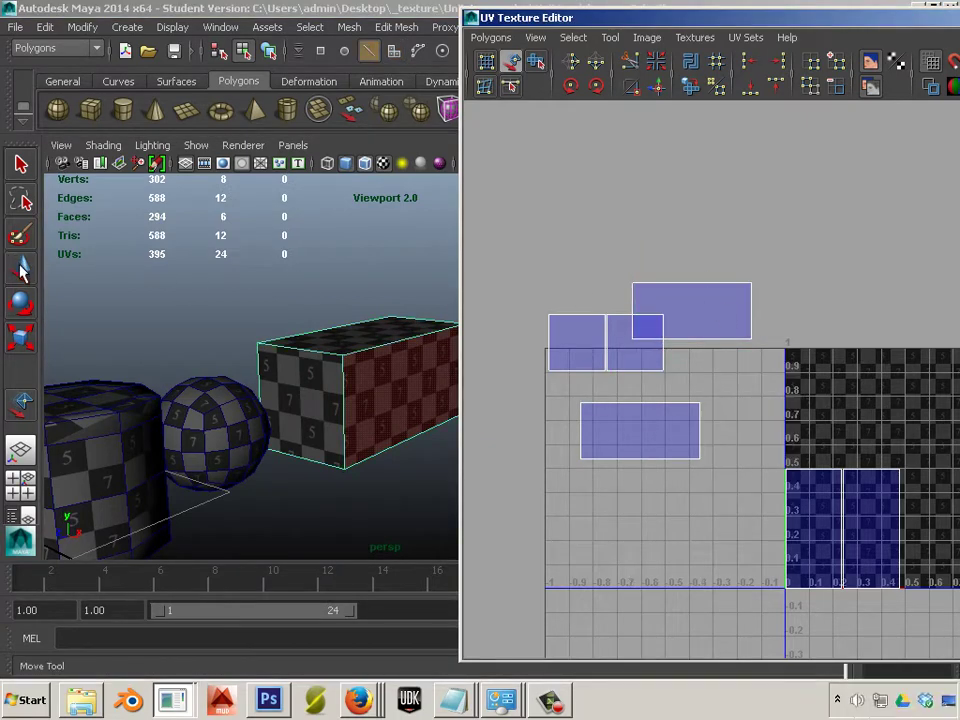
{"action": "right_click_drag", "start_coordinate": [740, 275], "coordinate": [740, 275]}
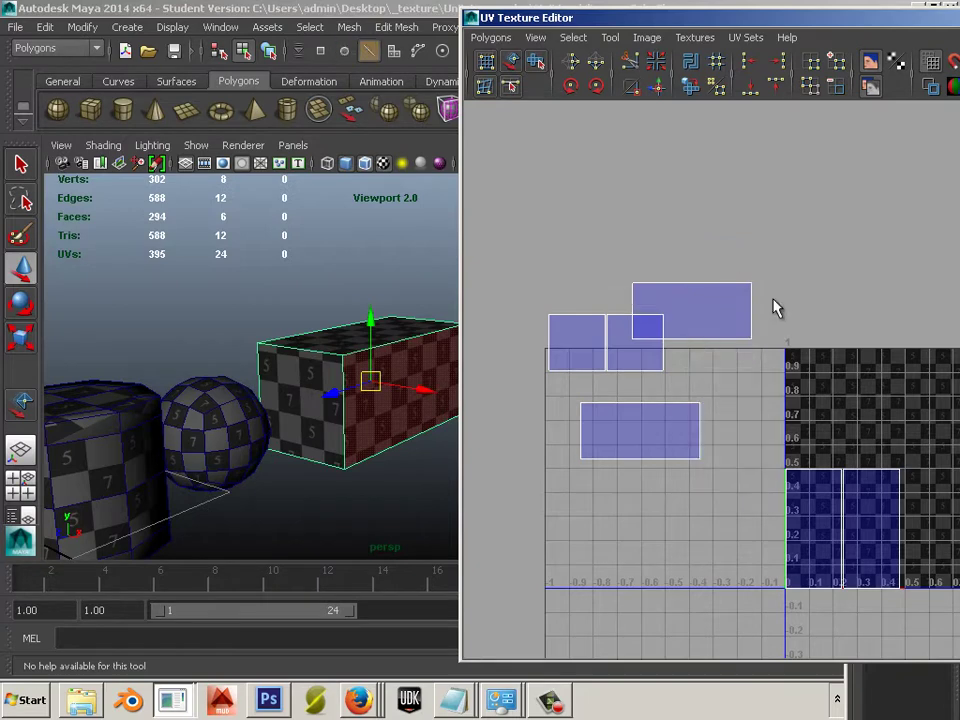
{"action": "left_click", "coordinate": [659, 89]}
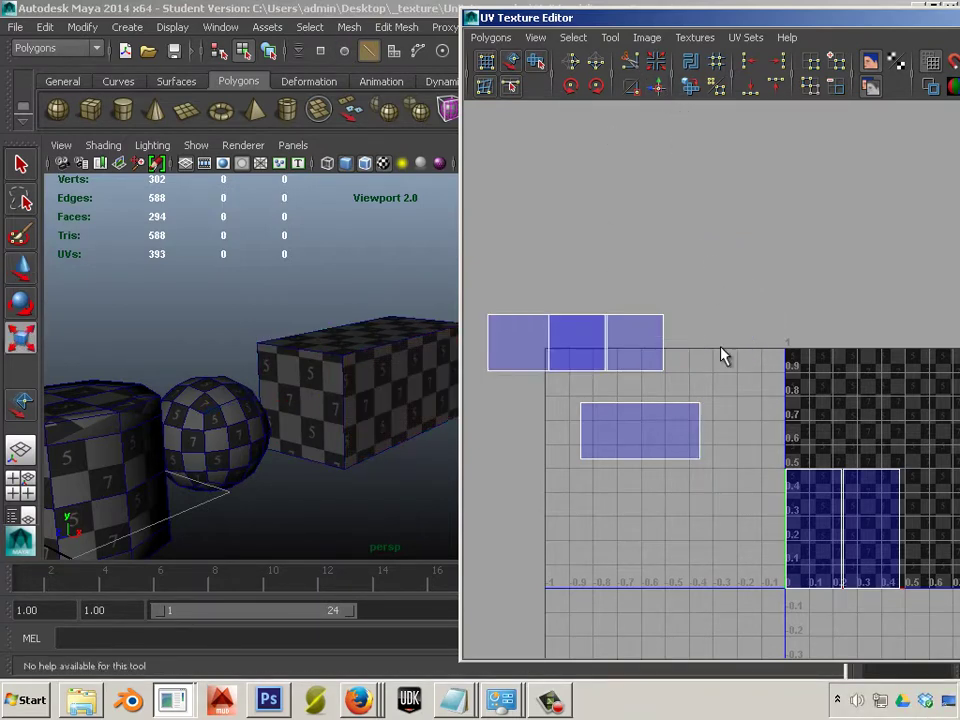
- Move and sew the other rotated long shell onto the opposite edge of the second square shell
{"action": "middle_click_drag", "start_coordinate": [724, 356], "coordinate": [735, 334], "text": "alt"}
{"action": "key", "text": "r"}
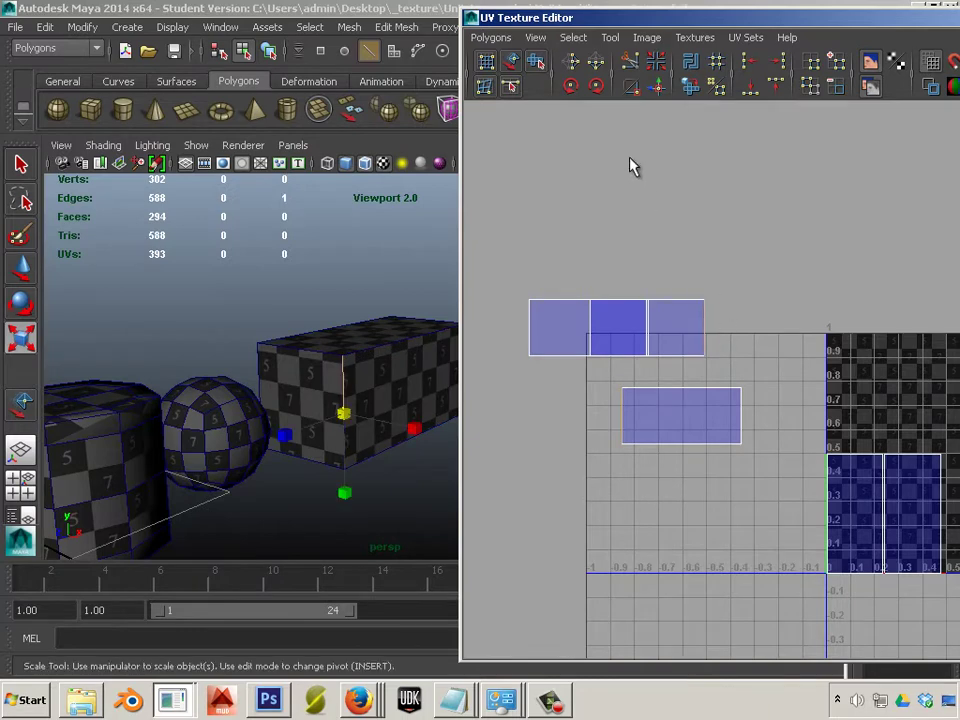
{"action": "left_click", "coordinate": [657, 90]}
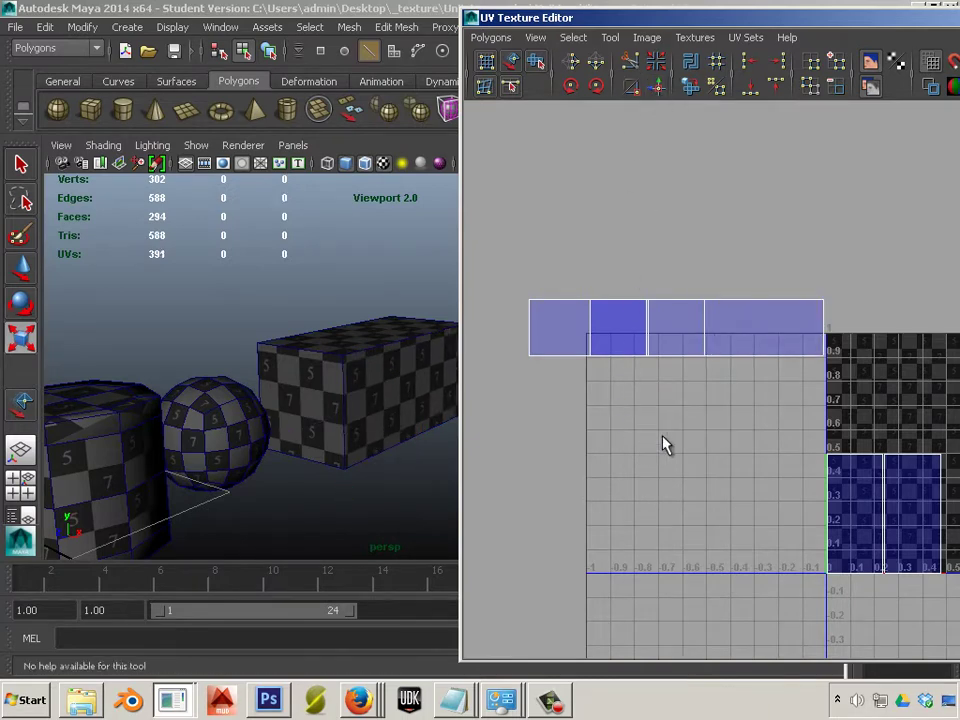
- Select all UVs of the sewn three-face strip and move it straight up, clear of the overlapping square shell
{"action": "middle_click_drag", "start_coordinate": [733, 452], "coordinate": [664, 476], "text": "alt"}
{"action": "right_click_drag", "start_coordinate": [664, 476], "coordinate": [606, 454], "text": "alt"}
{"action": "left_click", "coordinate": [600, 398]}
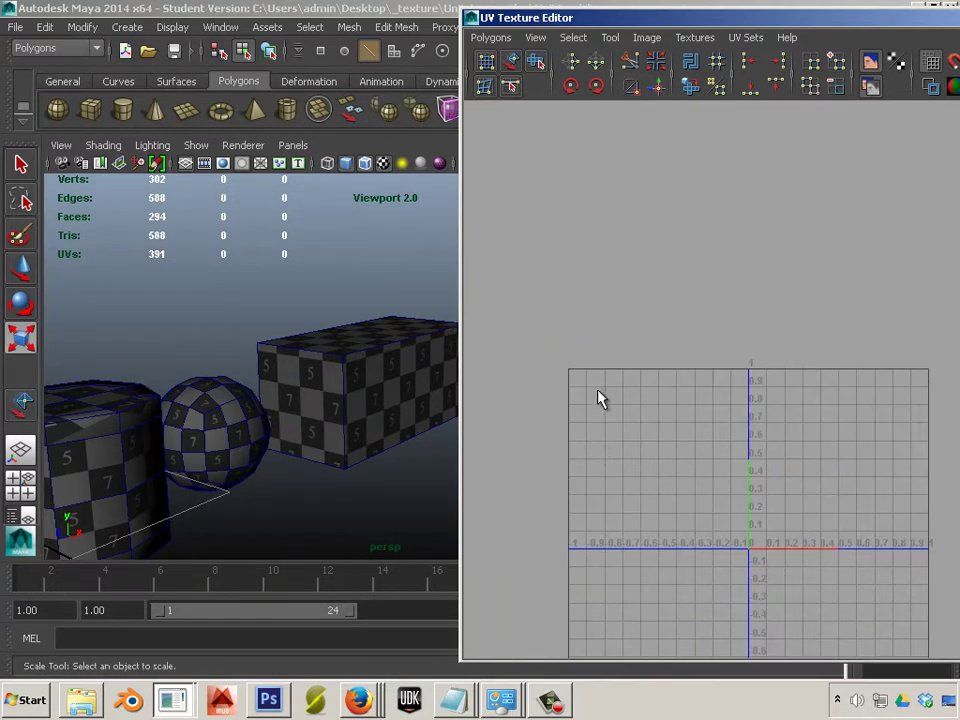
{"action": "left_click", "coordinate": [446, 401]}
{"action": "right_click_drag", "start_coordinate": [568, 383], "coordinate": [660, 392], "text": "alt"}
{"action": "right_click_drag", "start_coordinate": [581, 369], "coordinate": [648, 369]}
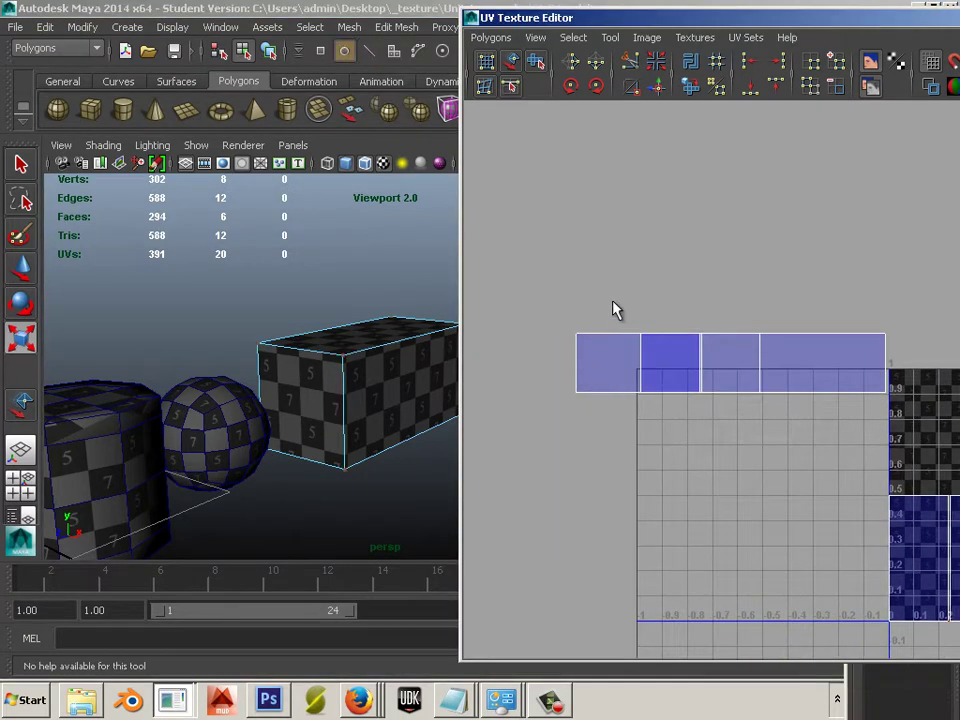
{"action": "left_click", "coordinate": [575, 388]}
{"action": "right_click_drag", "start_coordinate": [575, 382], "coordinate": [600, 362], "text": "ctrl"}
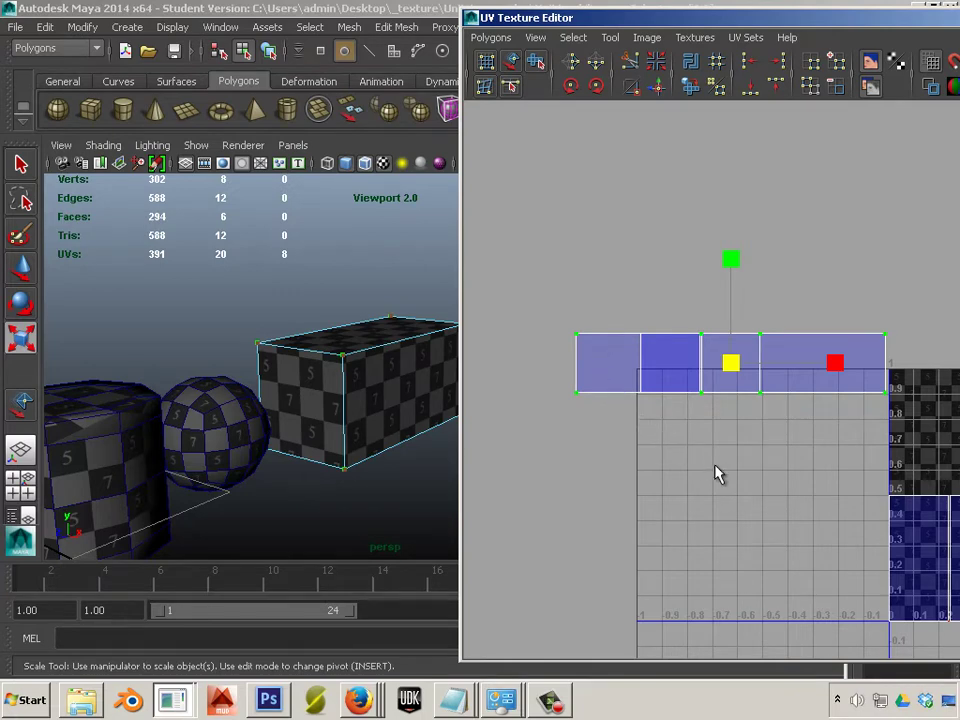
{"action": "key", "text": "w"}
{"action": "left_click_drag", "start_coordinate": [735, 256], "coordinate": [733, 155]}
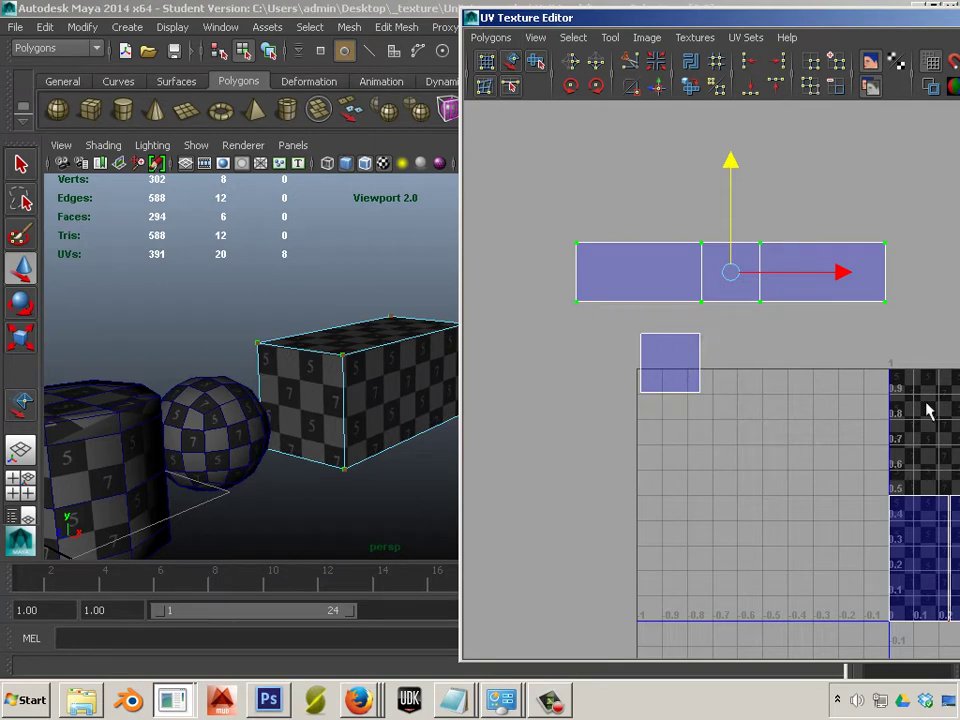
- Move and sew the loose square shell onto the left end of the three-face strip
{"action": "left_click_drag", "start_coordinate": [785, 22], "coordinate": [497, 81]}
{"action": "right_click_drag", "start_coordinate": [393, 415], "coordinate": [414, 381]}
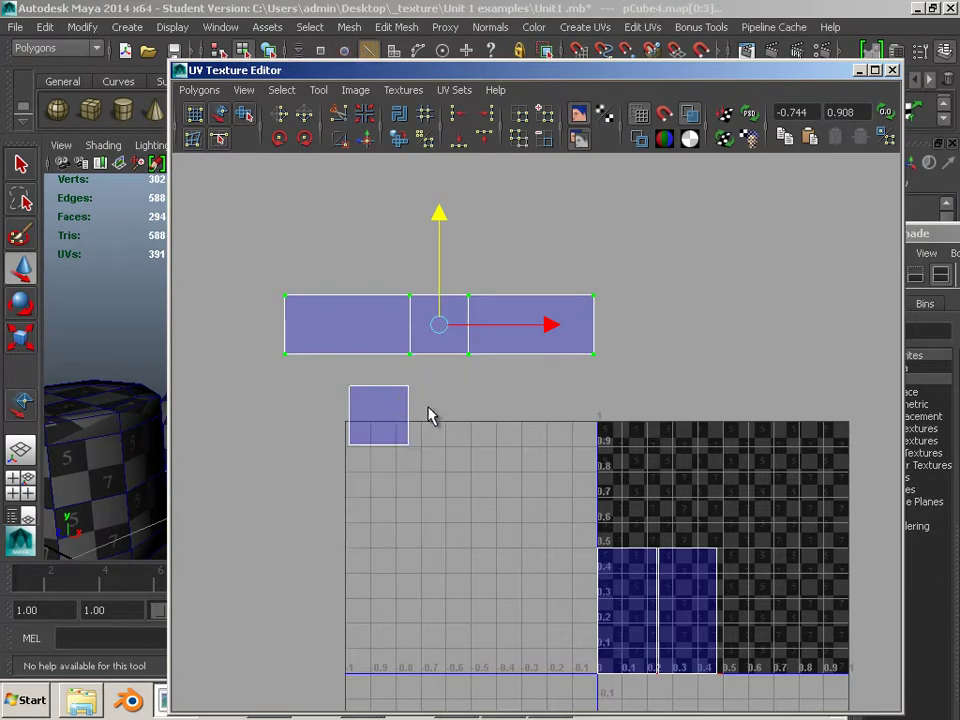
{"action": "left_click", "coordinate": [366, 140]}
- Move and sew the two remaining long shells onto the upper and lower edges of the strip's left long face
{"action": "left_click", "coordinate": [336, 312]}
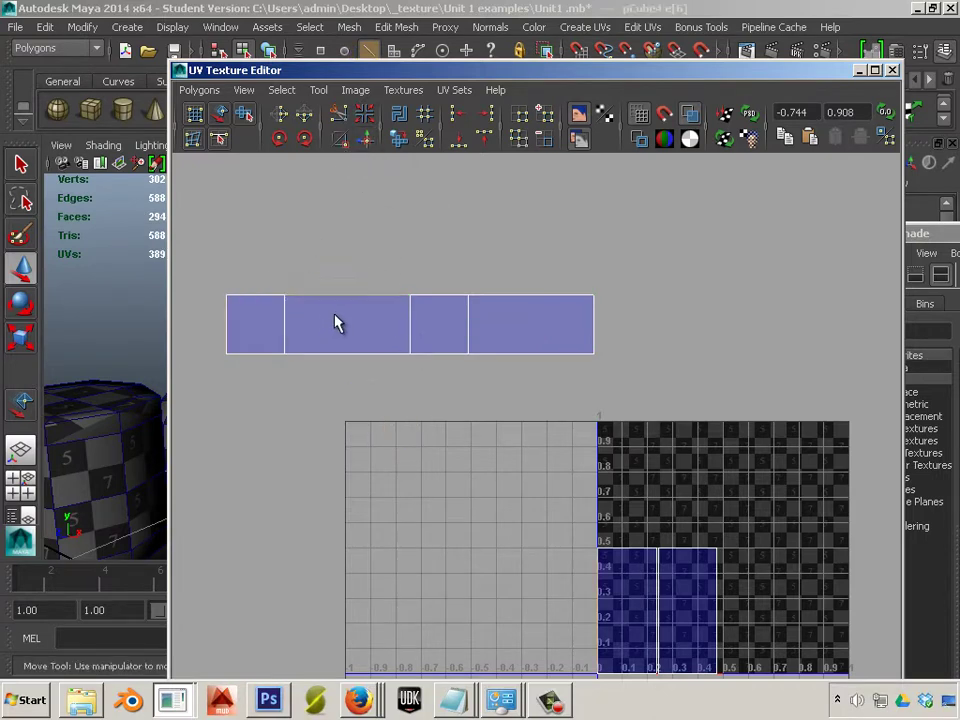
{"action": "left_click", "coordinate": [366, 140]}
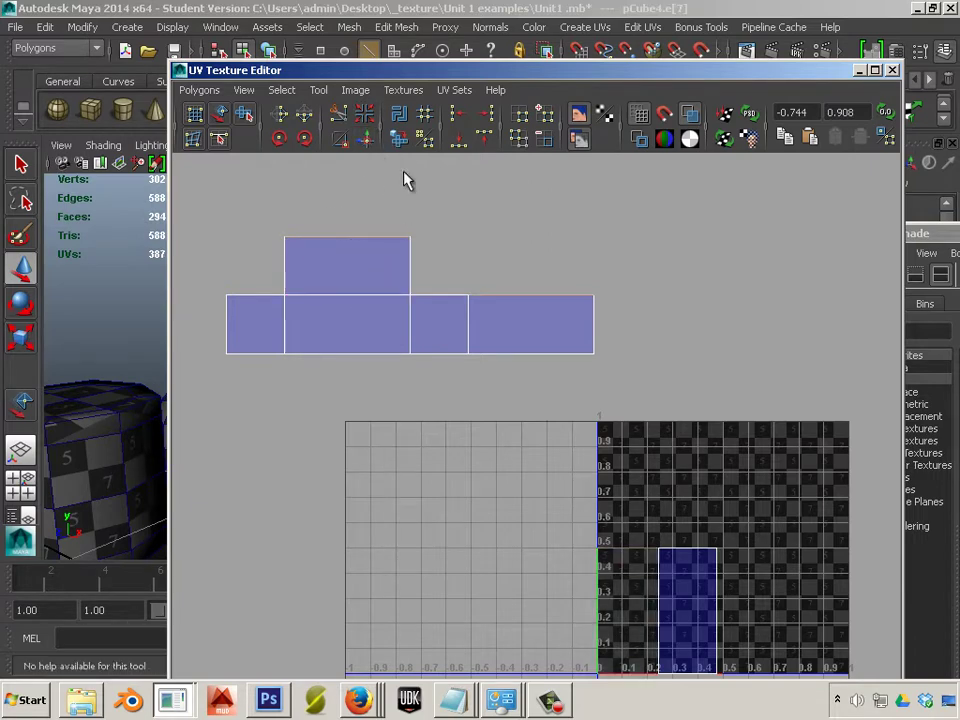
{"action": "left_click", "coordinate": [367, 141]}
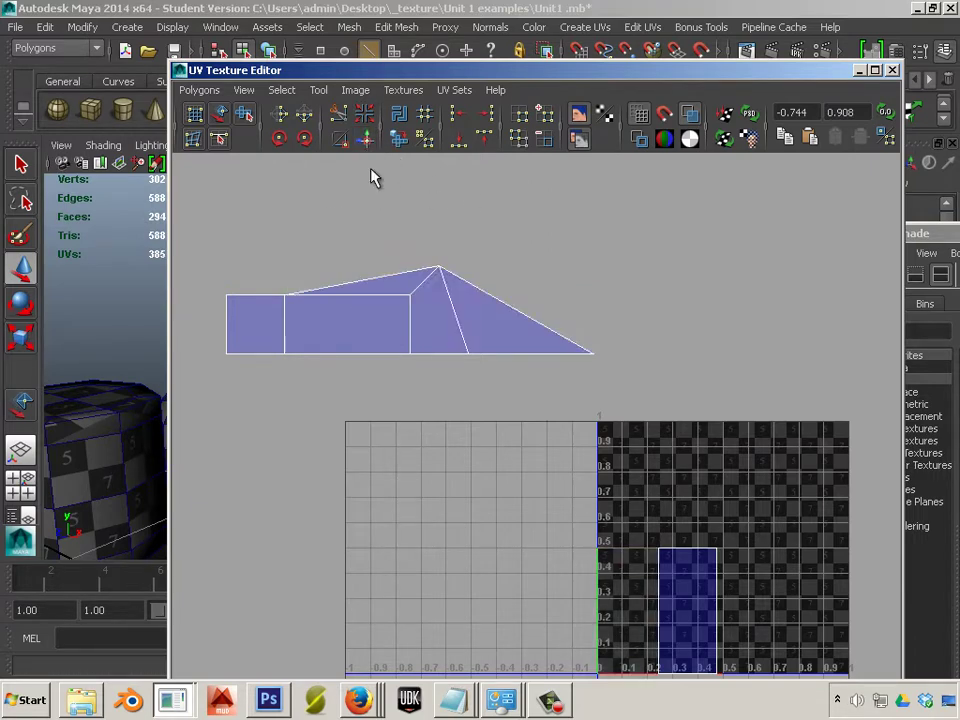
{"action": "key", "text": "ctrl+z"}
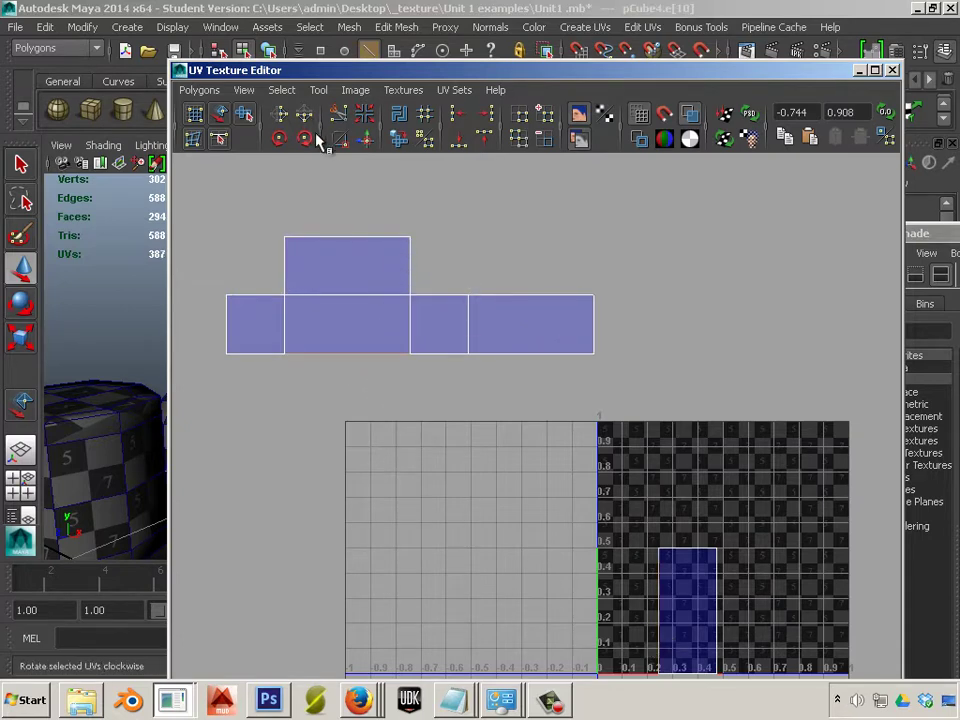
{"action": "left_click", "coordinate": [368, 142]}
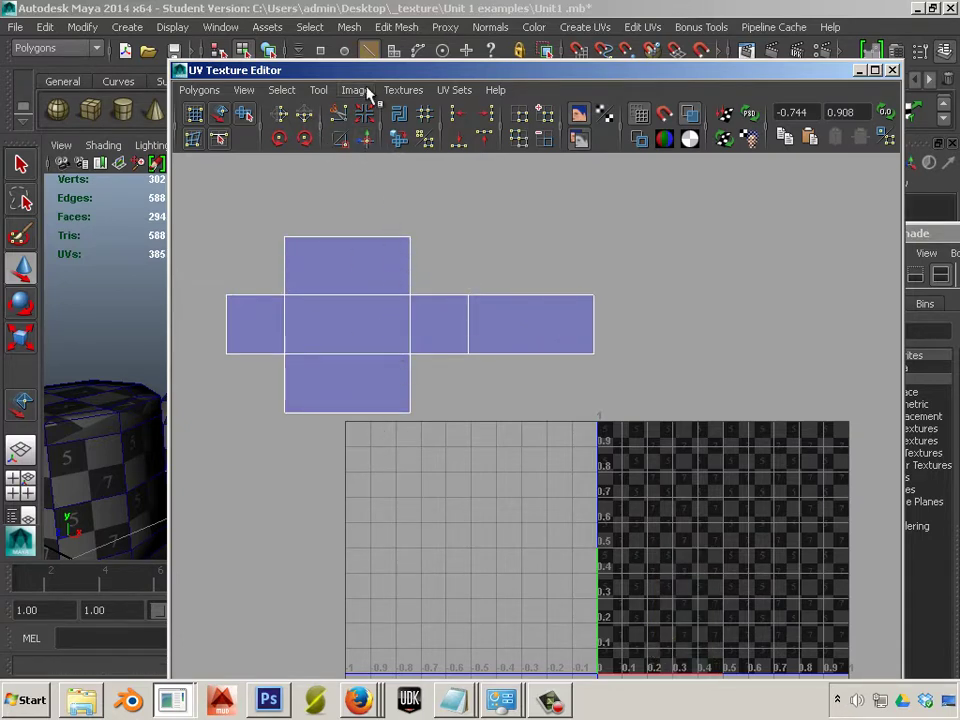
- Select all UVs of the cross-shaped layout and fit them into the 0–1 texture square with Layout
{"action": "left_click_drag", "start_coordinate": [368, 72], "coordinate": [685, 77]}
{"action": "left_click_drag", "start_coordinate": [306, 454], "coordinate": [297, 308], "text": "alt"}
{"action": "right_click_drag", "start_coordinate": [297, 308], "coordinate": [377, 356], "text": "alt"}
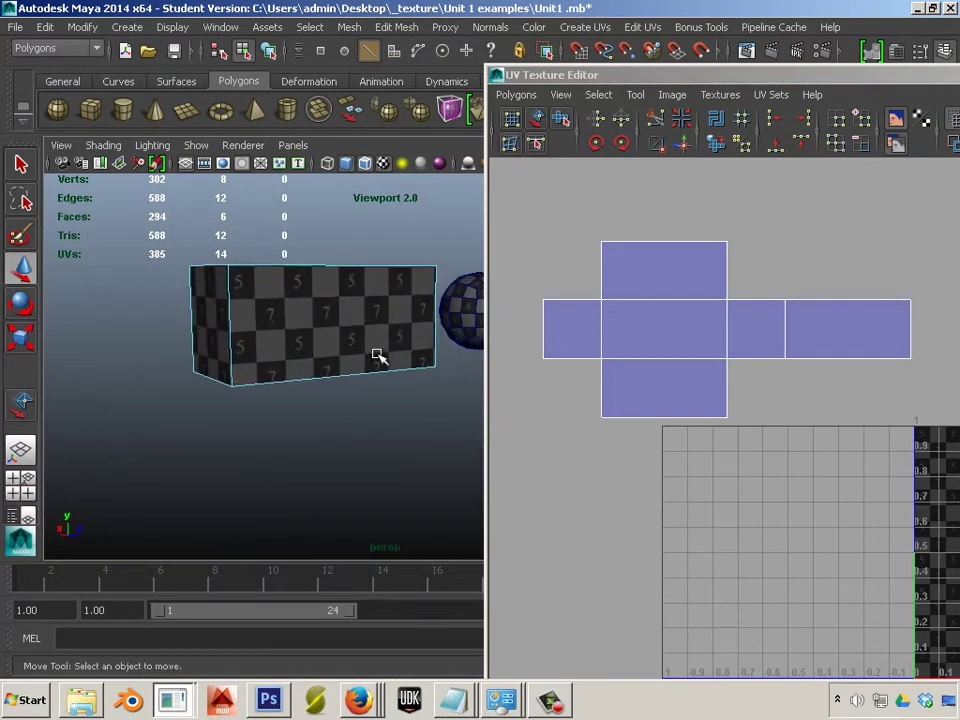
{"action": "right_click_drag", "start_coordinate": [737, 357], "coordinate": [829, 349]}
{"action": "scroll", "coordinate": [660, 300], "scroll_direction": "down", "scroll_amount": 3}
{"action": "left_click_drag", "start_coordinate": [594, 268], "coordinate": [915, 445]}
{"action": "left_click", "coordinate": [516, 94]}
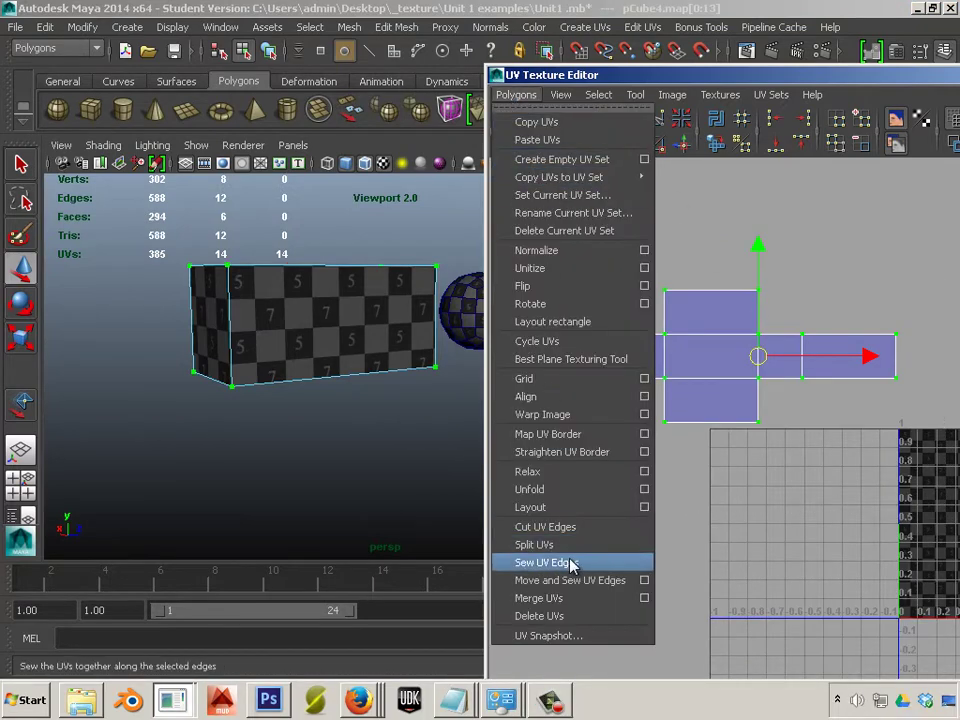
{"action": "left_click", "coordinate": [572, 507]}
{"action": "middle_click_drag", "start_coordinate": [653, 514], "coordinate": [463, 493], "text": "alt"}
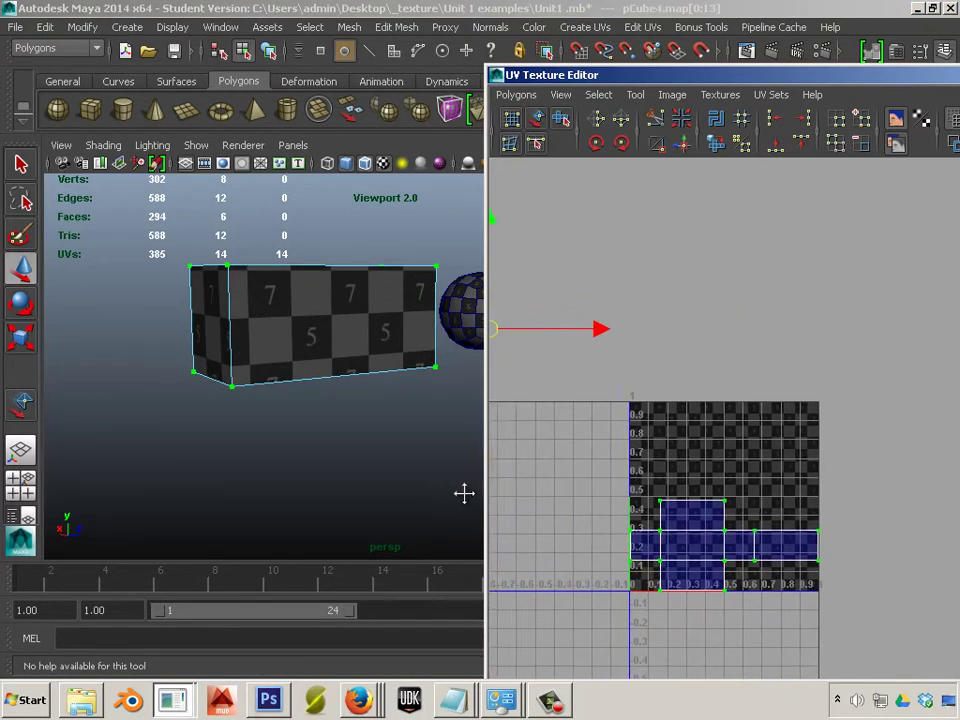
- Return to object mode and move the long box about 7.8 cm in negative Z, away from the sphere
{"action": "scroll", "coordinate": [391, 424], "scroll_direction": "up", "scroll_amount": 2}
{"action": "left_click_drag", "start_coordinate": [391, 424], "coordinate": [391, 458], "text": "alt"}
{"action": "double_click", "coordinate": [595, 77]}
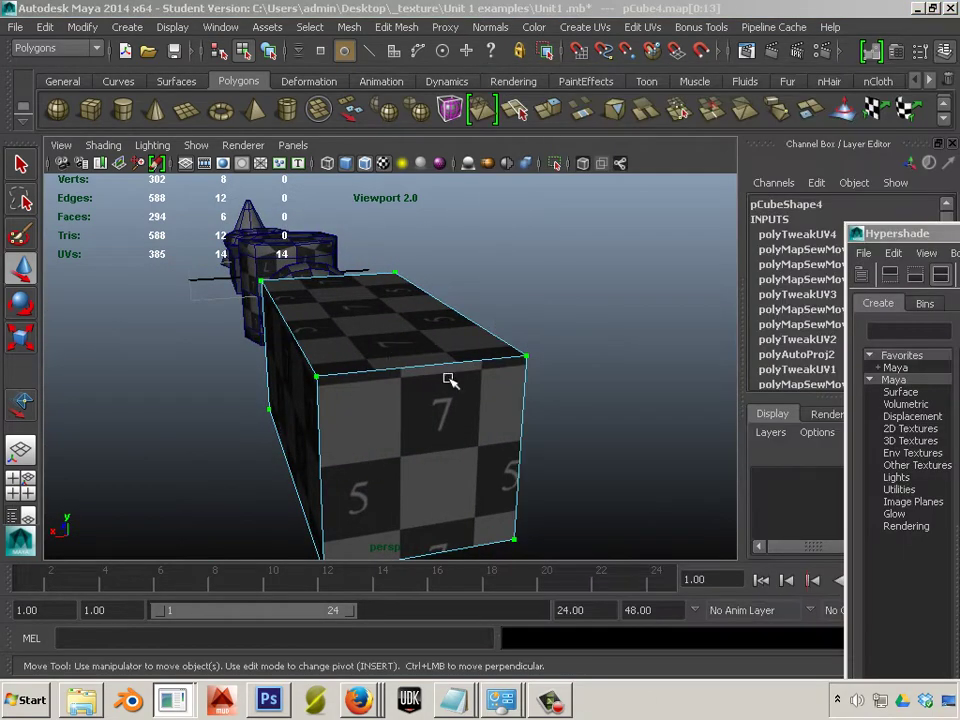
{"action": "left_click_drag", "start_coordinate": [449, 378], "coordinate": [279, 476], "text": "alt"}
{"action": "right_click_drag", "start_coordinate": [279, 476], "coordinate": [386, 467], "text": "alt"}
{"action": "left_click_drag", "start_coordinate": [386, 467], "coordinate": [435, 383], "text": "alt"}
{"action": "left_click", "coordinate": [435, 383]}
{"action": "right_click_drag", "start_coordinate": [453, 401], "coordinate": [505, 305]}
{"action": "left_click", "coordinate": [445, 335]}
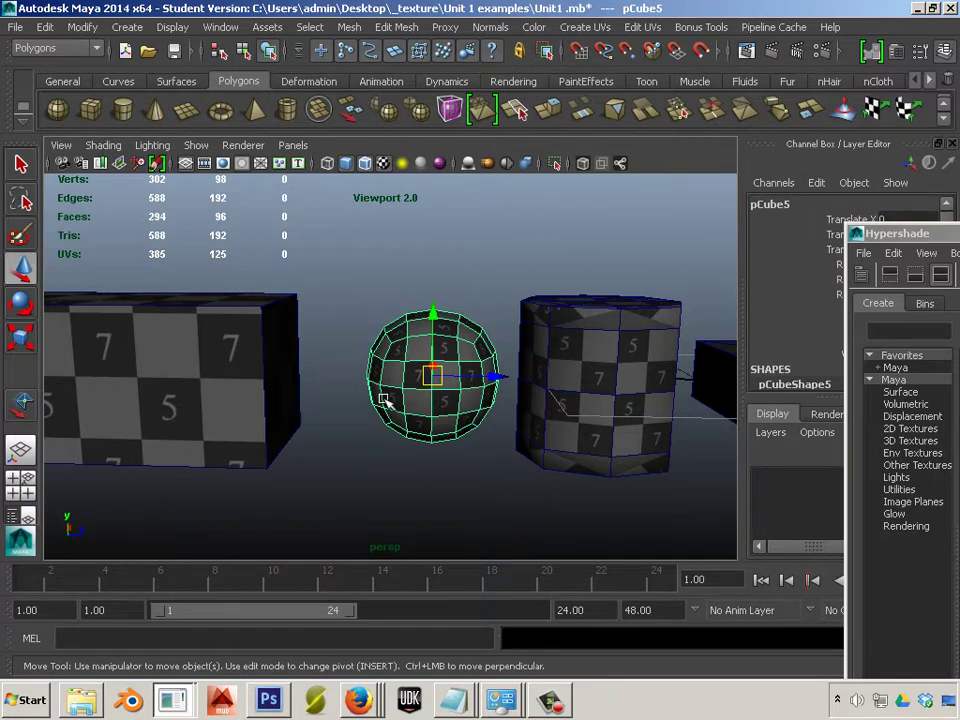
{"action": "right_click_drag", "start_coordinate": [489, 420], "coordinate": [328, 381], "text": "alt"}
{"action": "left_click", "coordinate": [328, 381]}
{"action": "left_click_drag", "start_coordinate": [285, 368], "coordinate": [78, 366]}
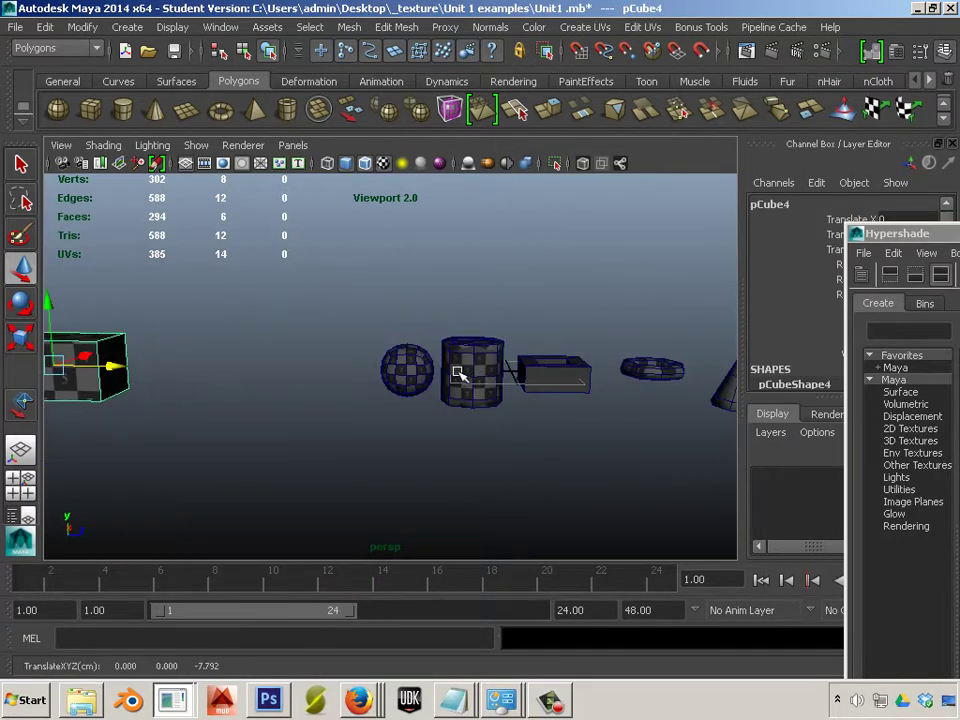
- Select the cylinder, open box, ring and cone together and move them along positive Z, away from the sphere
{"action": "scroll", "coordinate": [585, 408], "scroll_direction": "down", "scroll_amount": 3}
{"action": "left_click_drag", "start_coordinate": [430, 346], "coordinate": [690, 429]}
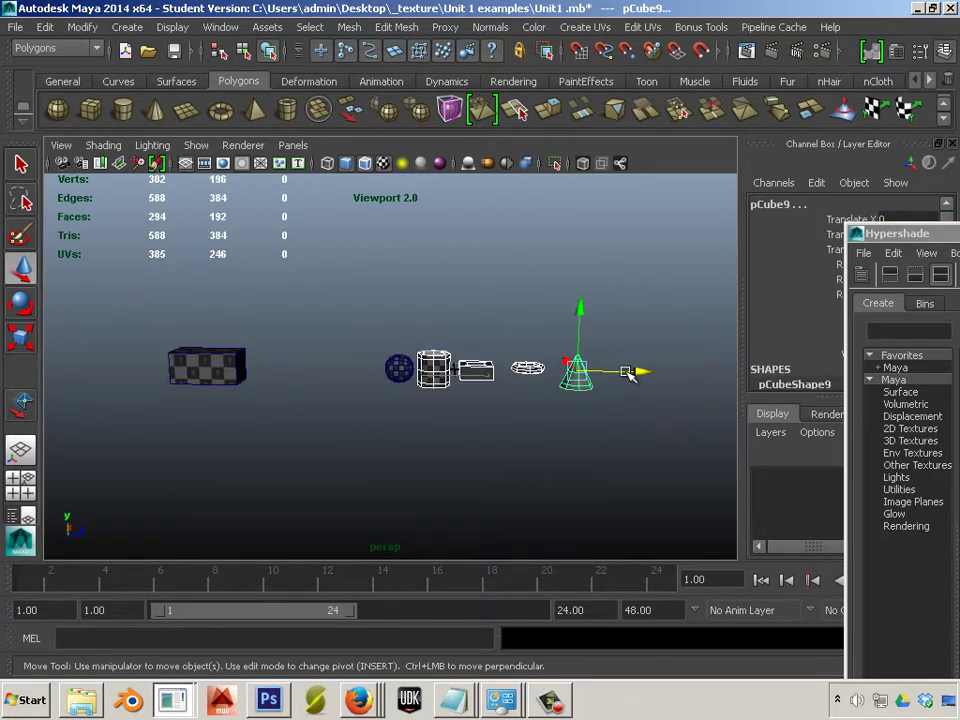
{"action": "left_click_drag", "start_coordinate": [605, 369], "coordinate": [755, 369]}
{"action": "left_click", "coordinate": [413, 395]}
- Select the isolated sphere and show its UVs in the UV Texture Editor beside the perspective view
{"action": "left_click", "coordinate": [400, 370]}
{"action": "left_click_drag", "start_coordinate": [433, 420], "coordinate": [369, 462], "text": "alt"}
{"action": "scroll", "coordinate": [339, 474], "scroll_direction": "up", "scroll_amount": 3}
{"action": "scroll", "coordinate": [561, 497], "scroll_direction": "up", "scroll_amount": 3}
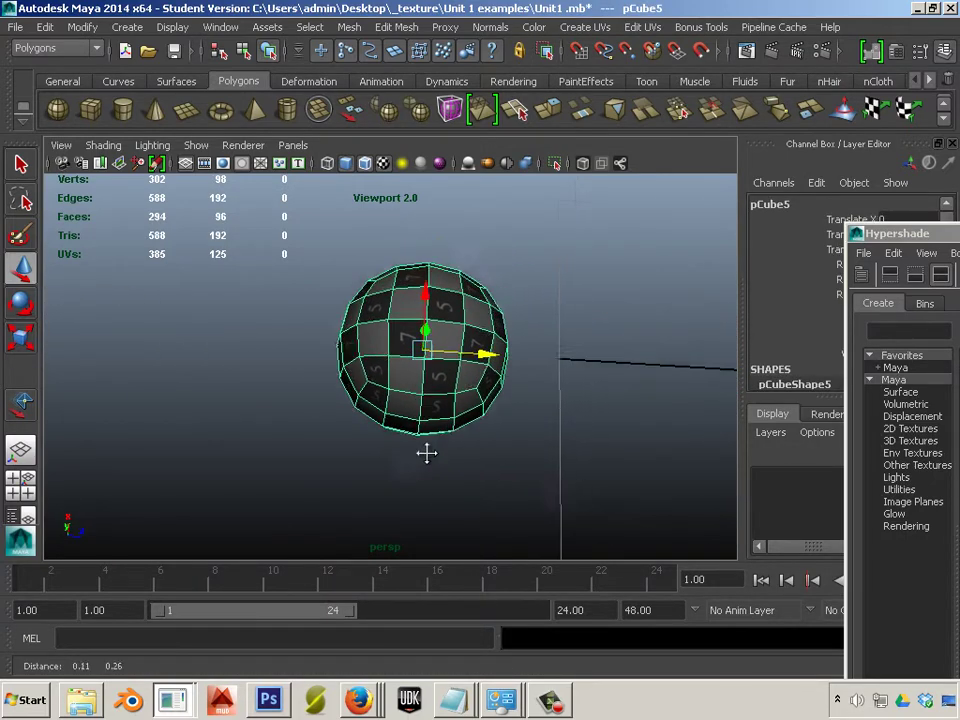
{"action": "left_click_drag", "start_coordinate": [959, 150], "coordinate": [580, 84]}
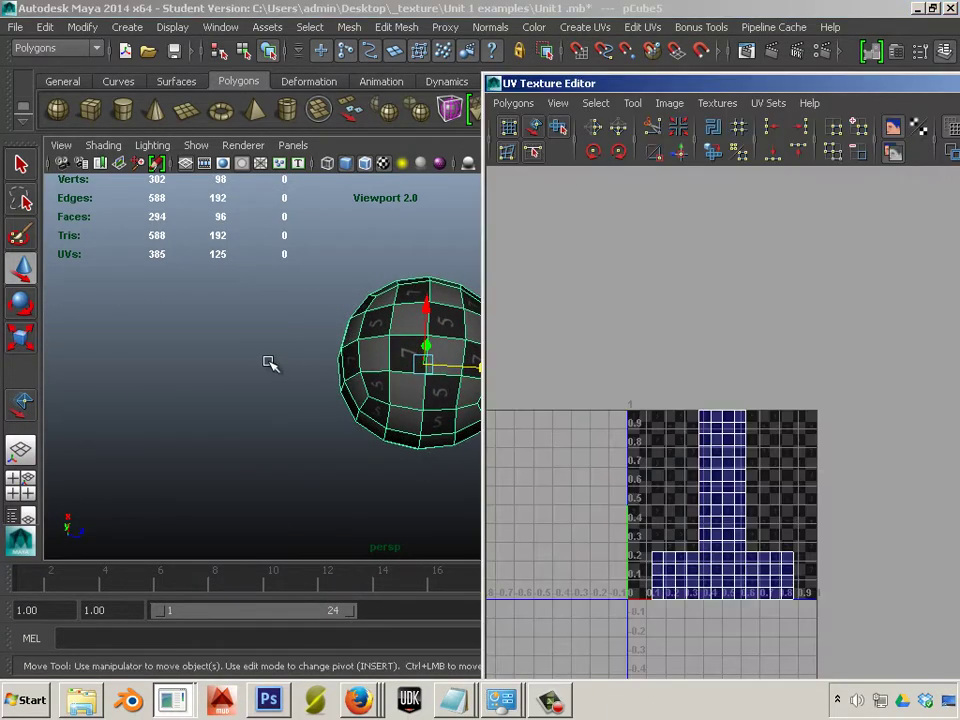
{"action": "middle_click_drag", "start_coordinate": [306, 353], "coordinate": [181, 335], "text": "alt"}
{"action": "left_click_drag", "start_coordinate": [181, 333], "coordinate": [193, 274], "text": "alt"}
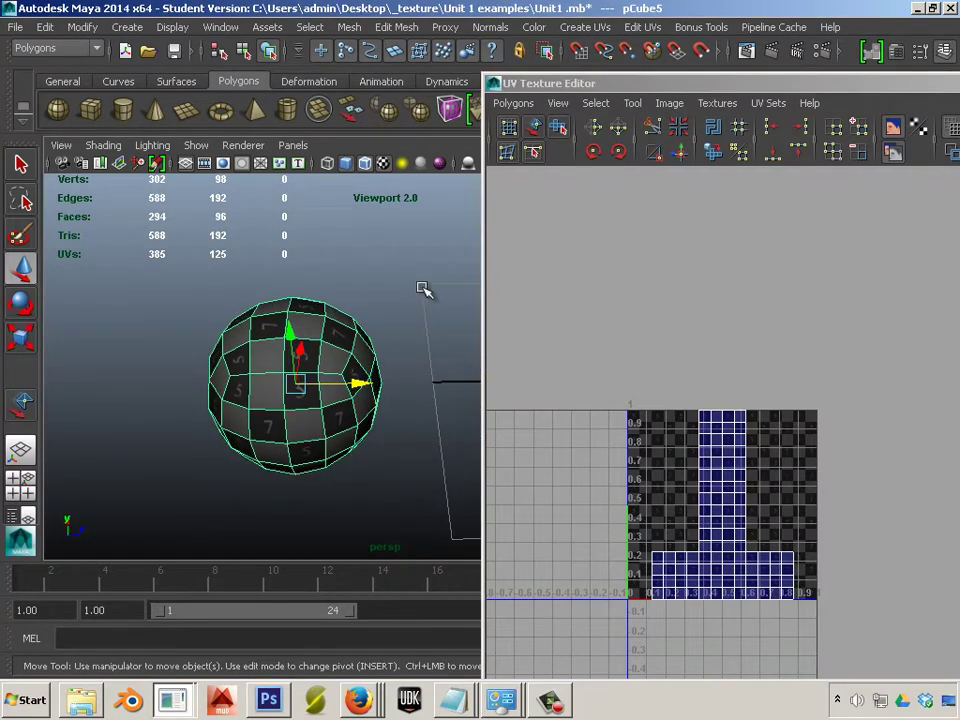
- Apply a planar UV projection to the sphere from the top-view camera, fitted to the bounding box
{"action": "key", "text": "space"}
{"action": "key", "text": "space"}
{"action": "middle_click_drag", "start_coordinate": [358, 362], "coordinate": [272, 388], "text": "alt"}
{"action": "right_click_drag", "start_coordinate": [358, 415], "coordinate": [450, 420], "text": "alt"}
{"action": "middle_click_drag", "start_coordinate": [213, 376], "coordinate": [358, 410], "text": "alt"}
{"action": "right_click_drag", "start_coordinate": [358, 410], "coordinate": [696, 454], "text": "alt"}
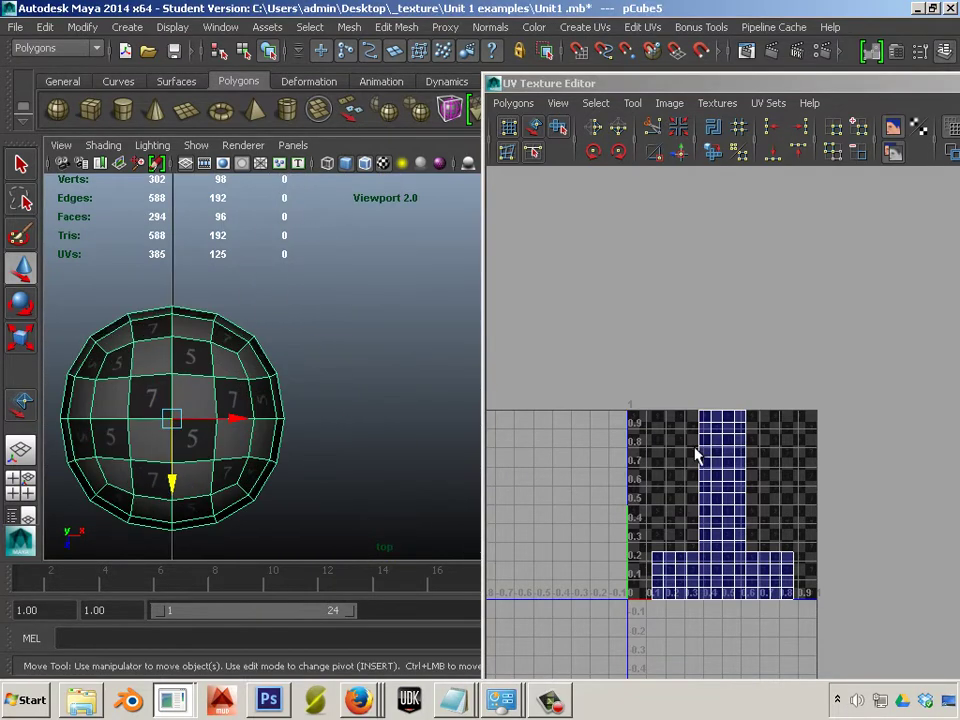
{"action": "left_click", "coordinate": [585, 27]}
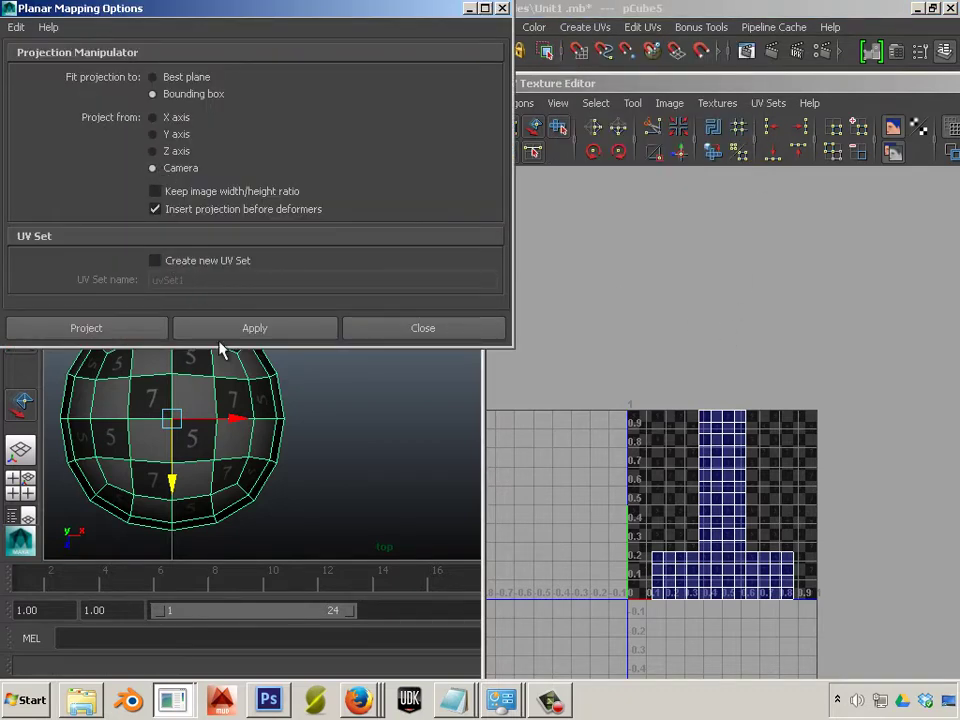
{"action": "left_click", "coordinate": [244, 335]}
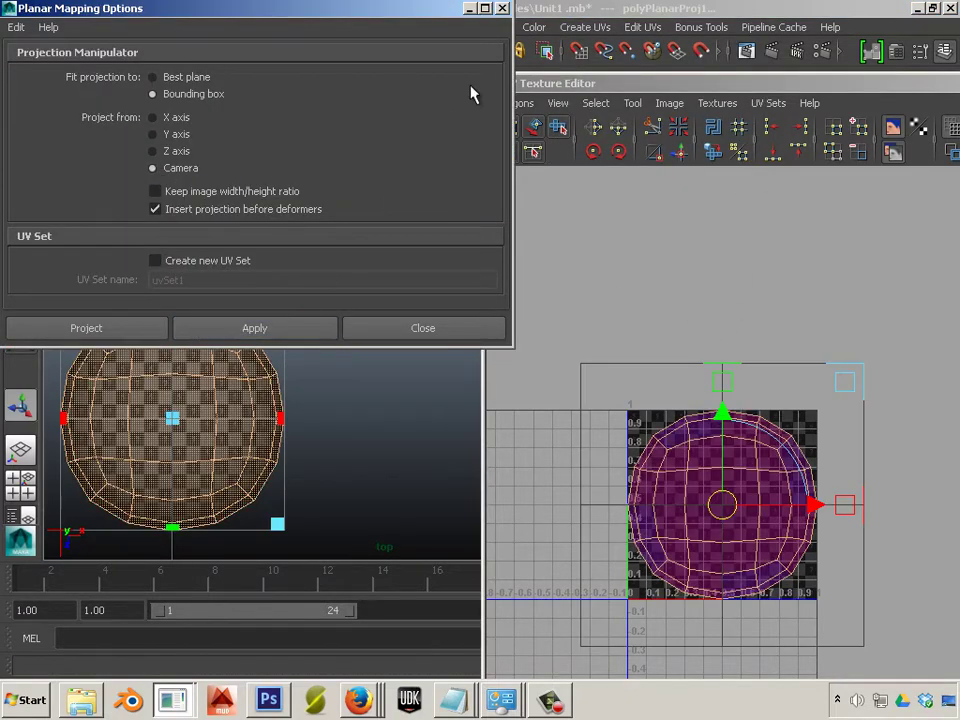
{"action": "left_click", "coordinate": [502, 8]}
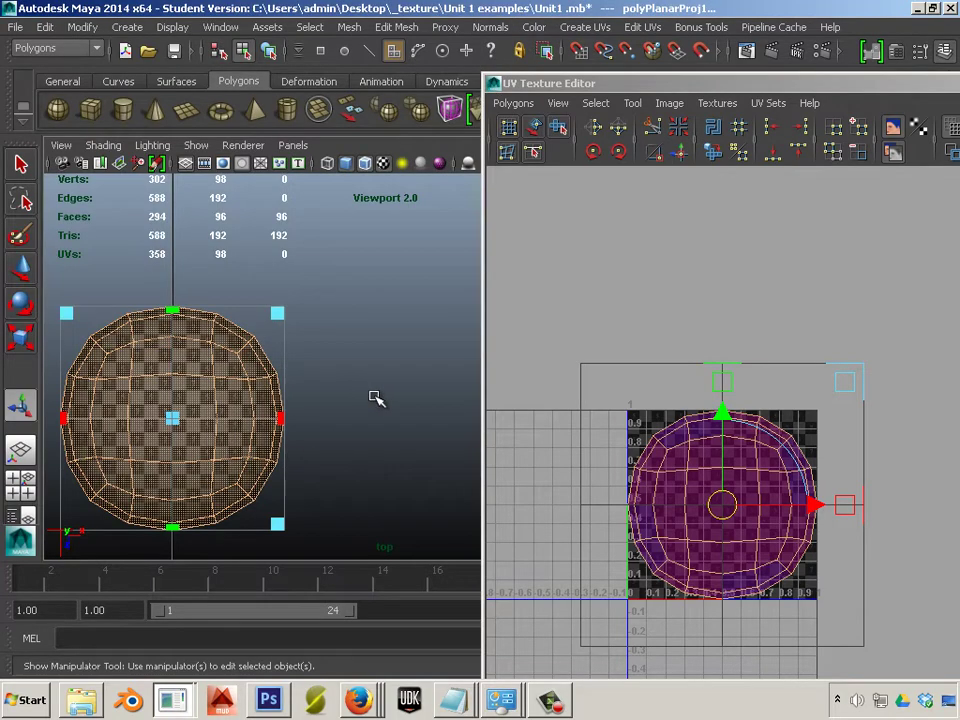
- Return to the perspective view, leave the projection manipulator and reselect the sphere in object mode
{"action": "key", "text": "space"}
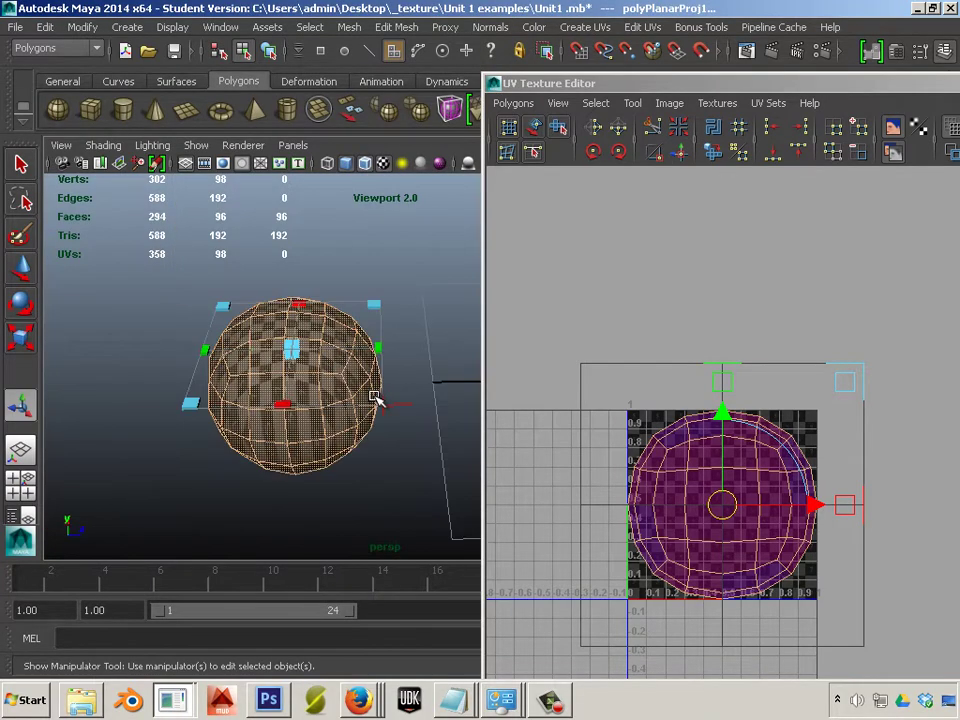
{"action": "left_click_drag", "start_coordinate": [130, 423], "coordinate": [325, 396], "text": "alt"}
{"action": "middle_click_drag", "start_coordinate": [205, 350], "coordinate": [208, 379], "text": "alt"}
{"action": "left_click_drag", "start_coordinate": [208, 381], "coordinate": [280, 372], "text": "alt"}
{"action": "right_click_drag", "start_coordinate": [280, 371], "coordinate": [261, 407], "text": "alt"}
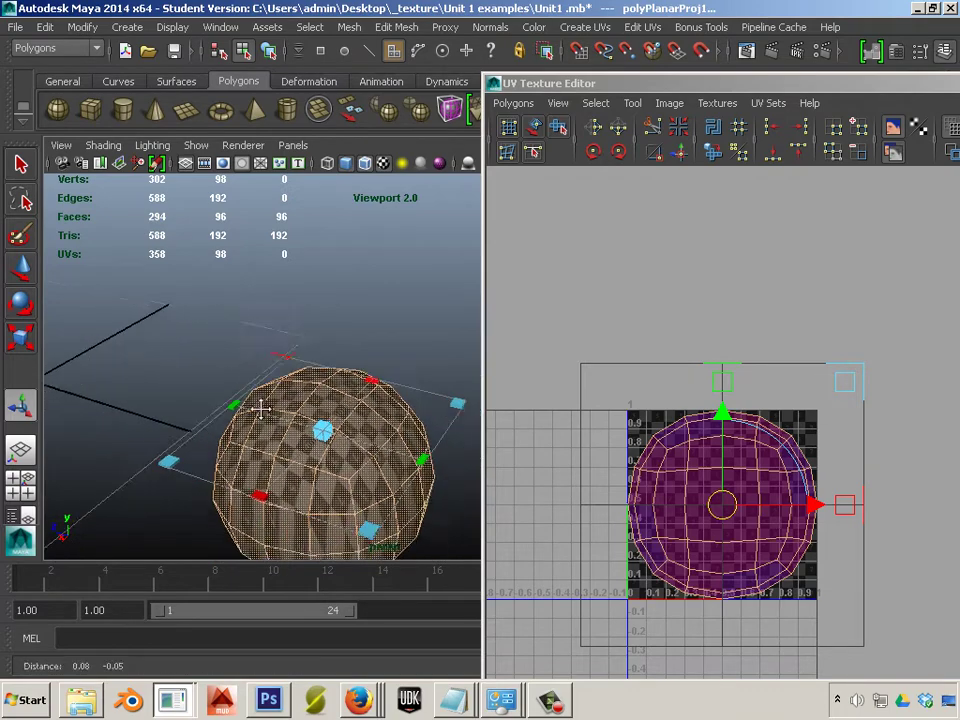
{"action": "middle_click_drag", "start_coordinate": [261, 407], "coordinate": [238, 354], "text": "alt"}
{"action": "right_click_drag", "start_coordinate": [240, 356], "coordinate": [354, 296]}
{"action": "right_click", "coordinate": [316, 315]}
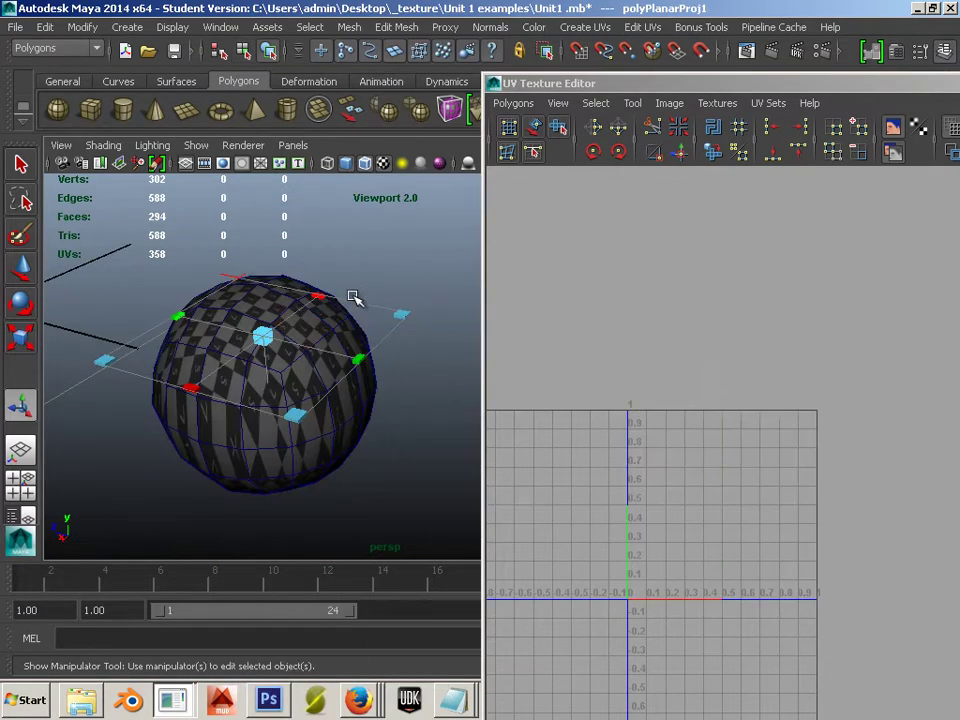
{"action": "left_click", "coordinate": [223, 435]}
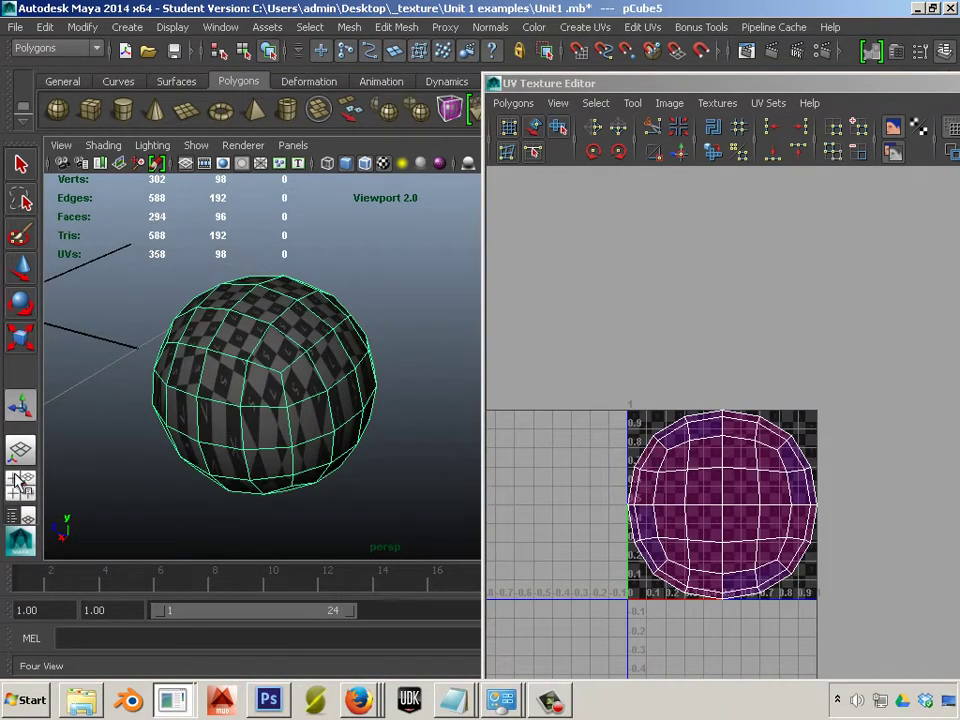
- Examine the checker pattern around the sphere's sides in the perspective and side views
{"action": "left_click_drag", "start_coordinate": [73, 476], "coordinate": [177, 457], "text": "alt"}
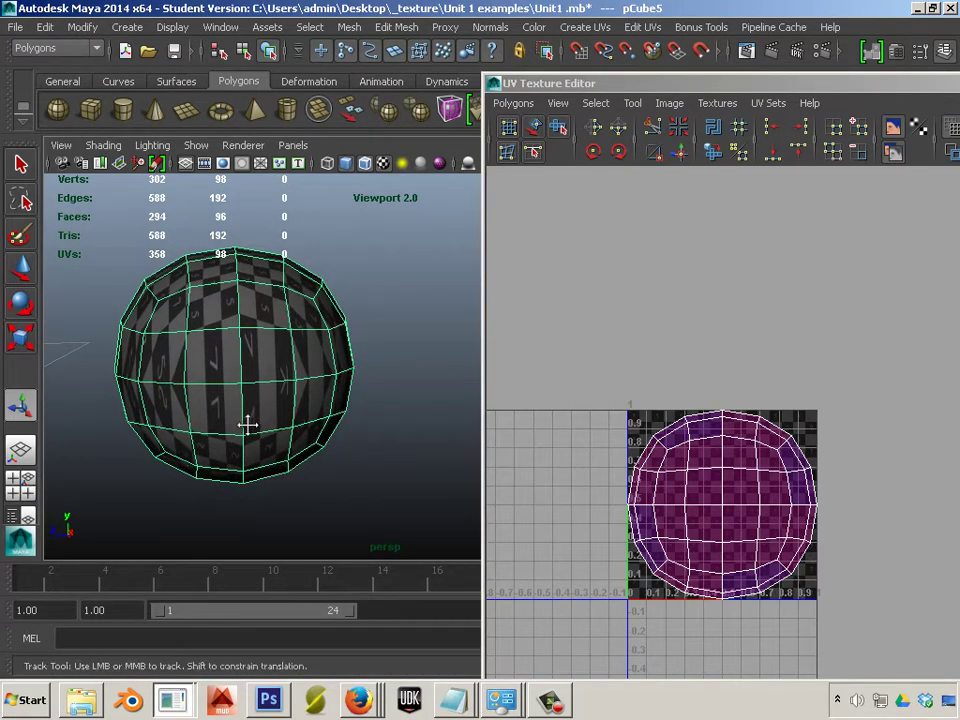
{"action": "middle_click_drag", "start_coordinate": [246, 424], "coordinate": [263, 386], "text": "alt"}
{"action": "left_click_drag", "start_coordinate": [263, 386], "coordinate": [298, 379], "text": "alt"}
{"action": "right_click_drag", "start_coordinate": [298, 379], "coordinate": [263, 407], "text": "alt"}
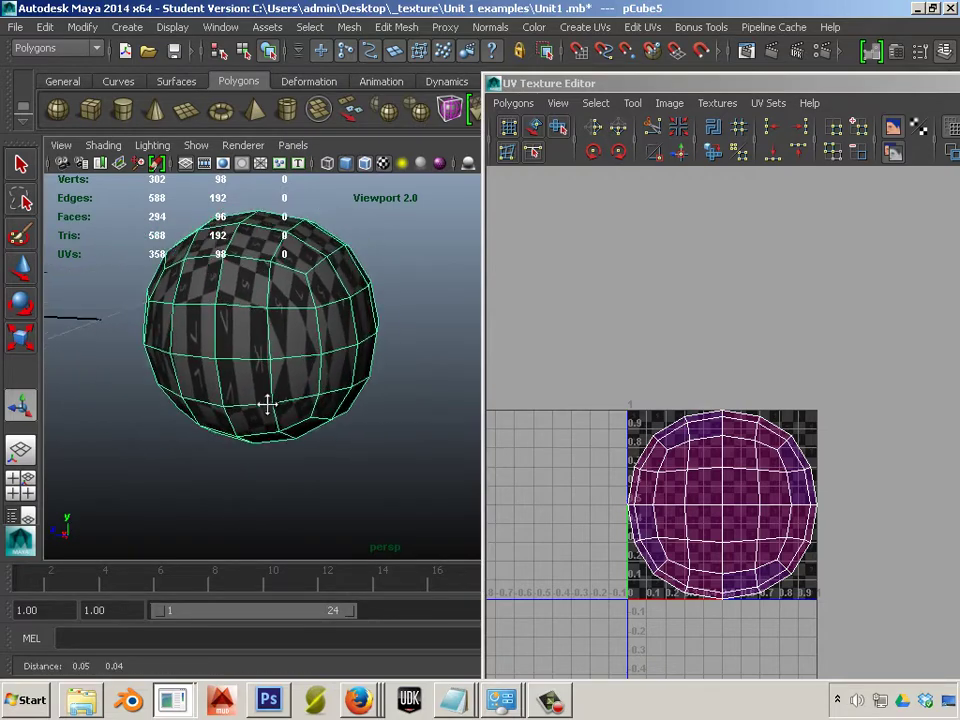
{"action": "left_click_drag", "start_coordinate": [263, 407], "coordinate": [275, 420], "text": "alt"}
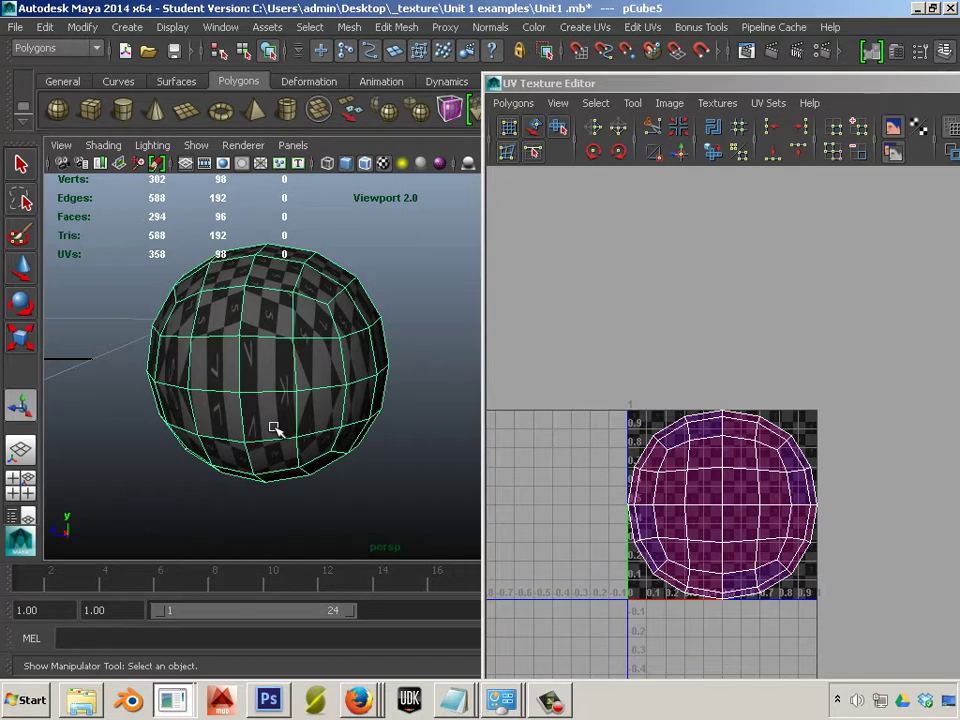
{"action": "key", "text": "space"}
{"action": "key", "text": "space"}
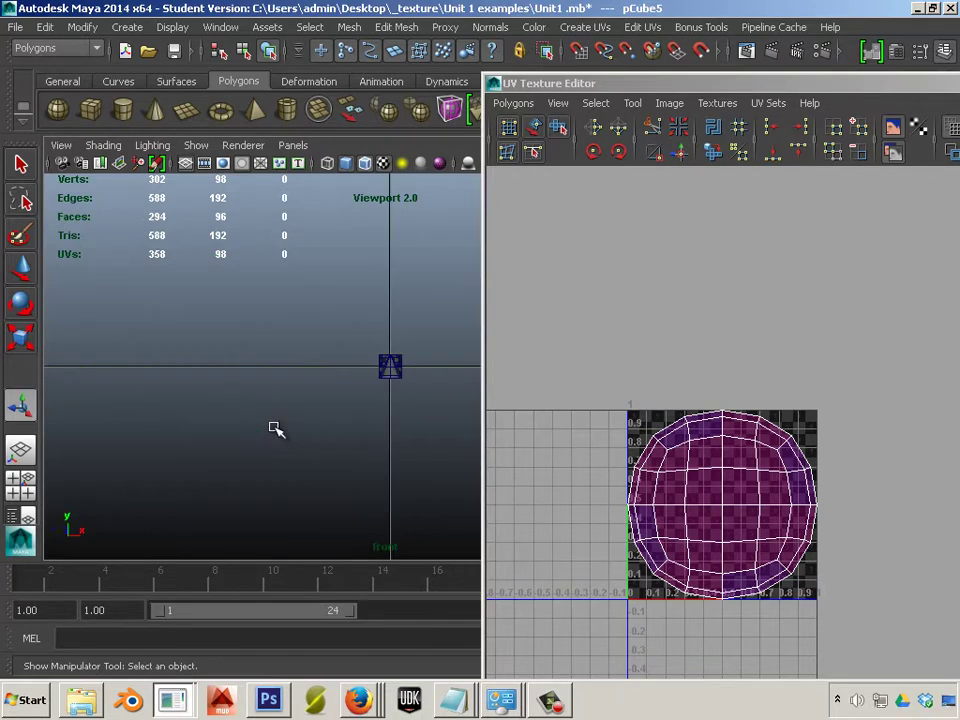
{"action": "key", "text": "space"}
{"action": "key", "text": "space"}
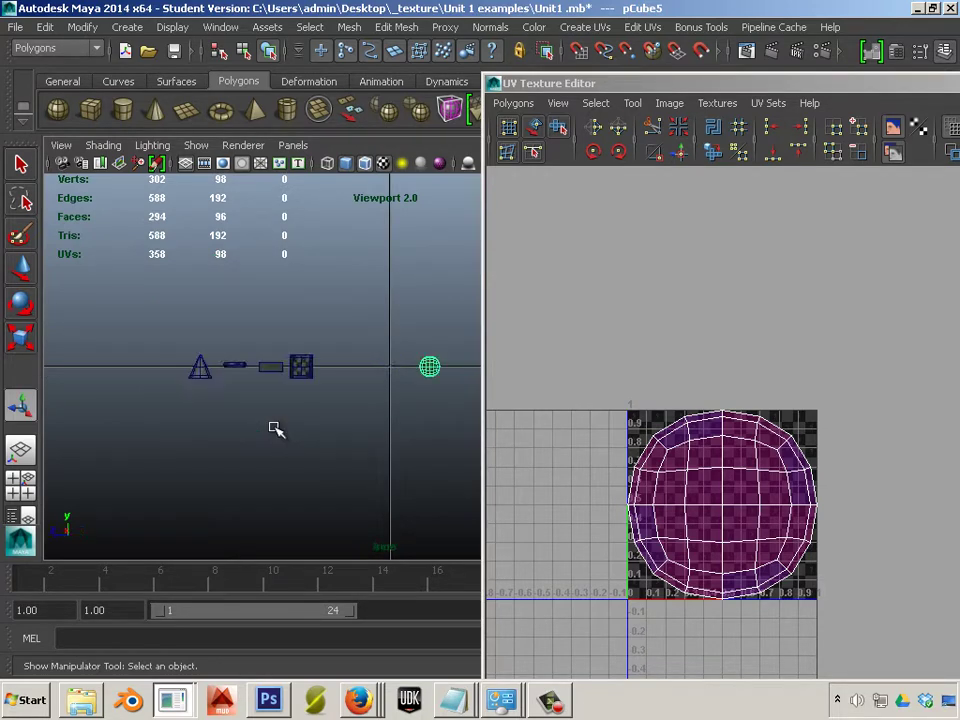
{"action": "scroll", "coordinate": [281, 428], "scroll_direction": "down", "scroll_amount": 2}
{"action": "scroll", "coordinate": [281, 428], "scroll_direction": "up", "scroll_amount": 3}
{"action": "middle_click_drag", "start_coordinate": [346, 419], "coordinate": [430, 396], "text": "alt"}
{"action": "scroll", "coordinate": [240, 407], "scroll_direction": "up", "scroll_amount": 8}
{"action": "middle_click_drag", "start_coordinate": [208, 361], "coordinate": [300, 372], "text": "alt"}
{"action": "scroll", "coordinate": [298, 391], "scroll_direction": "up", "scroll_amount": 4}
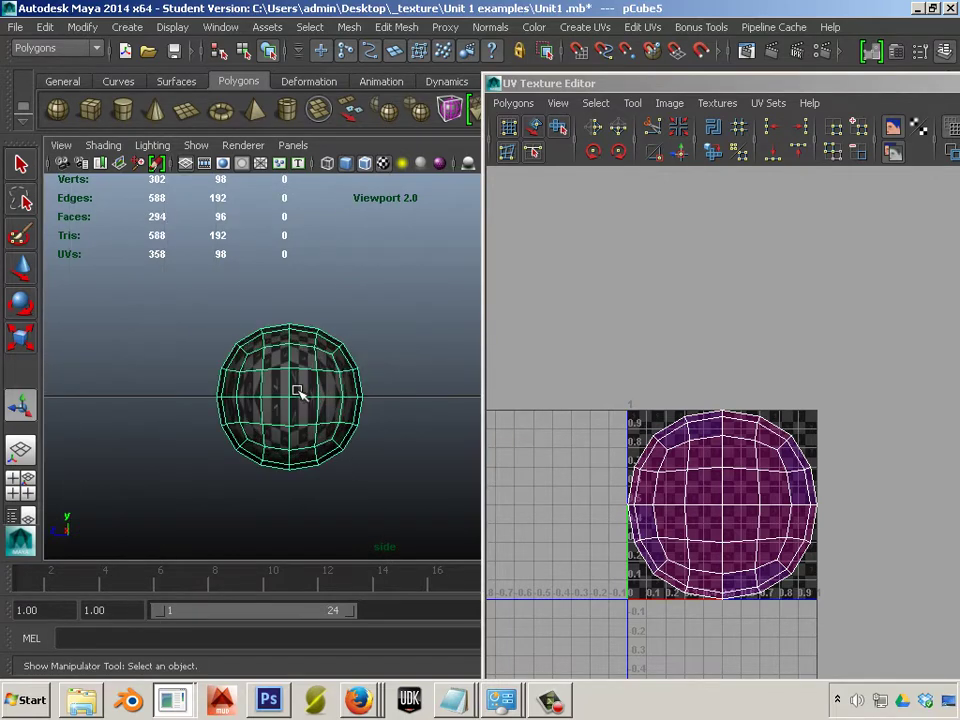
{"action": "middle_click_drag", "start_coordinate": [275, 463], "coordinate": [275, 433], "text": "alt"}
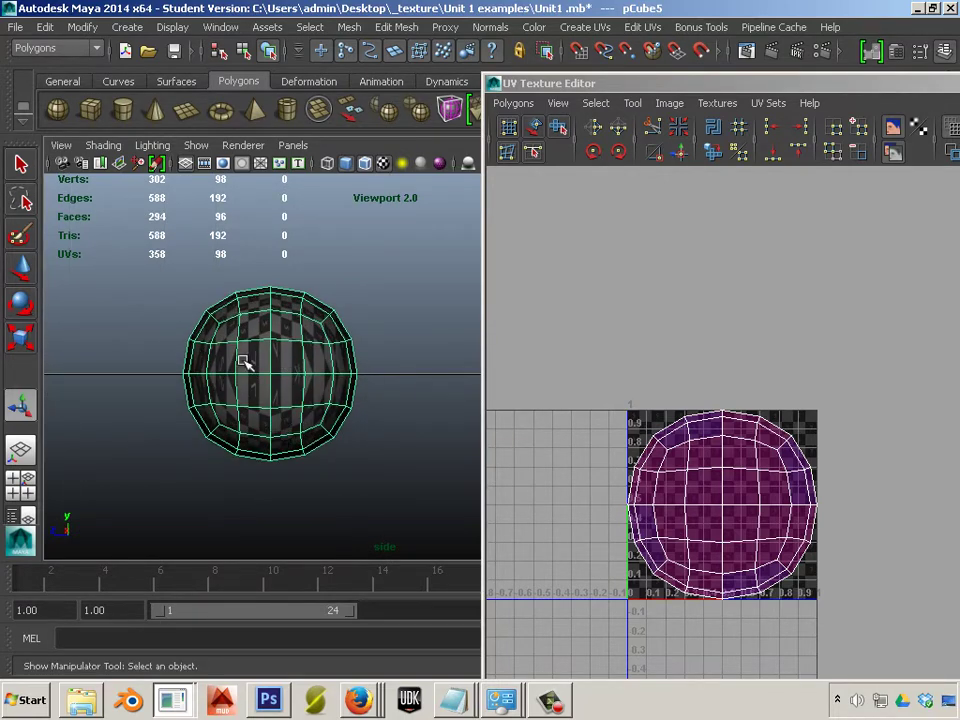
{"action": "scroll", "coordinate": [297, 381], "scroll_direction": "up", "scroll_amount": 2}
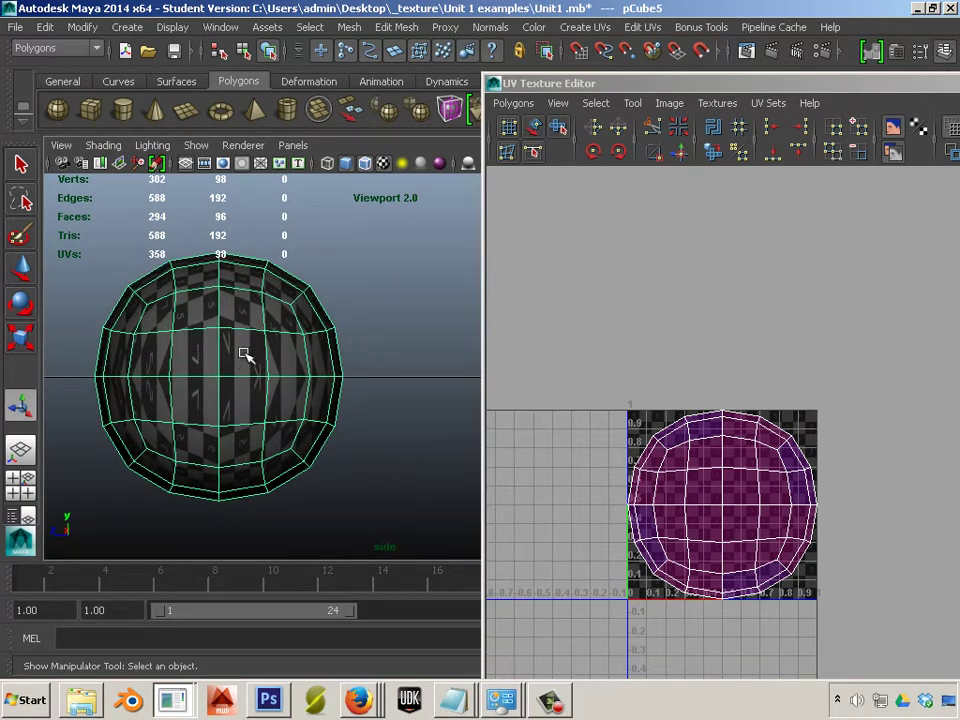
- Select the horizontal edge loop around the sphere's middle and cut its UVs into two halves
{"action": "left_click_drag", "start_coordinate": [241, 351], "coordinate": [225, 399], "text": "alt"}
{"action": "right_click_drag", "start_coordinate": [254, 326], "coordinate": [276, 304]}
{"action": "double_click", "coordinate": [268, 470]}
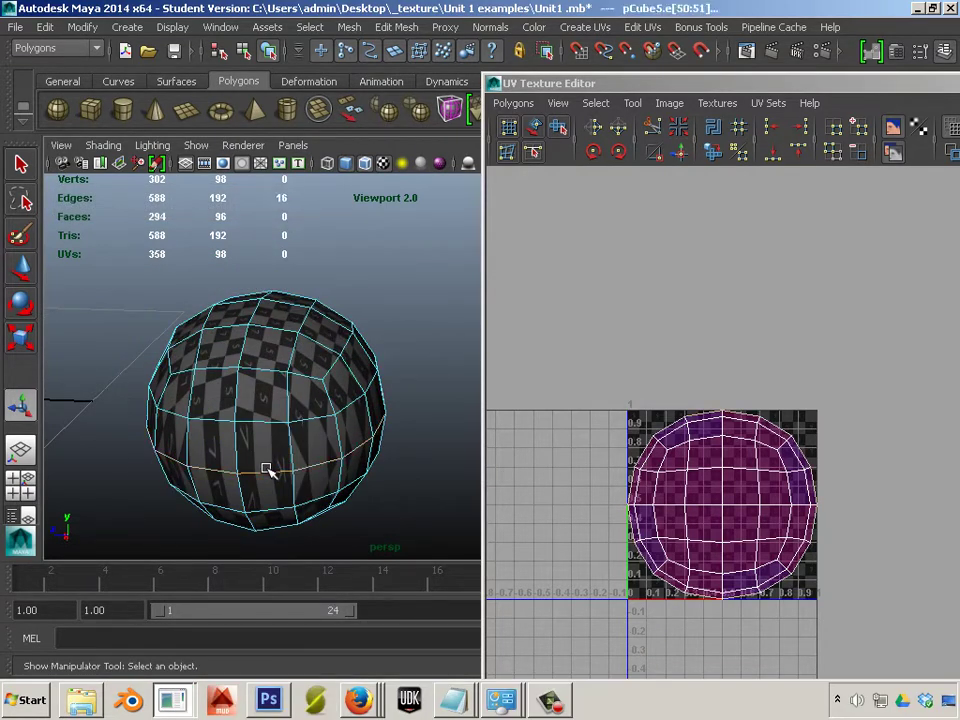
{"action": "left_click", "coordinate": [653, 152]}
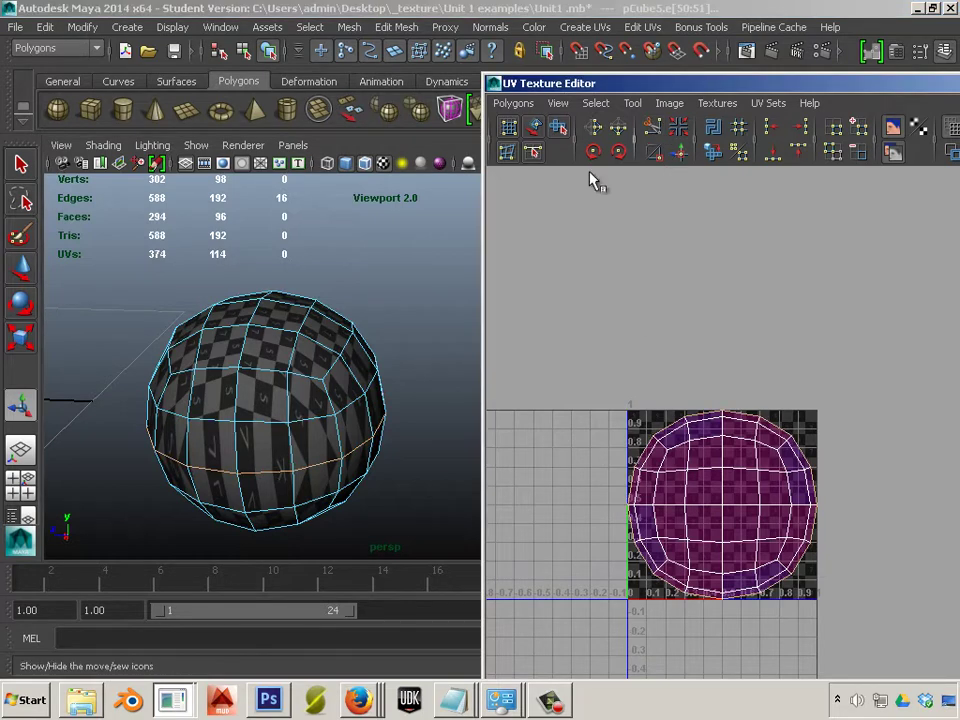
- Select the whole UV shell of the sphere's upper half and move it horizontally out of the 0–1 square, off the lower half's shell
{"action": "right_click_drag", "start_coordinate": [676, 514], "coordinate": [745, 503]}
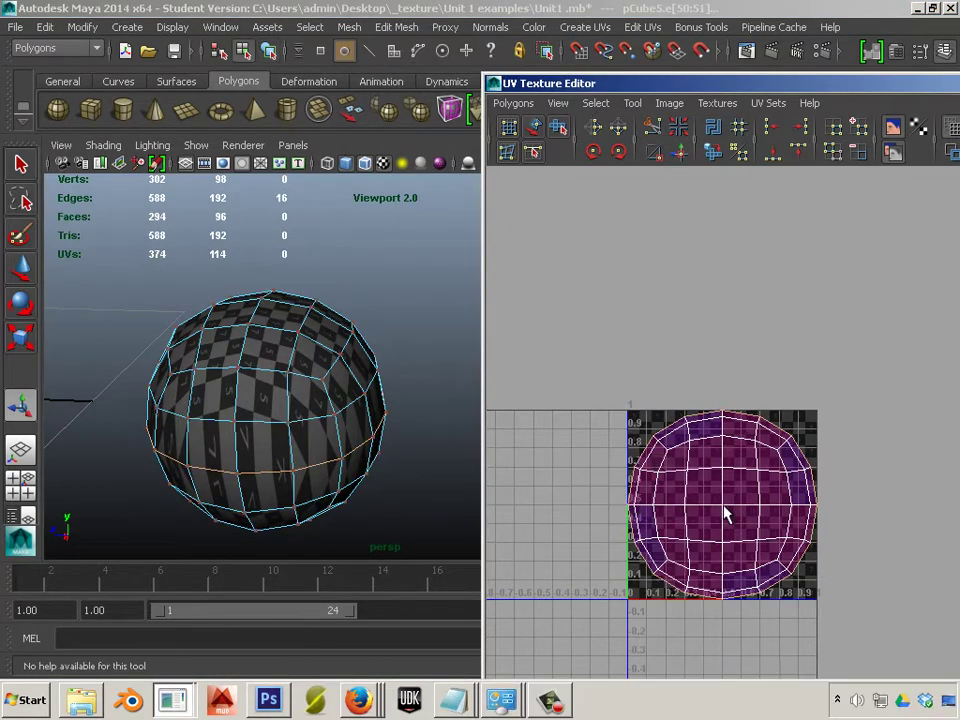
{"action": "left_click", "coordinate": [725, 512]}
{"action": "right_click", "coordinate": [728, 516], "text": "ctrl"}
{"action": "left_click", "coordinate": [782, 489]}
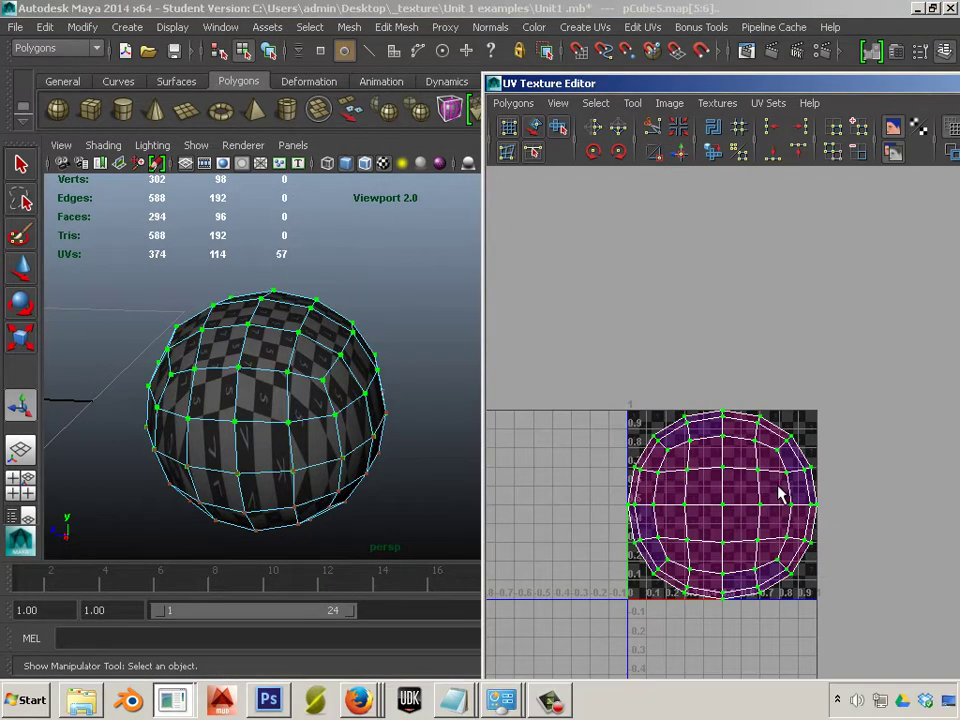
{"action": "key", "text": "w"}
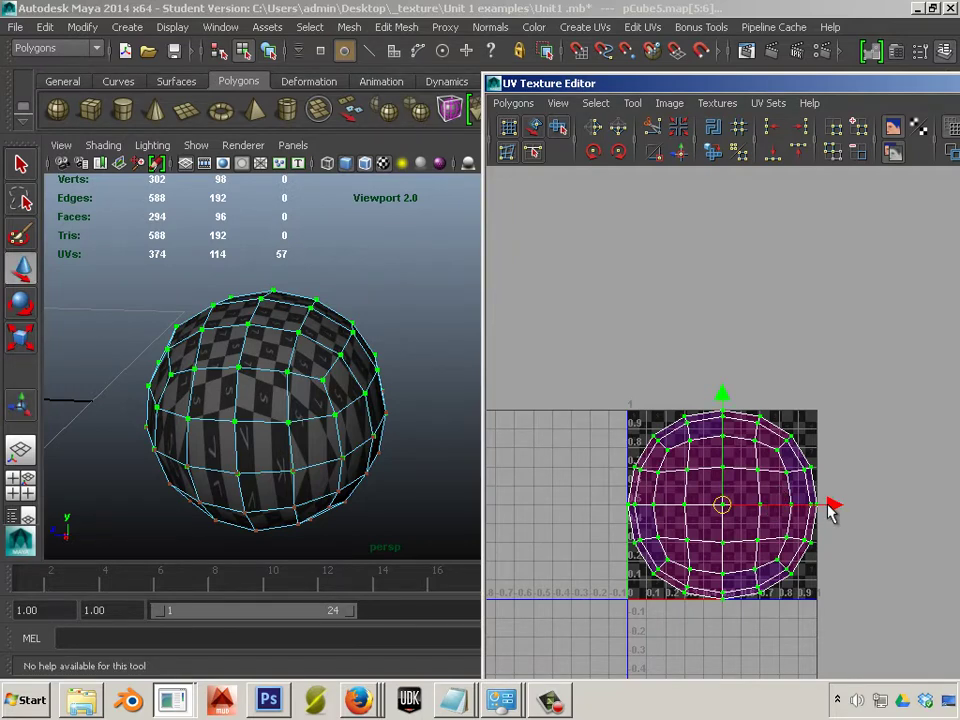
{"action": "left_click_drag", "start_coordinate": [830, 510], "coordinate": [590, 510]}
{"action": "left_click", "coordinate": [597, 617]}
{"action": "middle_click_drag", "start_coordinate": [533, 526], "coordinate": [632, 487], "text": "alt"}
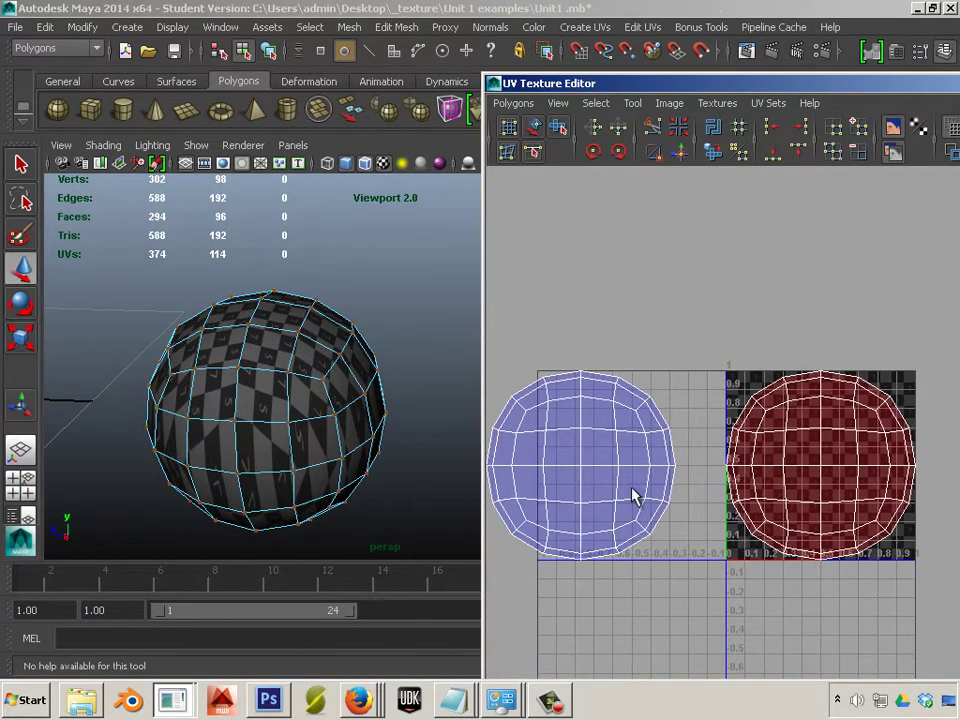
- Select the moved shell's centre UV, expand the selection to the whole shell, and clear the selection
{"action": "left_click", "coordinate": [585, 476]}
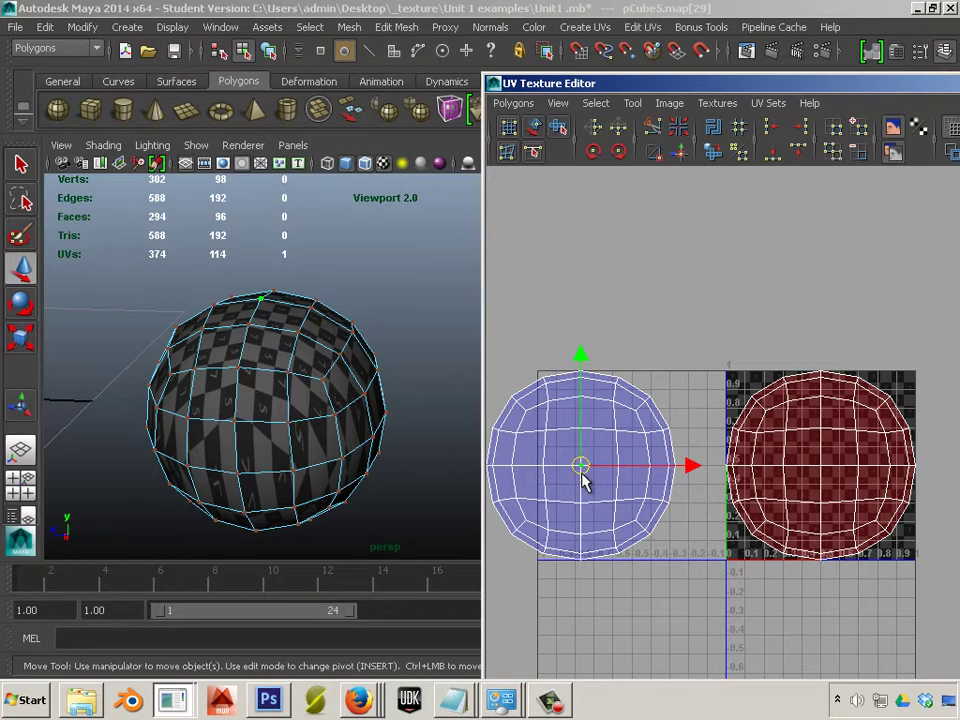
{"action": "left_click", "coordinate": [619, 497]}
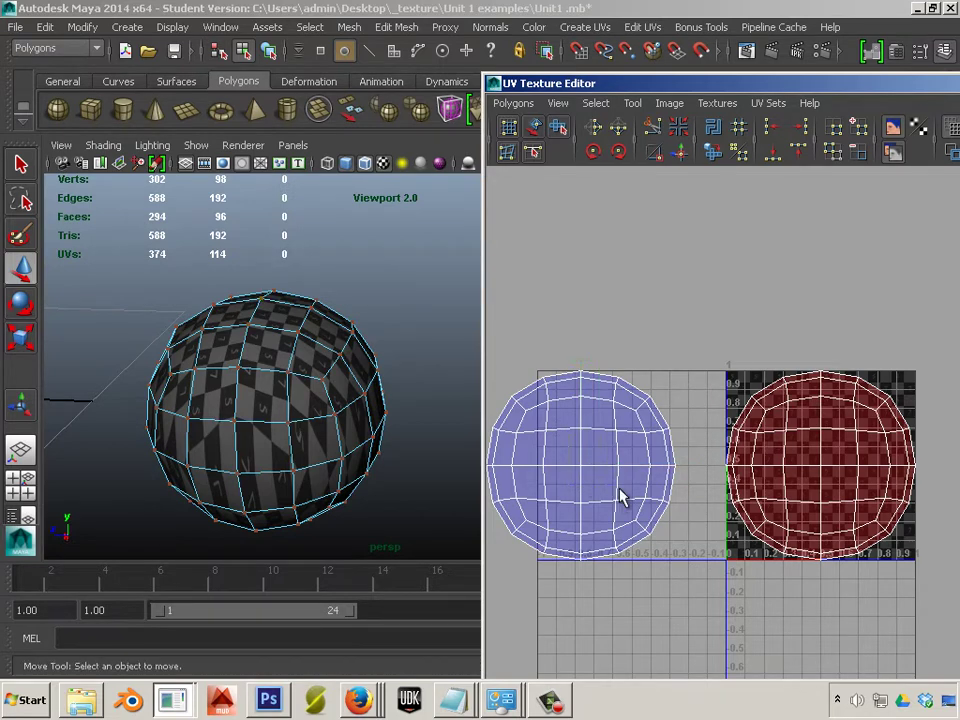
{"action": "left_click", "coordinate": [581, 465]}
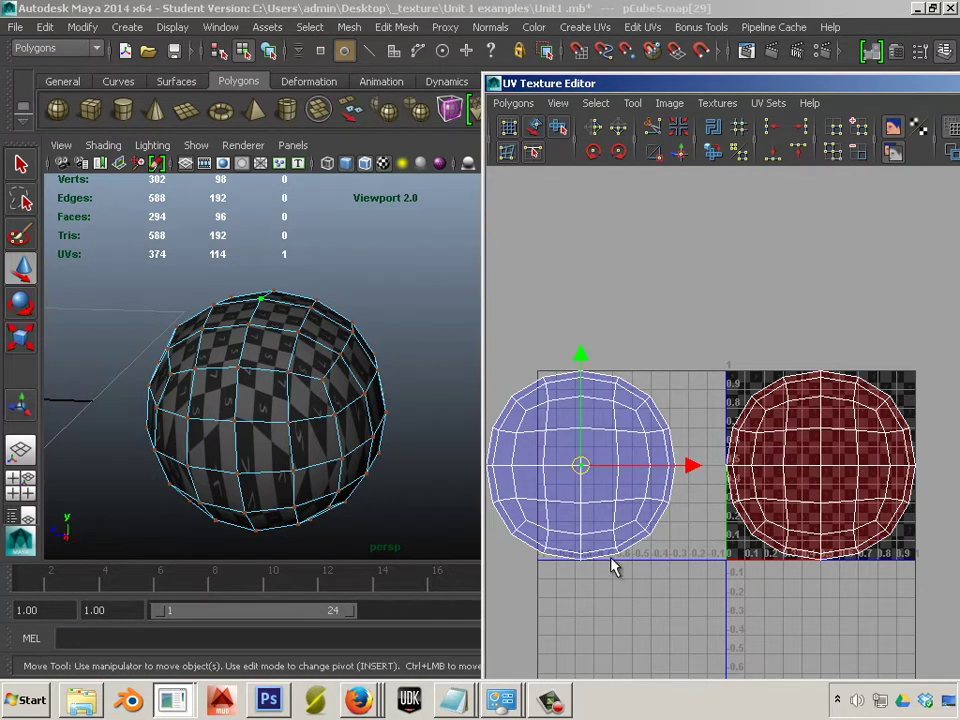
{"action": "right_click_drag", "start_coordinate": [592, 493], "coordinate": [630, 466], "text": "ctrl"}
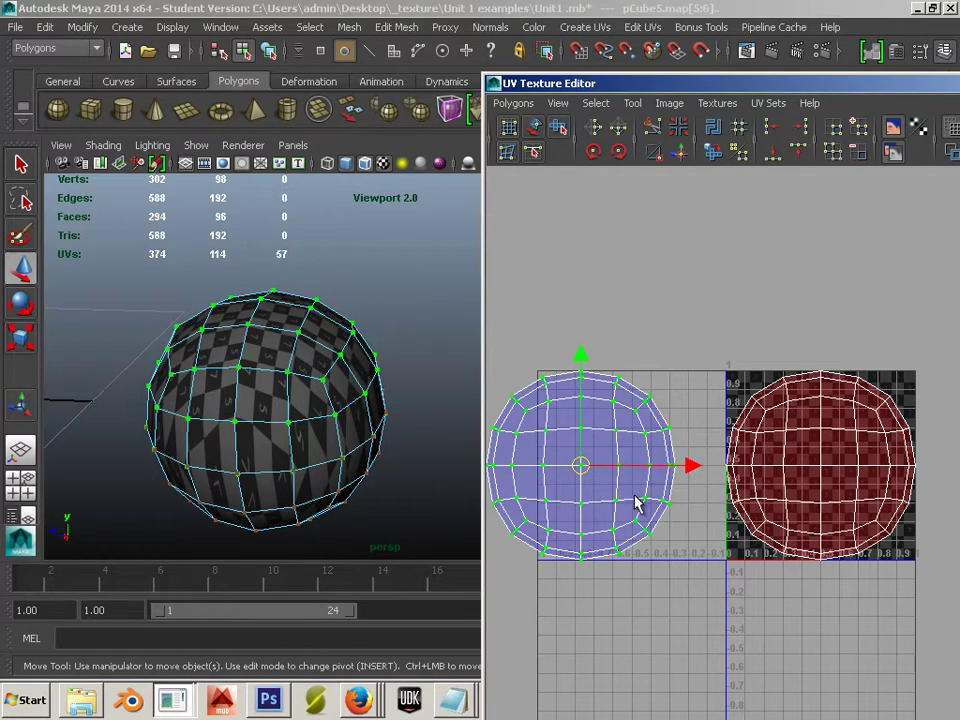
{"action": "left_click", "coordinate": [700, 575]}
- Select all UVs of the sphere's lower-half shell in the 0–1 square and flip them horizontally
{"action": "middle_click_drag", "start_coordinate": [677, 574], "coordinate": [655, 557], "text": "alt"}
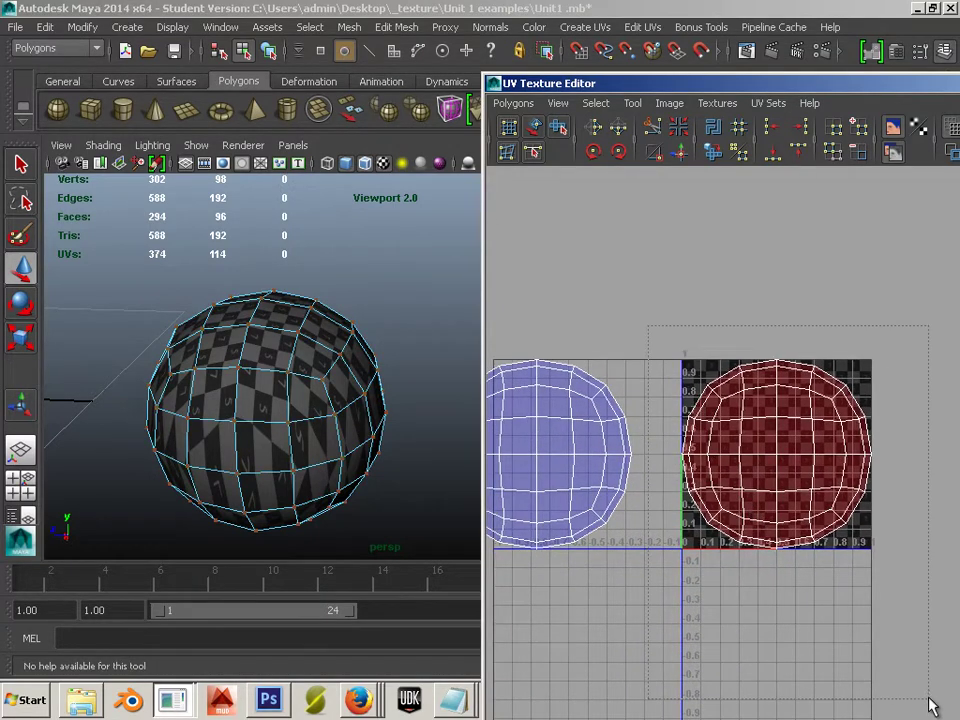
{"action": "left_click_drag", "start_coordinate": [930, 706], "coordinate": [928, 704]}
{"action": "middle_click_drag", "start_coordinate": [773, 428], "coordinate": [728, 420], "text": "alt"}
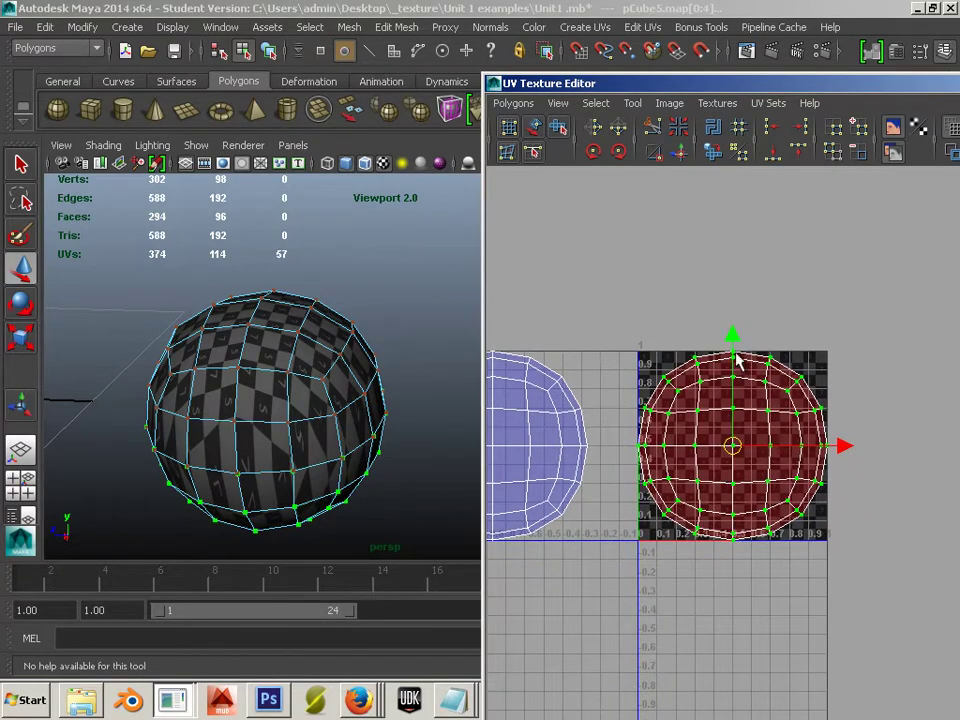
{"action": "left_click", "coordinate": [595, 128]}
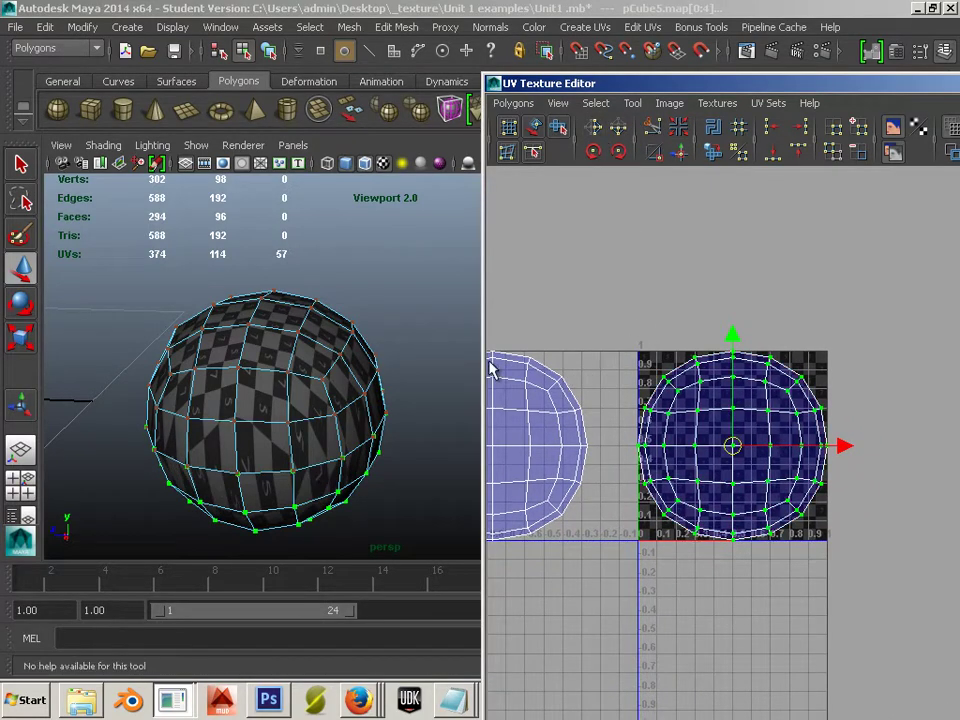
- Select all UVs of the sphere's upper-half shell and unfold them with the Smooth UV Tool
{"action": "mouse_move", "coordinate": [356, 345]}
{"action": "left_mouse_down", "text": "alt"}
{"action": "mouse_move", "coordinate": [354, 364]}
{"action": "mouse_move", "coordinate": [349, 274]}
{"action": "mouse_move", "coordinate": [344, 360]}
{"action": "left_mouse_up", "text": "alt"}
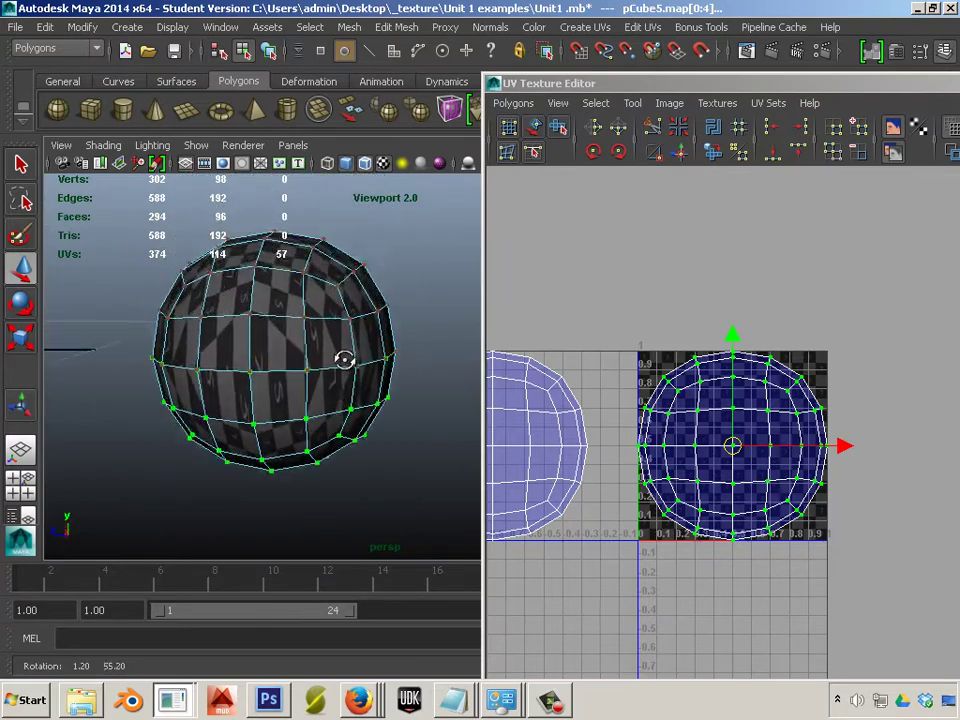
{"action": "right_click_drag", "start_coordinate": [344, 360], "coordinate": [388, 317], "text": "alt"}
{"action": "left_click_drag", "start_coordinate": [388, 317], "coordinate": [407, 326], "text": "alt"}
{"action": "right_click_drag", "start_coordinate": [407, 326], "coordinate": [376, 316], "text": "alt"}
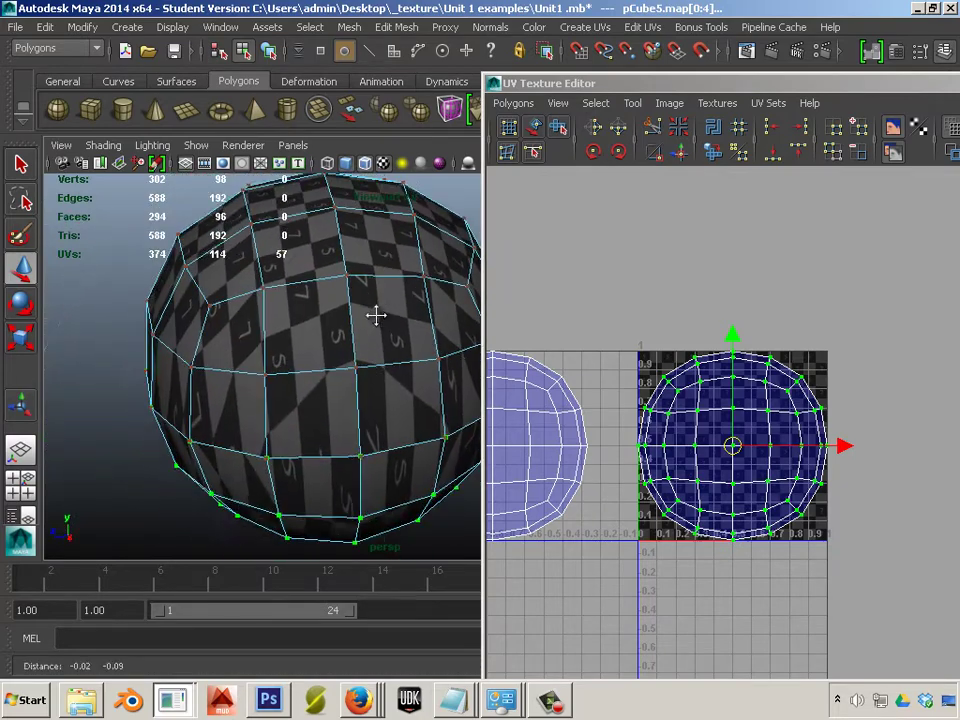
{"action": "left_click_drag", "start_coordinate": [376, 316], "coordinate": [343, 363], "text": "alt"}
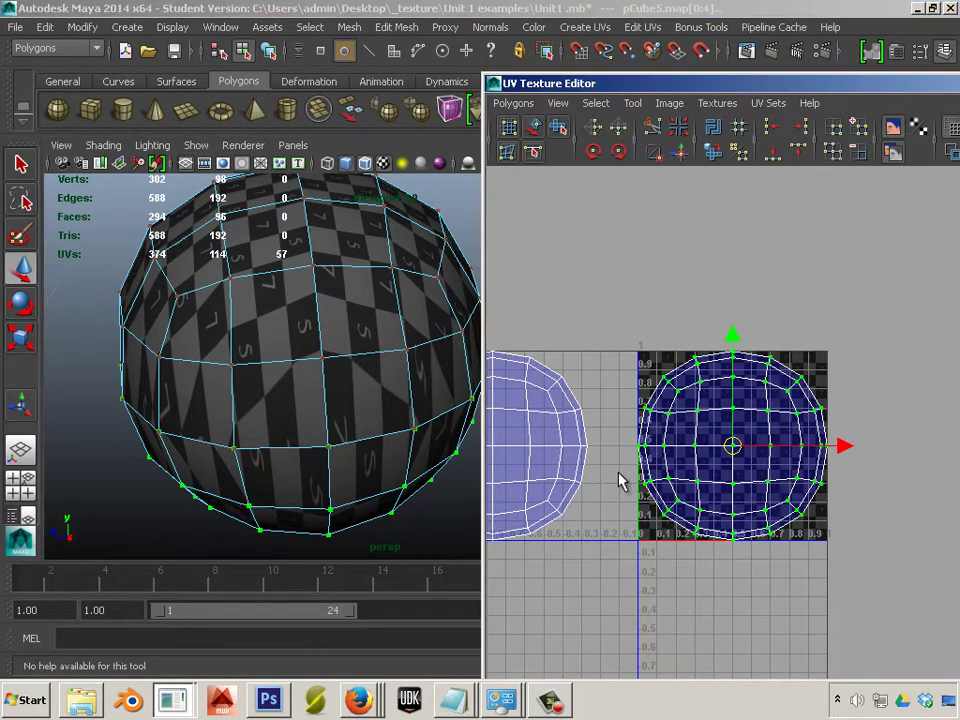
{"action": "middle_click_drag", "start_coordinate": [624, 480], "coordinate": [713, 441], "text": "alt"}
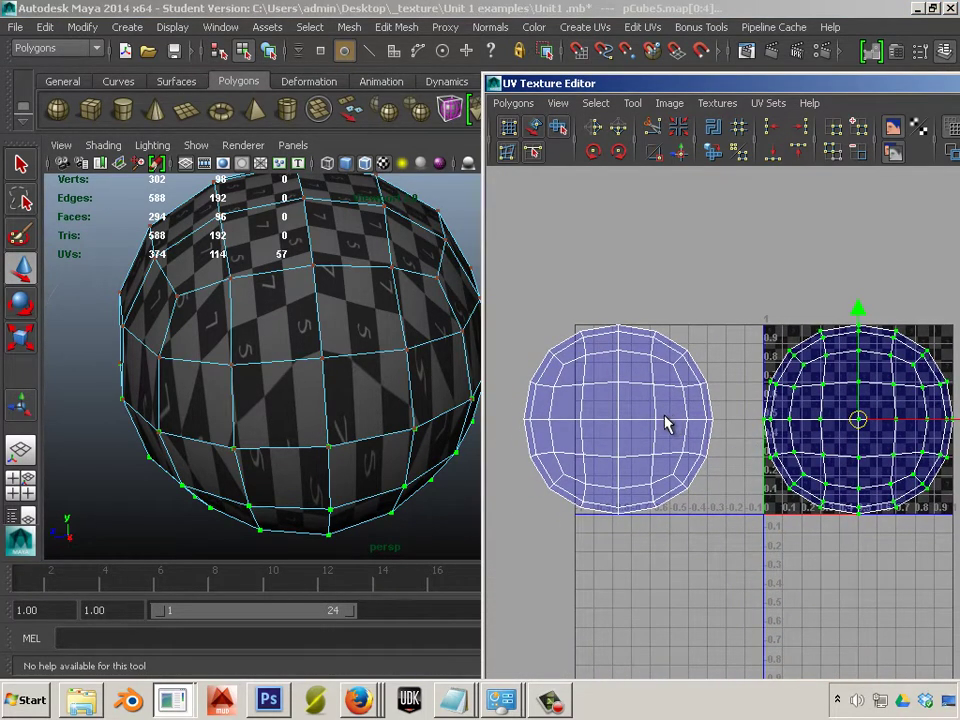
{"action": "right_click_drag", "start_coordinate": [668, 424], "coordinate": [533, 317]}
{"action": "left_click_drag", "start_coordinate": [688, 604], "coordinate": [730, 588]}
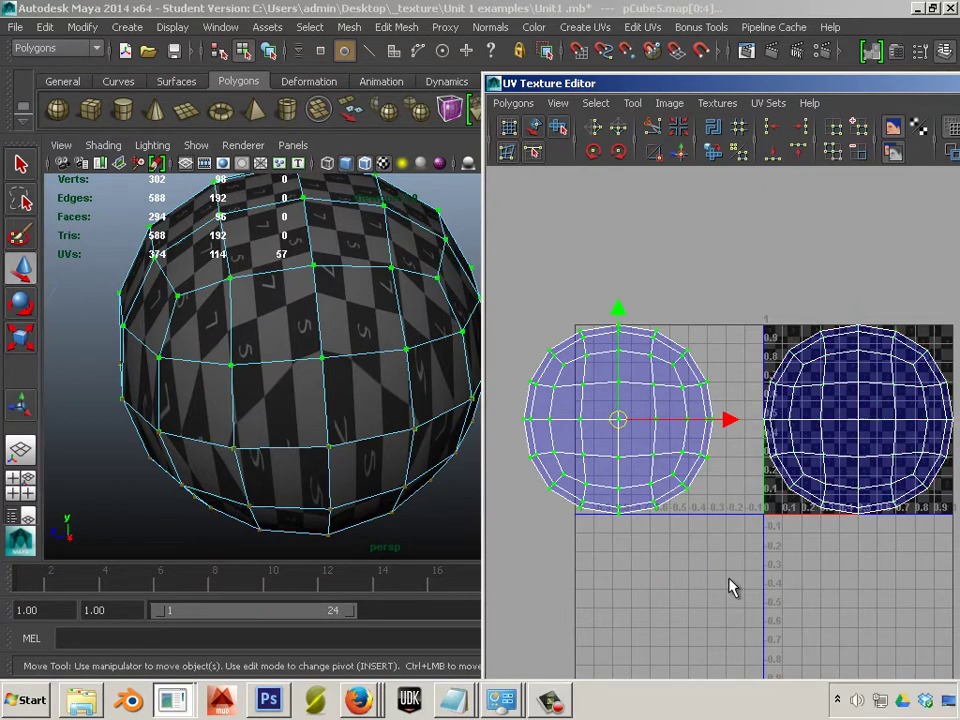
{"action": "left_click", "coordinate": [559, 129]}
{"action": "left_click_drag", "start_coordinate": [521, 521], "coordinate": [617, 520]}
- Select all UVs of the sphere's lower-half shell and unfold them with the Smooth UV Tool
{"action": "left_click_drag", "start_coordinate": [439, 424], "coordinate": [368, 435], "text": "alt"}
{"action": "left_click_drag", "start_coordinate": [745, 270], "coordinate": [957, 590]}
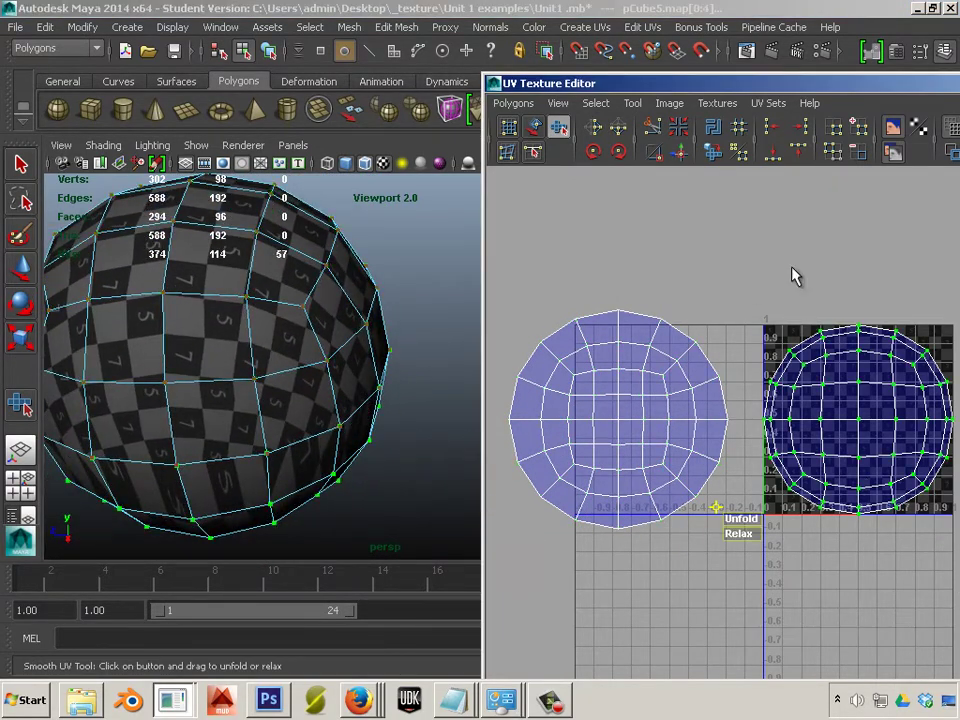
{"action": "left_click", "coordinate": [565, 130]}
{"action": "left_click_drag", "start_coordinate": [738, 523], "coordinate": [814, 529]}
- Examine the checker pattern across the sphere and along the seam between its two halves
{"action": "right_click_drag", "start_coordinate": [377, 437], "coordinate": [355, 455], "text": "alt"}
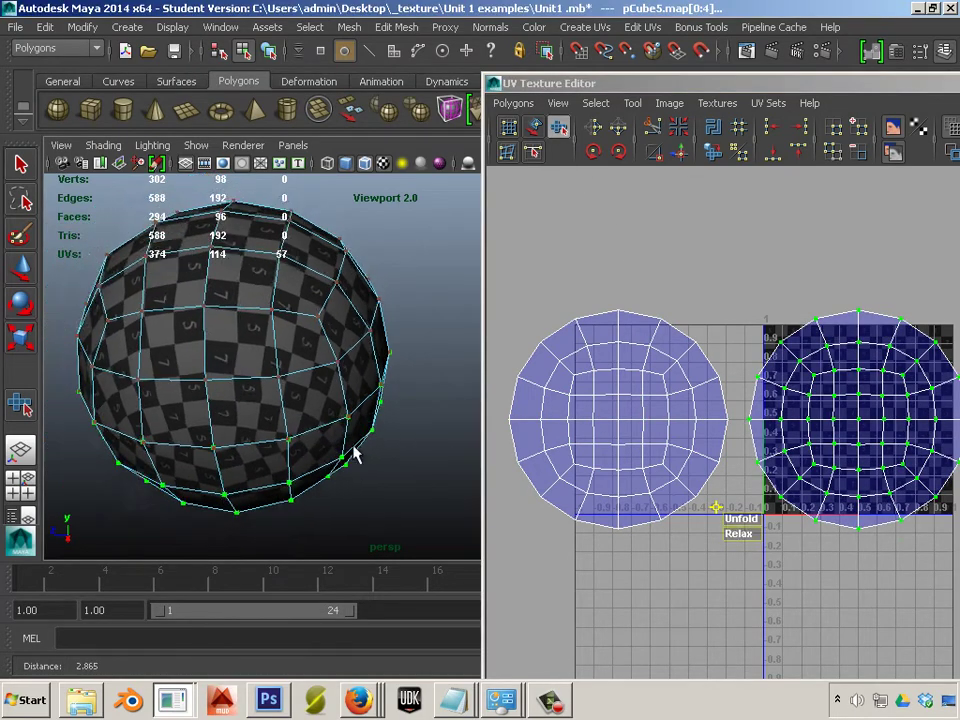
{"action": "left_click_drag", "start_coordinate": [355, 455], "coordinate": [360, 422], "text": "alt"}
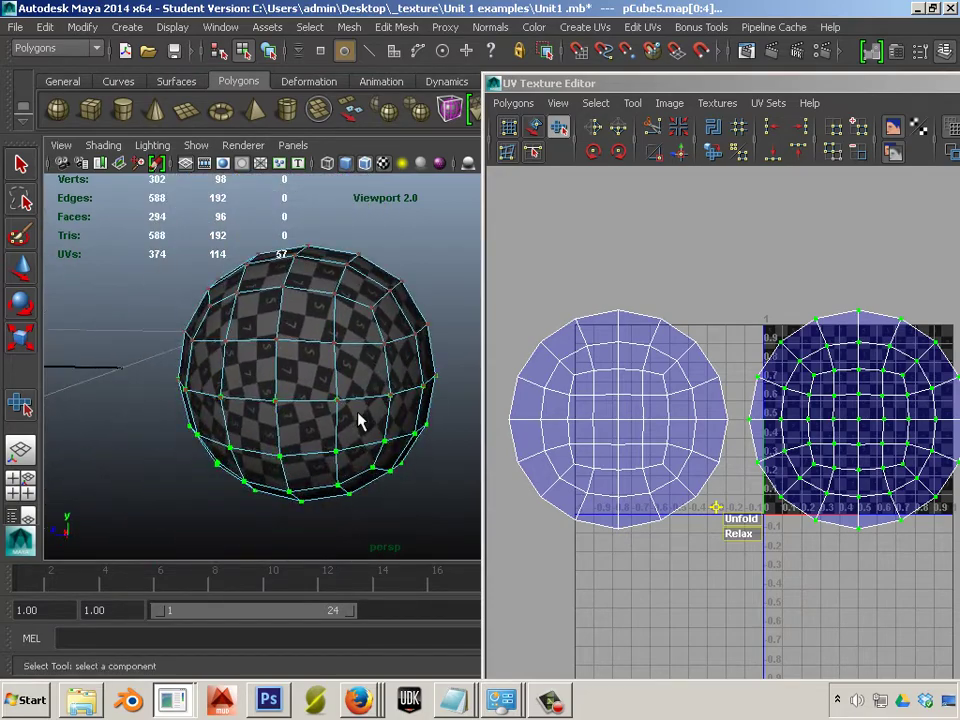
{"action": "right_click_drag", "start_coordinate": [343, 407], "coordinate": [372, 430], "text": "alt"}
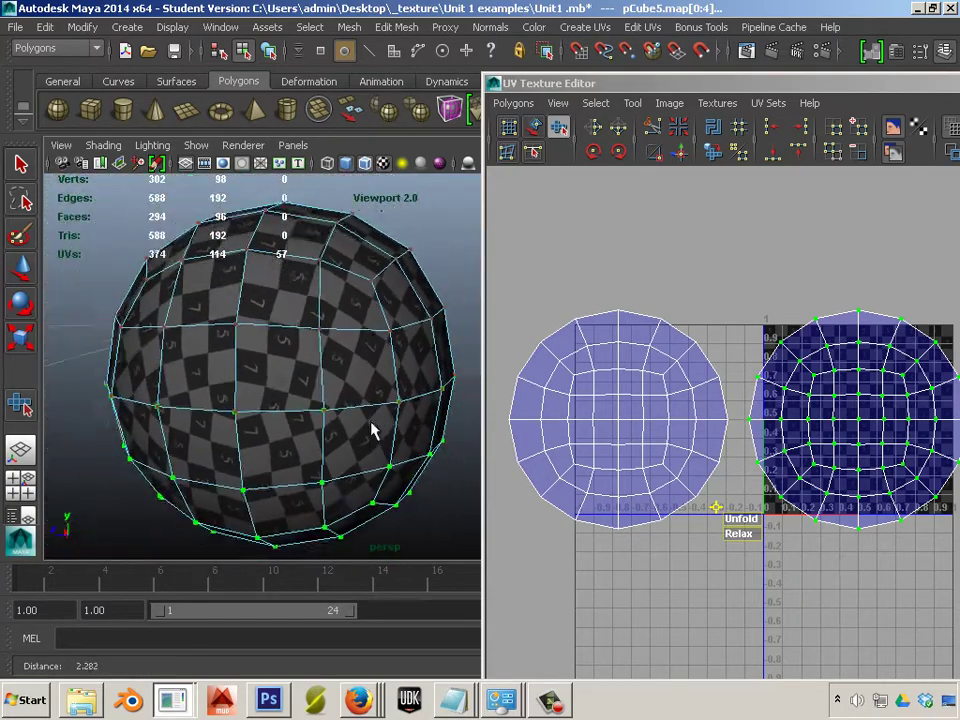
{"action": "left_click_drag", "start_coordinate": [372, 430], "coordinate": [343, 462], "text": "alt"}
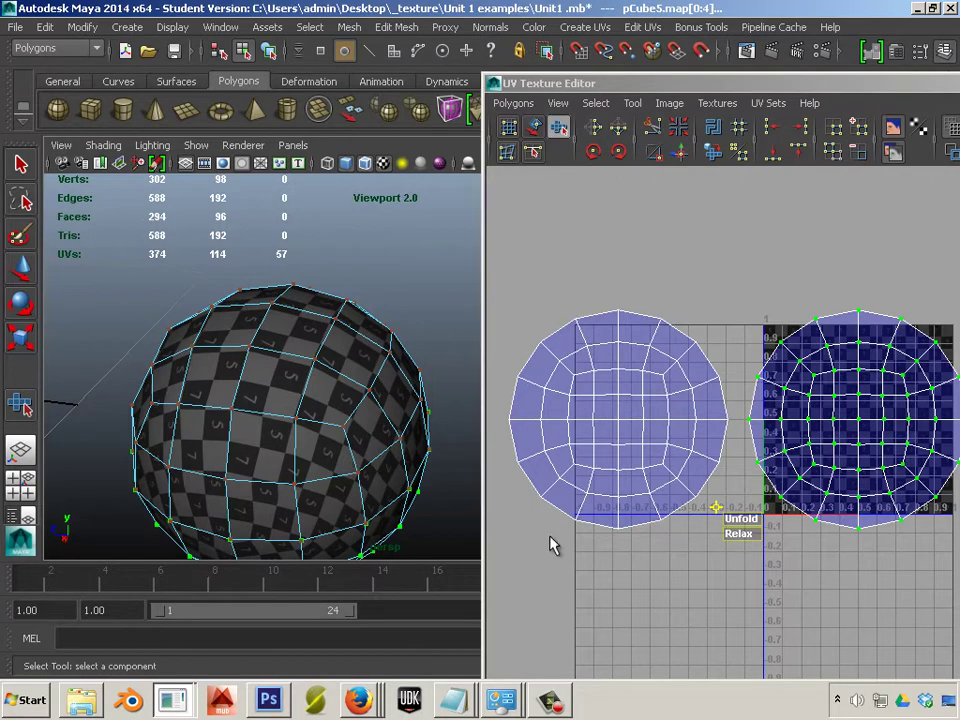
{"action": "right_click_drag", "start_coordinate": [425, 502], "coordinate": [332, 477], "text": "alt"}
{"action": "middle_click_drag", "start_coordinate": [368, 473], "coordinate": [452, 456], "text": "alt"}
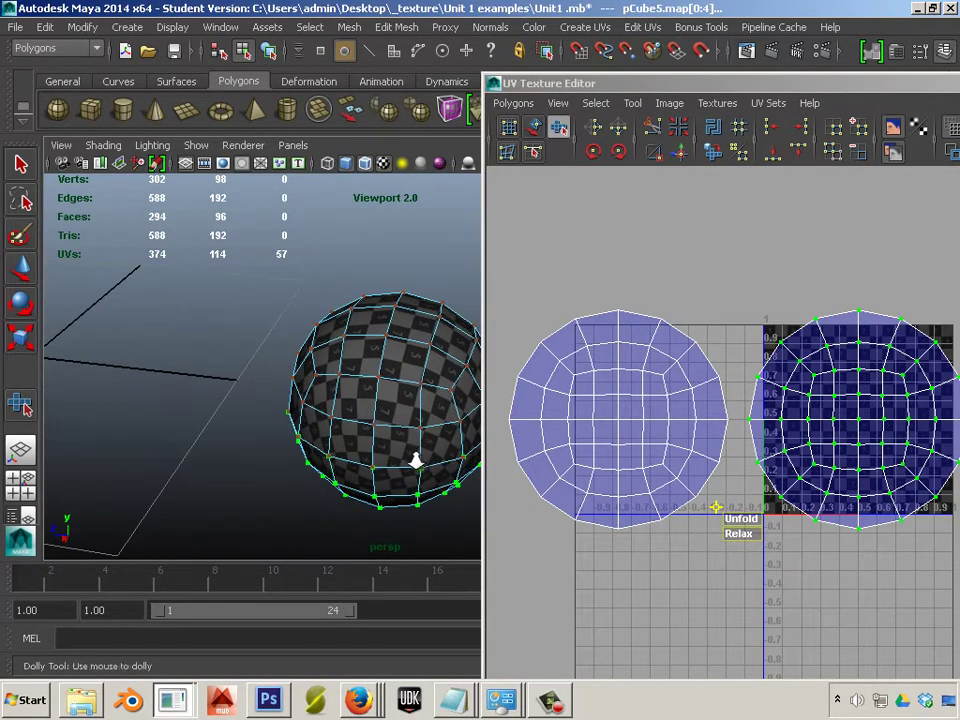
{"action": "right_click_drag", "start_coordinate": [418, 464], "coordinate": [303, 428], "text": "alt"}
- Return the sphere to object mode and move it along the Z axis until it sits beside the cylinder
{"action": "scroll", "coordinate": [340, 432], "scroll_direction": "down", "scroll_amount": 4}
{"action": "right_click_drag", "start_coordinate": [388, 368], "coordinate": [428, 340]}
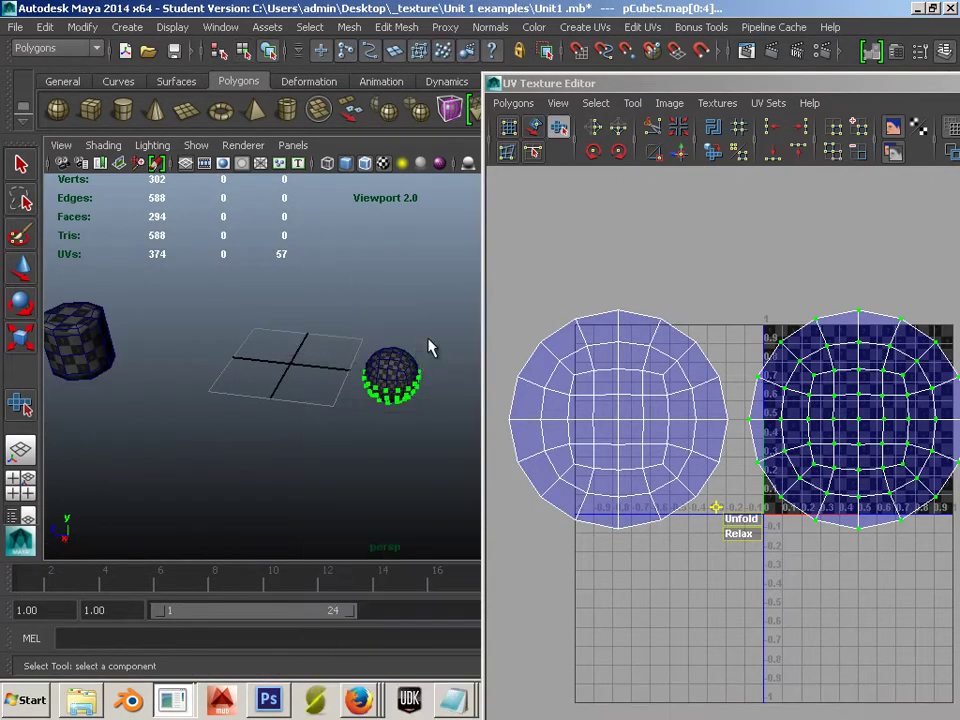
{"action": "left_click", "coordinate": [20, 267]}
{"action": "left_click_drag", "start_coordinate": [359, 381], "coordinate": [173, 347]}
{"action": "middle_click_drag", "start_coordinate": [78, 344], "coordinate": [242, 359], "text": "alt"}
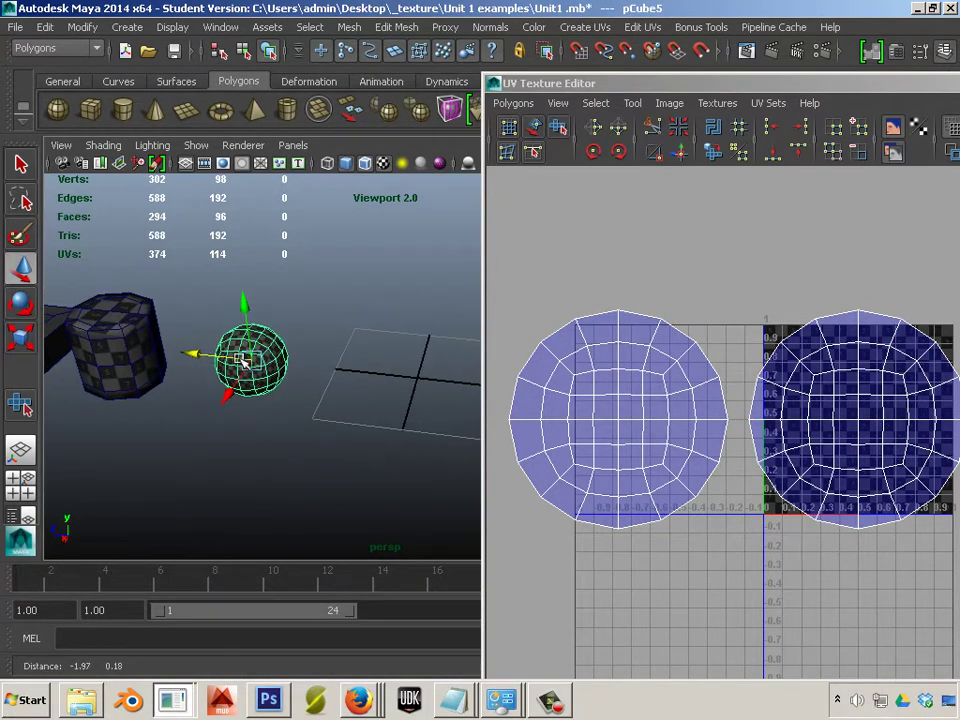
{"action": "left_click_drag", "start_coordinate": [198, 358], "coordinate": [174, 353]}
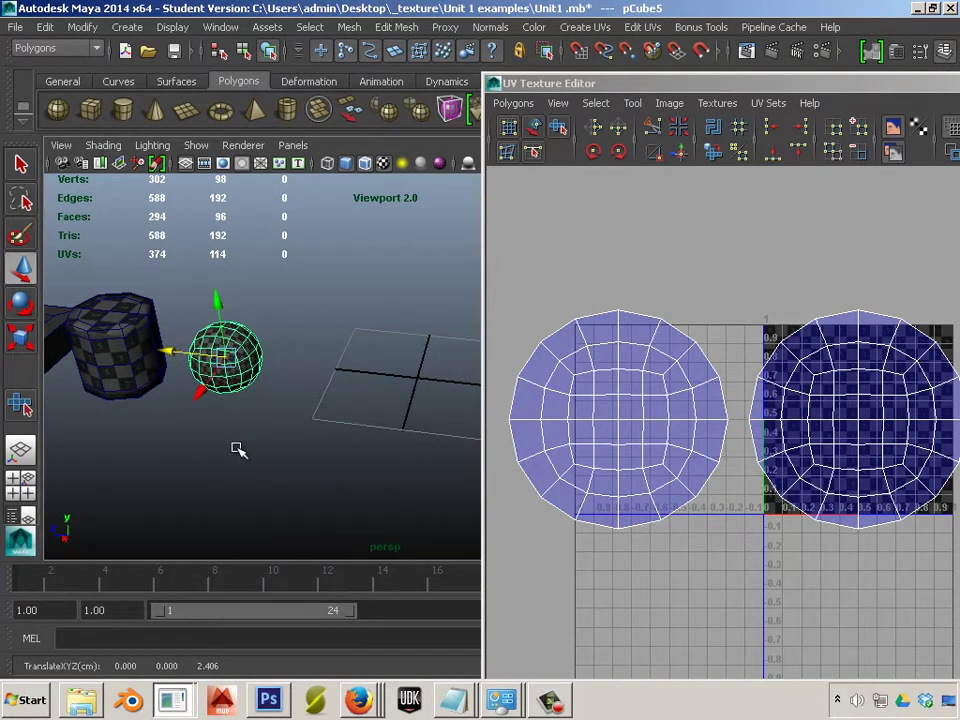
{"action": "left_click", "coordinate": [272, 469]}
{"action": "left_click_drag", "start_coordinate": [323, 484], "coordinate": [311, 474], "text": "alt"}
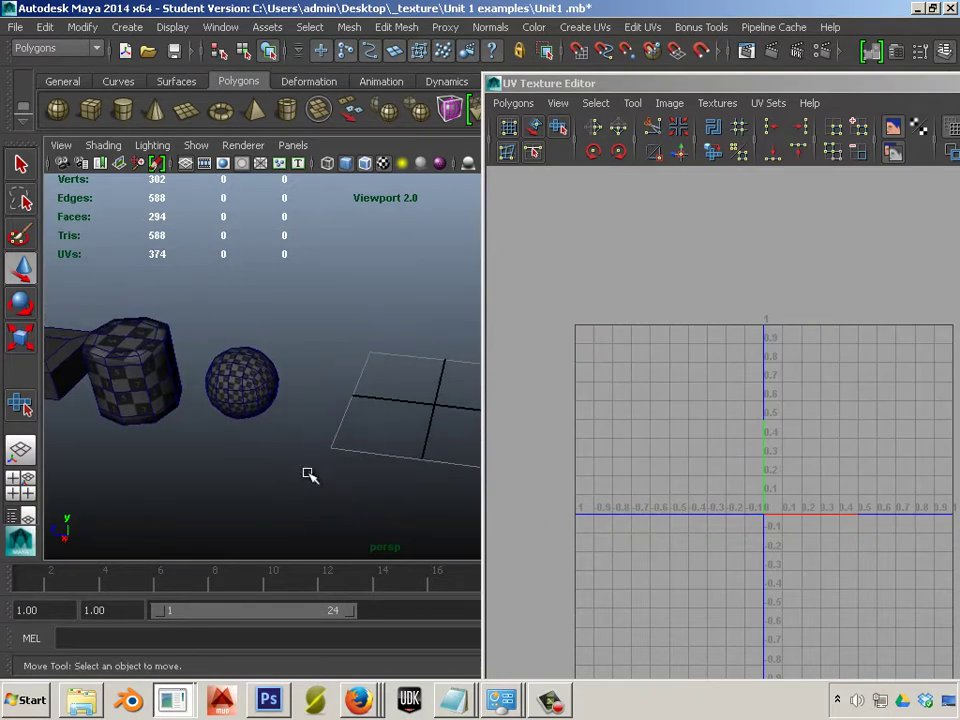
{"action": "key", "text": "ctrl+z"}
- Move the sphere along the Z axis past the grid to the side opposite the other shapes
{"action": "left_click_drag", "start_coordinate": [289, 536], "coordinate": [300, 454], "text": "alt"}
{"action": "right_click_drag", "start_coordinate": [300, 454], "coordinate": [478, 510], "text": "alt"}
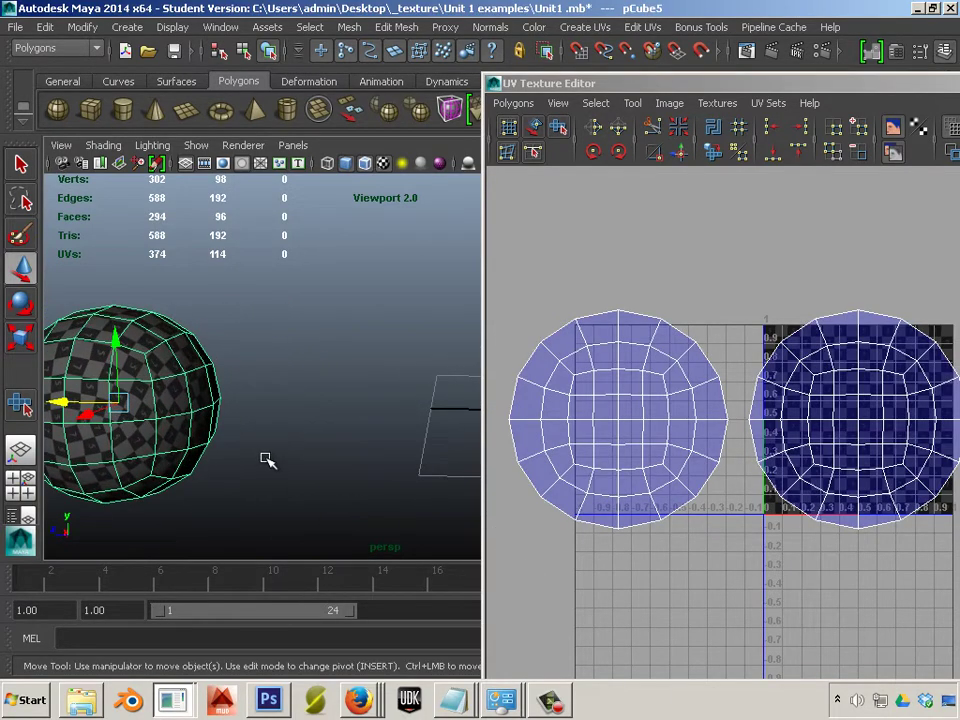
{"action": "middle_click_drag", "start_coordinate": [268, 461], "coordinate": [373, 456], "text": "alt"}
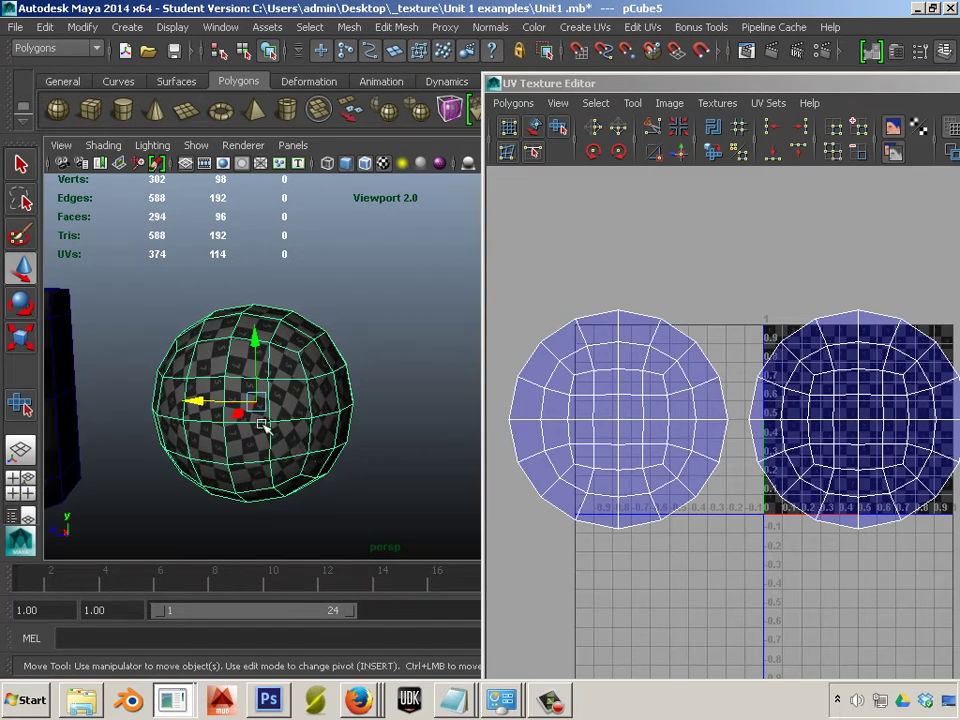
{"action": "right_click_drag", "start_coordinate": [389, 467], "coordinate": [255, 467], "text": "alt"}
{"action": "middle_click_drag", "start_coordinate": [255, 467], "coordinate": [290, 461], "text": "alt"}
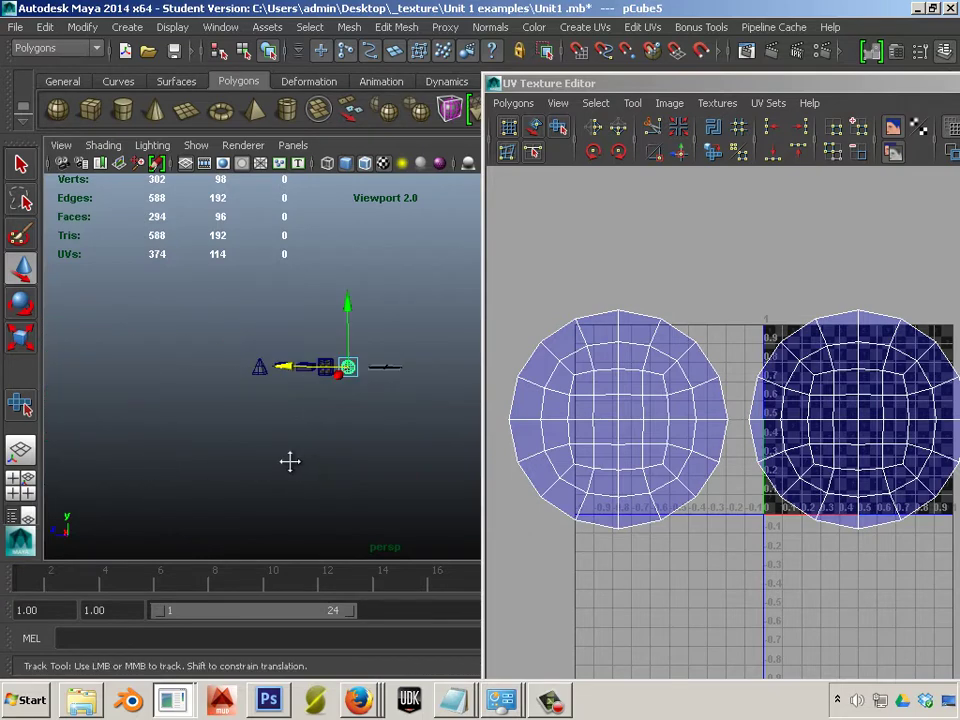
{"action": "left_click_drag", "start_coordinate": [290, 461], "coordinate": [102, 470], "text": "alt"}
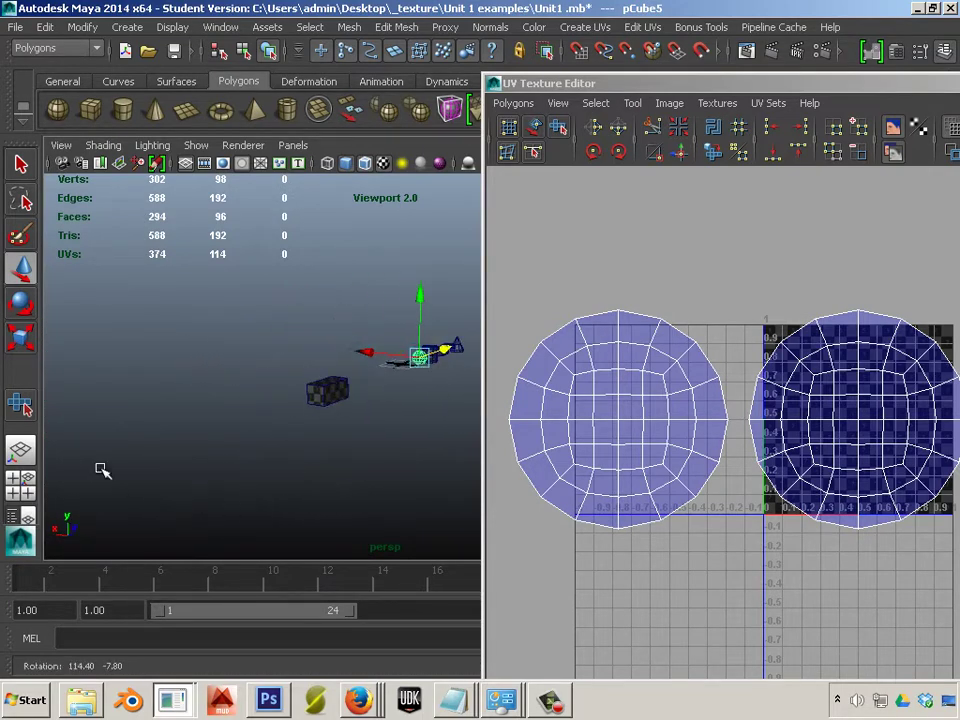
{"action": "middle_click_drag", "start_coordinate": [365, 444], "coordinate": [283, 439], "text": "alt"}
{"action": "left_click_drag", "start_coordinate": [325, 441], "coordinate": [203, 457], "text": "alt"}
{"action": "middle_click_drag", "start_coordinate": [287, 446], "coordinate": [235, 483], "text": "alt"}
{"action": "right_click_drag", "start_coordinate": [310, 480], "coordinate": [468, 468], "text": "alt"}
{"action": "middle_click_drag", "start_coordinate": [475, 463], "coordinate": [410, 457], "text": "alt"}
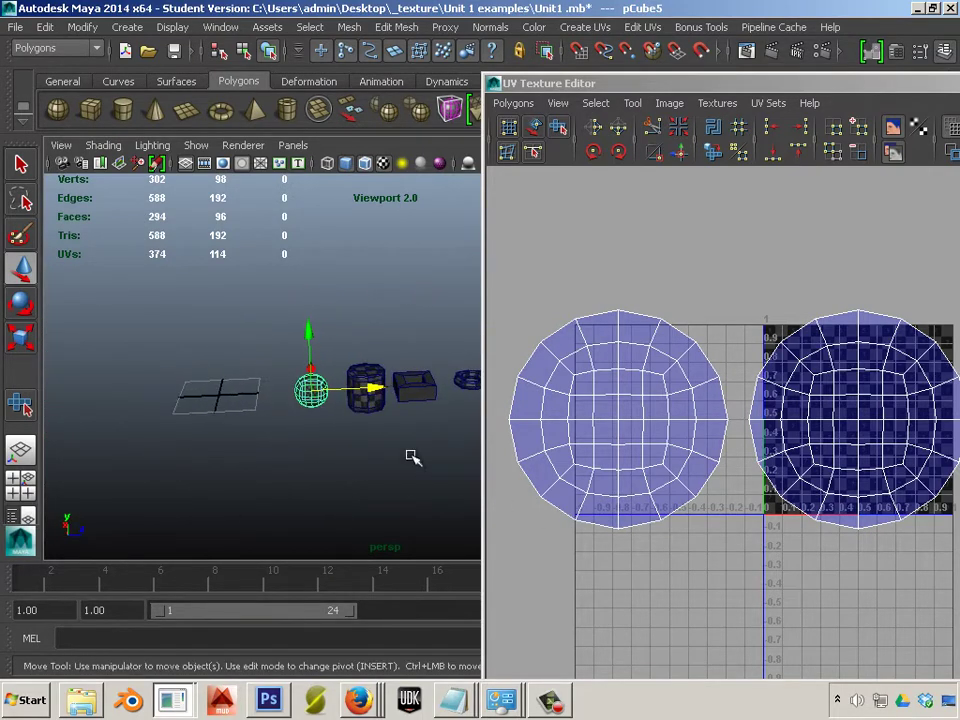
{"action": "left_click_drag", "start_coordinate": [383, 393], "coordinate": [115, 397]}
- Select the cylinder and move it along the Z axis onto the grid's centre
{"action": "left_click", "coordinate": [390, 405]}
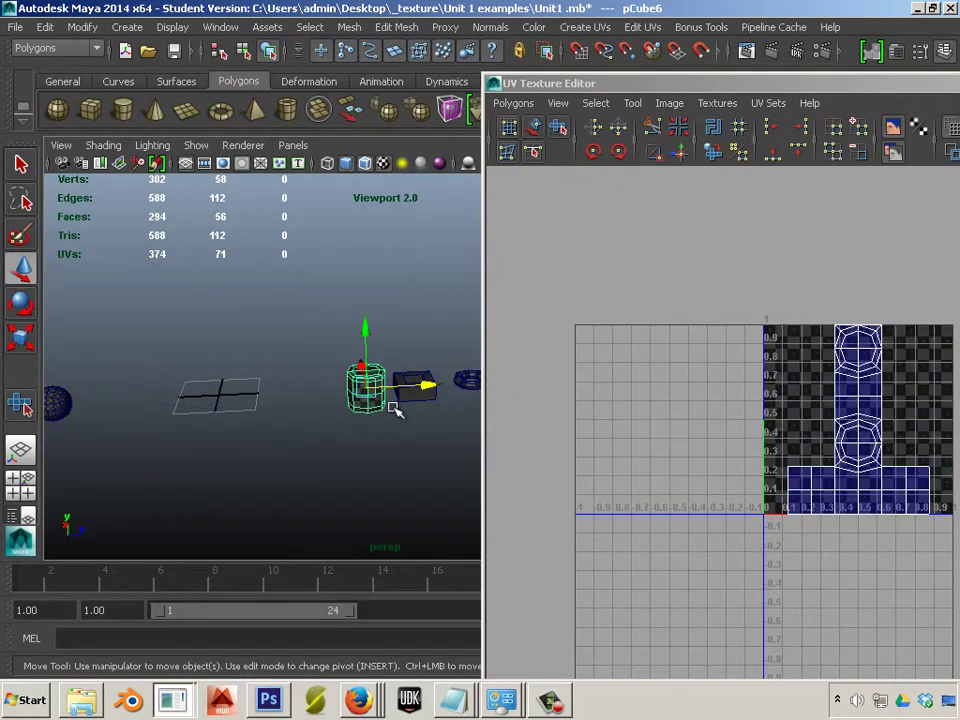
{"action": "left_click_drag", "start_coordinate": [418, 387], "coordinate": [304, 383]}
{"action": "left_click_drag", "start_coordinate": [225, 497], "coordinate": [285, 420], "text": "alt"}
{"action": "middle_click_drag", "start_coordinate": [285, 420], "coordinate": [358, 412], "text": "alt"}
{"action": "right_click_drag", "start_coordinate": [358, 412], "coordinate": [605, 560], "text": "alt"}
{"action": "middle_click_drag", "start_coordinate": [370, 444], "coordinate": [488, 306], "text": "alt"}
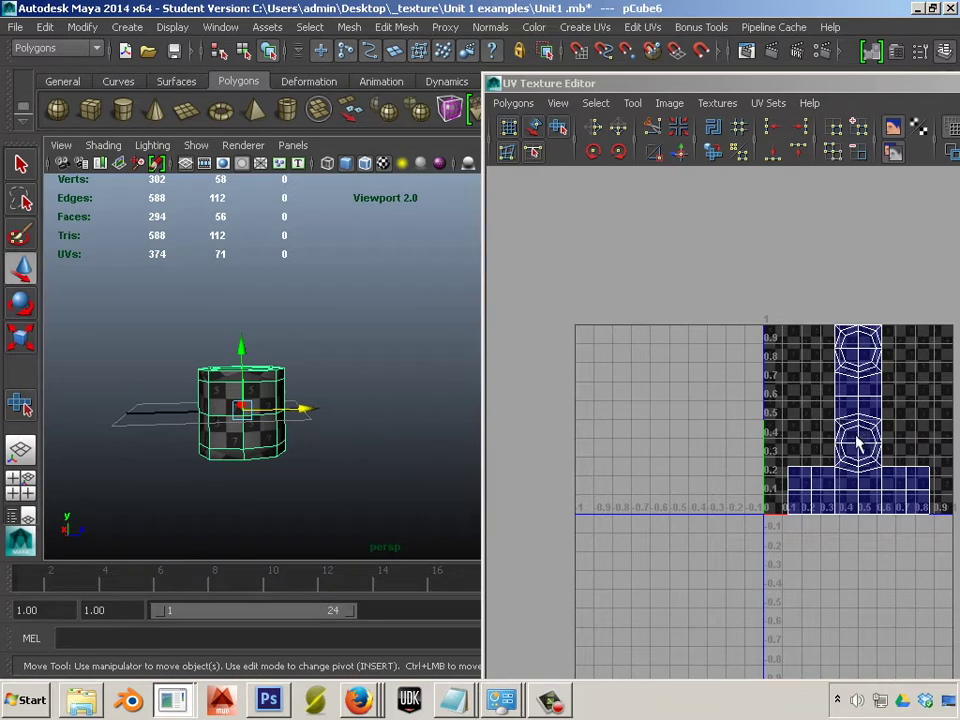
- Select the faces around the cylinder's wall from the side view, leaving out its top and bottom caps
{"action": "left_click", "coordinate": [857, 441]}
{"action": "key", "text": "space"}
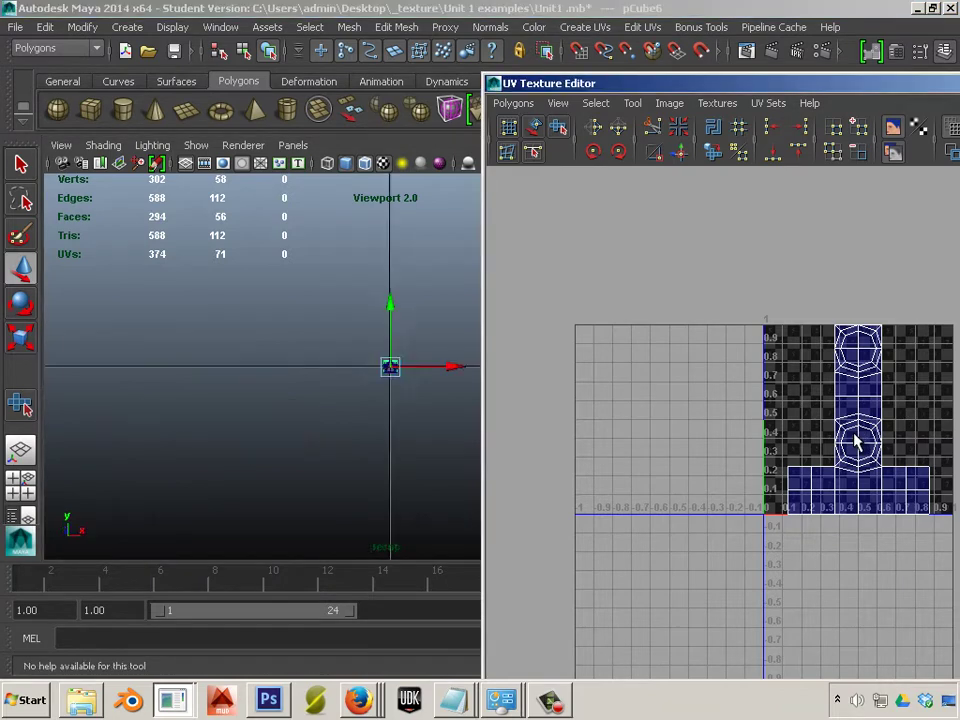
{"action": "scroll", "coordinate": [856, 441], "scroll_direction": "up", "scroll_amount": 1}
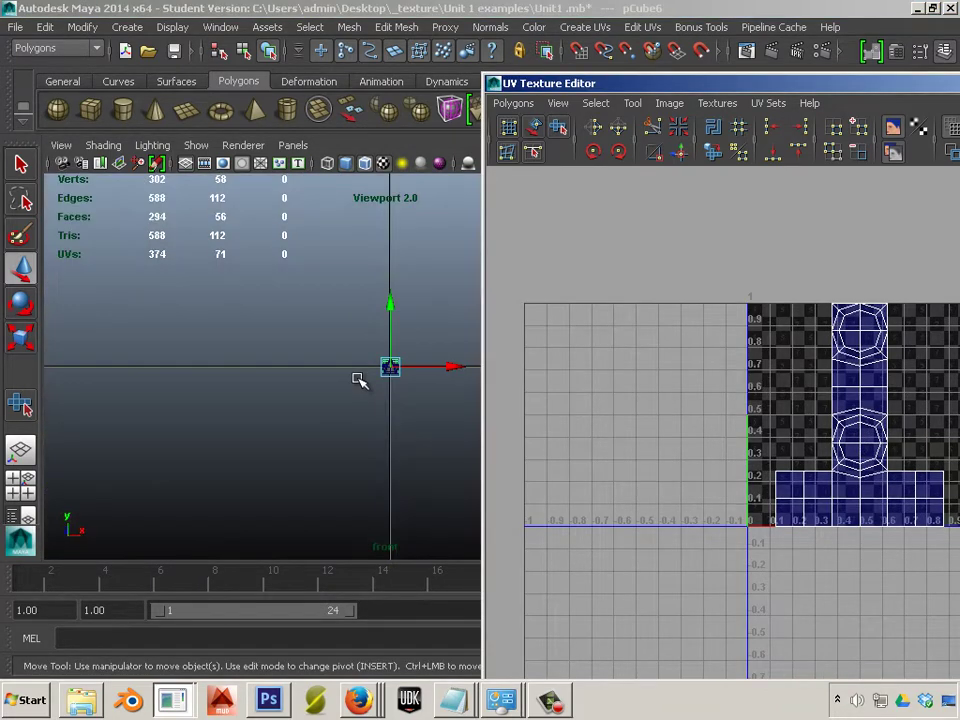
{"action": "scroll", "coordinate": [357, 386], "scroll_direction": "up", "scroll_amount": 2}
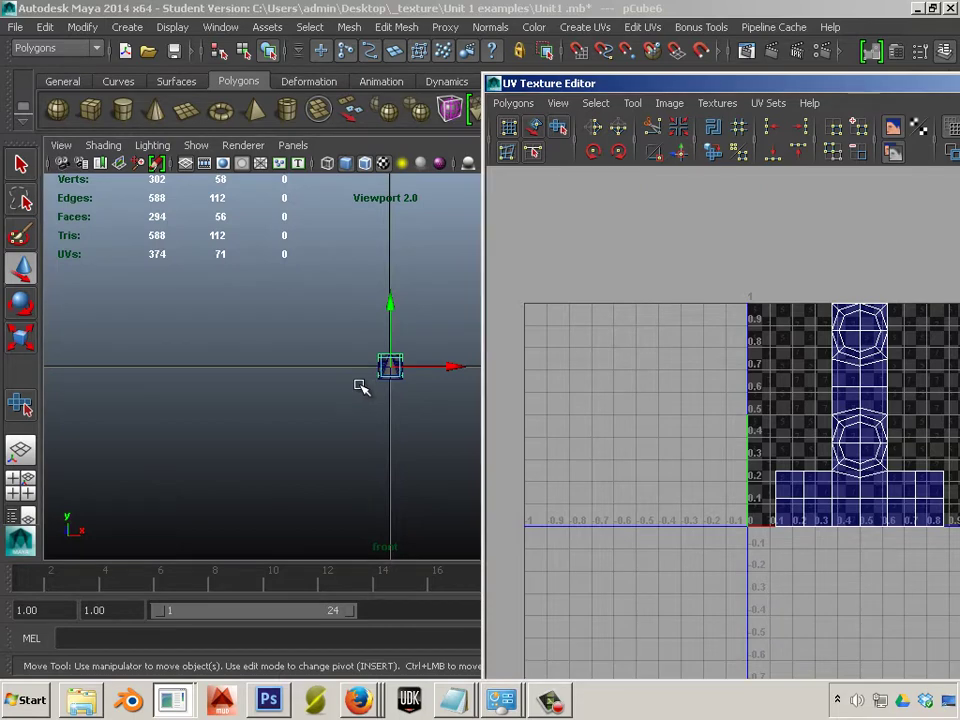
{"action": "key", "text": "space"}
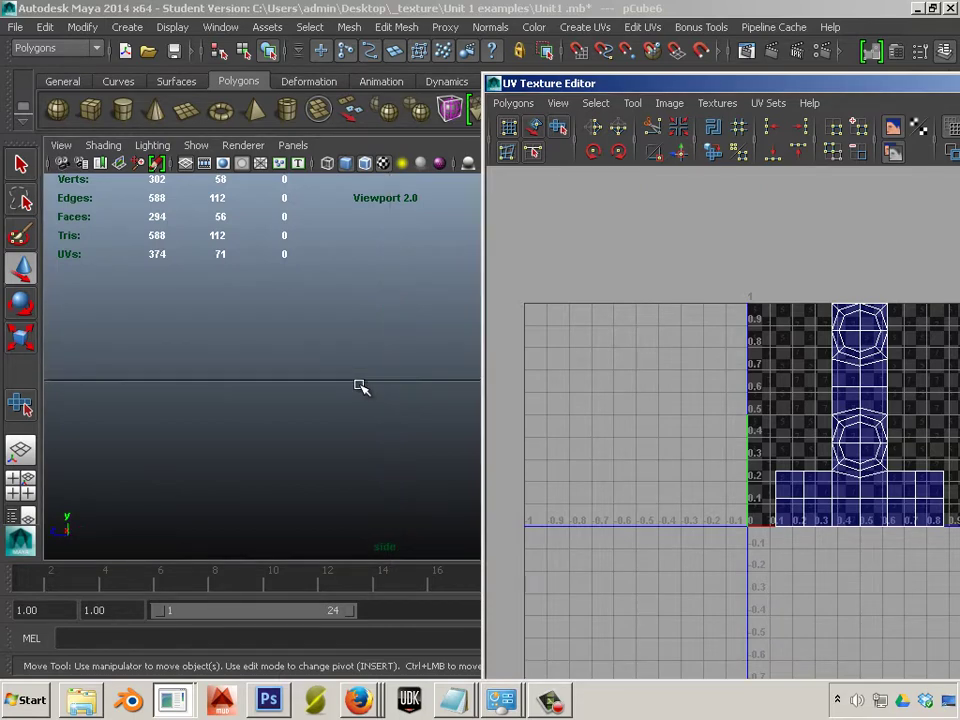
{"action": "key", "text": "f"}
{"action": "right_click_drag", "start_coordinate": [348, 349], "coordinate": [805, 622], "text": "alt"}
{"action": "middle_click_drag", "start_coordinate": [377, 391], "coordinate": [675, 594], "text": "alt"}
{"action": "middle_click_drag", "start_coordinate": [396, 429], "coordinate": [350, 418], "text": "alt"}
{"action": "right_click_drag", "start_coordinate": [350, 418], "coordinate": [549, 506], "text": "alt"}
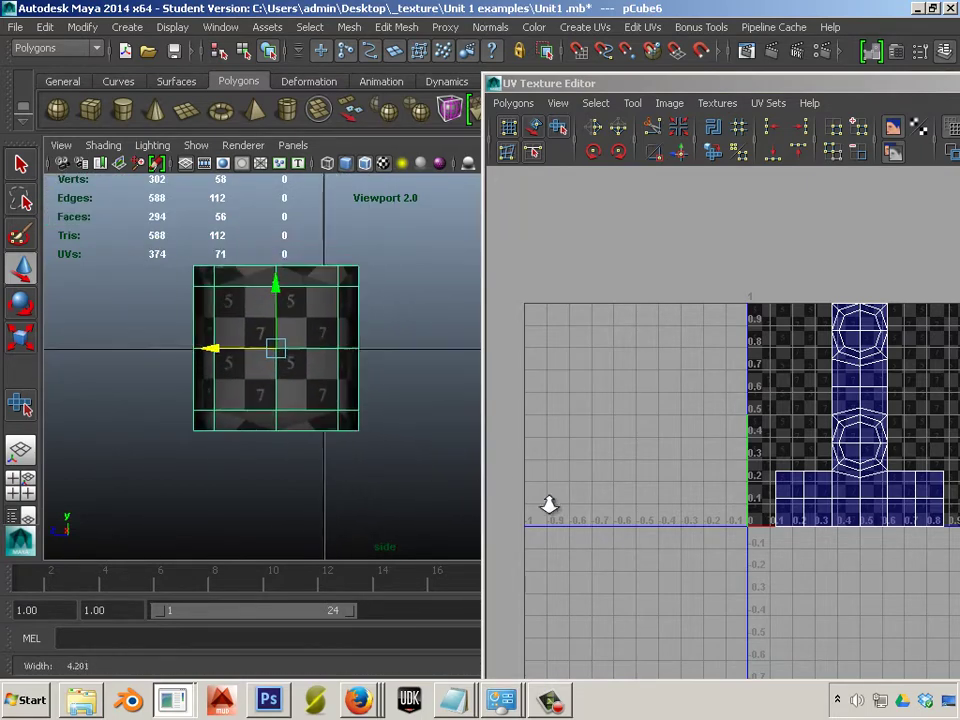
{"action": "middle_click_drag", "start_coordinate": [369, 422], "coordinate": [373, 398], "text": "alt"}
{"action": "right_click_drag", "start_coordinate": [369, 385], "coordinate": [372, 372]}
{"action": "left_click_drag", "start_coordinate": [205, 289], "coordinate": [456, 466]}
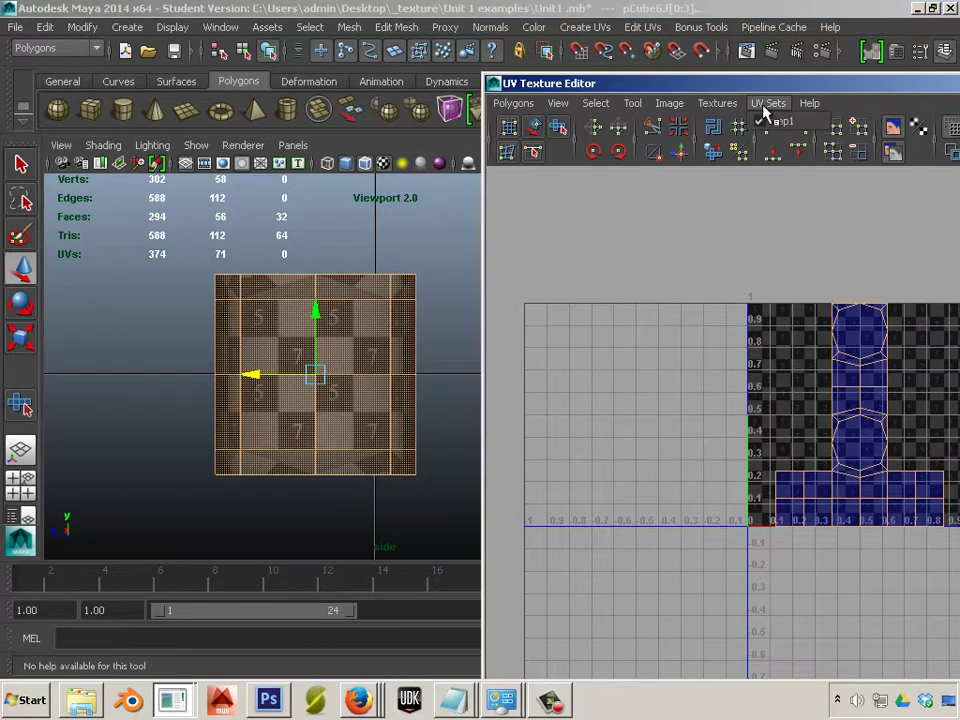
- Apply Cylindrical Mapping to the cylinder's selected wall faces
{"action": "left_click", "coordinate": [717, 103]}
{"action": "left_click", "coordinate": [578, 35]}
{"action": "left_click", "coordinate": [577, 30]}
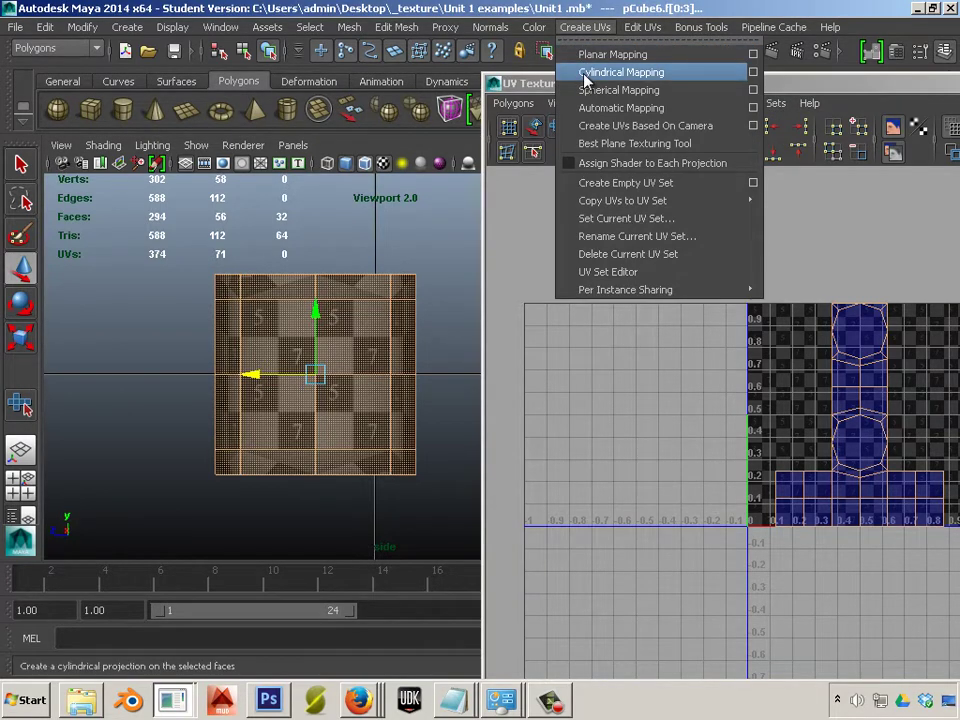
{"action": "left_click", "coordinate": [680, 84]}
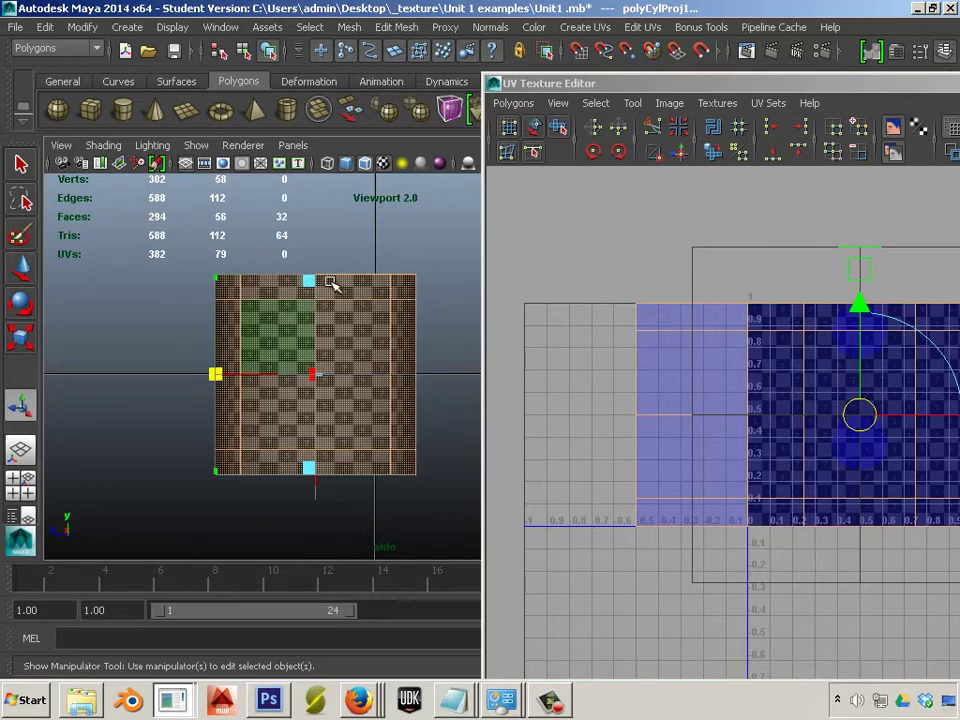
- Examine the checker pattern on the cylinder's wall in the perspective view for stretching
{"action": "key", "text": "space"}
{"action": "key", "text": "space"}
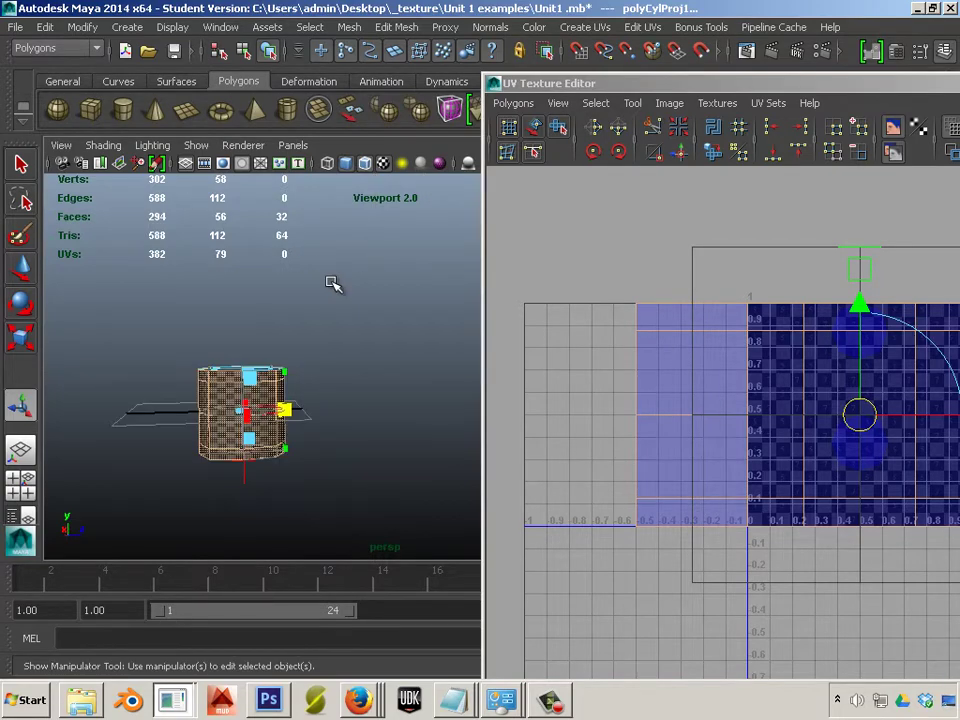
{"action": "left_click_drag", "start_coordinate": [336, 285], "coordinate": [408, 523], "text": "alt"}
{"action": "scroll", "coordinate": [405, 500], "scroll_direction": "up", "scroll_amount": 5}
{"action": "middle_click_drag", "start_coordinate": [268, 305], "coordinate": [293, 315], "text": "alt"}
{"action": "right_click_drag", "start_coordinate": [293, 315], "coordinate": [425, 332], "text": "alt"}
{"action": "middle_click_drag", "start_coordinate": [425, 332], "coordinate": [379, 366], "text": "alt"}
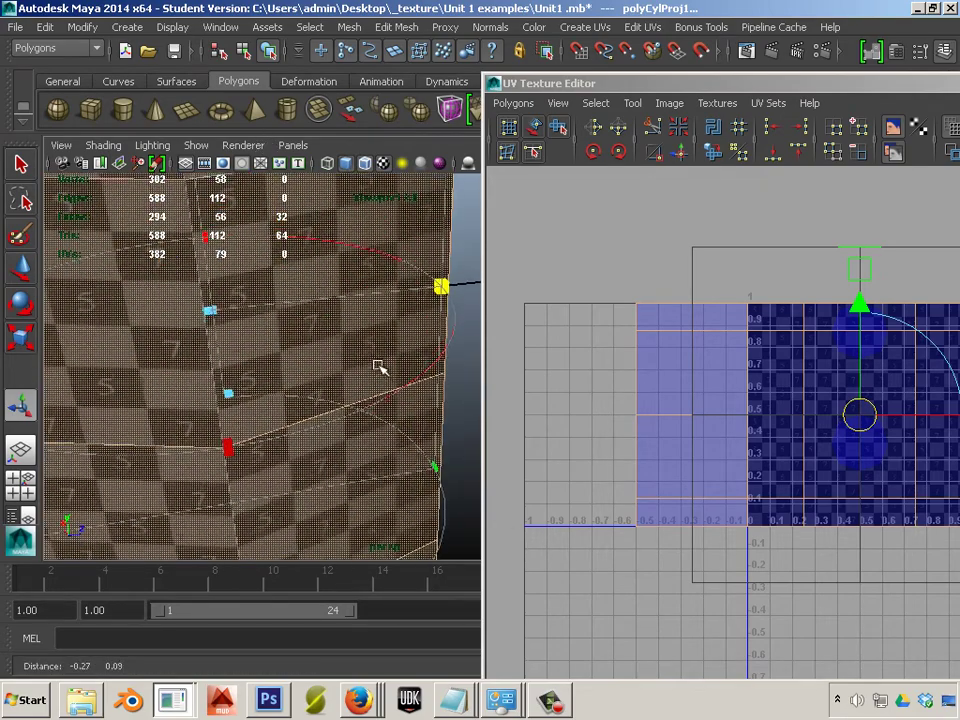
{"action": "right_click_drag", "start_coordinate": [379, 366], "coordinate": [324, 358], "text": "alt"}
{"action": "middle_click_drag", "start_coordinate": [287, 354], "coordinate": [326, 384], "text": "alt"}
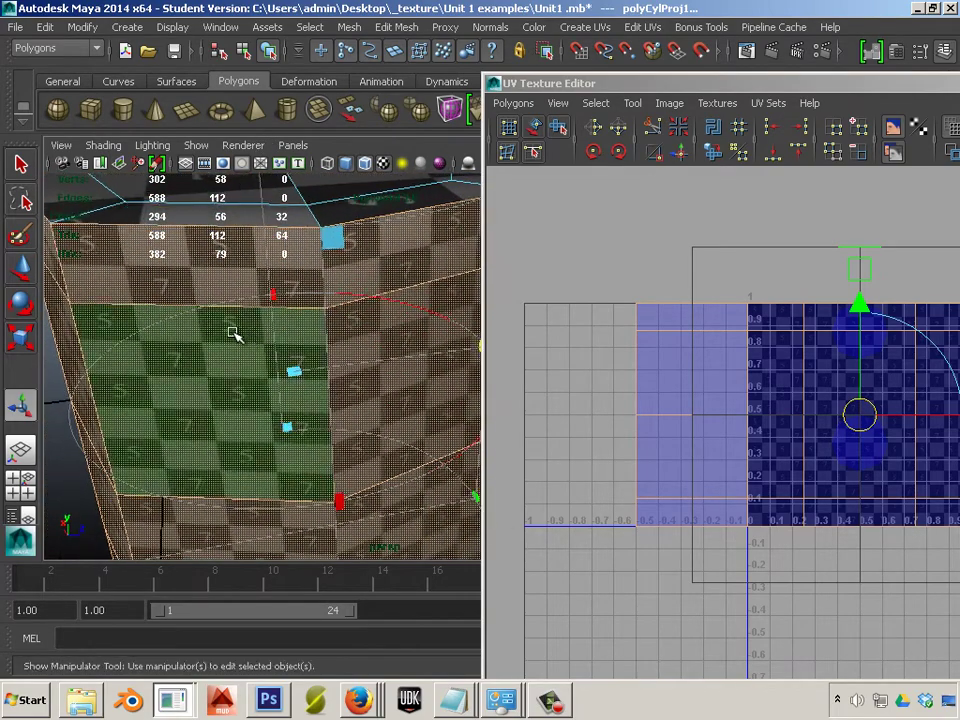
- Widen the cylindrical projection in U to about 2.8 UV units to even out the wall's checker squares, and return to object mode
{"action": "left_click_drag", "start_coordinate": [620, 84], "coordinate": [442, 84]}
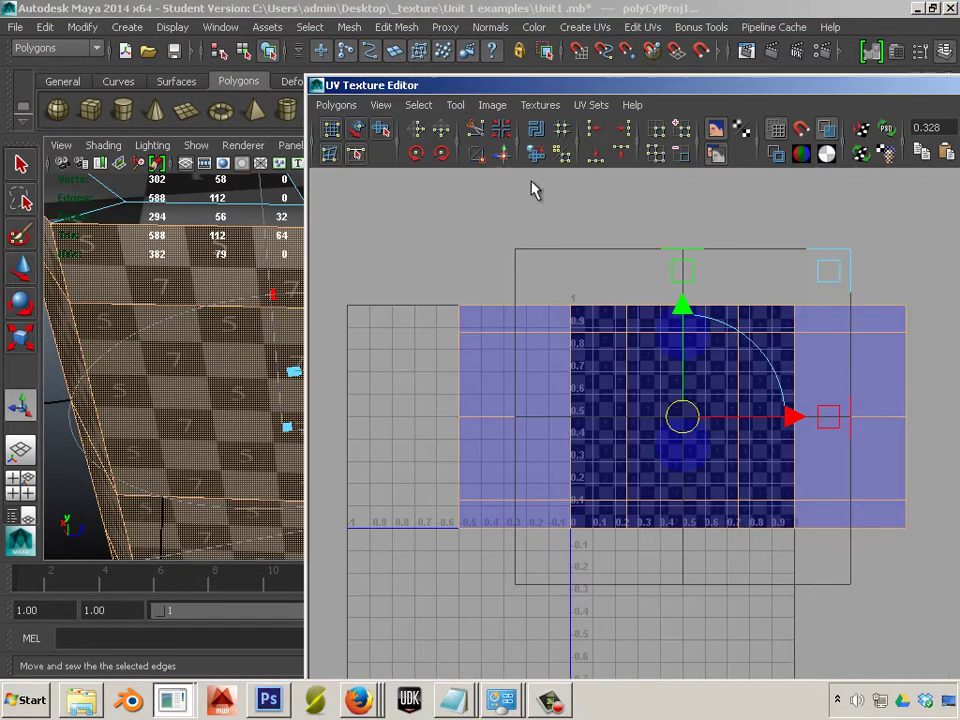
{"action": "left_click_drag", "start_coordinate": [828, 424], "coordinate": [895, 416]}
{"action": "left_click_drag", "start_coordinate": [618, 85], "coordinate": [662, 50]}
{"action": "scroll", "coordinate": [673, 517], "scroll_direction": "down", "scroll_amount": 2}
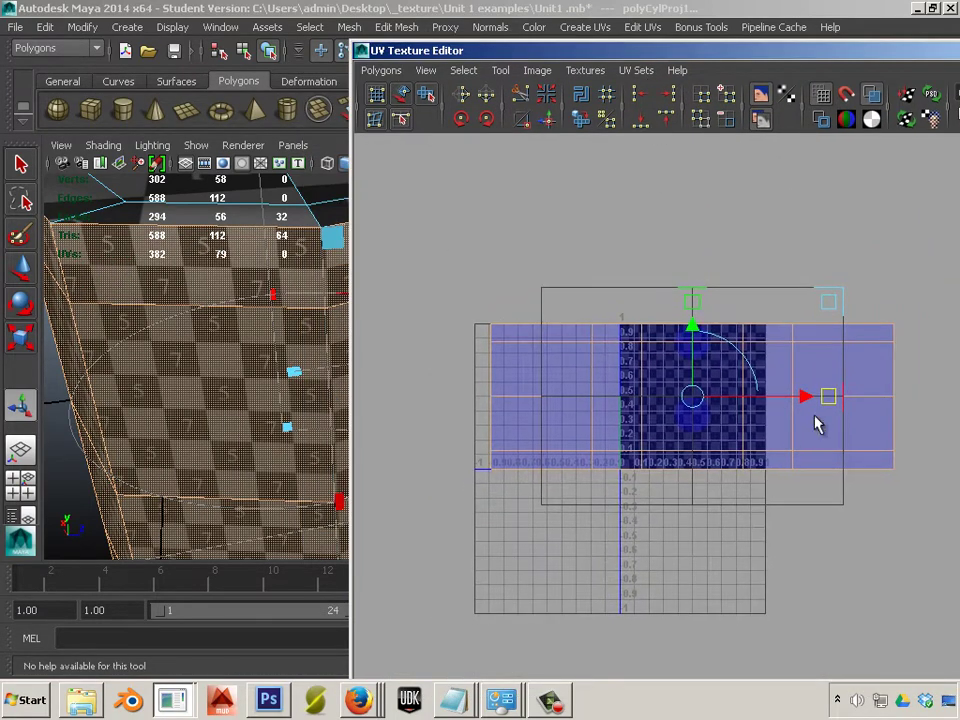
{"action": "mouse_move", "coordinate": [835, 398]}
{"action": "left_mouse_down"}
{"action": "mouse_move", "coordinate": [843, 398]}
{"action": "mouse_move", "coordinate": [823, 403]}
{"action": "left_mouse_up"}
{"action": "left_click_drag", "start_coordinate": [420, 55], "coordinate": [673, 113]}
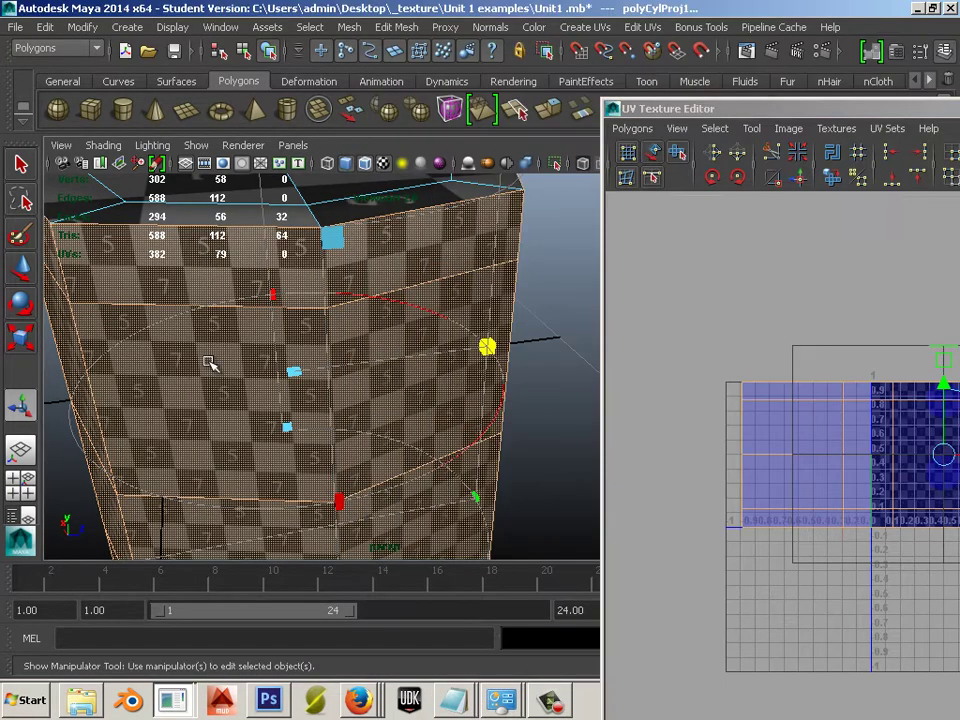
{"action": "right_click_drag", "start_coordinate": [214, 326], "coordinate": [317, 306]}
{"action": "scroll", "coordinate": [435, 392], "scroll_direction": "down", "scroll_amount": 4}
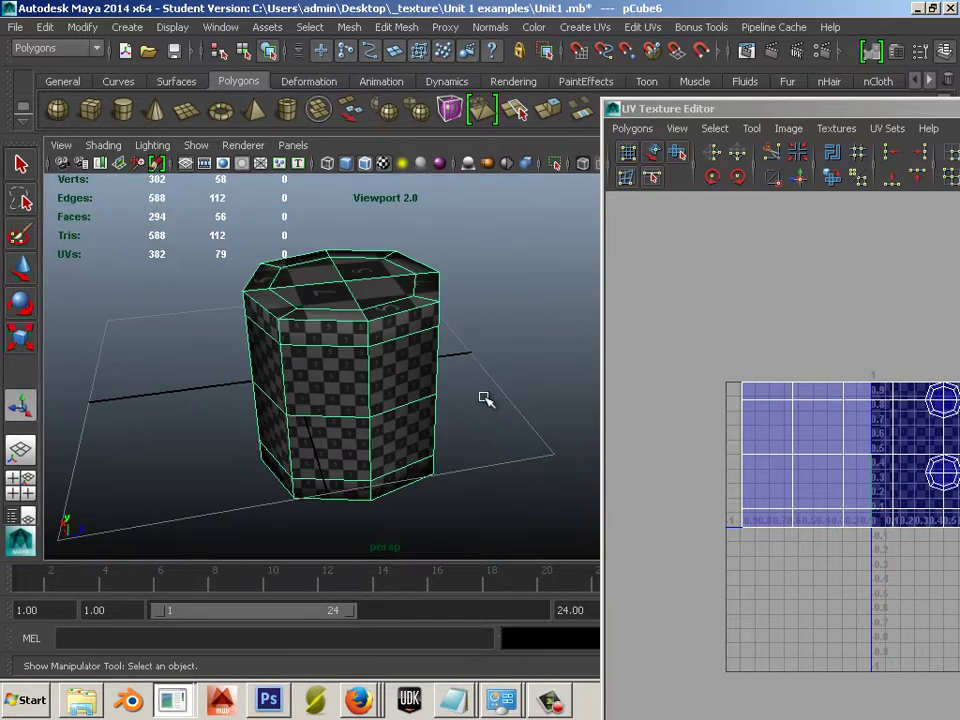
{"action": "left_click_drag", "start_coordinate": [485, 399], "coordinate": [452, 430], "text": "alt"}
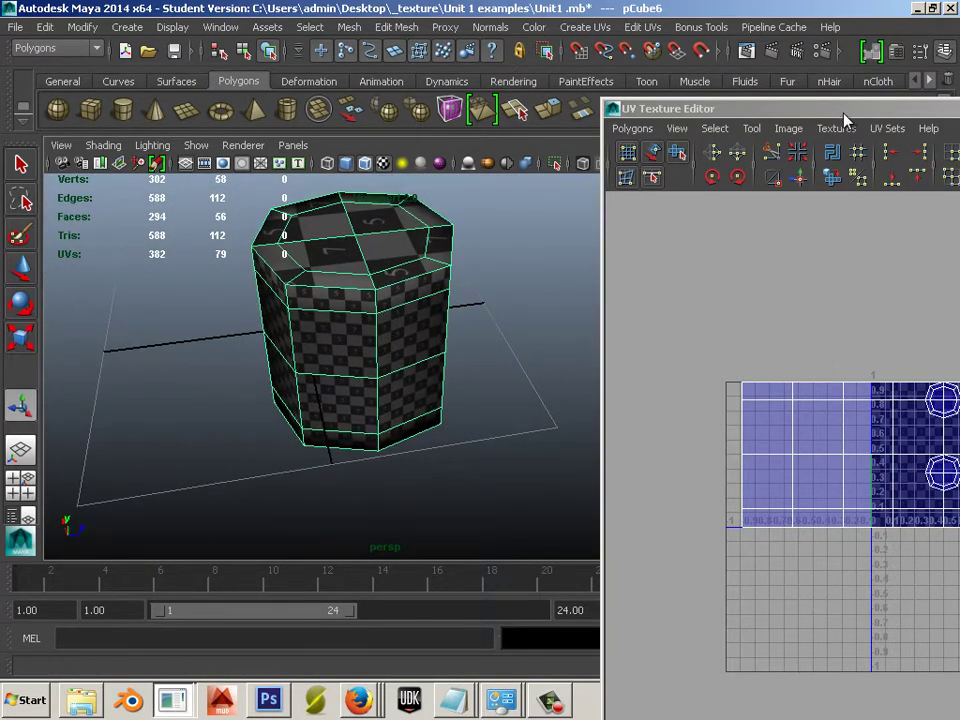
- Select the wall's whole UV shell and move it up in V, clear above the 0-1 texture space
{"action": "left_click_drag", "start_coordinate": [846, 112], "coordinate": [456, 120]}
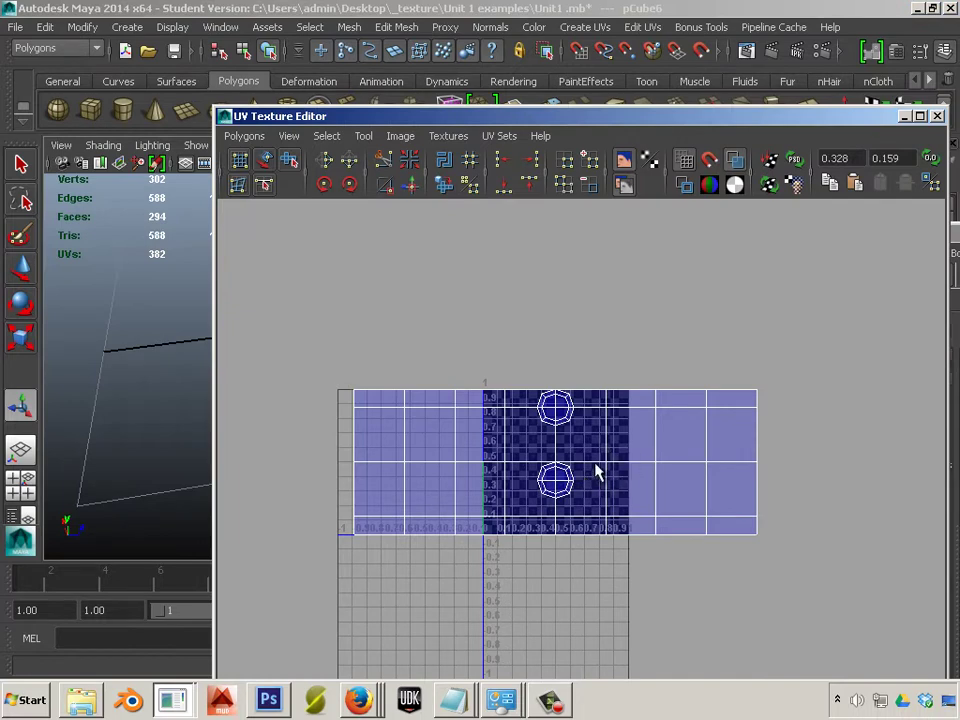
{"action": "right_click_drag", "start_coordinate": [652, 471], "coordinate": [722, 470]}
{"action": "left_click_drag", "start_coordinate": [804, 371], "coordinate": [692, 436]}
{"action": "right_click", "coordinate": [727, 423], "text": "ctrl"}
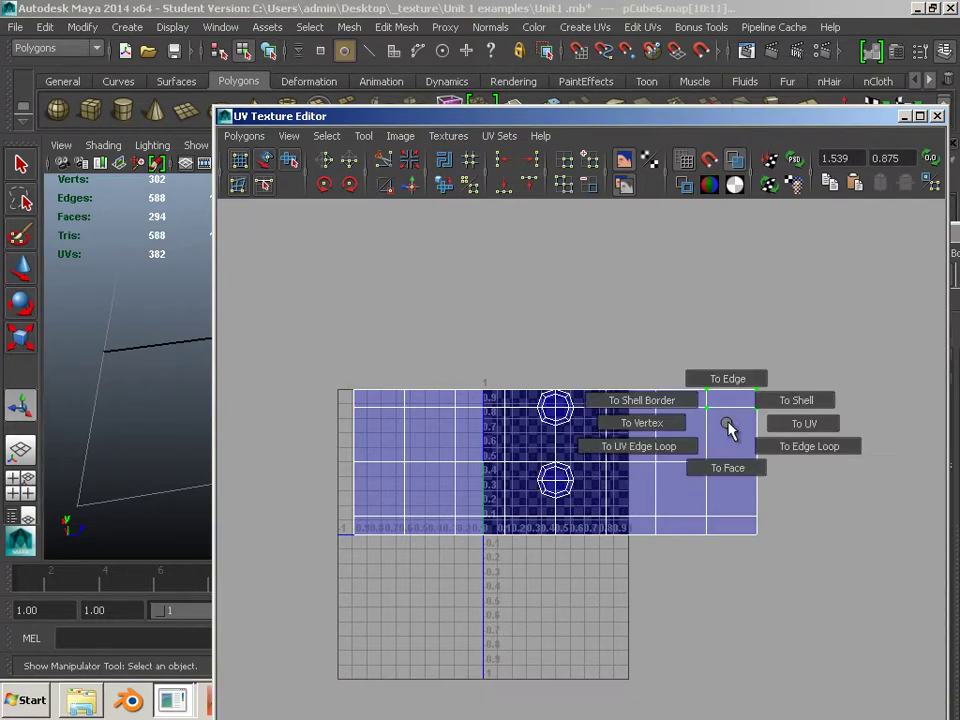
{"action": "right_click_drag", "start_coordinate": [727, 423], "coordinate": [762, 399], "text": "ctrl"}
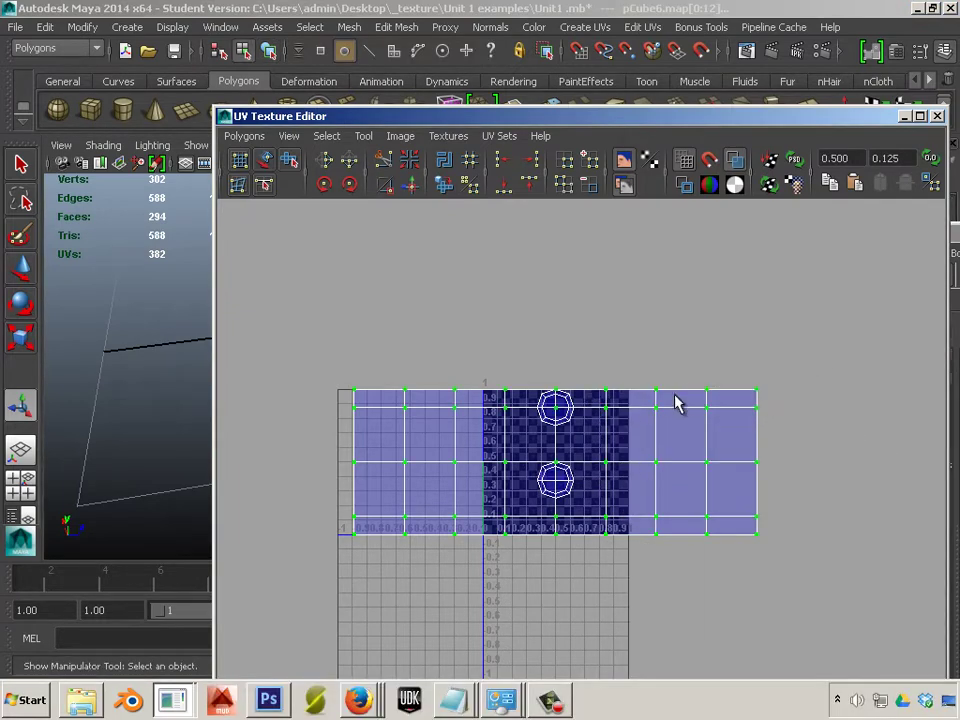
{"action": "key", "text": "w"}
{"action": "left_click_drag", "start_coordinate": [557, 354], "coordinate": [541, 157]}
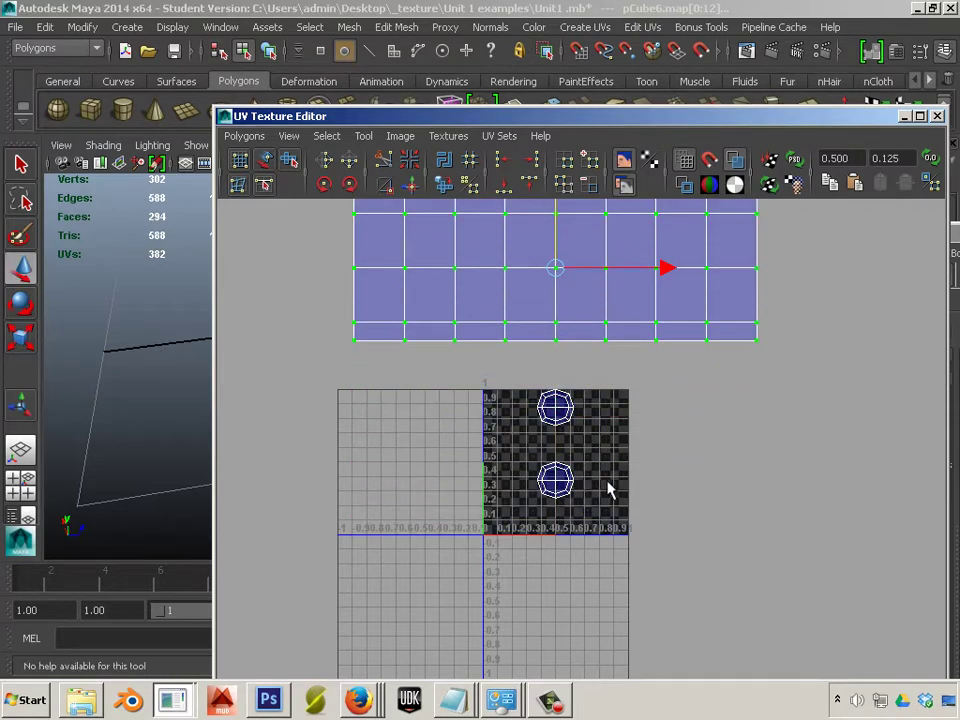
- Select the faces of both cylinder caps by their UV shells in the UV Texture Editor
{"action": "left_click_drag", "start_coordinate": [497, 374], "coordinate": [613, 580]}
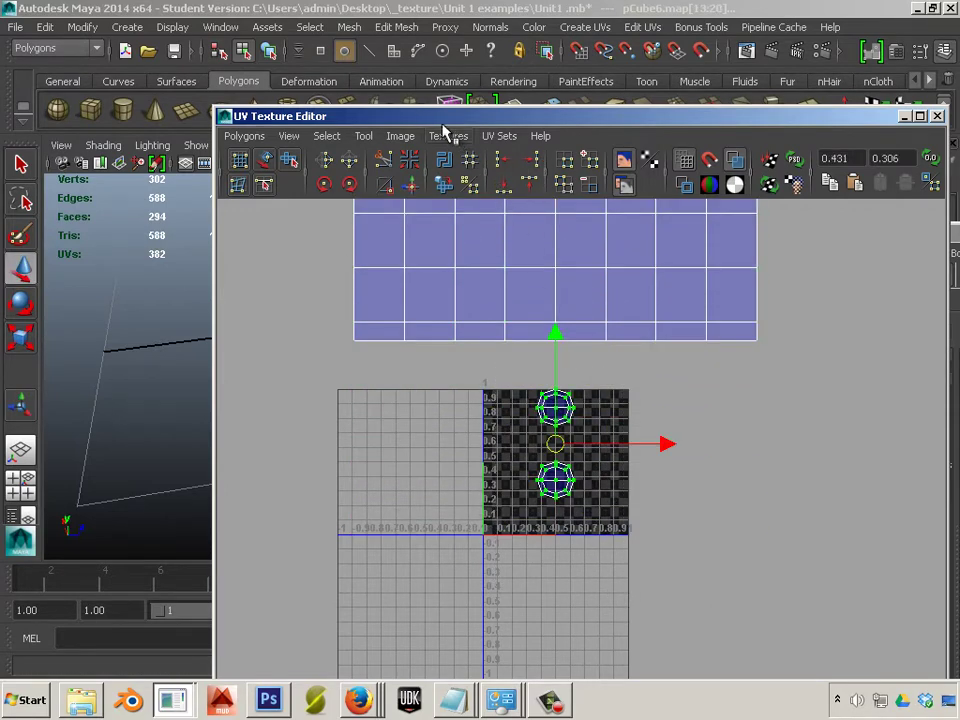
{"action": "left_click_drag", "start_coordinate": [440, 116], "coordinate": [750, 171]}
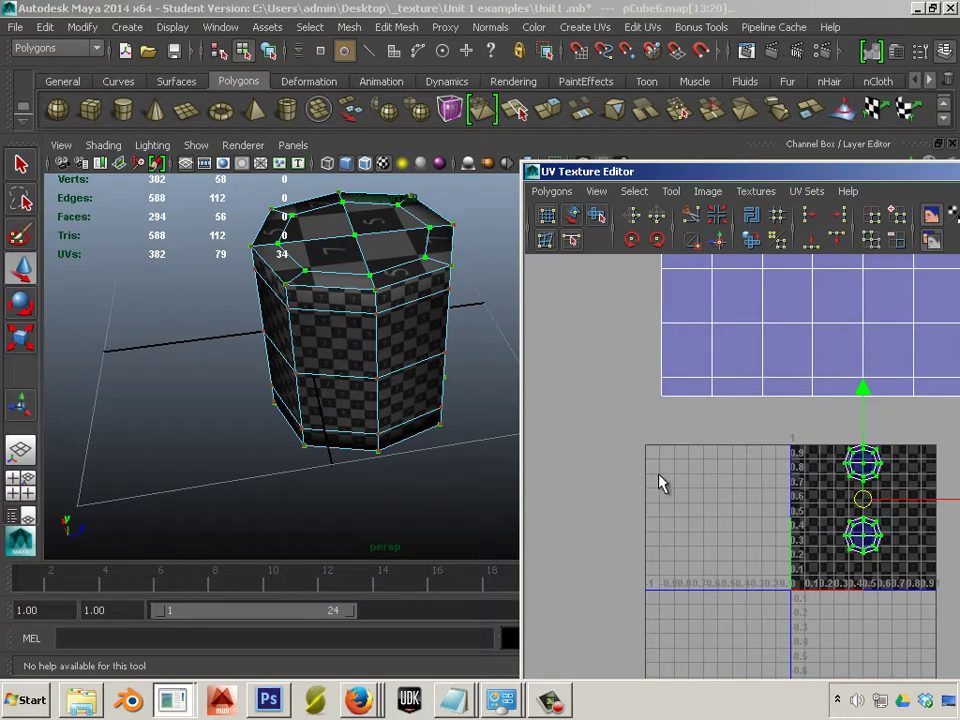
{"action": "right_click_drag", "start_coordinate": [863, 533], "coordinate": [920, 525]}
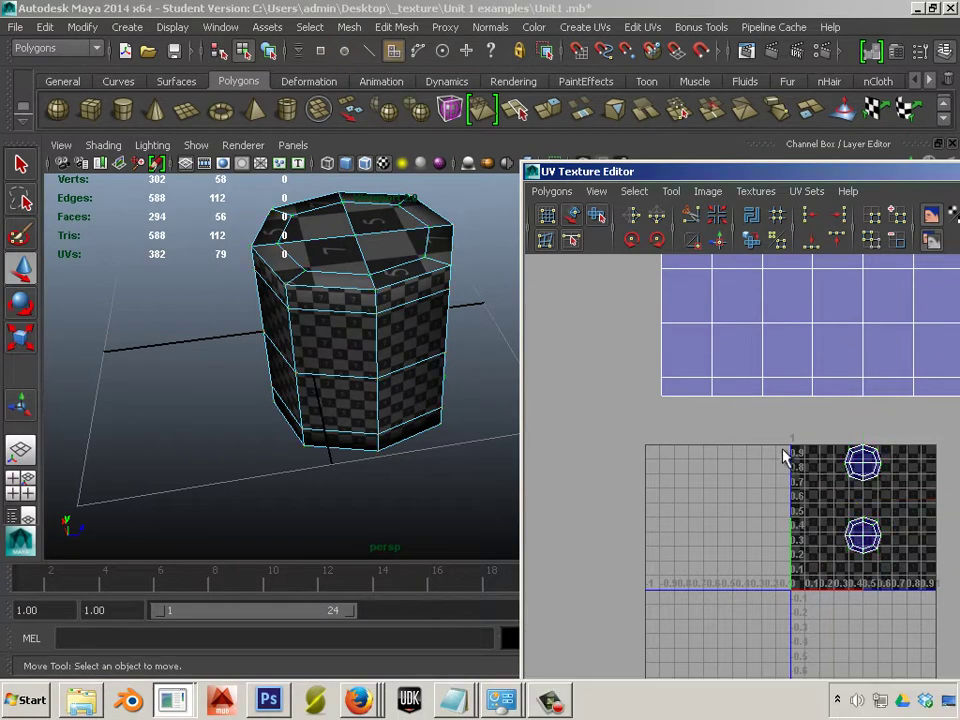
{"action": "left_click_drag", "start_coordinate": [775, 438], "coordinate": [910, 630]}
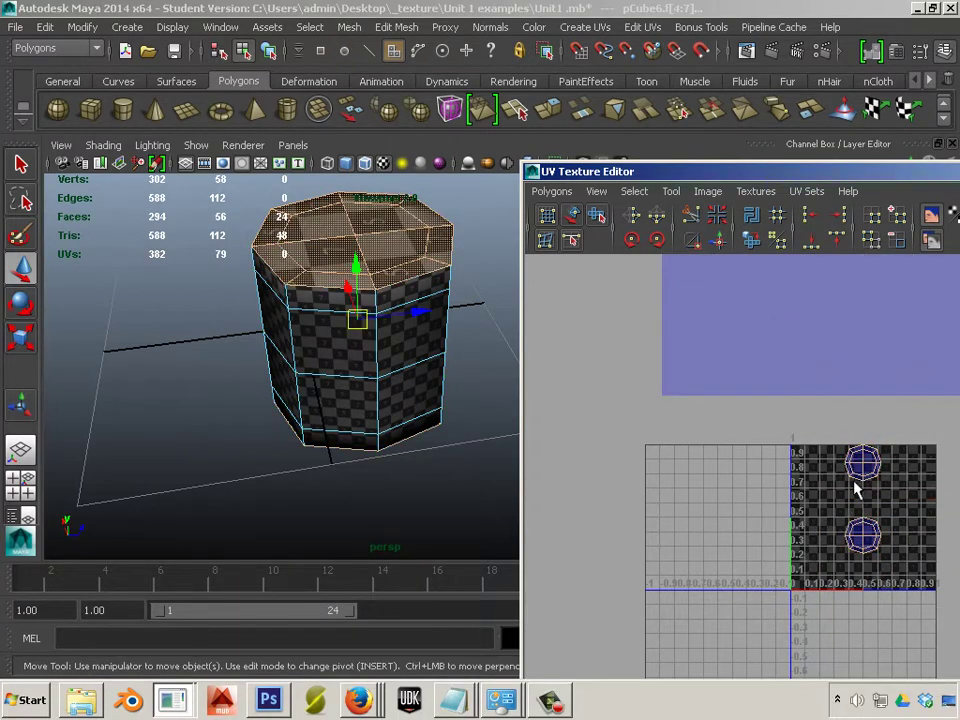
{"action": "left_click_drag", "start_coordinate": [360, 430], "coordinate": [356, 452], "text": "alt"}
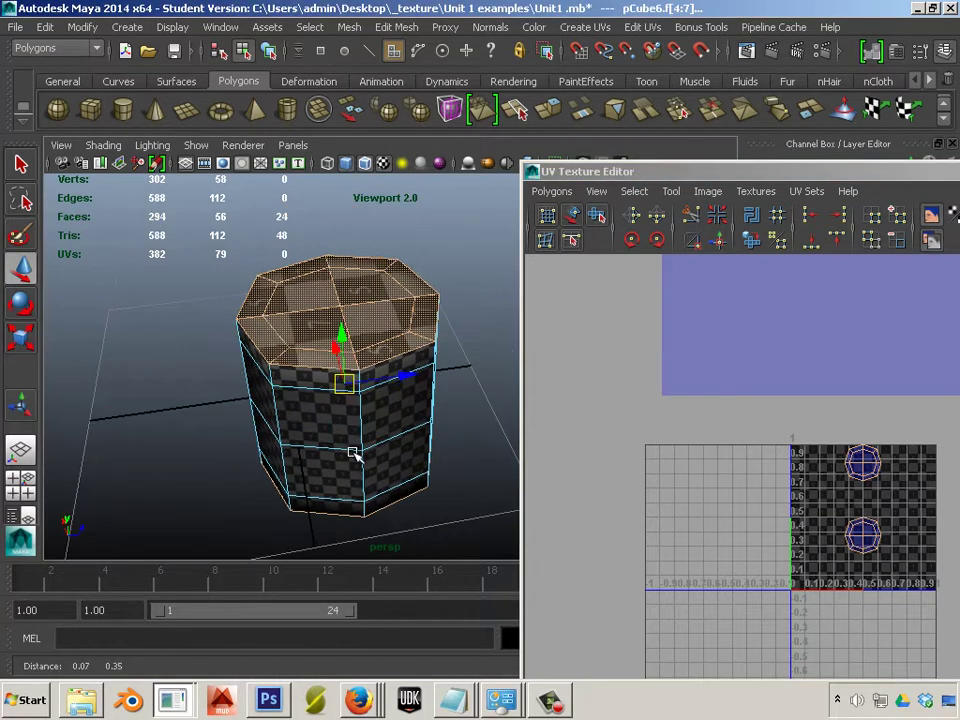
{"action": "right_click_drag", "start_coordinate": [388, 317], "coordinate": [388, 356]}
{"action": "left_click", "coordinate": [381, 332]}
{"action": "left_click", "coordinate": [394, 340], "text": "shift"}
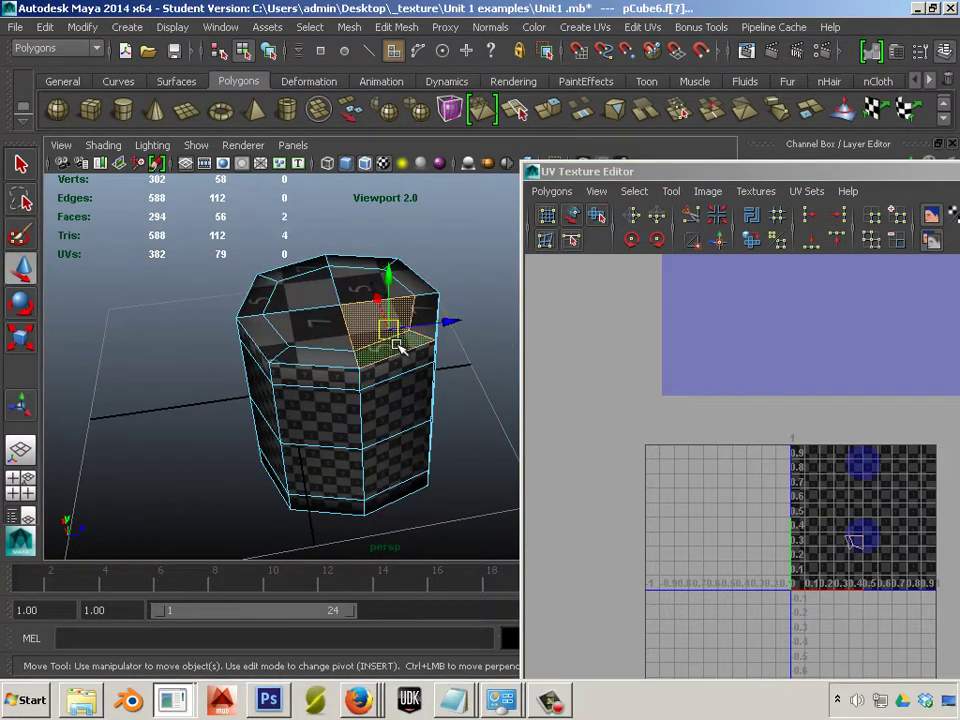
{"action": "double_click", "coordinate": [321, 350], "text": "shift"}
{"action": "left_click", "coordinate": [722, 570]}
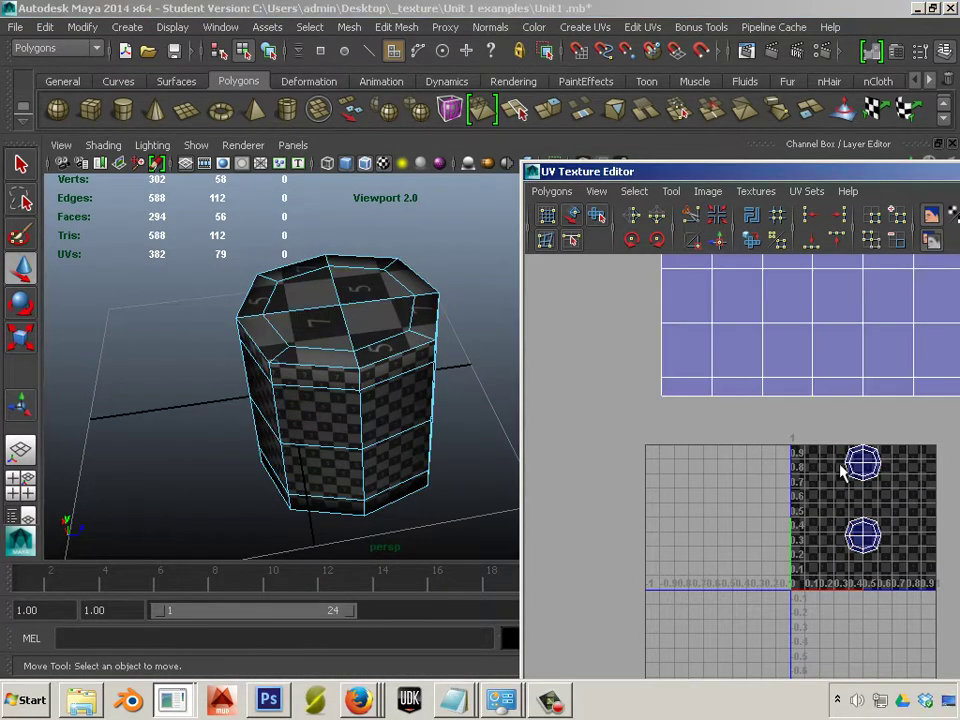
{"action": "key", "text": "ctrl+z"}
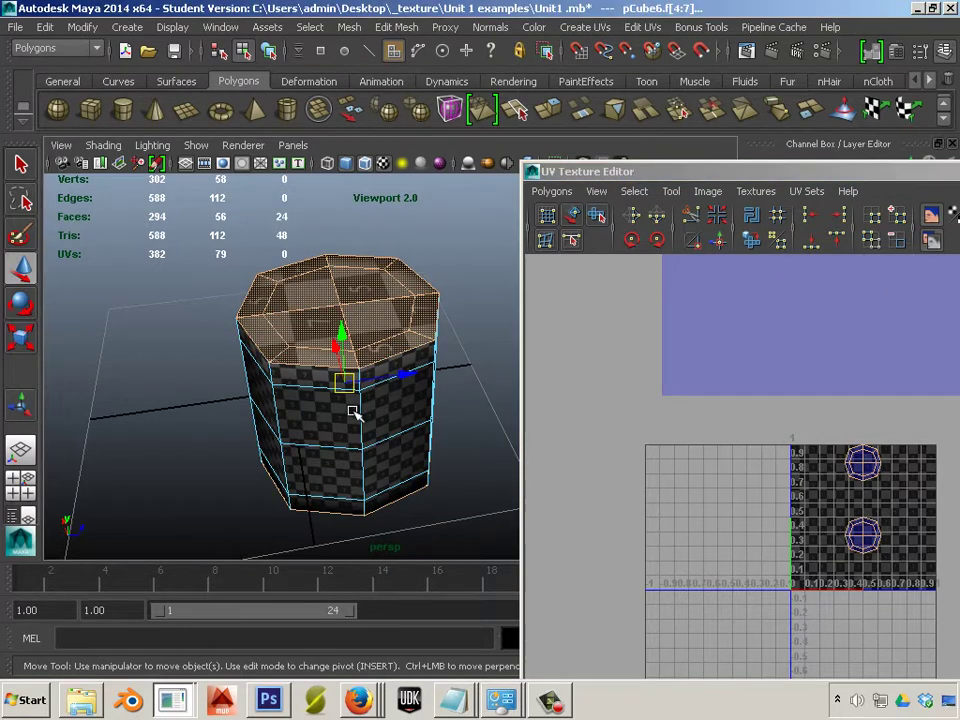
- Apply Planar Mapping to the selected cap faces from the top view and check the checker pattern in perspective
{"action": "key", "text": "space"}
{"action": "key", "text": "space"}
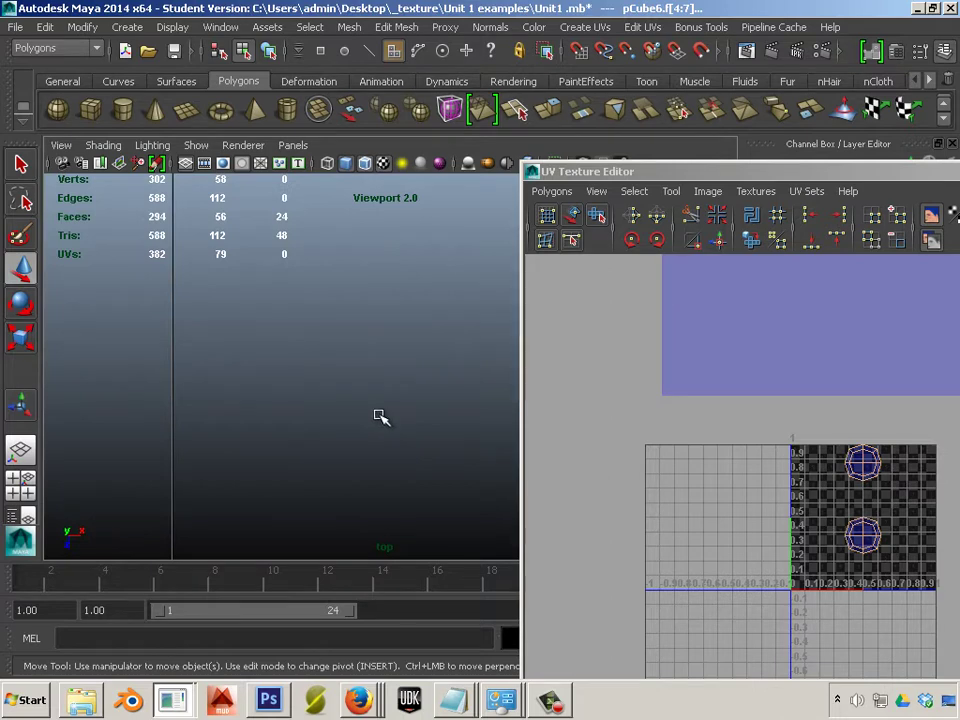
{"action": "key", "text": "f"}
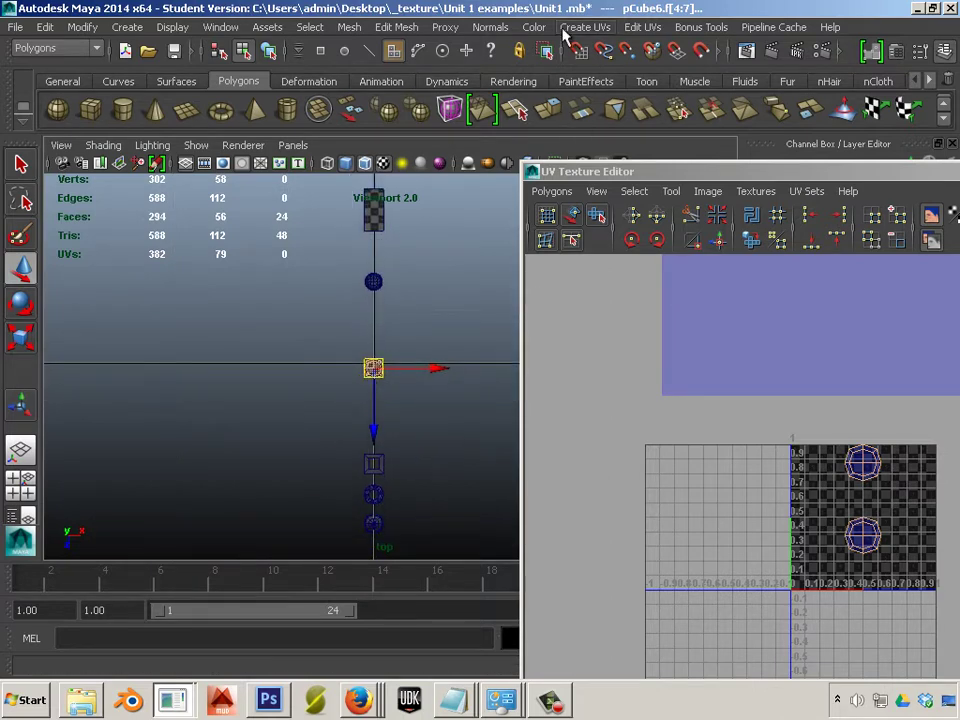
{"action": "left_click", "coordinate": [566, 30]}
{"action": "left_click", "coordinate": [578, 55]}
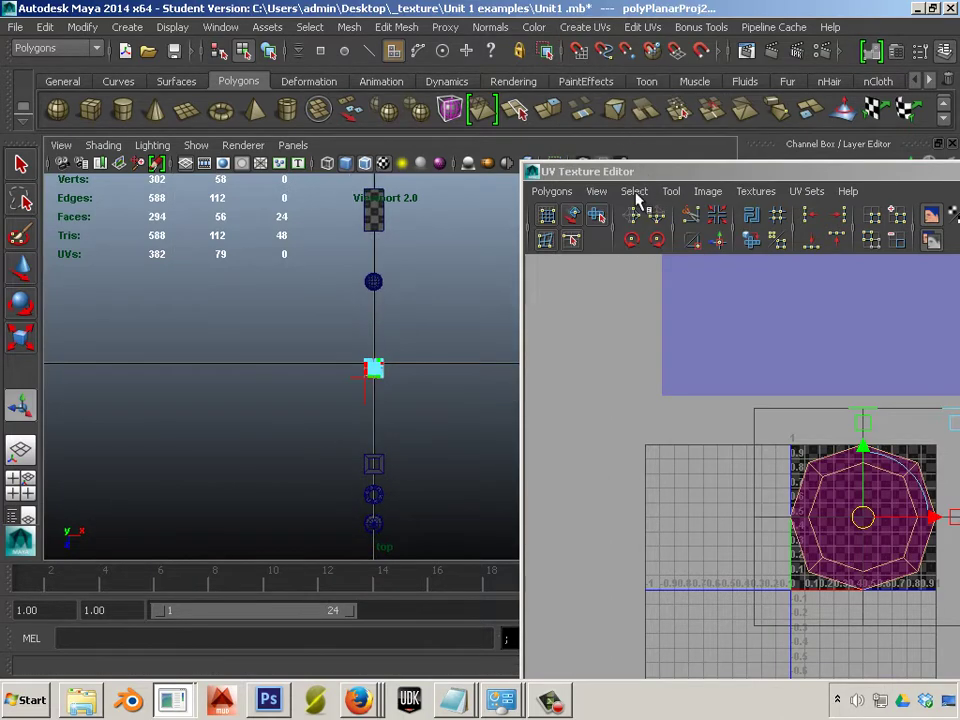
{"action": "left_click_drag", "start_coordinate": [622, 172], "coordinate": [559, 100]}
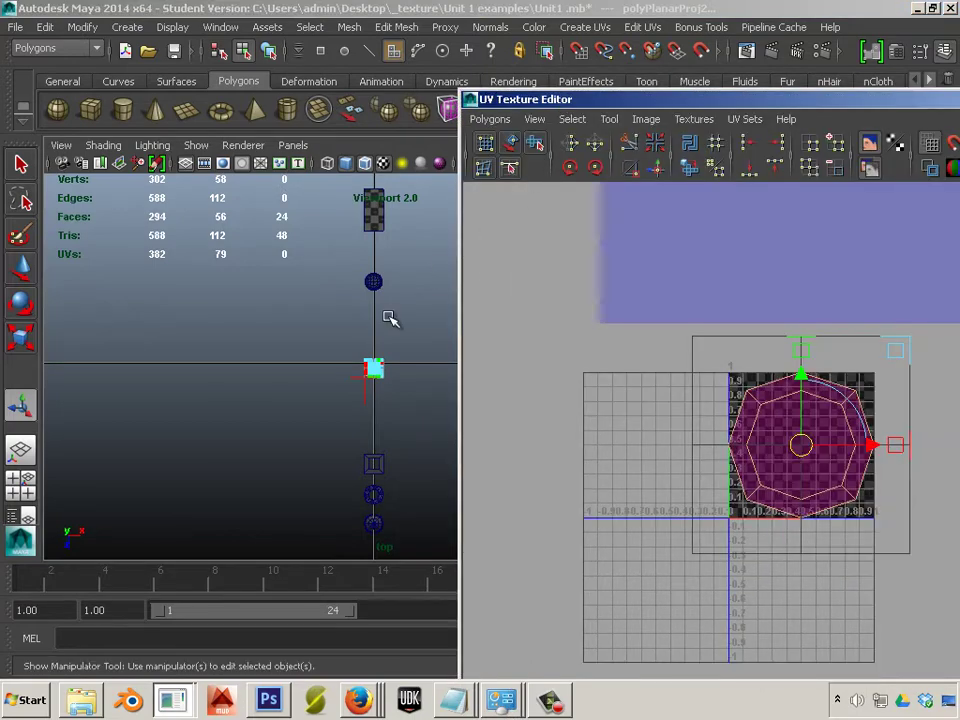
{"action": "key", "text": "space"}
{"action": "key", "text": "space"}
{"action": "left_click_drag", "start_coordinate": [193, 438], "coordinate": [210, 420], "text": "alt"}
{"action": "middle_click_drag", "start_coordinate": [210, 420], "coordinate": [244, 425], "text": "alt"}
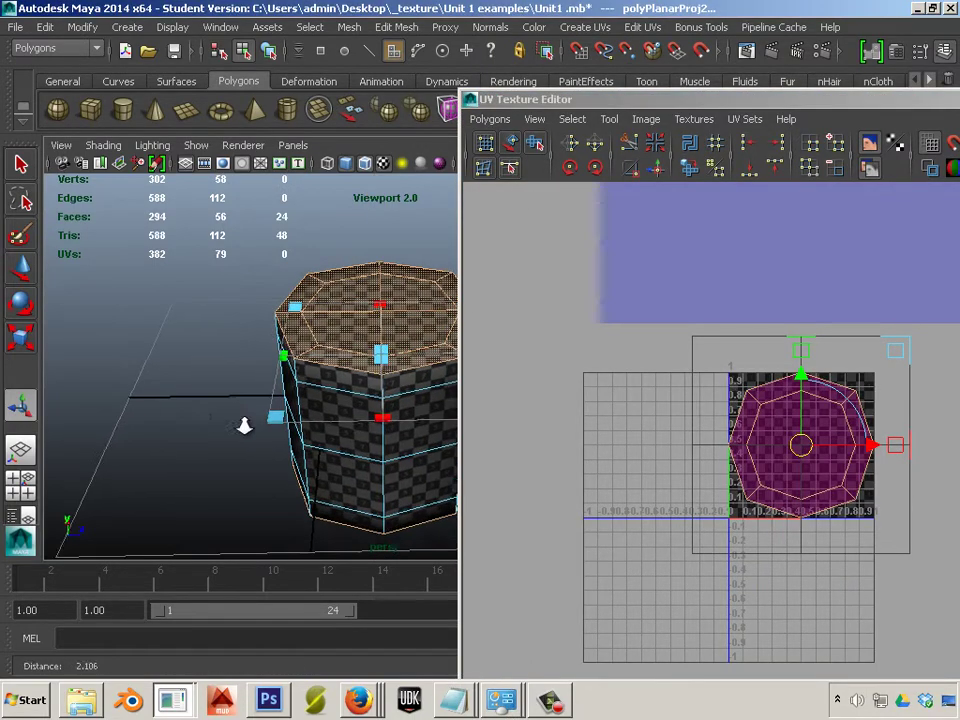
{"action": "left_click_drag", "start_coordinate": [244, 425], "coordinate": [480, 456], "text": "alt"}
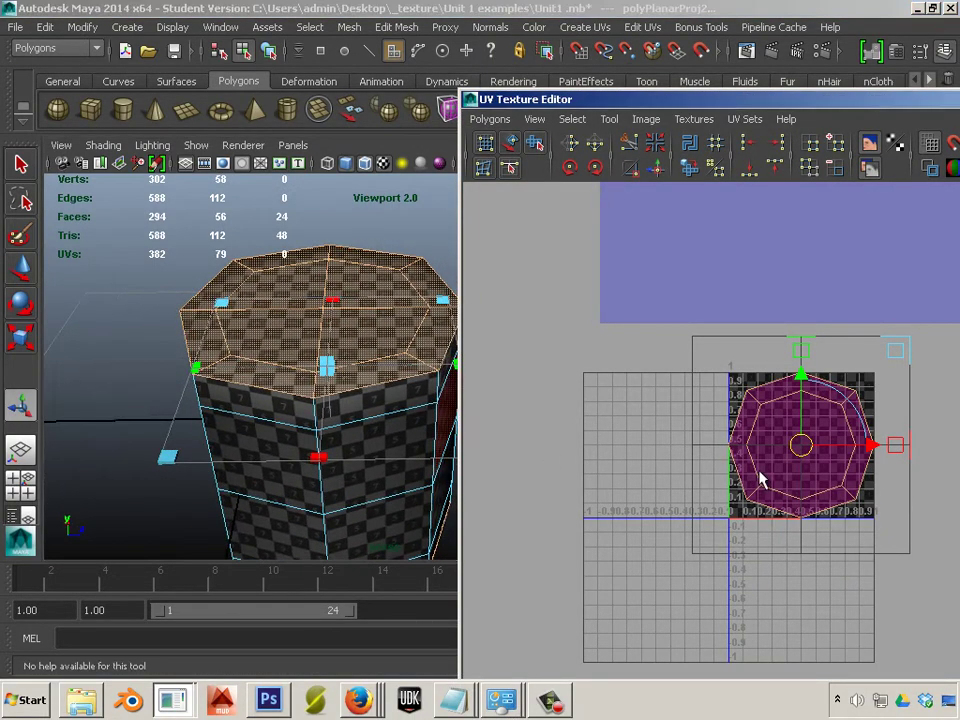
- Separate one of the two overlapping cap UV shells with the Move UV Shell tool, shifting it in negative U clear of the other
{"action": "right_click_drag", "start_coordinate": [760, 480], "coordinate": [872, 452]}
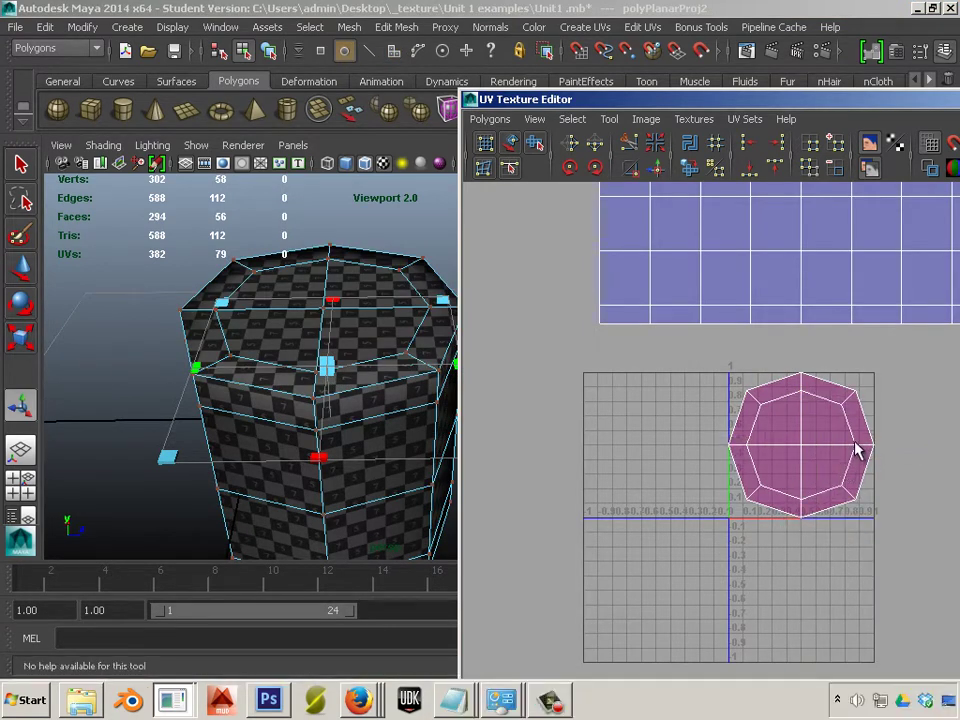
{"action": "left_click_drag", "start_coordinate": [857, 450], "coordinate": [852, 458]}
{"action": "left_click", "coordinate": [810, 455]}
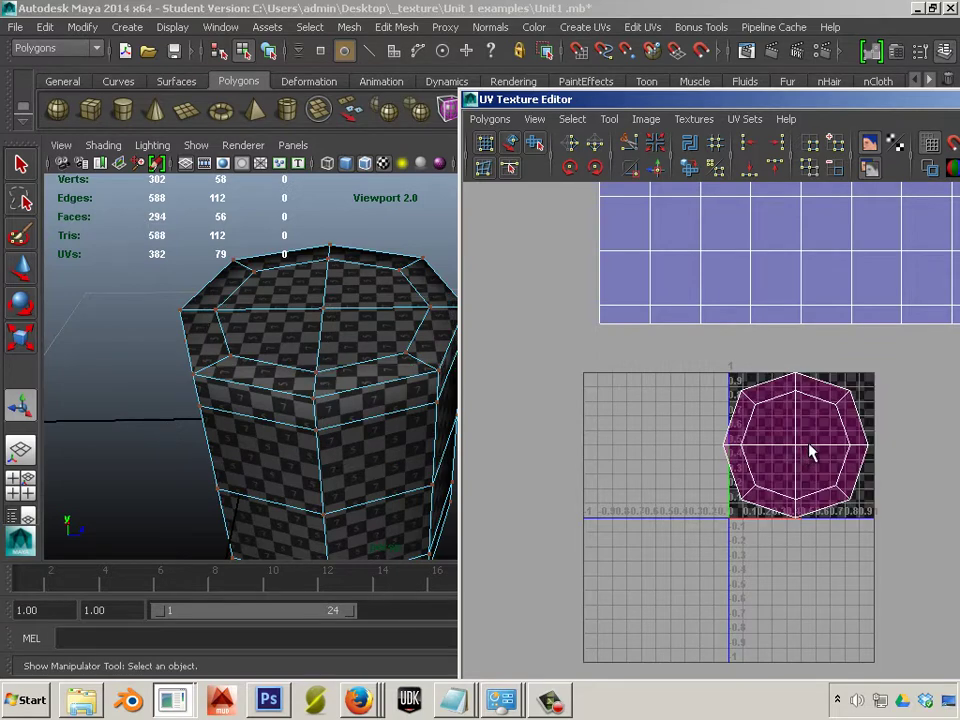
{"action": "right_click_drag", "start_coordinate": [848, 450], "coordinate": [893, 447]}
{"action": "left_click", "coordinate": [850, 448]}
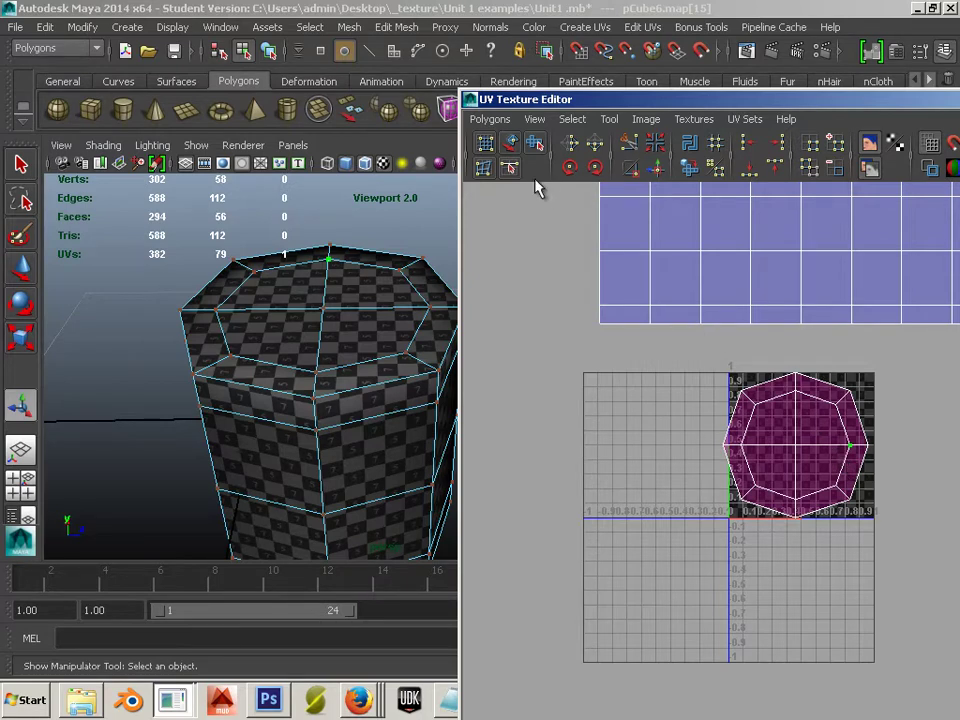
{"action": "left_click", "coordinate": [510, 143]}
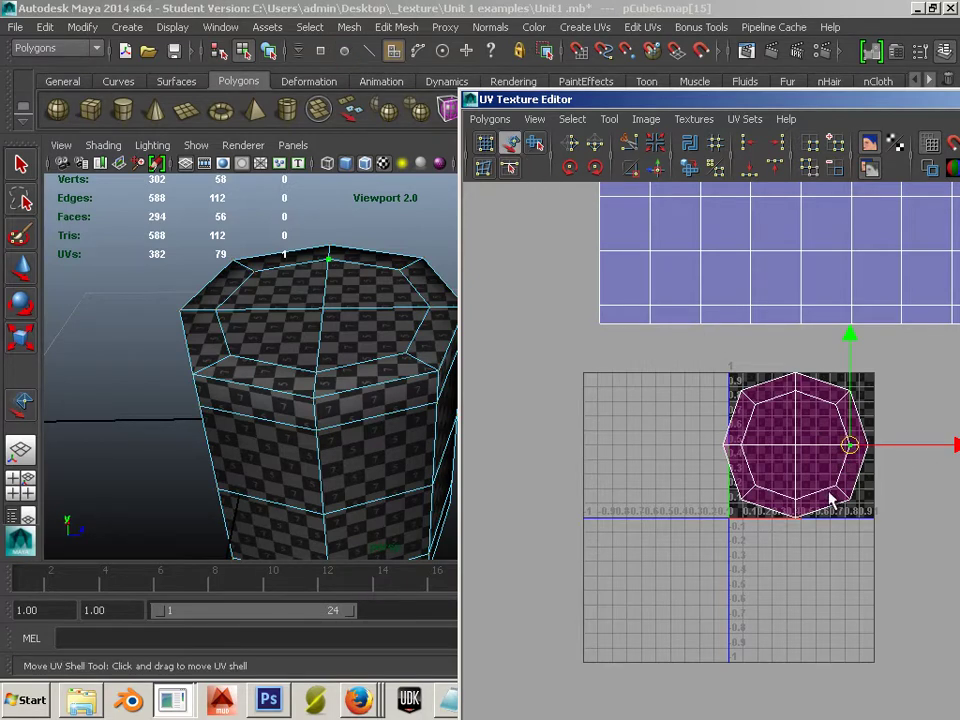
{"action": "left_click", "coordinate": [830, 502]}
{"action": "left_click_drag", "start_coordinate": [908, 450], "coordinate": [686, 441]}
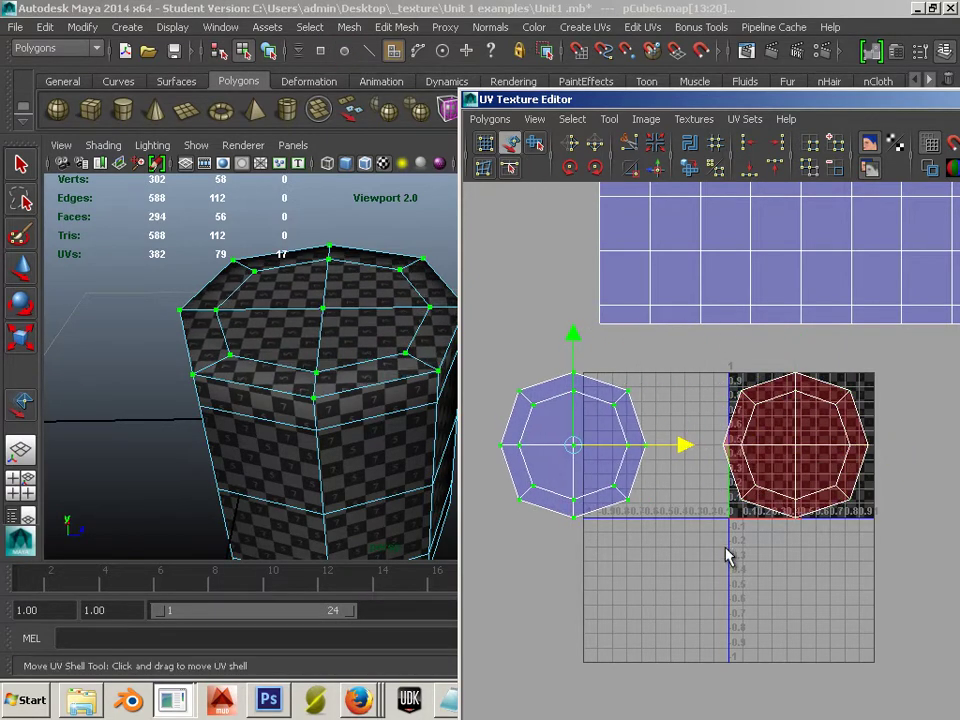
- Flip the reversed cap UV shell over the 0-1 texture space in the U direction
{"action": "left_click", "coordinate": [804, 455]}
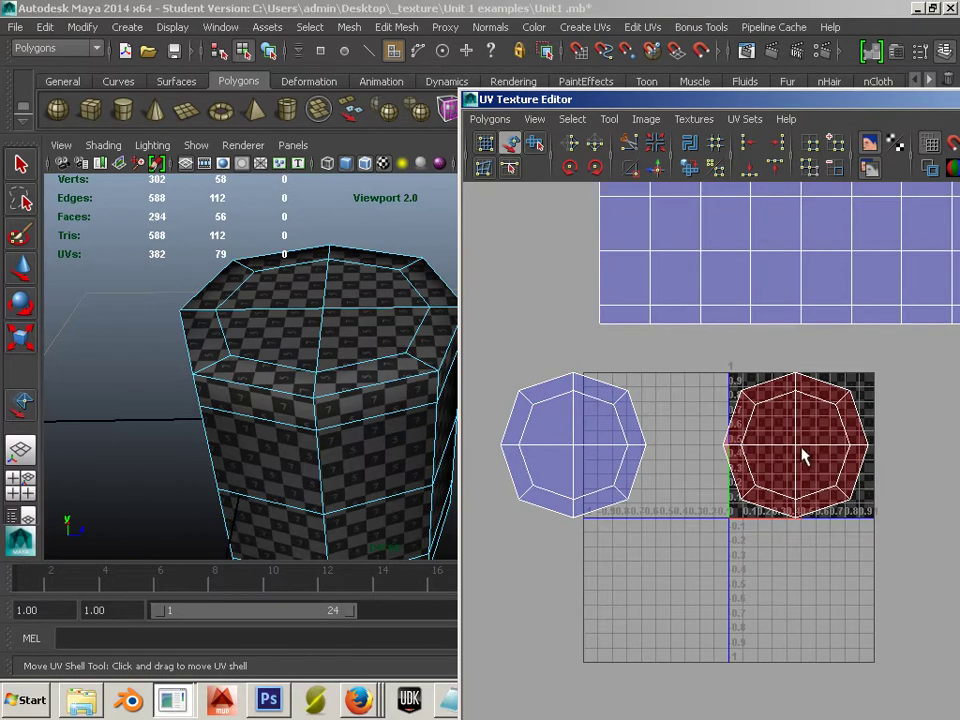
{"action": "left_click", "coordinate": [575, 145]}
{"action": "left_click", "coordinate": [630, 505]}
{"action": "left_click_drag", "start_coordinate": [334, 456], "coordinate": [263, 381], "text": "alt"}
- Select all of the cylinder's UVs and lay out the shells automatically inside the 0-1 texture space
{"action": "right_click_drag", "start_coordinate": [811, 465], "coordinate": [857, 449]}
{"action": "scroll", "coordinate": [848, 454], "scroll_direction": "down", "scroll_amount": 3}
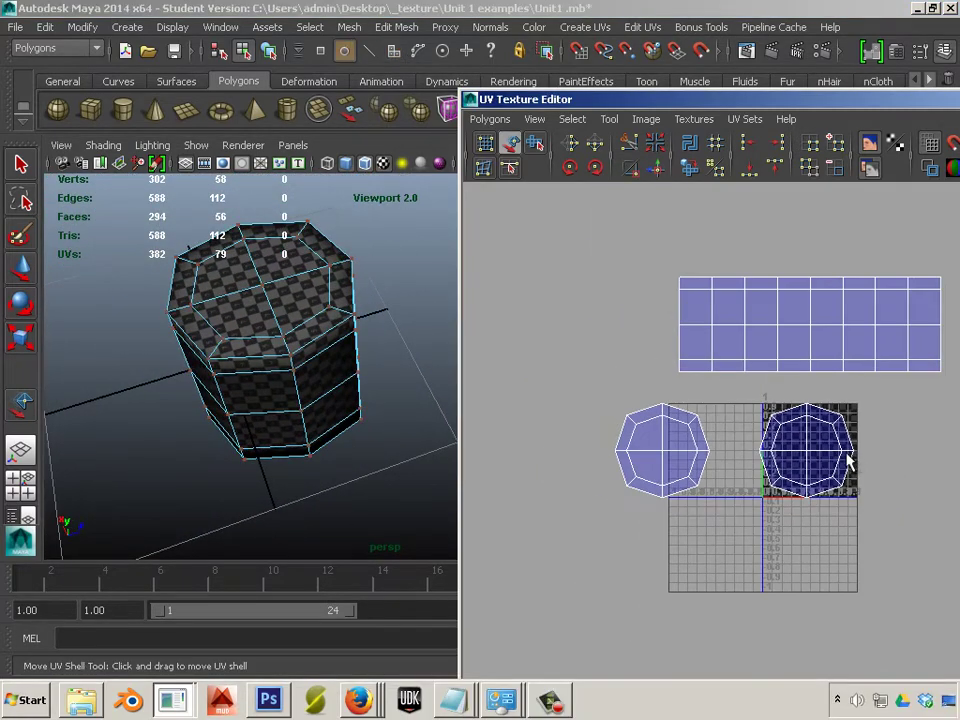
{"action": "scroll", "coordinate": [848, 460], "scroll_direction": "down", "scroll_amount": 2}
{"action": "left_click_drag", "start_coordinate": [654, 364], "coordinate": [895, 535]}
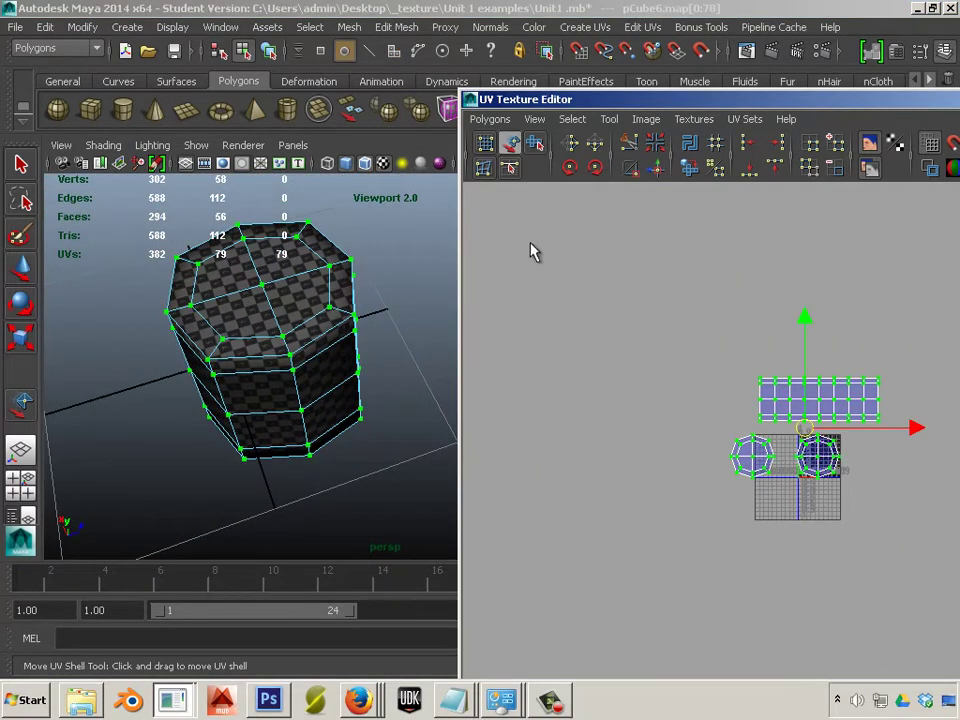
{"action": "left_click", "coordinate": [489, 119]}
{"action": "left_click", "coordinate": [570, 541]}
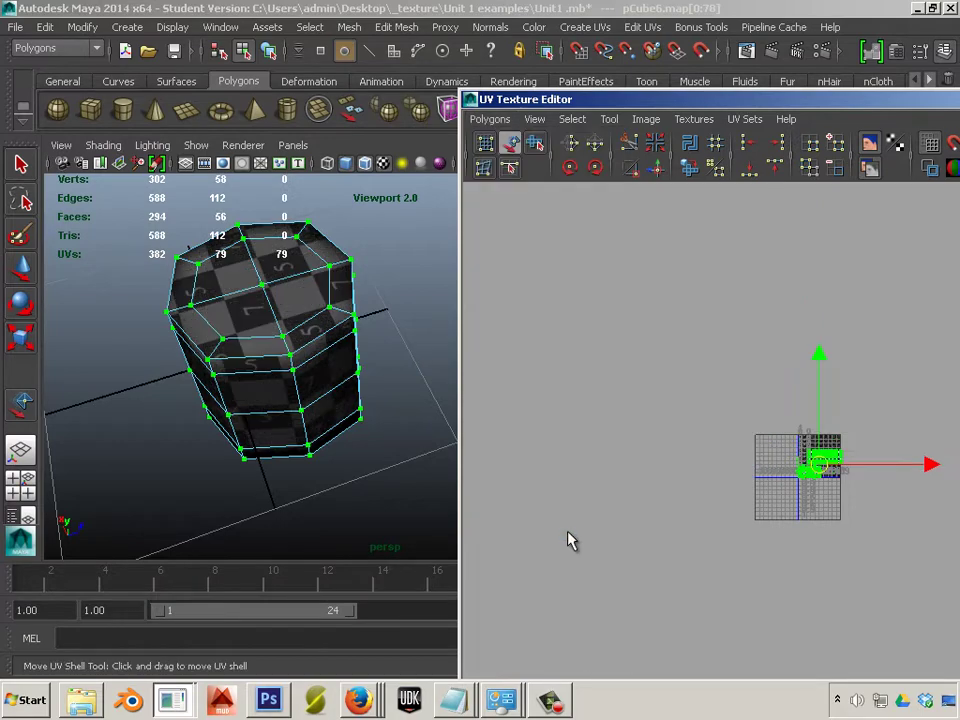
- Inspect the laid-out cap and wall UV shells against the checker pattern on the cylinder, returning the cylinder to object mode
{"action": "left_click_drag", "start_coordinate": [208, 425], "coordinate": [258, 476], "text": "alt"}
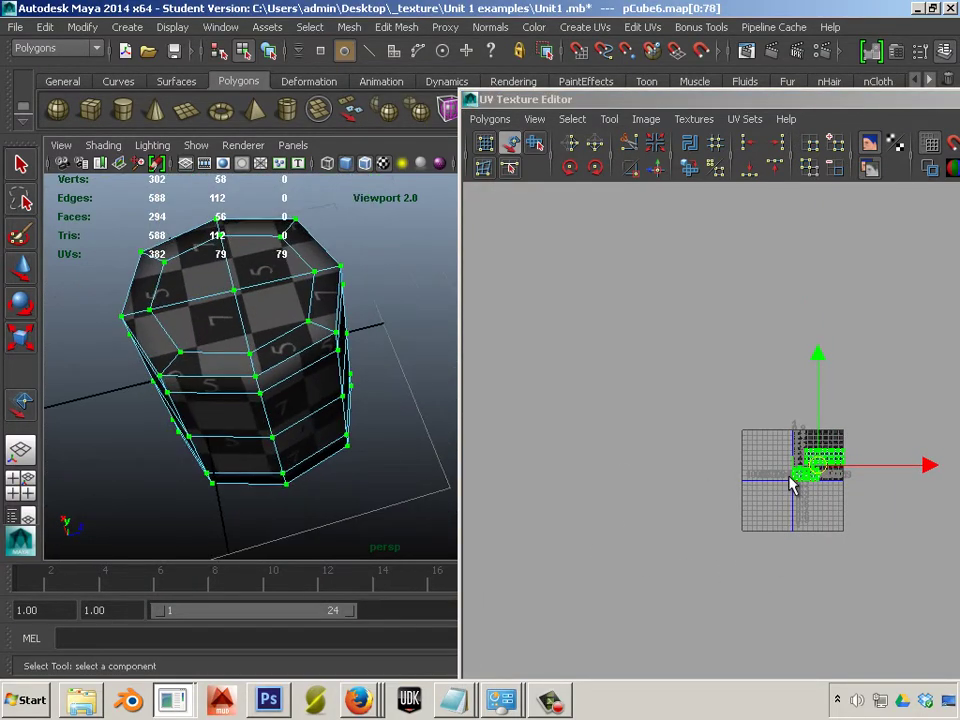
{"action": "key", "text": "f"}
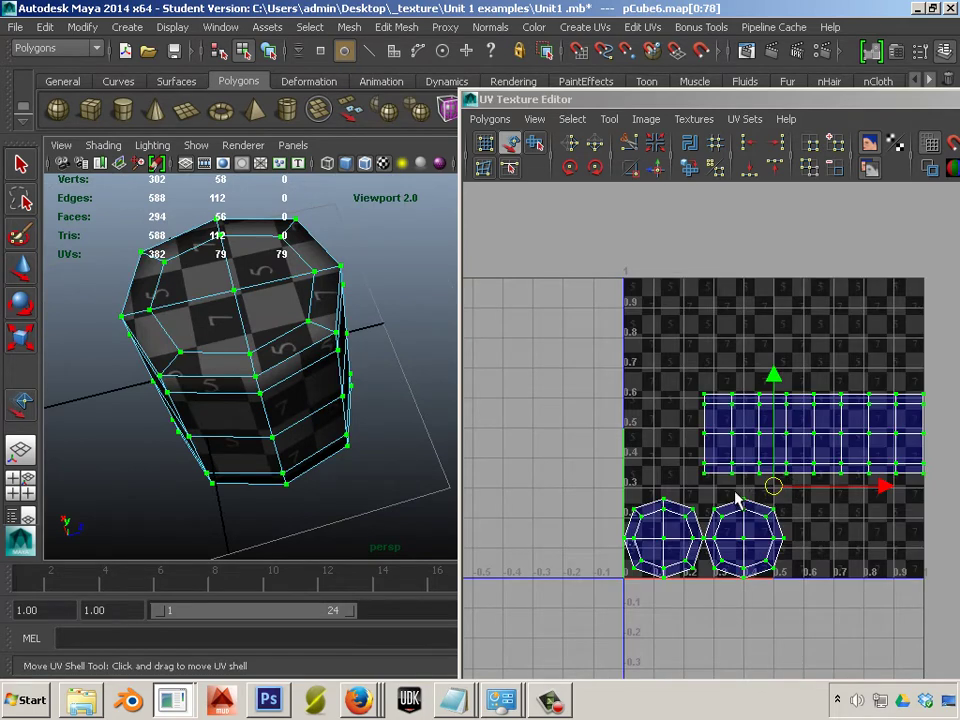
{"action": "key", "text": "q"}
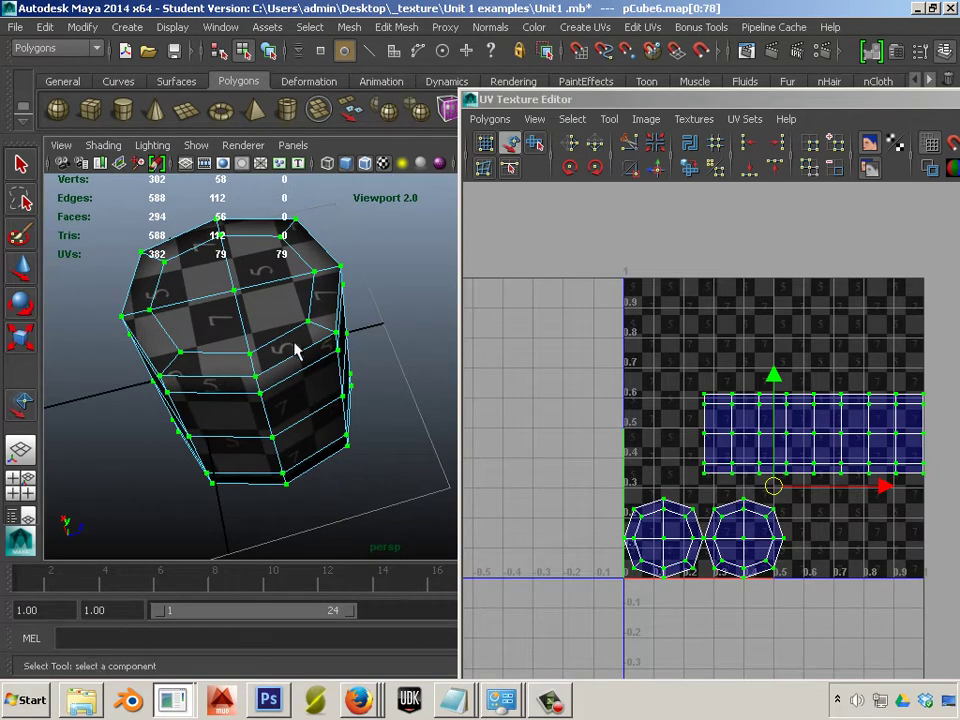
{"action": "right_click_drag", "start_coordinate": [295, 350], "coordinate": [376, 300]}
{"action": "left_click_drag", "start_coordinate": [323, 430], "coordinate": [354, 422], "text": "alt"}
{"action": "middle_click_drag", "start_coordinate": [366, 431], "coordinate": [376, 468], "text": "alt"}
{"action": "right_click_drag", "start_coordinate": [376, 468], "coordinate": [450, 482], "text": "alt"}
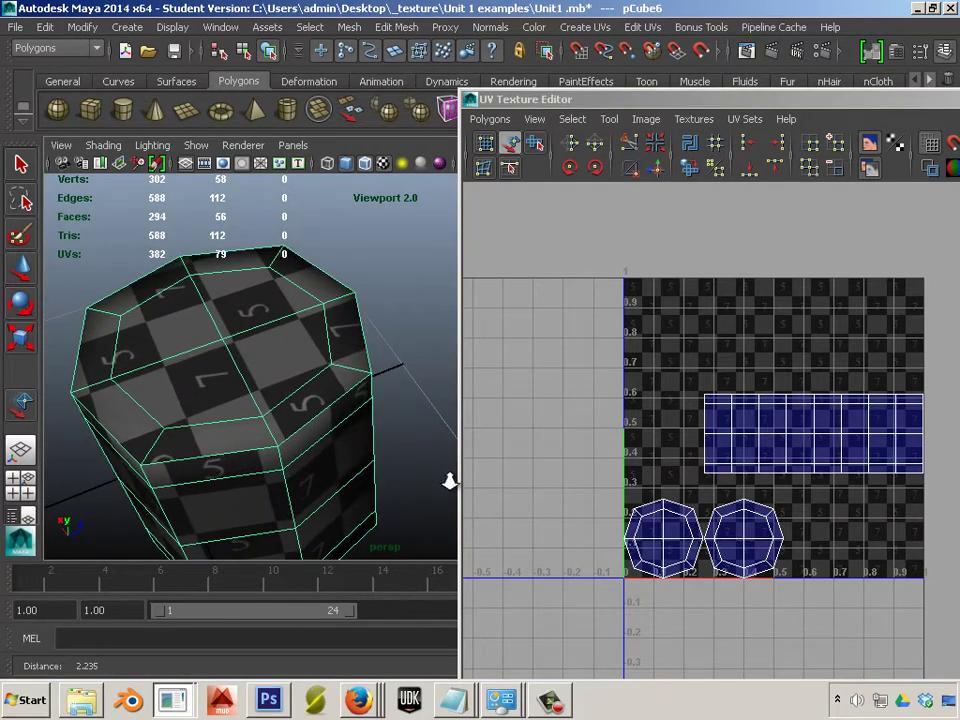
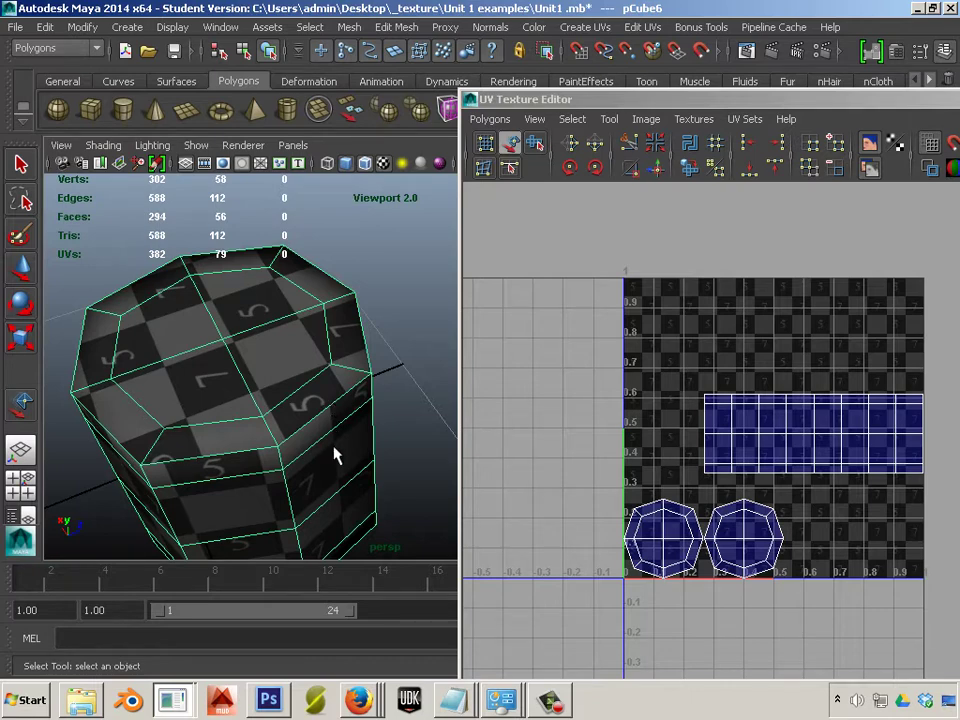
- Move the finished cylinder about 2.6 units along negative Z, clear of the grid
{"action": "scroll", "coordinate": [335, 455], "scroll_direction": "down", "scroll_amount": 5}
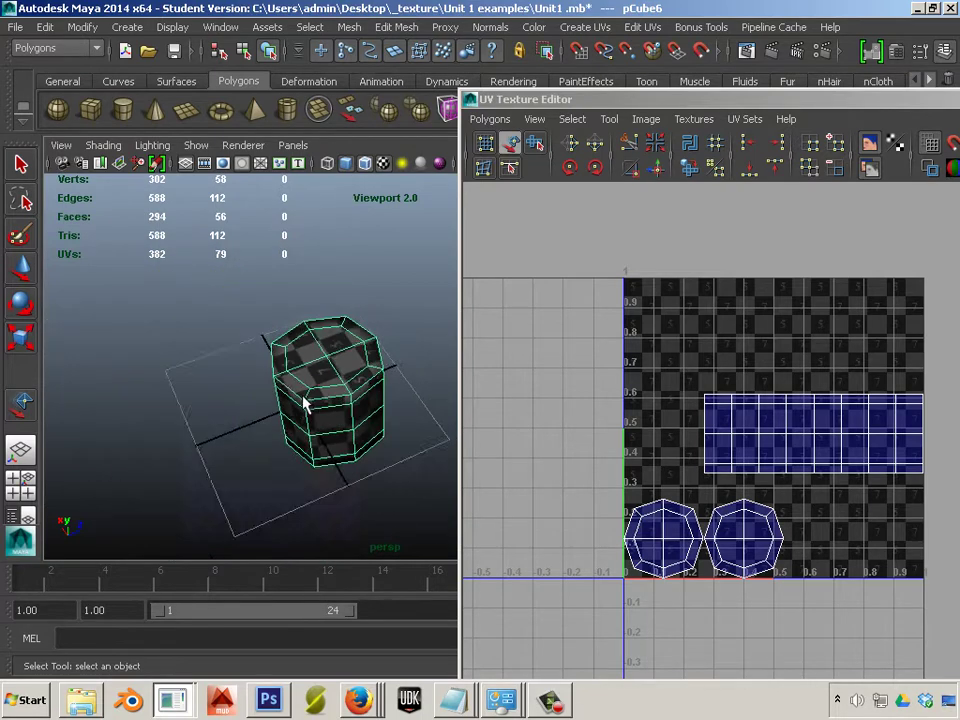
{"action": "key", "text": "w"}
{"action": "left_click_drag", "start_coordinate": [400, 363], "coordinate": [182, 418]}
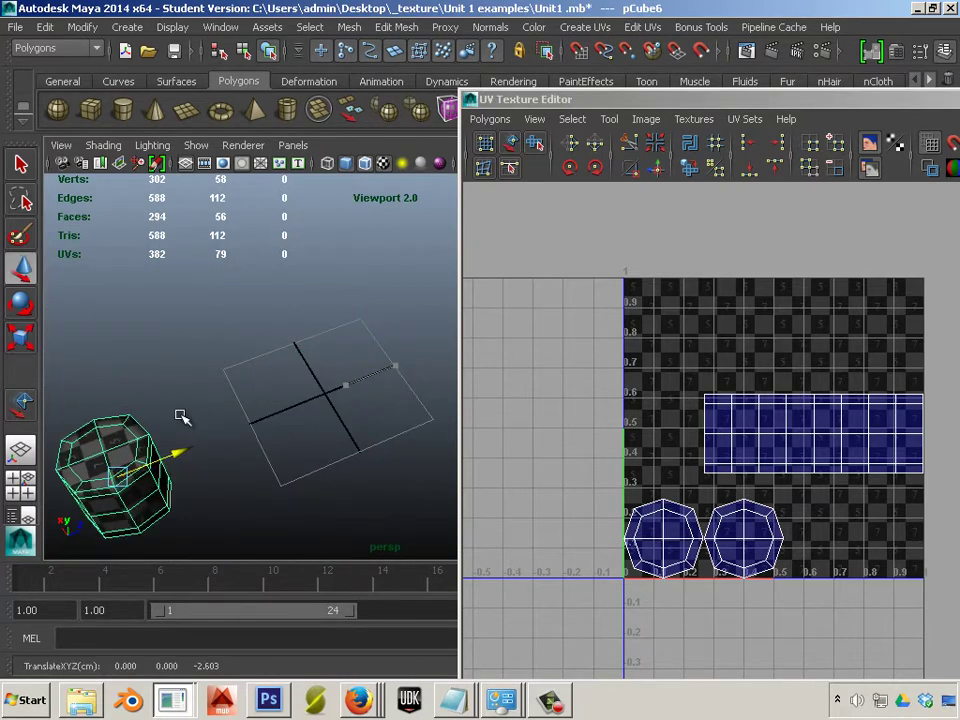
- Select the square ring with the rectangular hole in object mode and apply Automatic Mapping to it
{"action": "scroll", "coordinate": [325, 434], "scroll_direction": "down", "scroll_amount": 5}
{"action": "middle_click_drag", "start_coordinate": [363, 446], "coordinate": [191, 461], "text": "alt"}
{"action": "right_click_drag", "start_coordinate": [191, 463], "coordinate": [457, 503], "text": "alt"}
{"action": "middle_click_drag", "start_coordinate": [275, 443], "coordinate": [359, 510], "text": "alt"}
{"action": "right_click_drag", "start_coordinate": [300, 500], "coordinate": [422, 510], "text": "alt"}
{"action": "middle_click_drag", "start_coordinate": [212, 435], "coordinate": [279, 424], "text": "alt"}
{"action": "right_click_drag", "start_coordinate": [235, 447], "coordinate": [308, 503], "text": "alt"}
{"action": "left_click_drag", "start_coordinate": [310, 505], "coordinate": [256, 447], "text": "alt"}
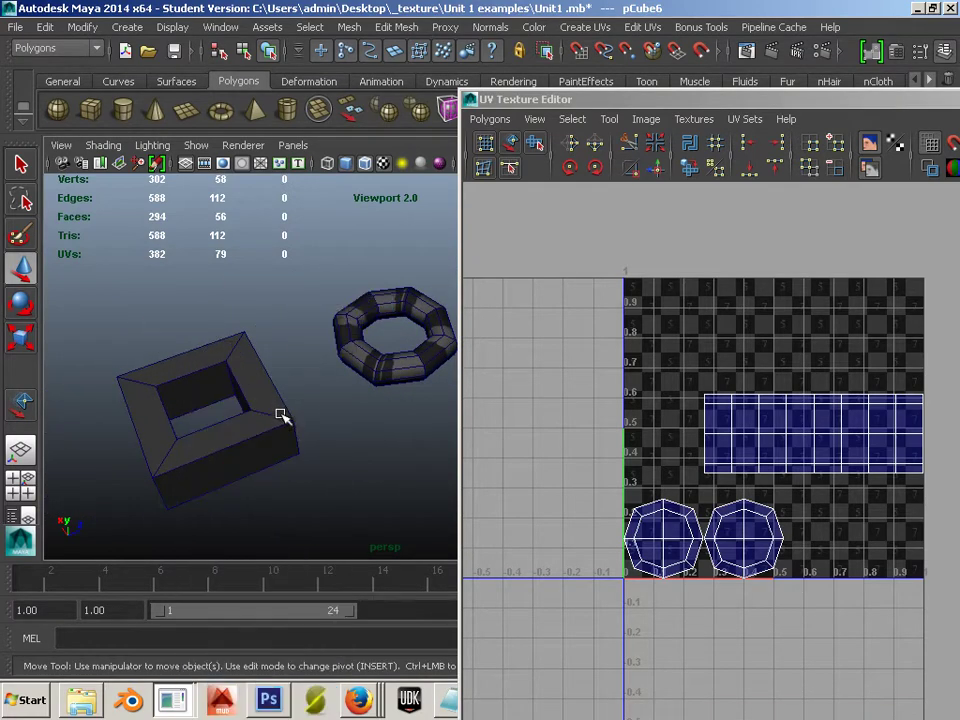
{"action": "right_click_drag", "start_coordinate": [281, 417], "coordinate": [372, 302]}
{"action": "left_click", "coordinate": [257, 407]}
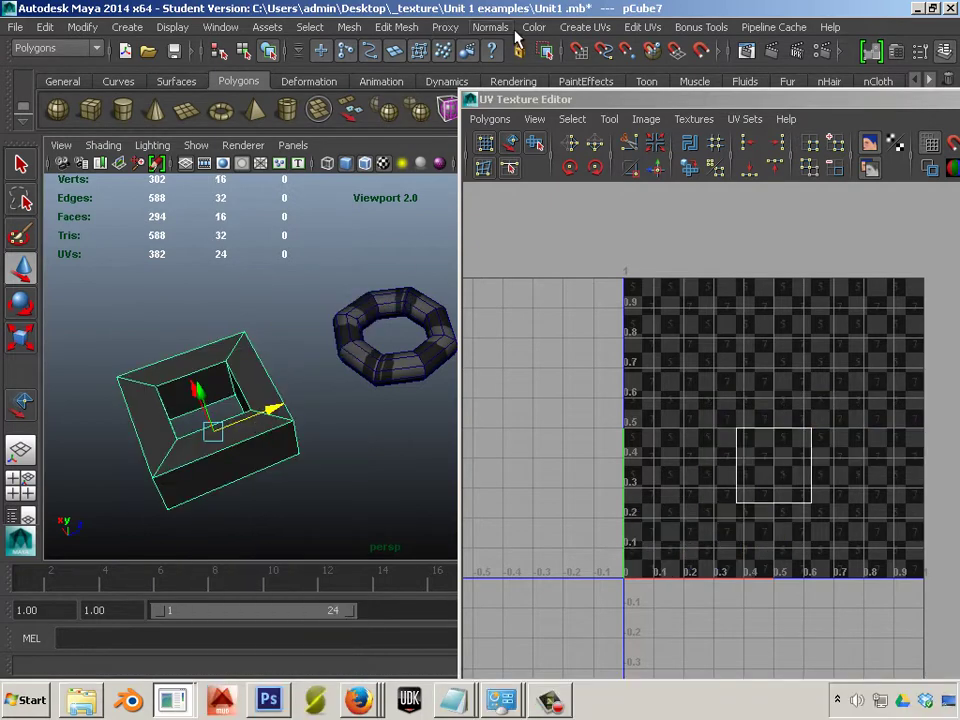
{"action": "left_click", "coordinate": [585, 27]}
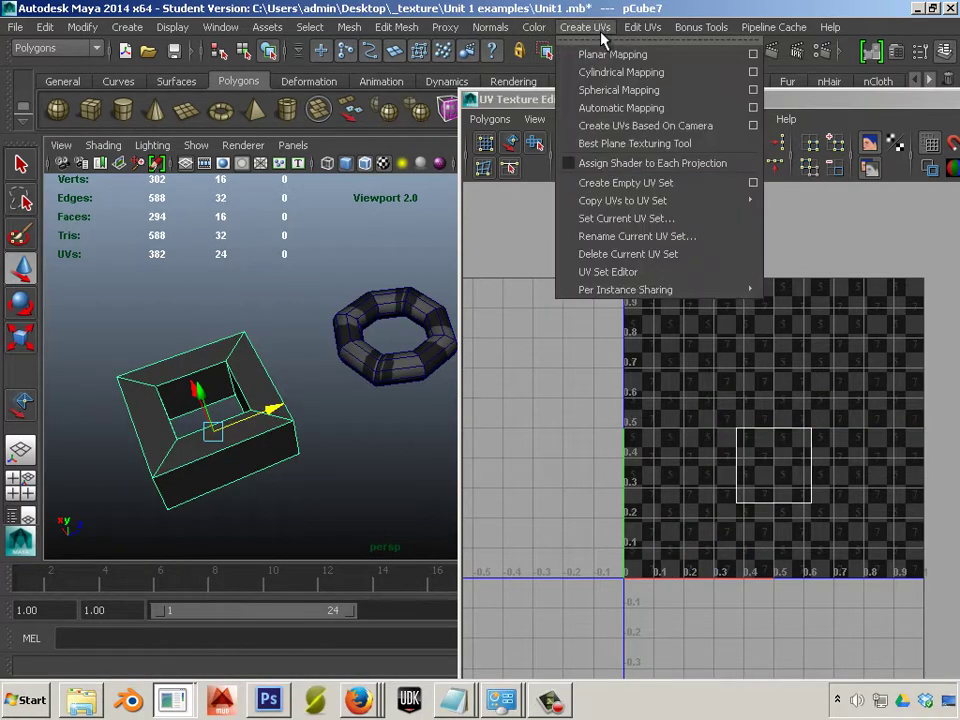
{"action": "left_click", "coordinate": [610, 108]}
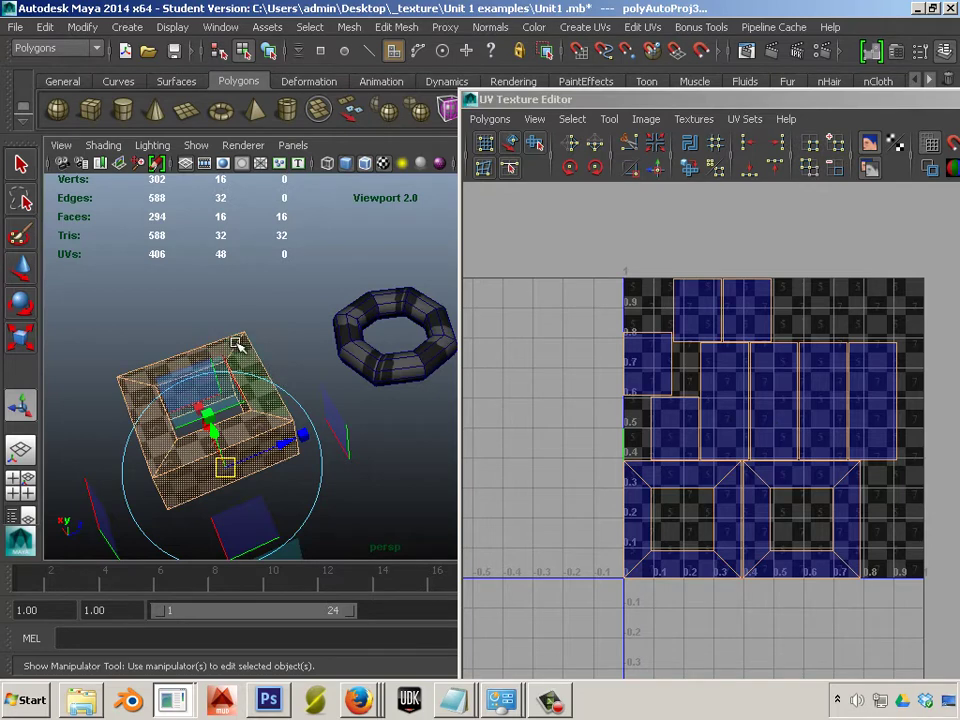
- Examine the square ring's mapped outer side from the orthographic side view at close range
{"action": "key", "text": "space"}
{"action": "key", "text": "space"}
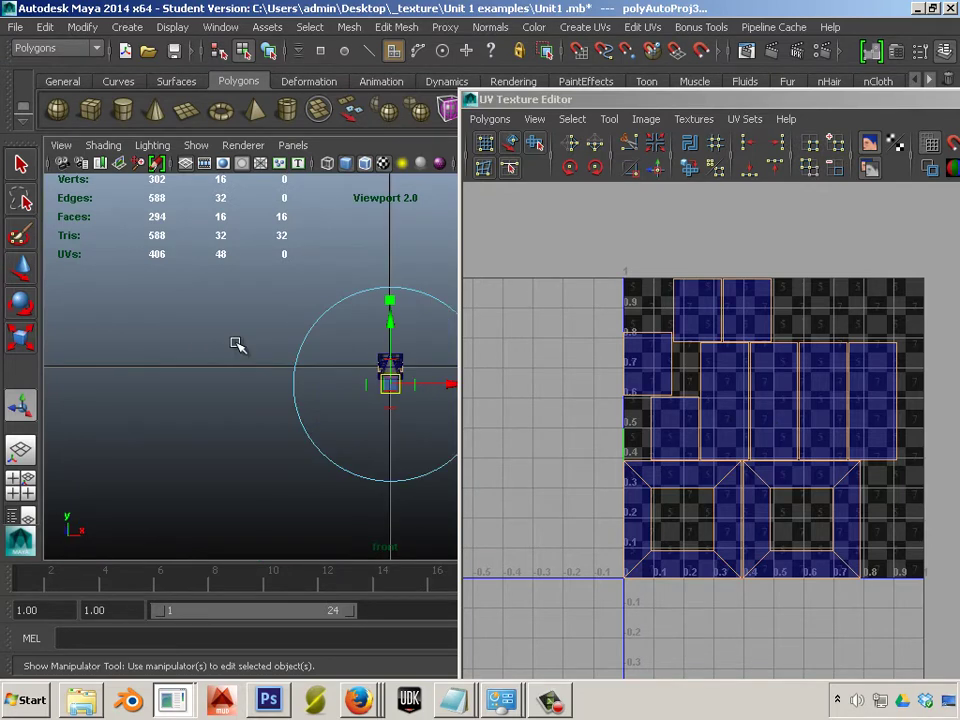
{"action": "key", "text": "space"}
{"action": "key", "text": "space"}
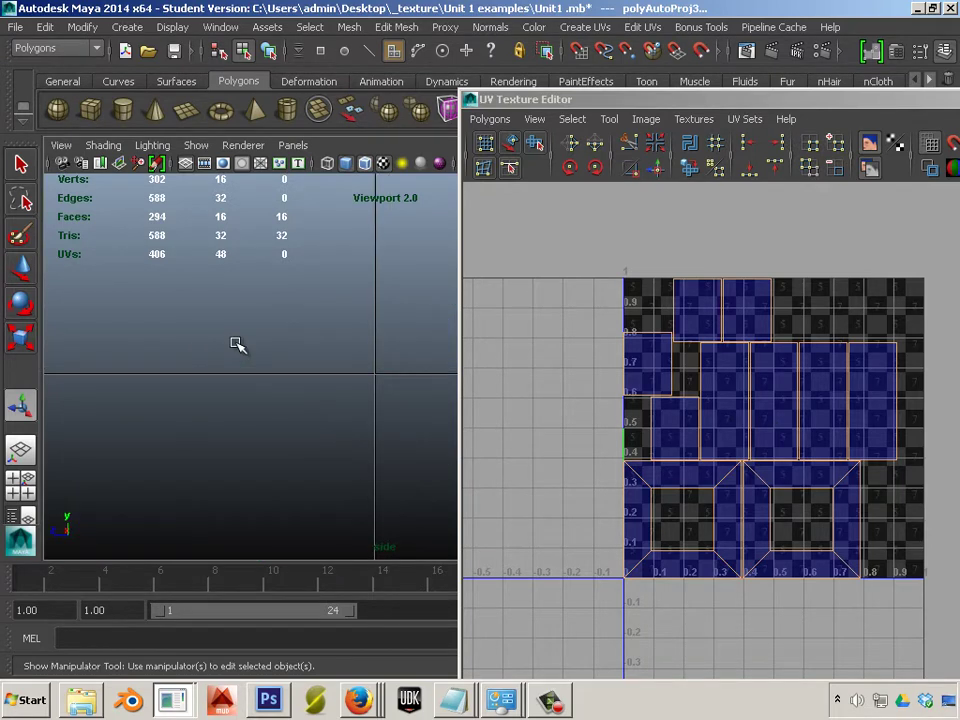
{"action": "scroll", "coordinate": [252, 391], "scroll_direction": "down", "scroll_amount": 5}
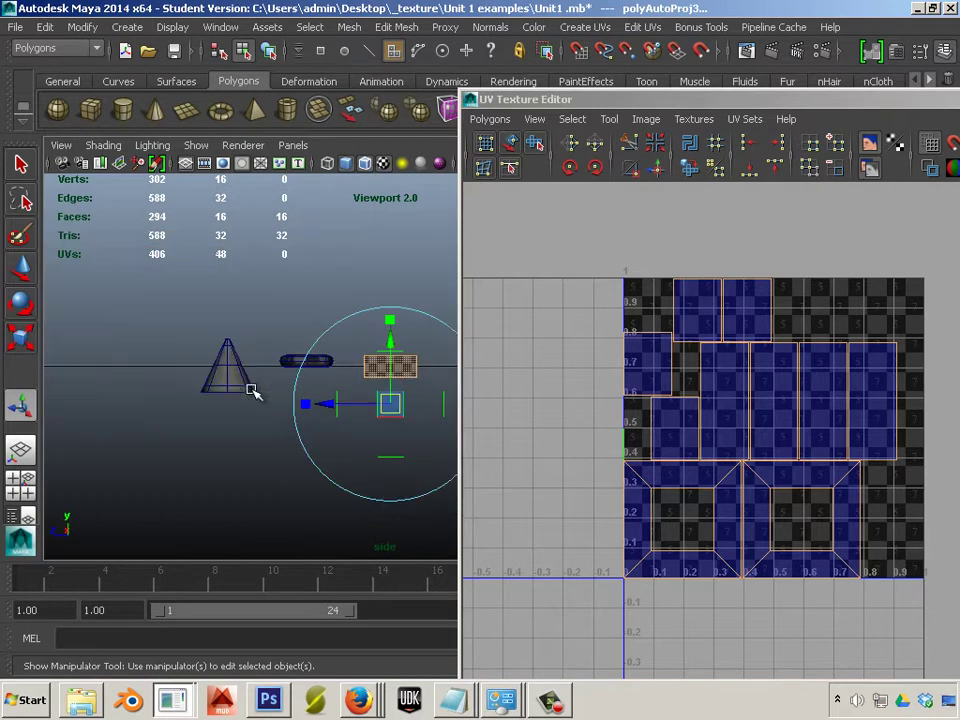
{"action": "scroll", "coordinate": [342, 415], "scroll_direction": "up", "scroll_amount": 5}
{"action": "middle_click_drag", "start_coordinate": [420, 410], "coordinate": [194, 432], "text": "alt"}
{"action": "scroll", "coordinate": [194, 432], "scroll_direction": "up", "scroll_amount": 1}
{"action": "scroll", "coordinate": [196, 433], "scroll_direction": "up", "scroll_amount": 1}
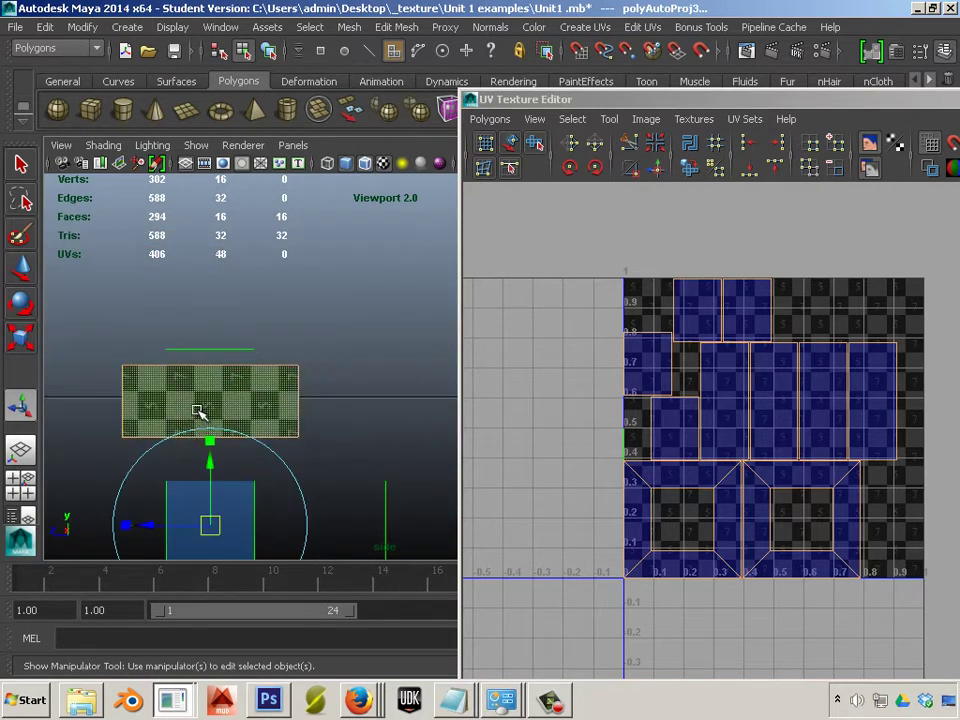
- Select the frame's inner and outer side-wall faces and apply a Cylindrical Mapping to them
{"action": "right_click_drag", "start_coordinate": [197, 326], "coordinate": [197, 371]}
{"action": "left_click_drag", "start_coordinate": [107, 383], "coordinate": [338, 421]}
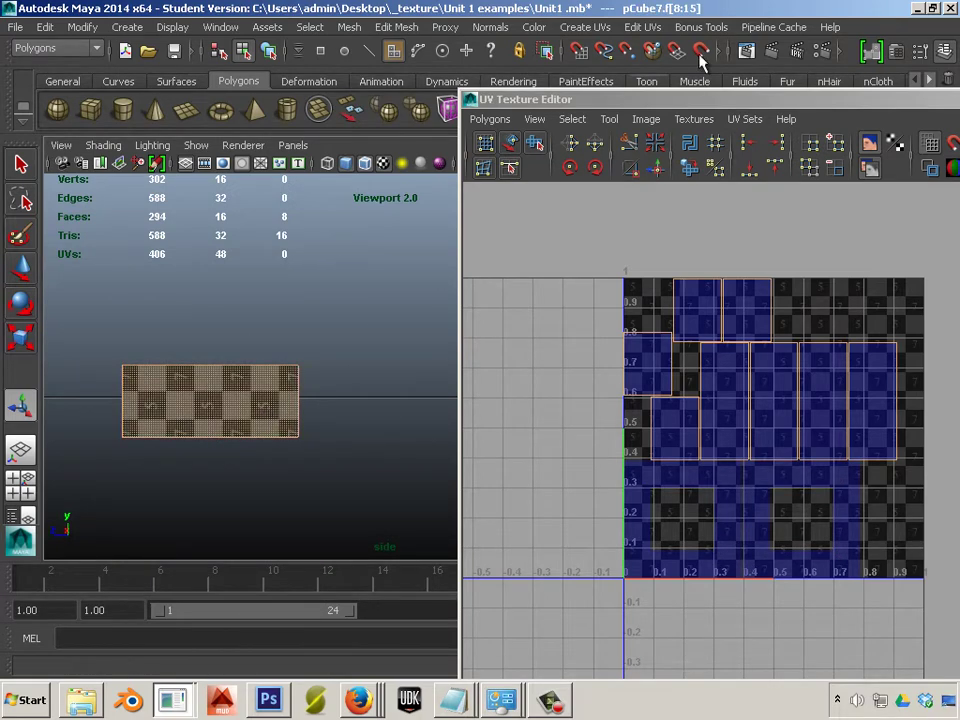
{"action": "left_click", "coordinate": [588, 30]}
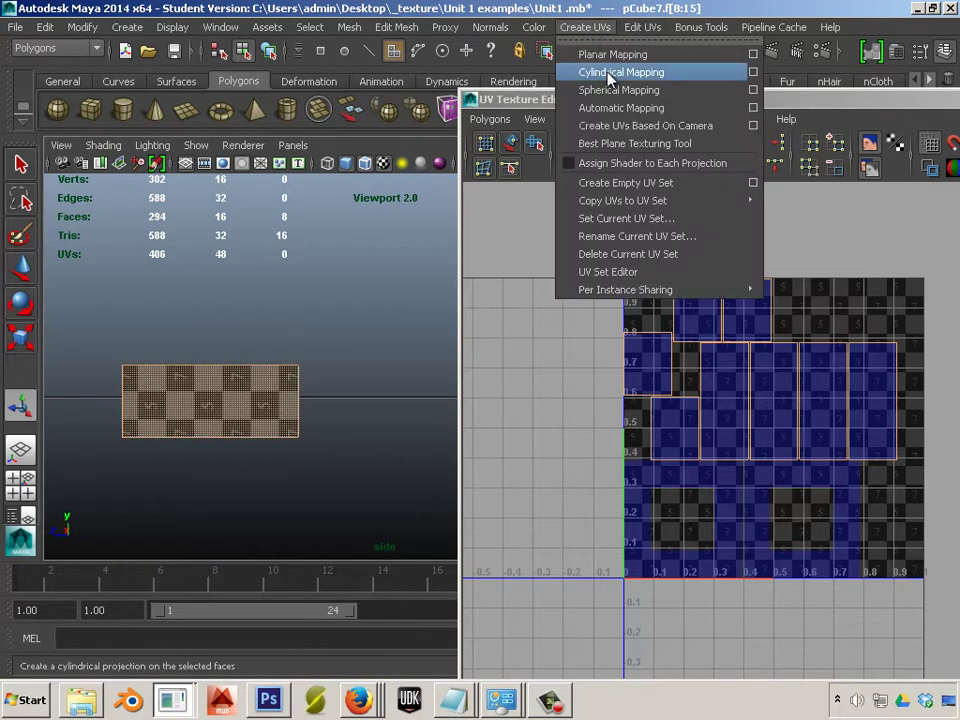
{"action": "left_click", "coordinate": [606, 72]}
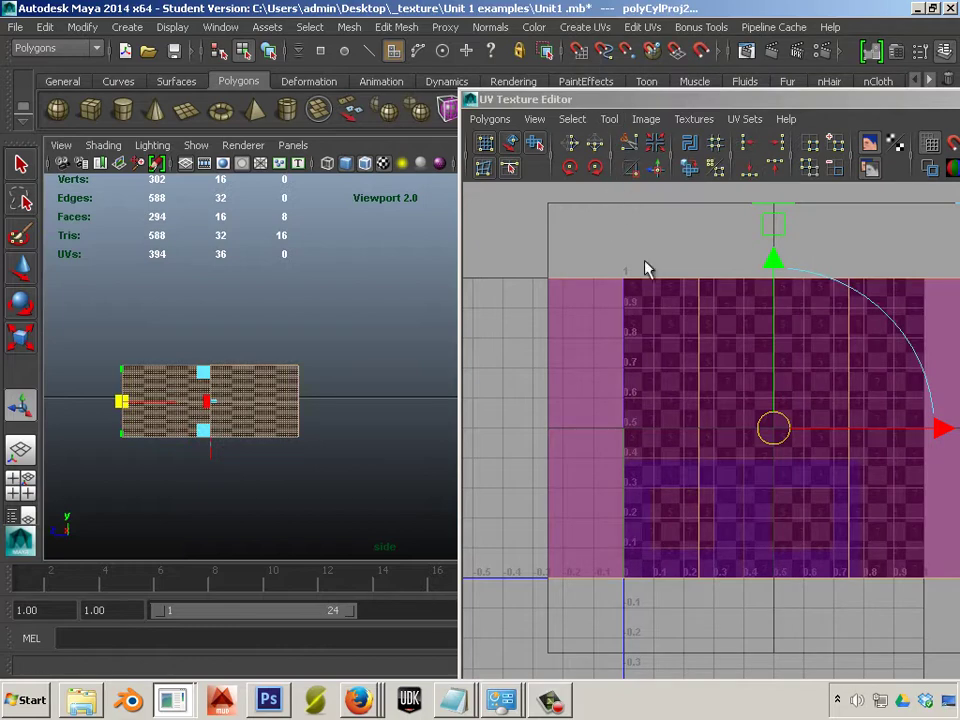
- Select the overlapping side-wall UV shells as whole shells and move them vertically above the UV tile
{"action": "scroll", "coordinate": [806, 356], "scroll_direction": "down", "scroll_amount": 5}
{"action": "right_click", "coordinate": [757, 337]}
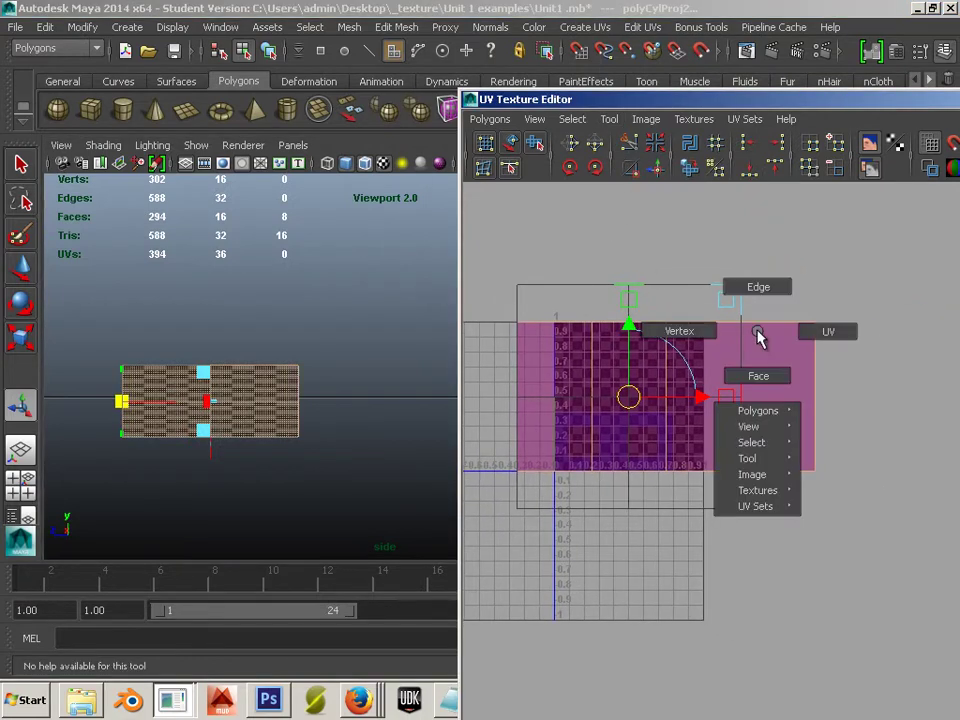
{"action": "right_click_drag", "start_coordinate": [757, 337], "coordinate": [800, 335]}
{"action": "left_click_drag", "start_coordinate": [296, 311], "coordinate": [291, 360], "text": "alt"}
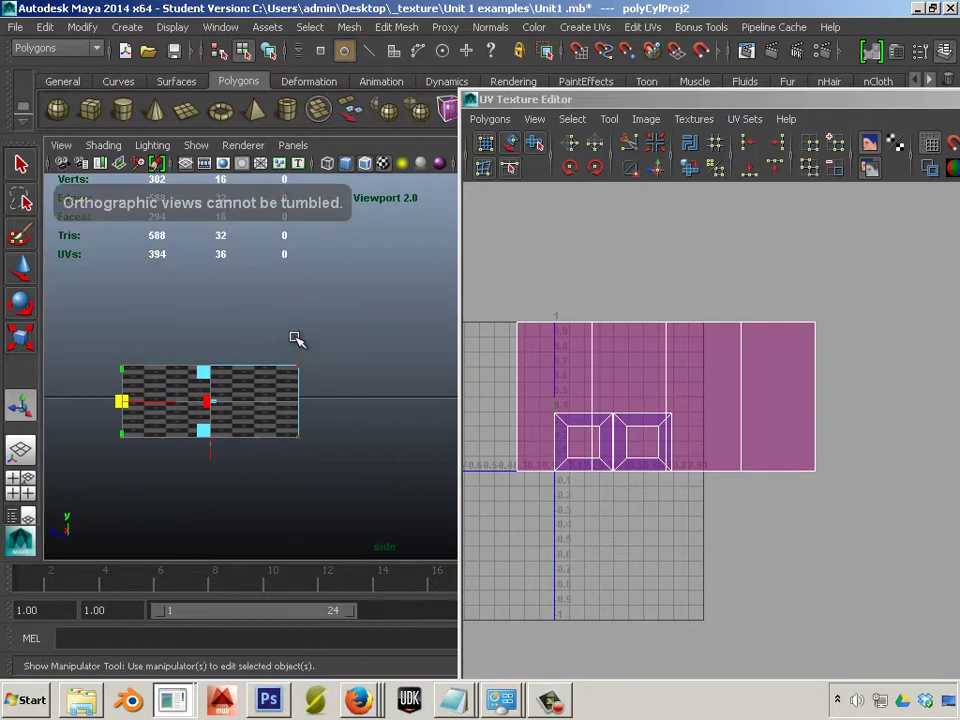
{"action": "right_click_drag", "start_coordinate": [568, 335], "coordinate": [598, 339]}
{"action": "left_click_drag", "start_coordinate": [558, 307], "coordinate": [519, 334]}
{"action": "right_click_drag", "start_coordinate": [519, 334], "coordinate": [553, 321], "text": "ctrl"}
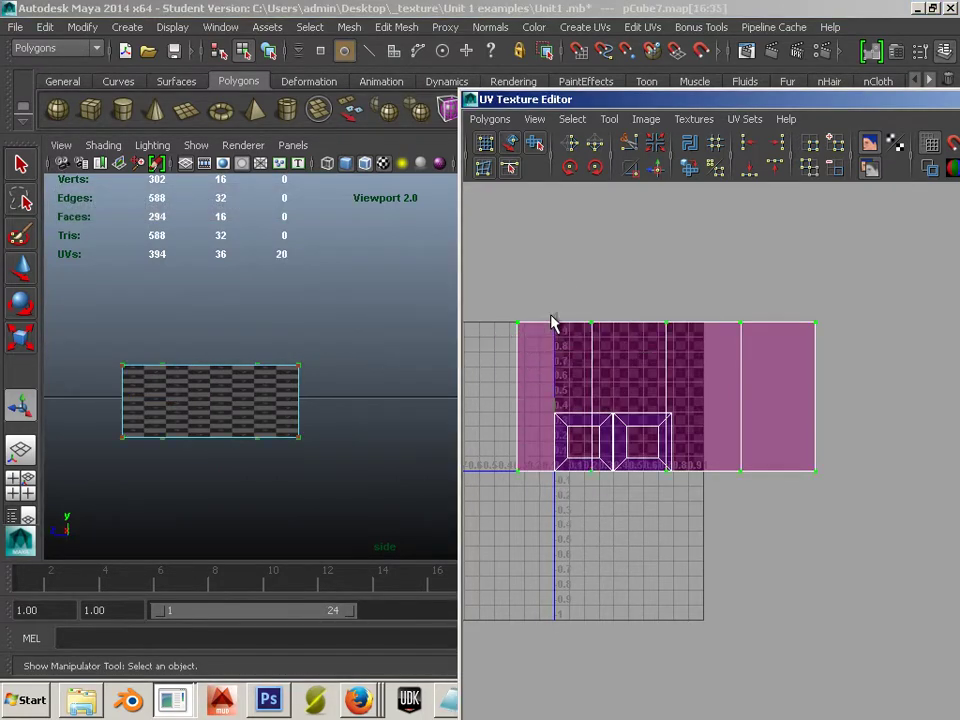
{"action": "key", "text": "w"}
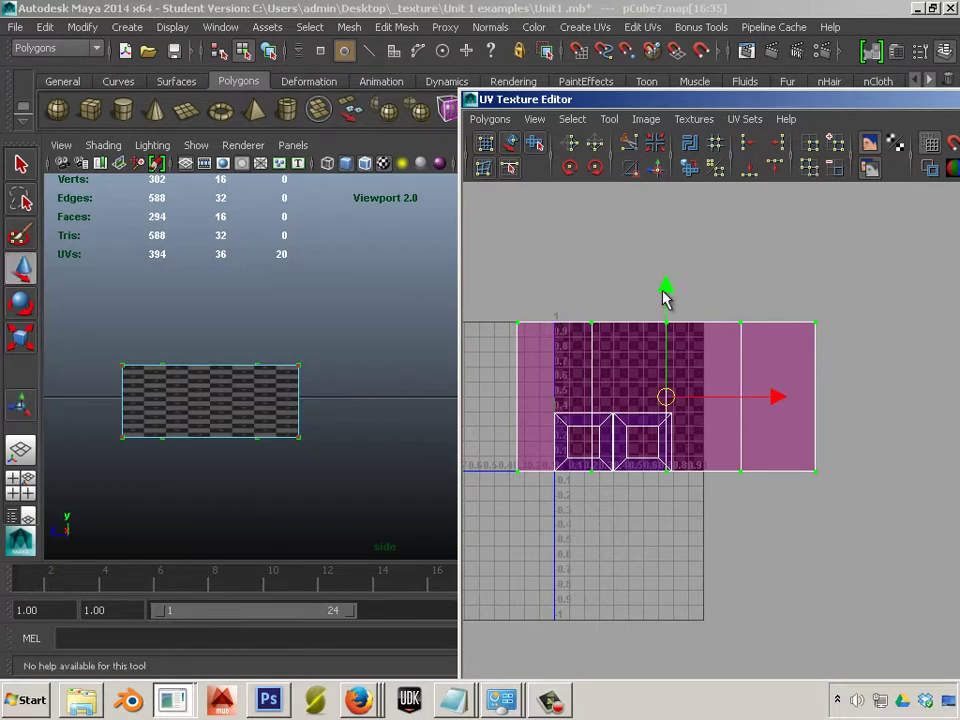
{"action": "left_click_drag", "start_coordinate": [664, 292], "coordinate": [662, 154]}
{"action": "middle_click_drag", "start_coordinate": [613, 287], "coordinate": [638, 412], "text": "alt"}
{"action": "scroll", "coordinate": [590, 367], "scroll_direction": "up", "scroll_amount": 3}
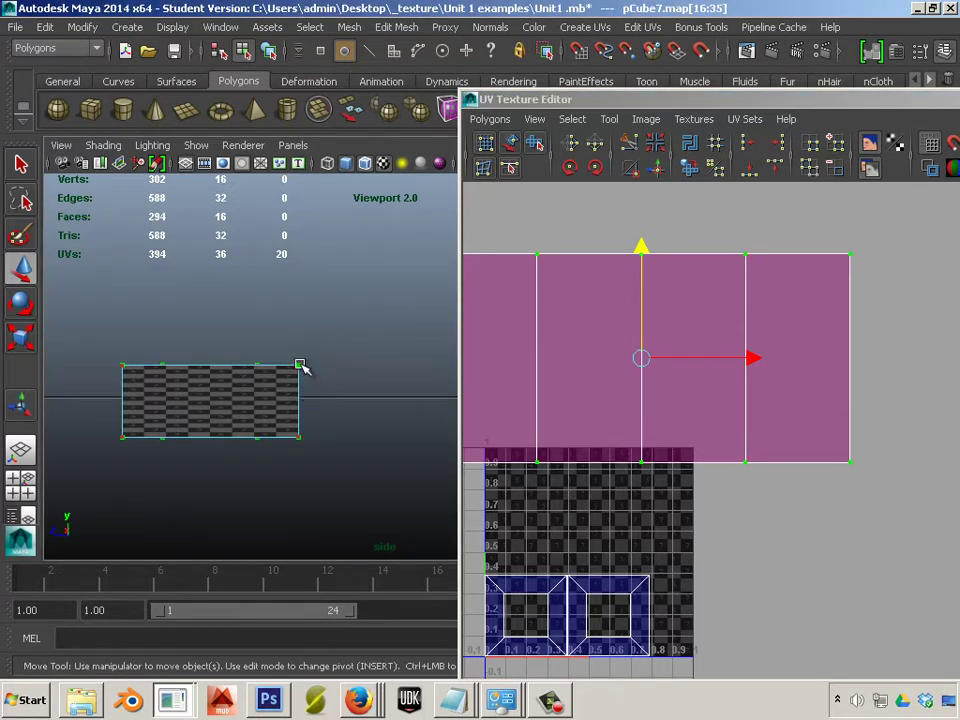
- Cut the UVs along one inner and one outer vertical corner edge of the frame in the perspective view
{"action": "key", "text": "space"}
{"action": "left_click_drag", "start_coordinate": [302, 368], "coordinate": [426, 510], "text": "alt"}
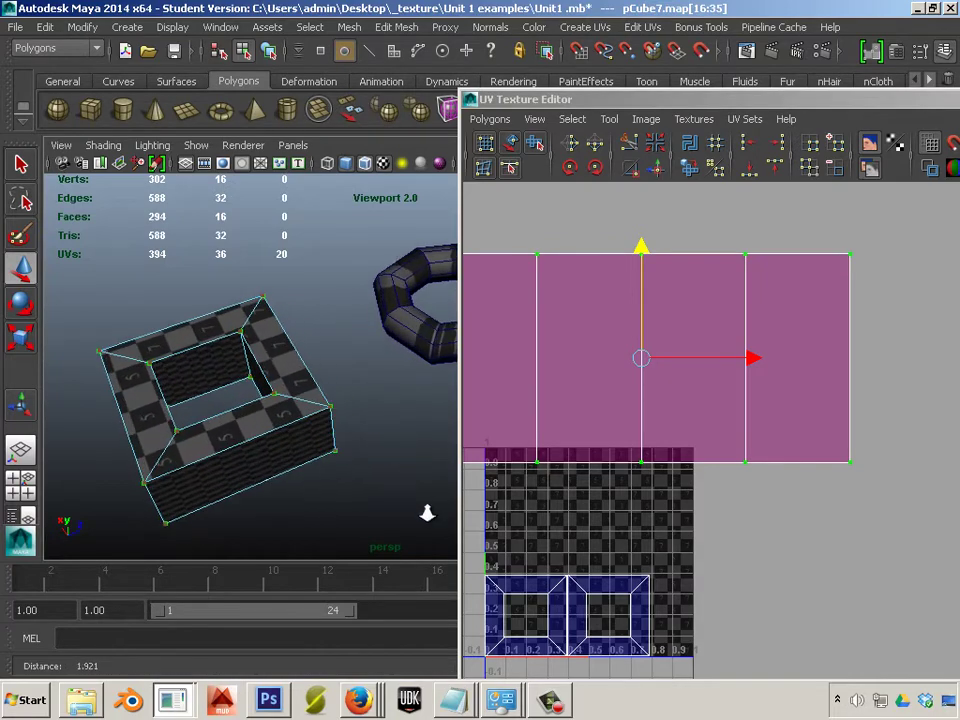
{"action": "scroll", "coordinate": [371, 388], "scroll_direction": "up", "scroll_amount": 5}
{"action": "left_click_drag", "start_coordinate": [300, 435], "coordinate": [245, 348], "text": "alt"}
{"action": "middle_click_drag", "start_coordinate": [245, 348], "coordinate": [220, 336], "text": "alt"}
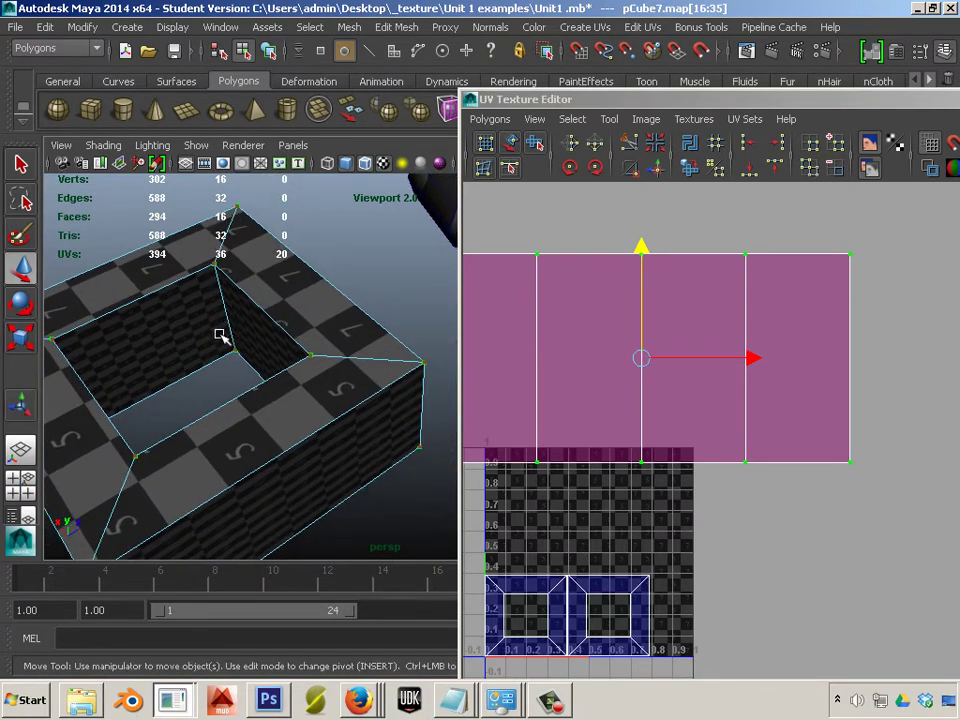
{"action": "right_click_drag", "start_coordinate": [231, 323], "coordinate": [222, 279]}
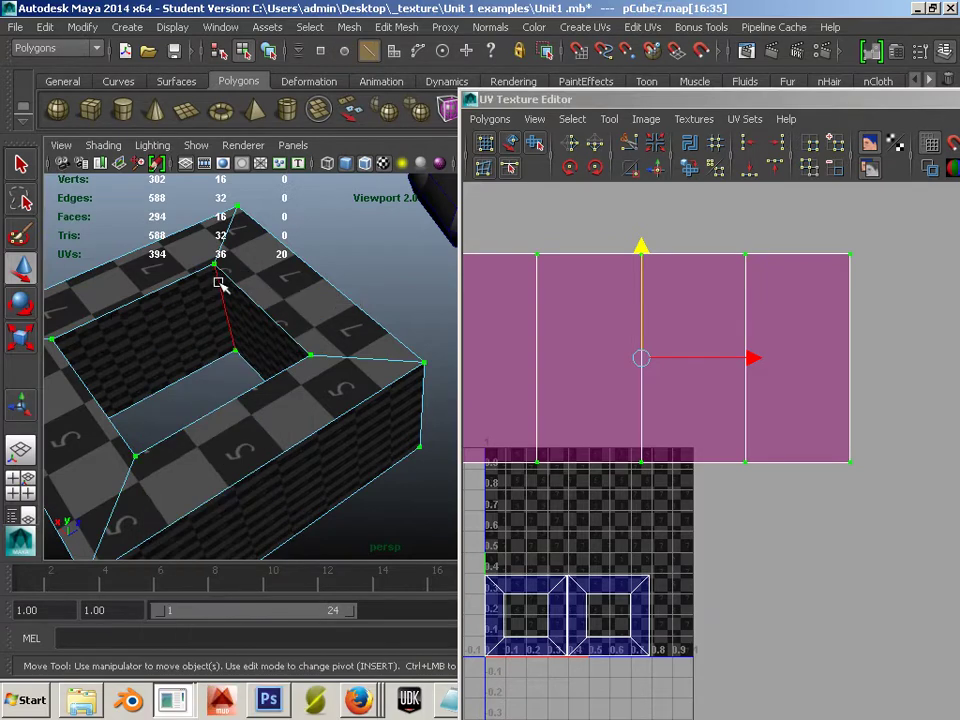
{"action": "left_click", "coordinate": [224, 295]}
{"action": "left_click", "coordinate": [423, 409], "text": "shift"}
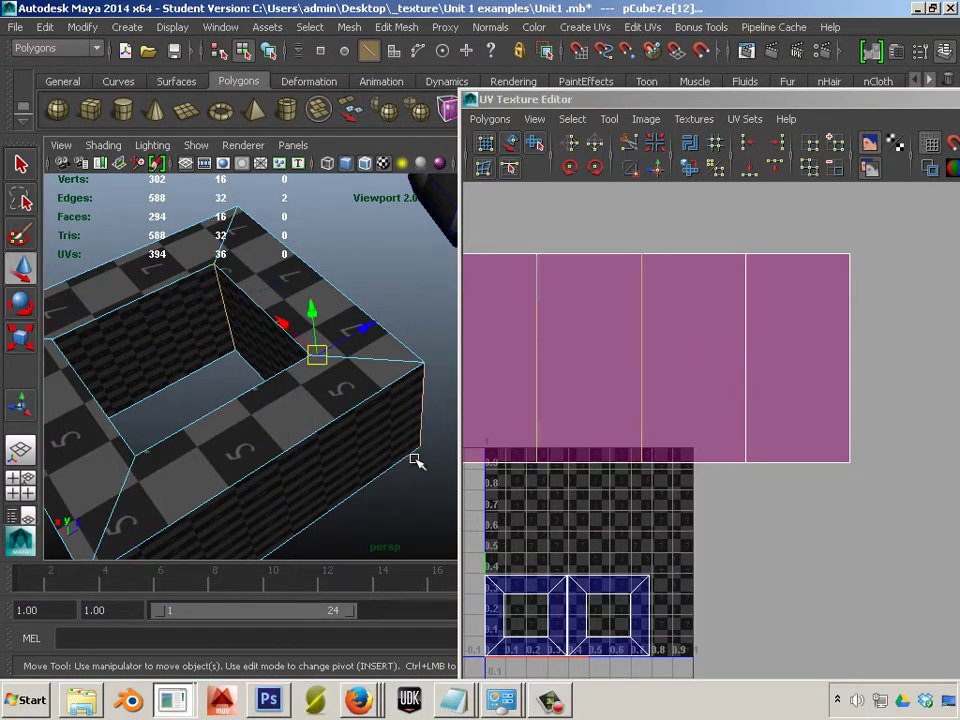
{"action": "left_click", "coordinate": [628, 143]}
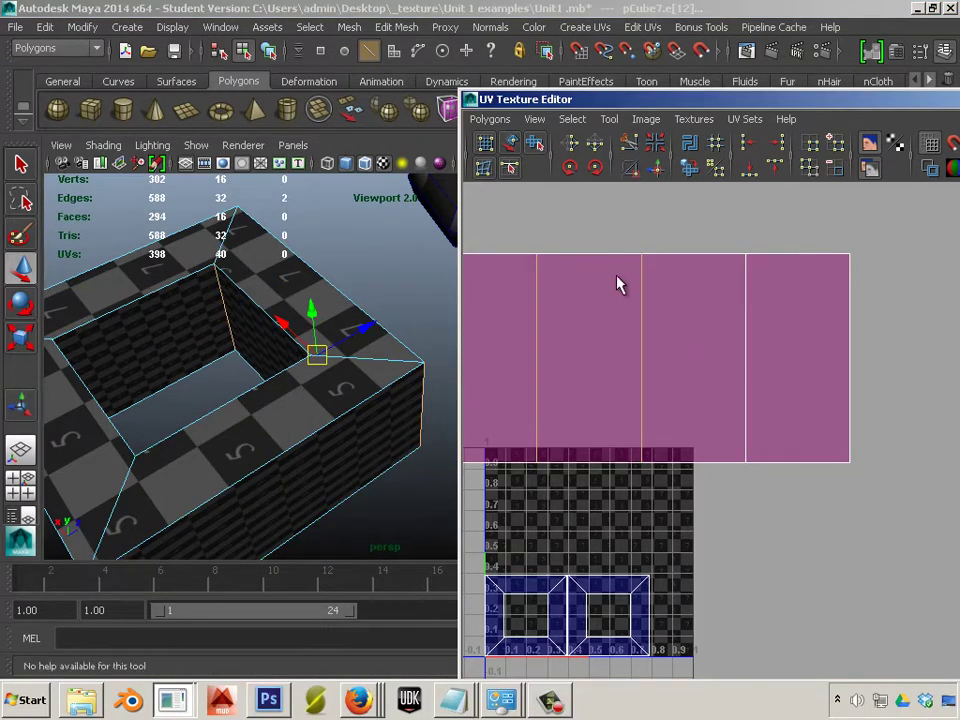
- Move the cut-off three-face UV section away from the remaining wall shells, up and to the left
{"action": "scroll", "coordinate": [619, 304], "scroll_direction": "down", "scroll_amount": 1}
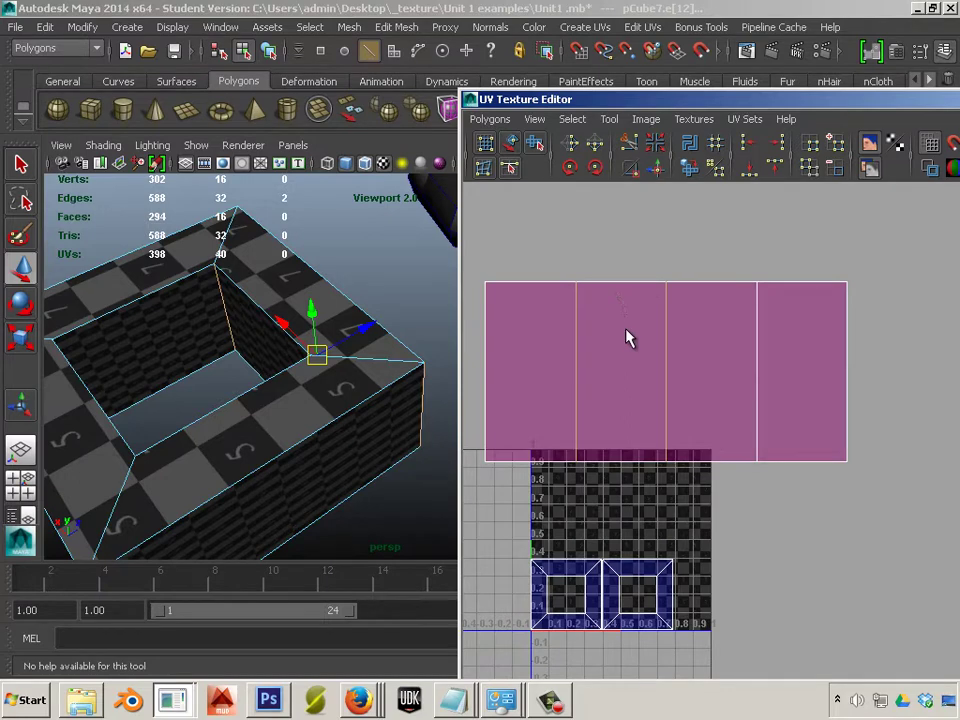
{"action": "right_click_drag", "start_coordinate": [628, 336], "coordinate": [698, 287]}
{"action": "left_click", "coordinate": [667, 286]}
{"action": "scroll", "coordinate": [730, 370], "scroll_direction": "down", "scroll_amount": 2}
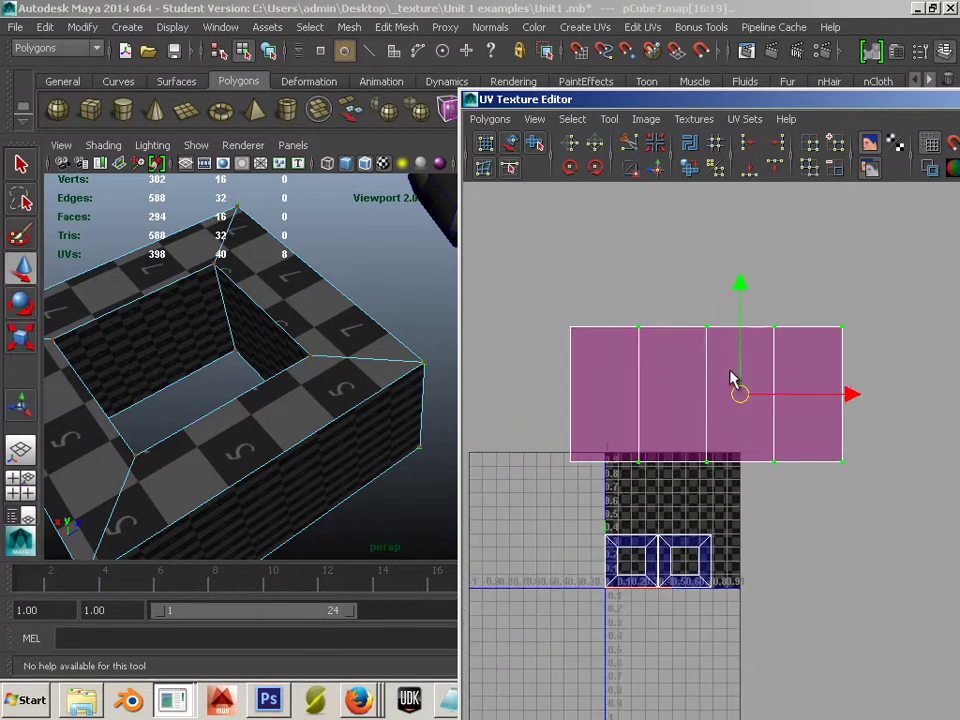
{"action": "left_click_drag", "start_coordinate": [739, 388], "coordinate": [416, 298]}
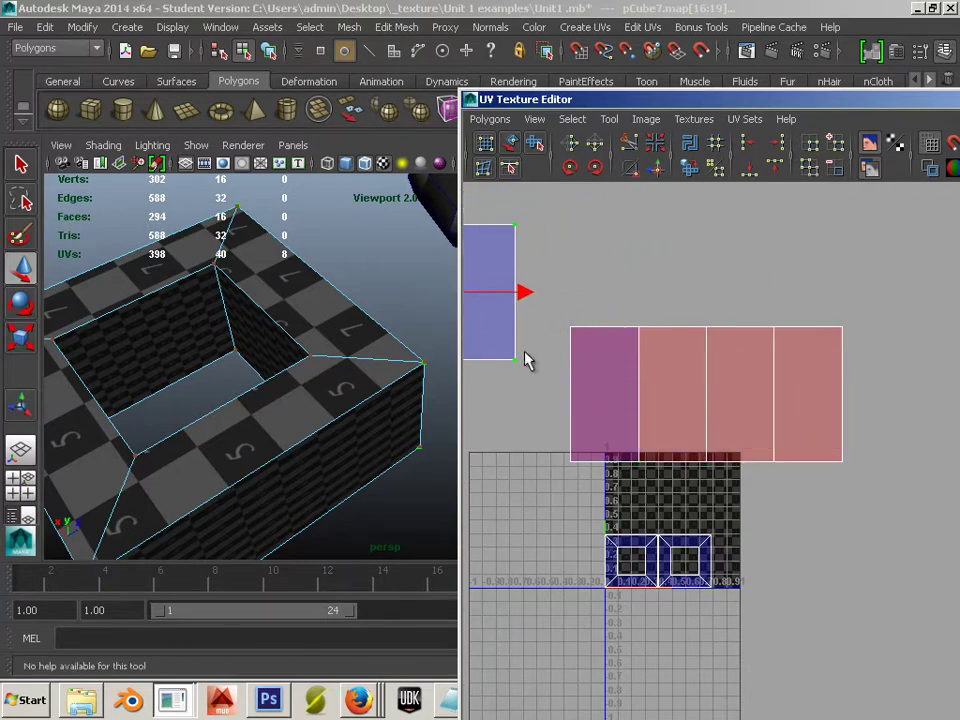
{"action": "middle_click_drag", "start_coordinate": [540, 378], "coordinate": [724, 371], "text": "alt"}
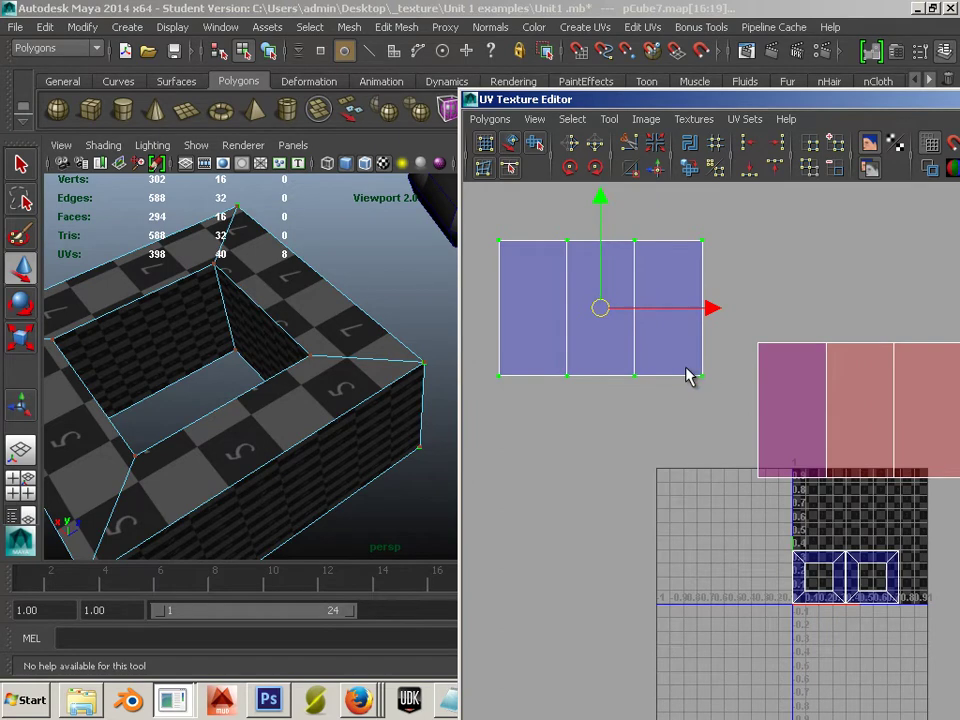
- Undo the move of the three-face UV section and its UV selection
{"action": "key", "text": "ctrl+z"}
{"action": "key", "text": "ctrl+z"}
{"action": "key", "text": "ctrl+z"}
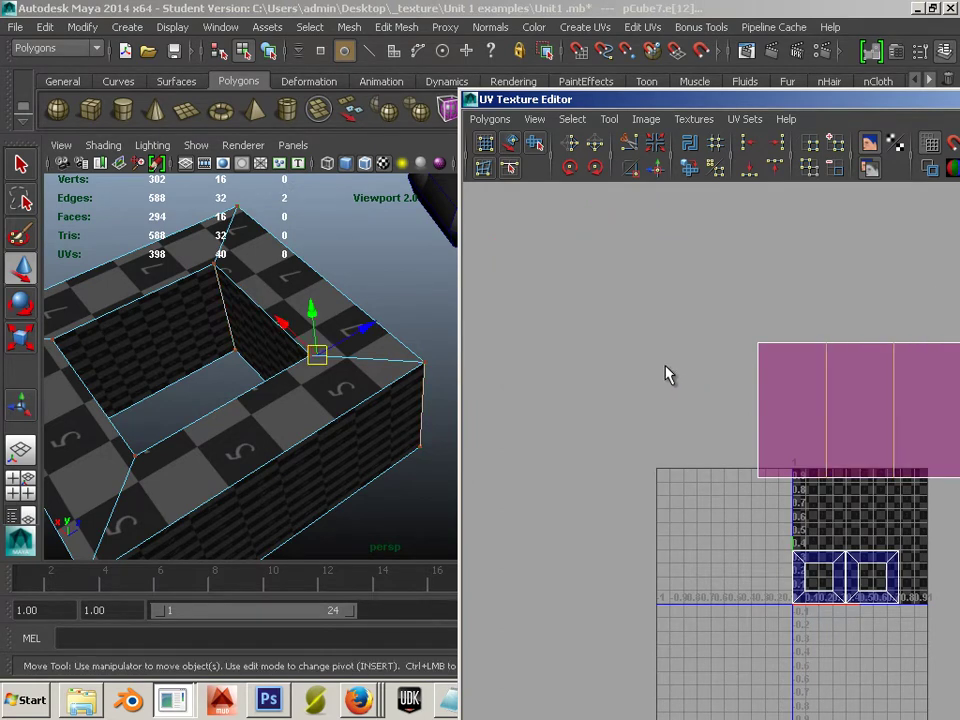
- Reselect the frame's side-wall faces in the side view and apply a fresh Cylindrical Mapping
{"action": "right_click_drag", "start_coordinate": [369, 326], "coordinate": [439, 308]}
{"action": "left_click", "coordinate": [379, 405]}
{"action": "left_click_drag", "start_coordinate": [381, 413], "coordinate": [390, 343], "text": "alt"}
{"action": "key", "text": "space"}
{"action": "key", "text": "space"}
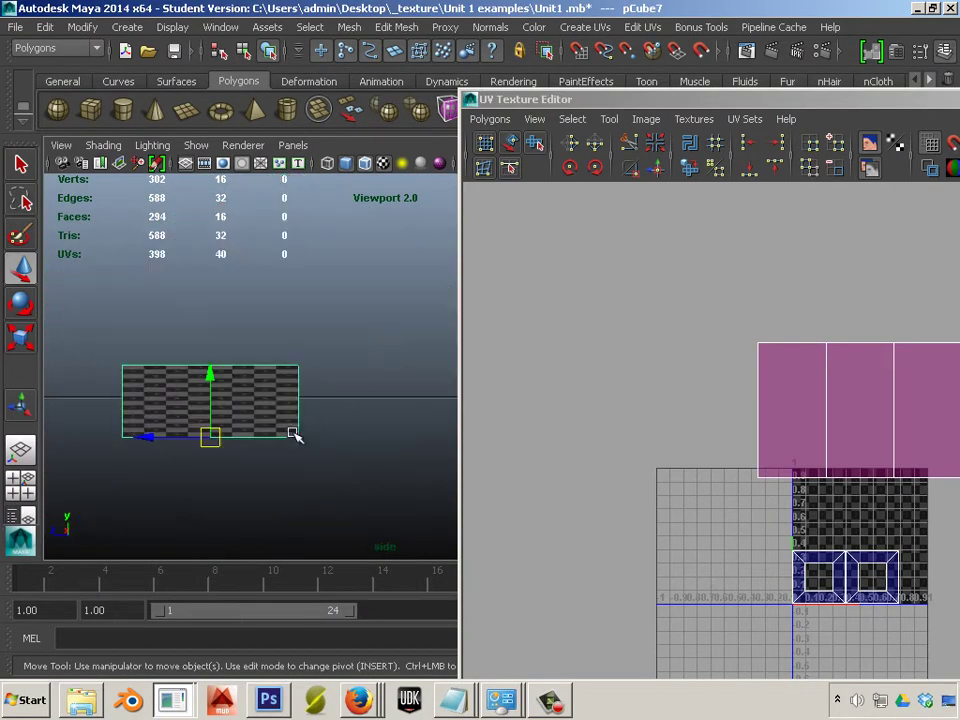
{"action": "right_click_drag", "start_coordinate": [258, 407], "coordinate": [259, 376]}
{"action": "left_click_drag", "start_coordinate": [79, 380], "coordinate": [364, 404]}
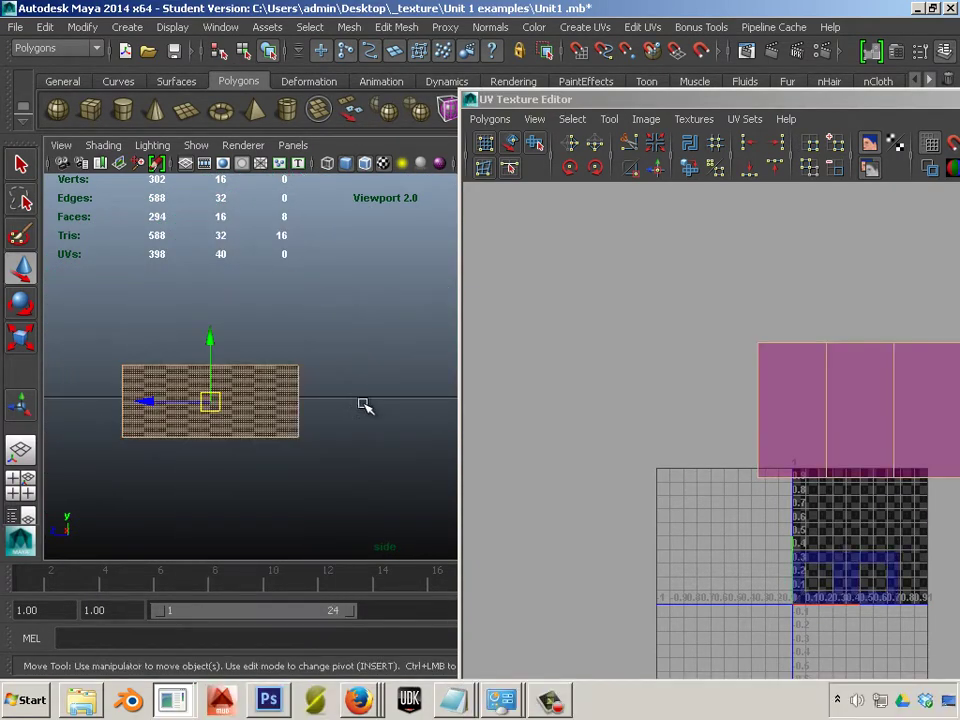
{"action": "left_click", "coordinate": [605, 28]}
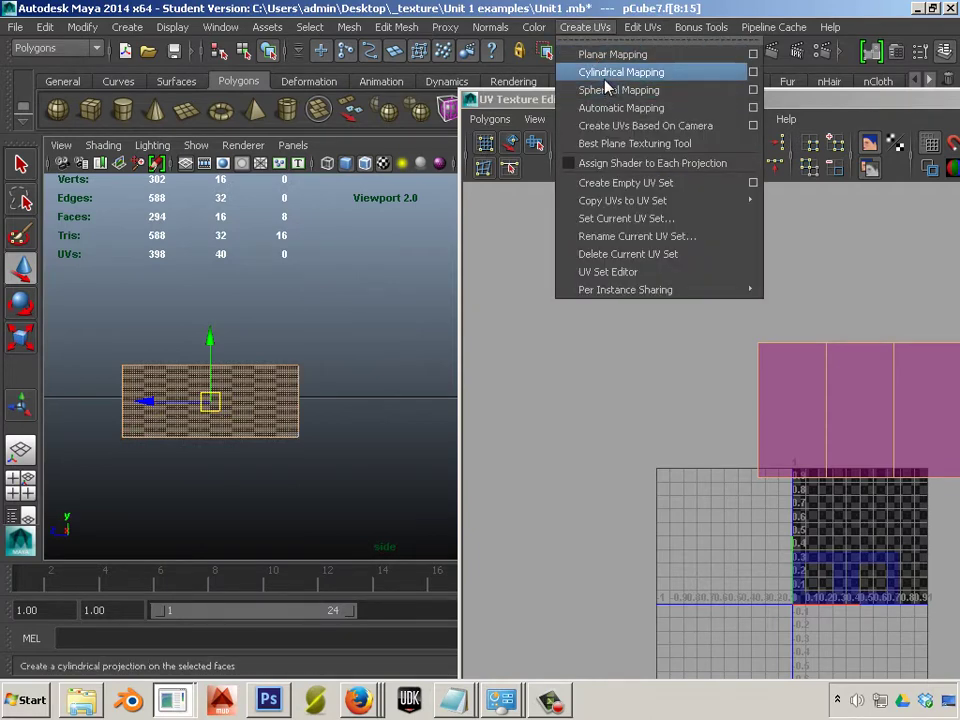
{"action": "left_click", "coordinate": [604, 76]}
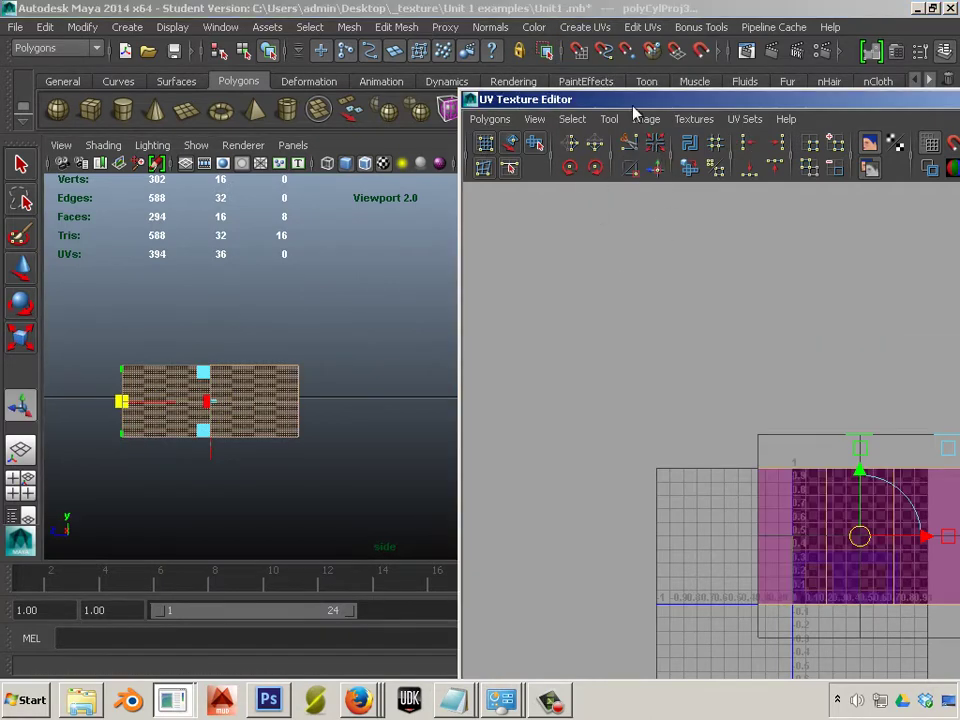
- Separate one of the two overlapping wall UV shells by moving it up and left of the UV tile
{"action": "left_click_drag", "start_coordinate": [440, 14], "coordinate": [436, 12]}
{"action": "right_click_drag", "start_coordinate": [810, 405], "coordinate": [873, 418]}
{"action": "left_click_drag", "start_coordinate": [859, 379], "coordinate": [812, 413]}
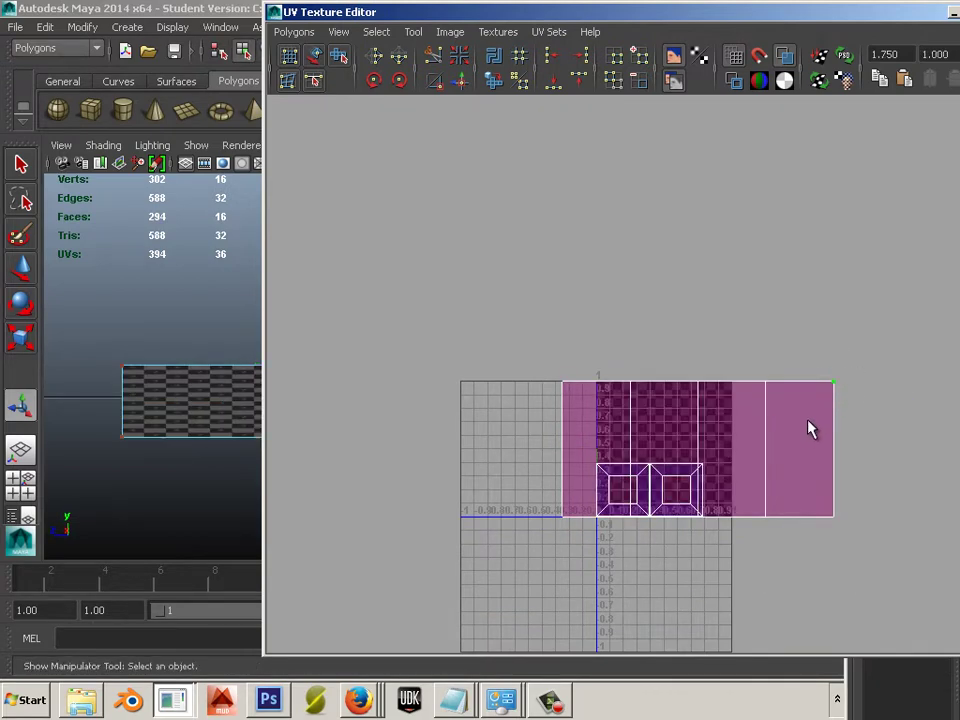
{"action": "right_click_drag", "start_coordinate": [809, 424], "coordinate": [852, 412], "text": "ctrl"}
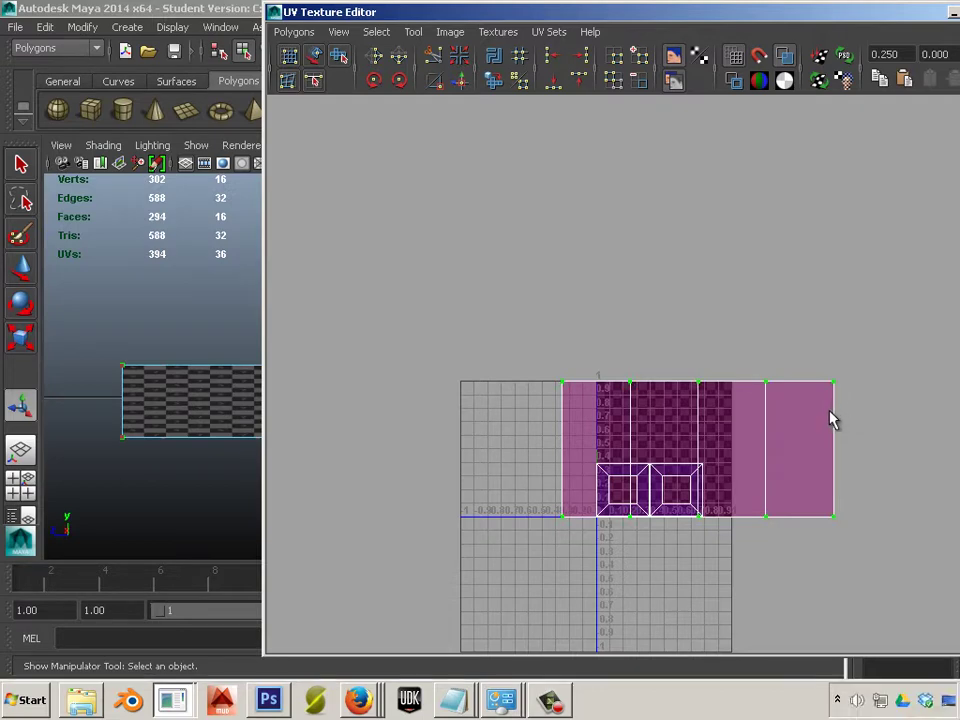
{"action": "key", "text": "w"}
{"action": "left_click_drag", "start_coordinate": [700, 454], "coordinate": [391, 304]}
{"action": "left_click", "coordinate": [433, 462]}
- Select the remaining wall UV shell and move it straight up, clear of the UV tile
{"action": "left_click", "coordinate": [558, 386]}
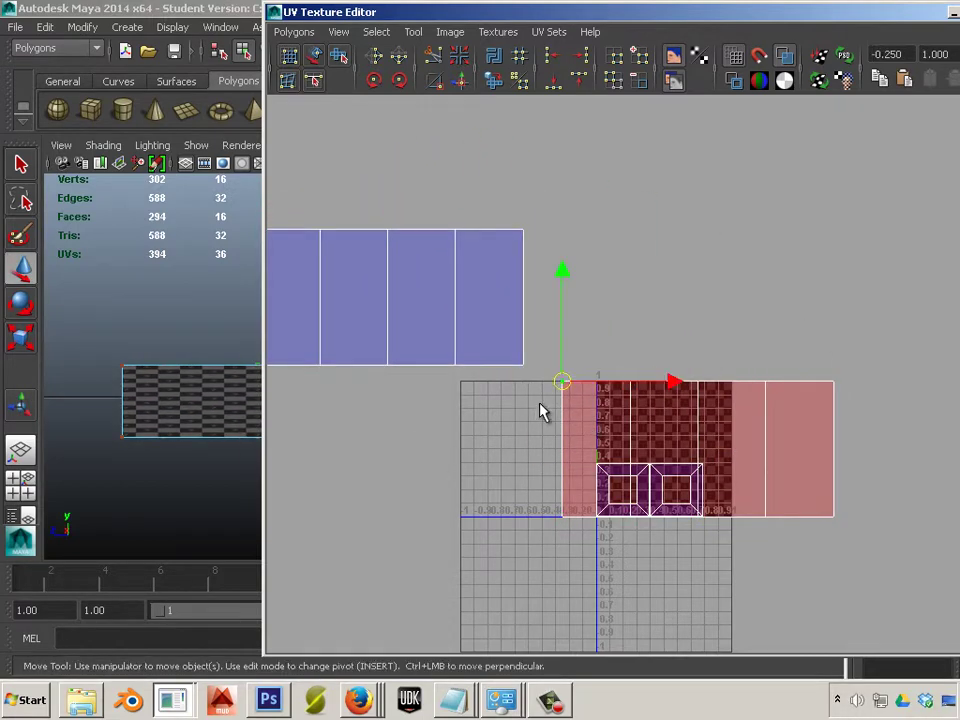
{"action": "right_click_drag", "start_coordinate": [556, 396], "coordinate": [591, 369], "text": "ctrl"}
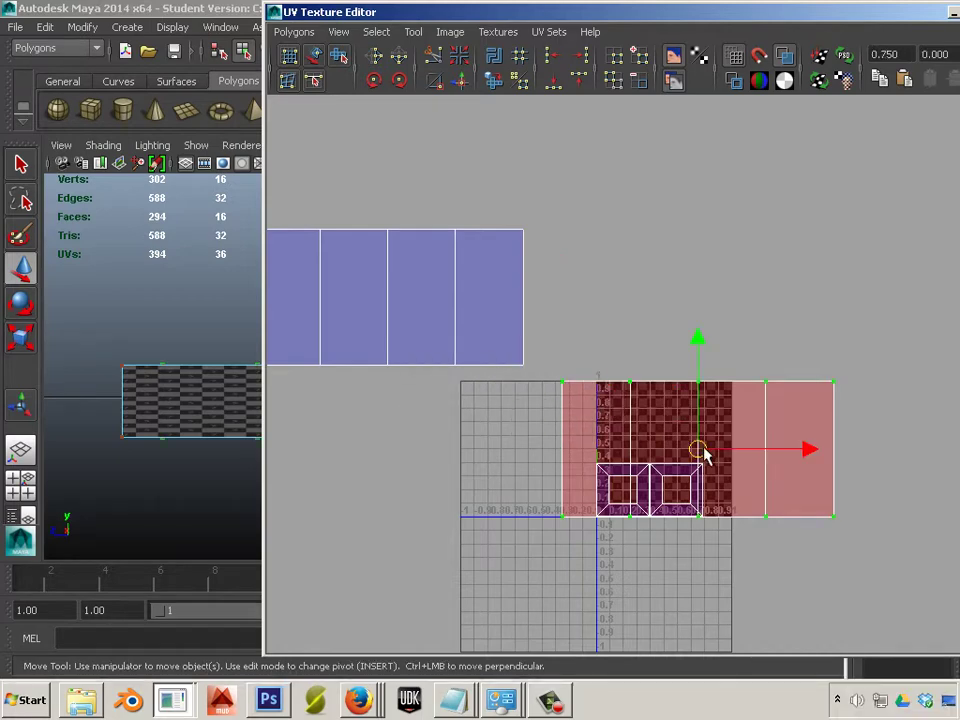
{"action": "left_click_drag", "start_coordinate": [698, 340], "coordinate": [694, 186]}
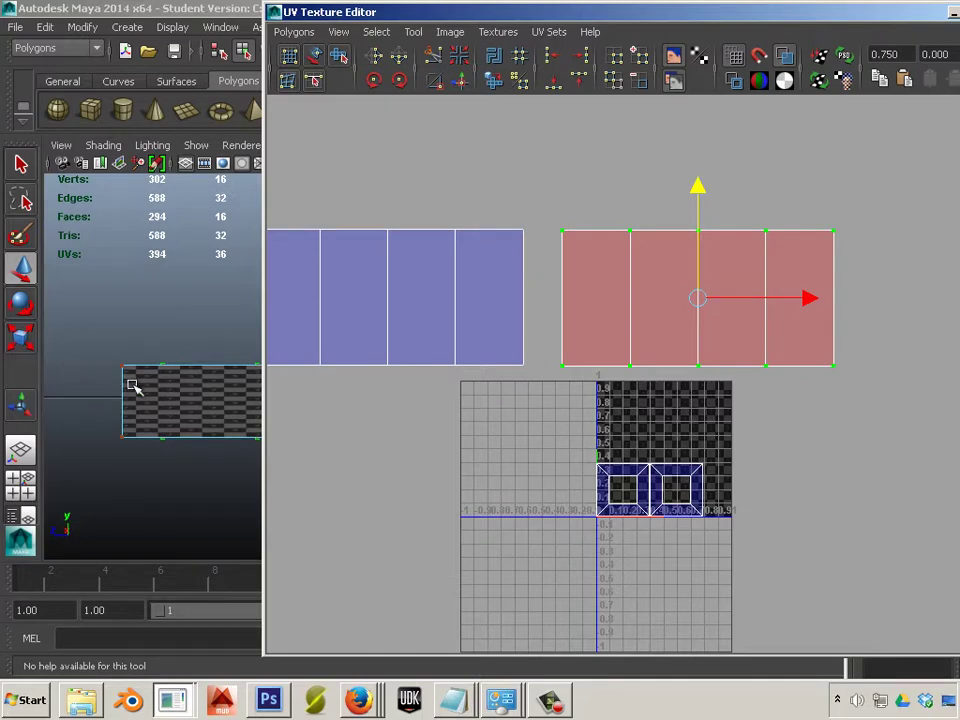
- Examine the checker pattern's stretching on the frame's walls up close in the perspective view
{"action": "key", "text": "space"}
{"action": "key", "text": "space"}
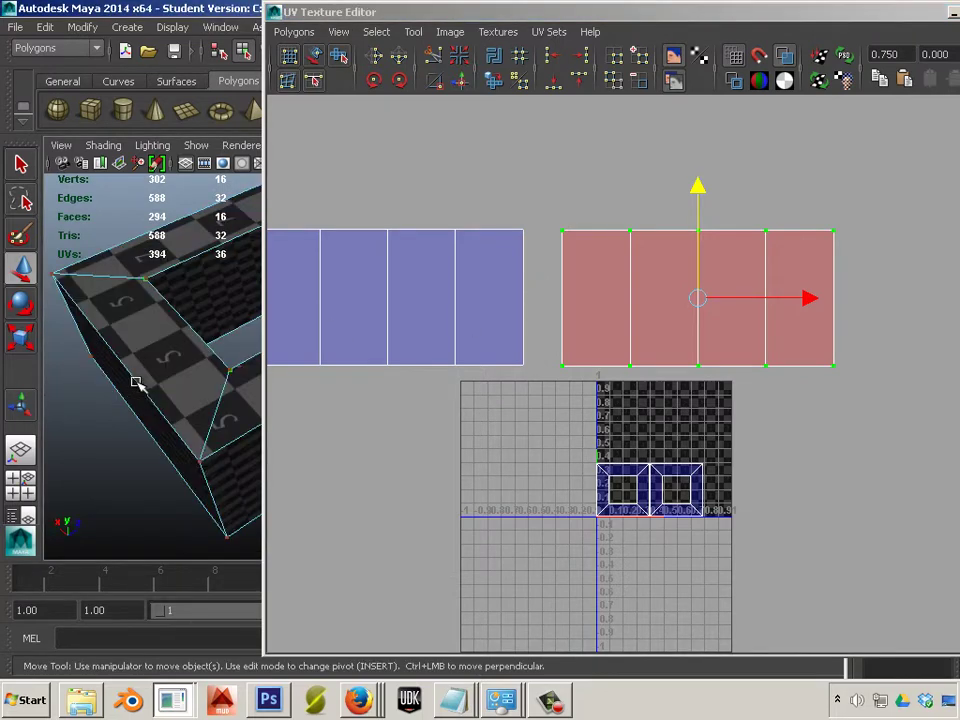
{"action": "left_click_drag", "start_coordinate": [123, 400], "coordinate": [86, 401], "text": "alt"}
{"action": "right_click_drag", "start_coordinate": [86, 401], "coordinate": [84, 311], "text": "alt"}
{"action": "right_click_drag", "start_coordinate": [145, 375], "coordinate": [135, 396], "text": "alt"}
{"action": "left_click_drag", "start_coordinate": [135, 396], "coordinate": [114, 379], "text": "alt"}
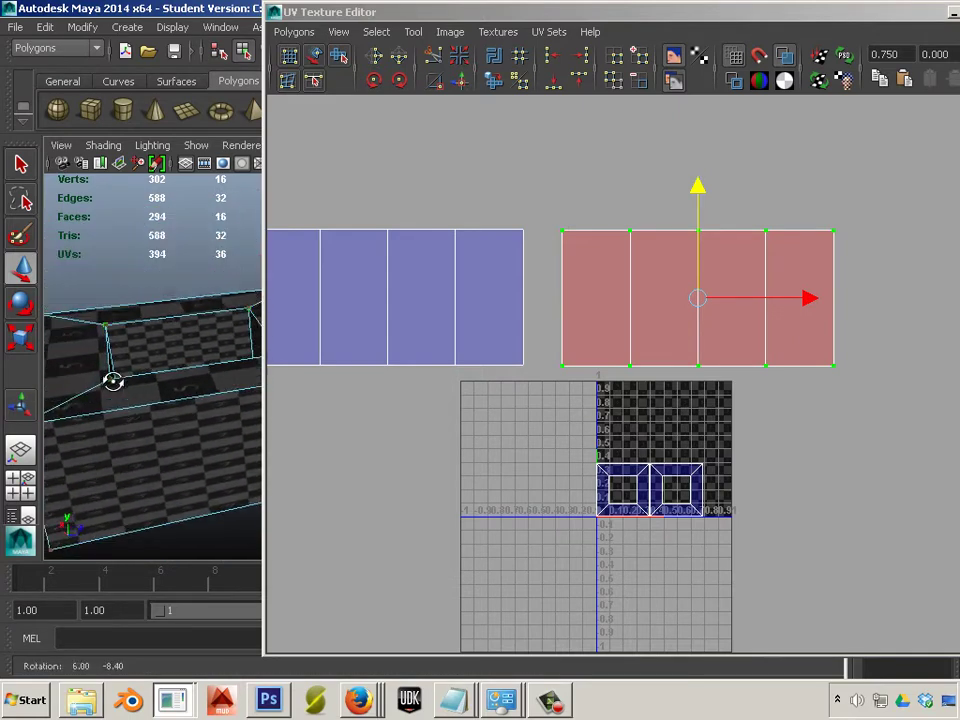
{"action": "right_click_drag", "start_coordinate": [114, 379], "coordinate": [173, 360], "text": "alt"}
{"action": "middle_click_drag", "start_coordinate": [173, 360], "coordinate": [231, 335], "text": "alt"}
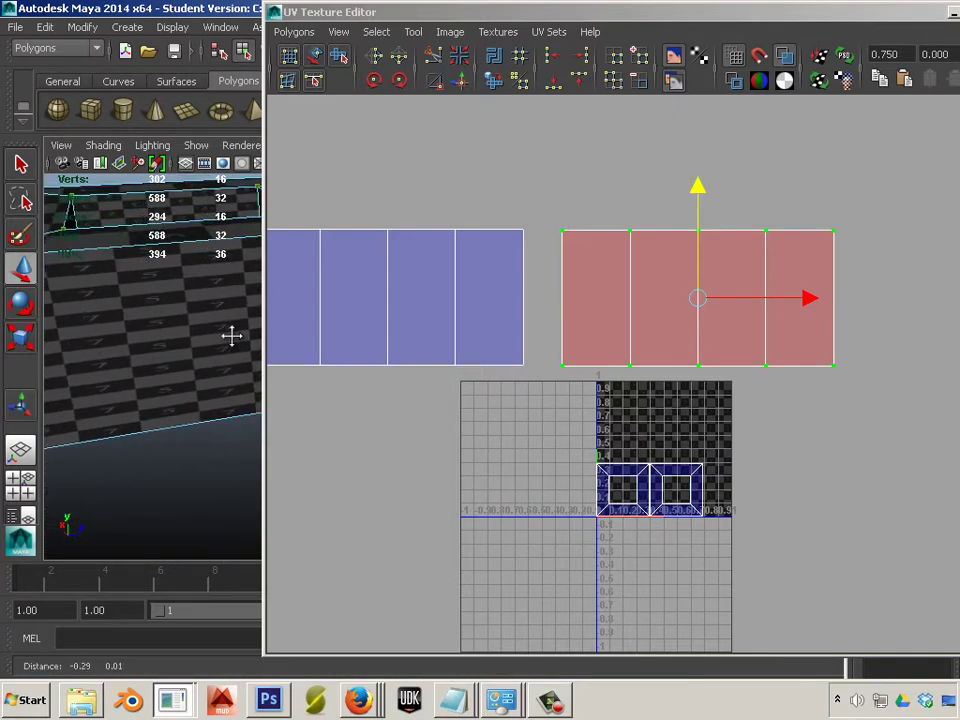
{"action": "right_click_drag", "start_coordinate": [231, 335], "coordinate": [150, 330], "text": "alt"}
- Select the outer-wall UV shell and scale it horizontally until its checkers look square on the model
{"action": "scroll", "coordinate": [398, 327], "scroll_direction": "down", "scroll_amount": 1}
{"action": "middle_click_drag", "start_coordinate": [401, 326], "coordinate": [450, 332], "text": "alt"}
{"action": "right_click_drag", "start_coordinate": [450, 330], "coordinate": [505, 333]}
{"action": "left_click_drag", "start_coordinate": [328, 231], "coordinate": [597, 412]}
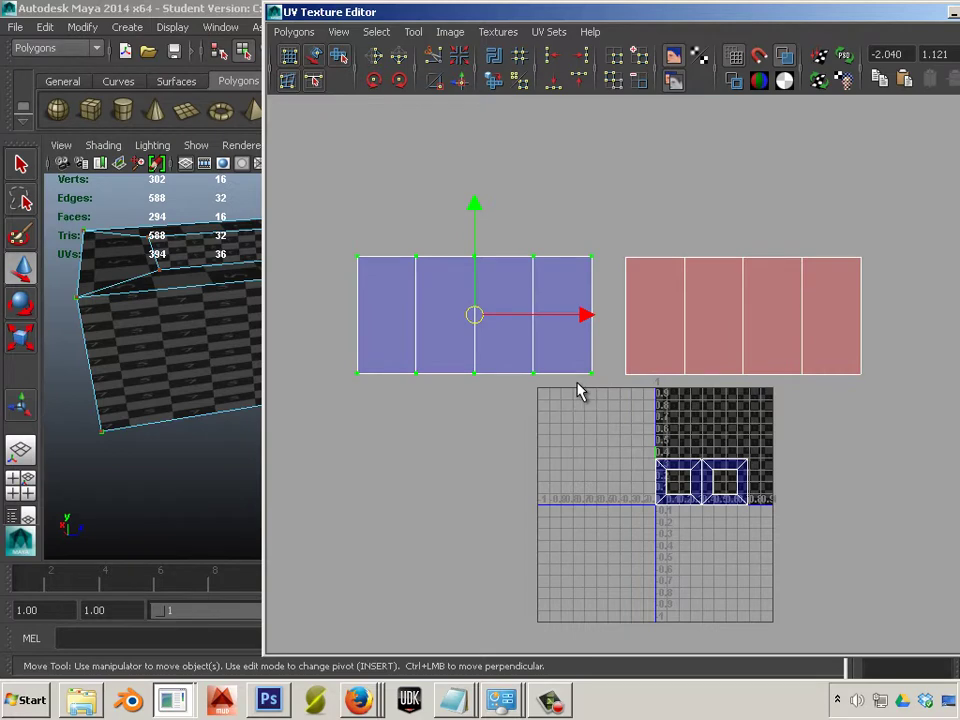
{"action": "key", "text": "r"}
{"action": "left_click_drag", "start_coordinate": [578, 319], "coordinate": [832, 376]}
- Move the widened outer-wall UV shell straight up, clear of the inner-wall shell
{"action": "key", "text": "w"}
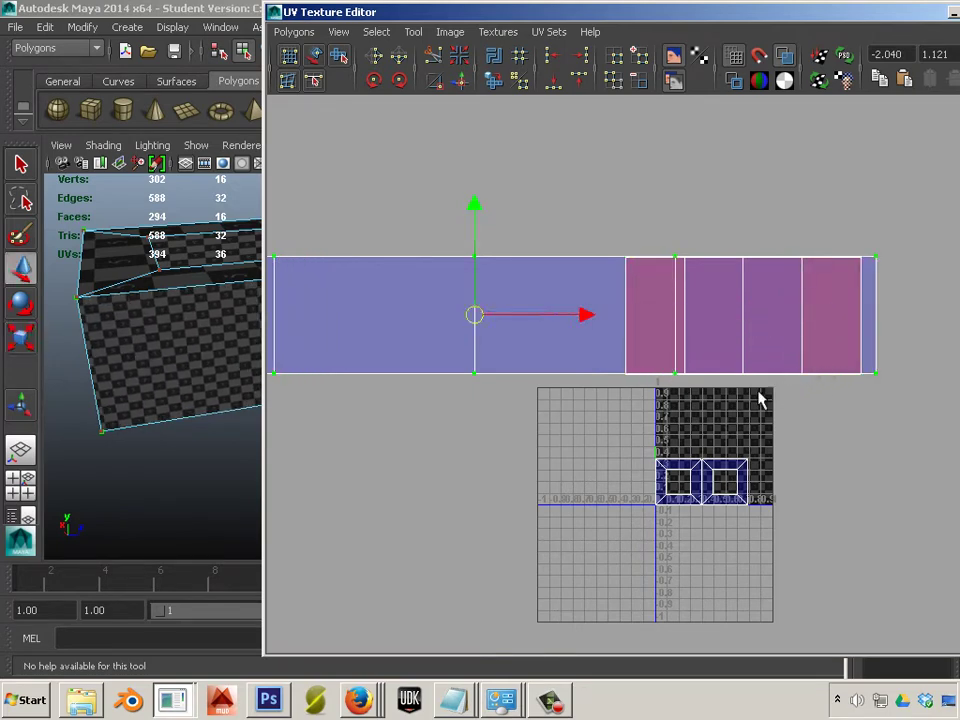
{"action": "left_click_drag", "start_coordinate": [475, 212], "coordinate": [470, 84]}
{"action": "left_click", "coordinate": [463, 80]}
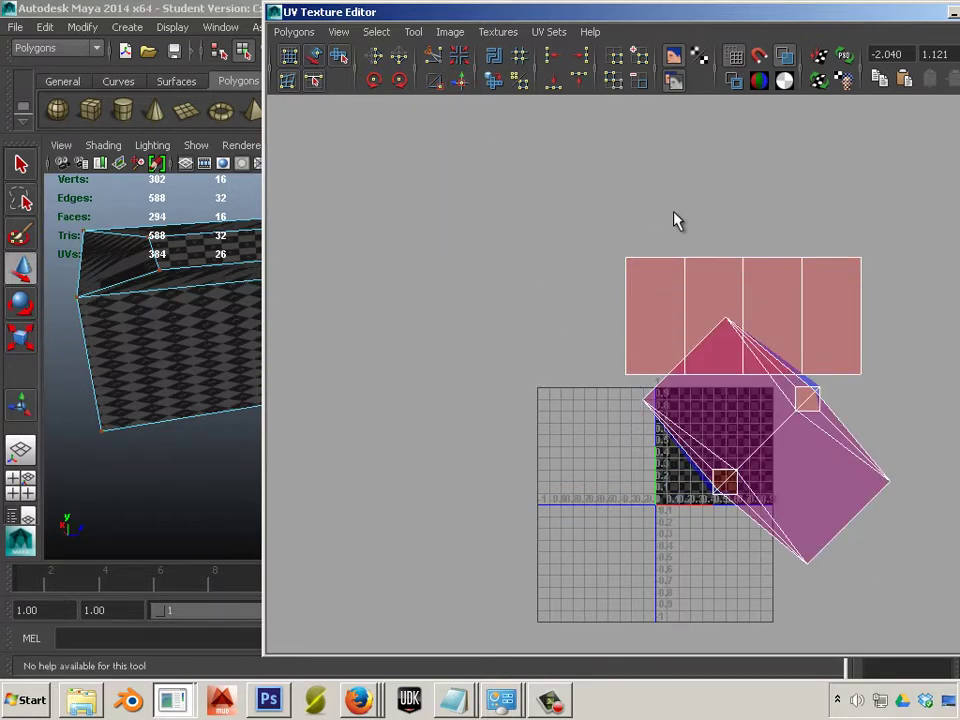
{"action": "key", "text": "ctrl+z"}
- Select the inner-wall UV shell and widen it horizontally to correct its checker proportions
{"action": "left_click_drag", "start_coordinate": [893, 393], "coordinate": [610, 259]}
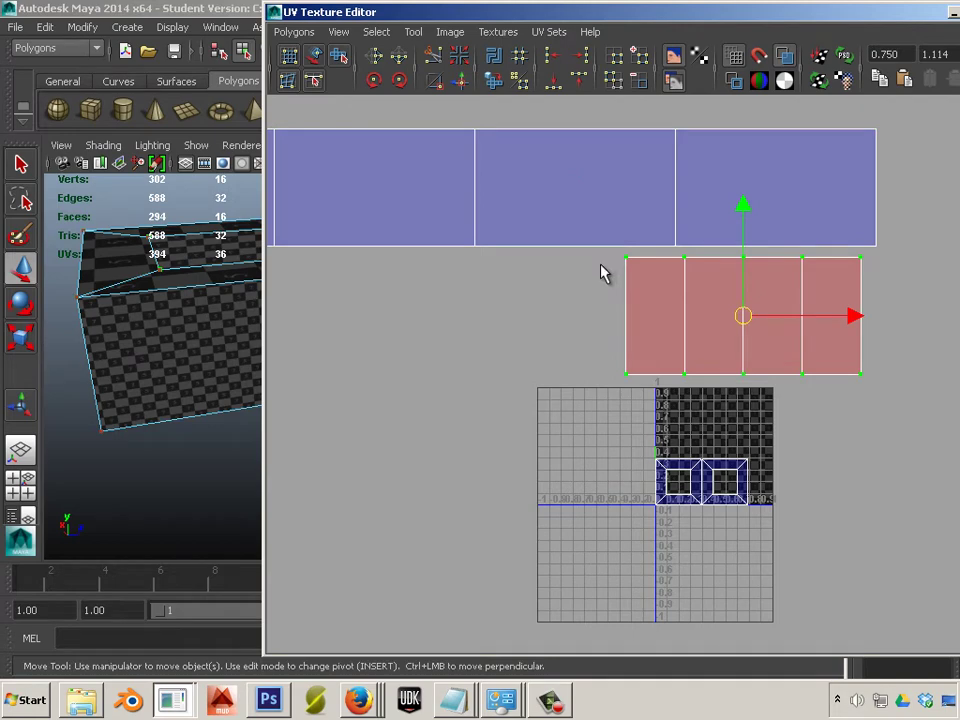
{"action": "key", "text": "r"}
{"action": "left_click_drag", "start_coordinate": [853, 317], "coordinate": [951, 330]}
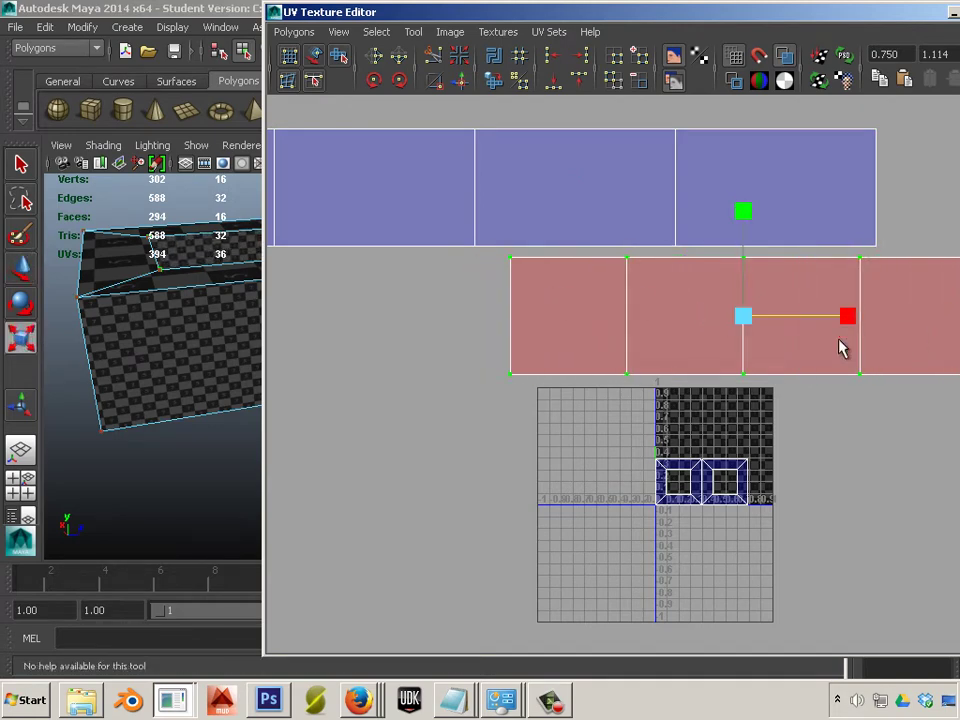
- Narrow the inner-wall UV shell slightly along U to refine its checker proportions, and clear the UV selection
{"action": "left_click_drag", "start_coordinate": [170, 332], "coordinate": [107, 474], "text": "alt"}
{"action": "middle_click_drag", "start_coordinate": [107, 474], "coordinate": [184, 435], "text": "alt"}
{"action": "right_click_drag", "start_coordinate": [184, 435], "coordinate": [249, 340], "text": "alt"}
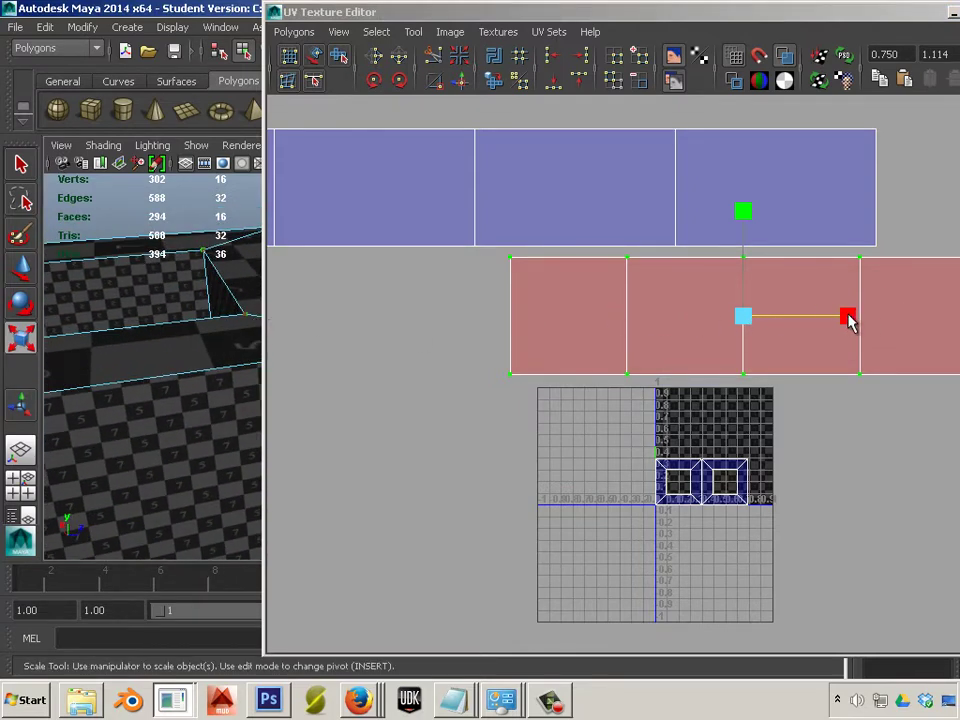
{"action": "left_click_drag", "start_coordinate": [849, 318], "coordinate": [839, 317]}
{"action": "left_click", "coordinate": [512, 410]}
{"action": "scroll", "coordinate": [539, 418], "scroll_direction": "down", "scroll_amount": 3}
{"action": "middle_click_drag", "start_coordinate": [570, 442], "coordinate": [458, 449], "text": "alt"}
{"action": "left_click_drag", "start_coordinate": [425, 311], "coordinate": [425, 308]}
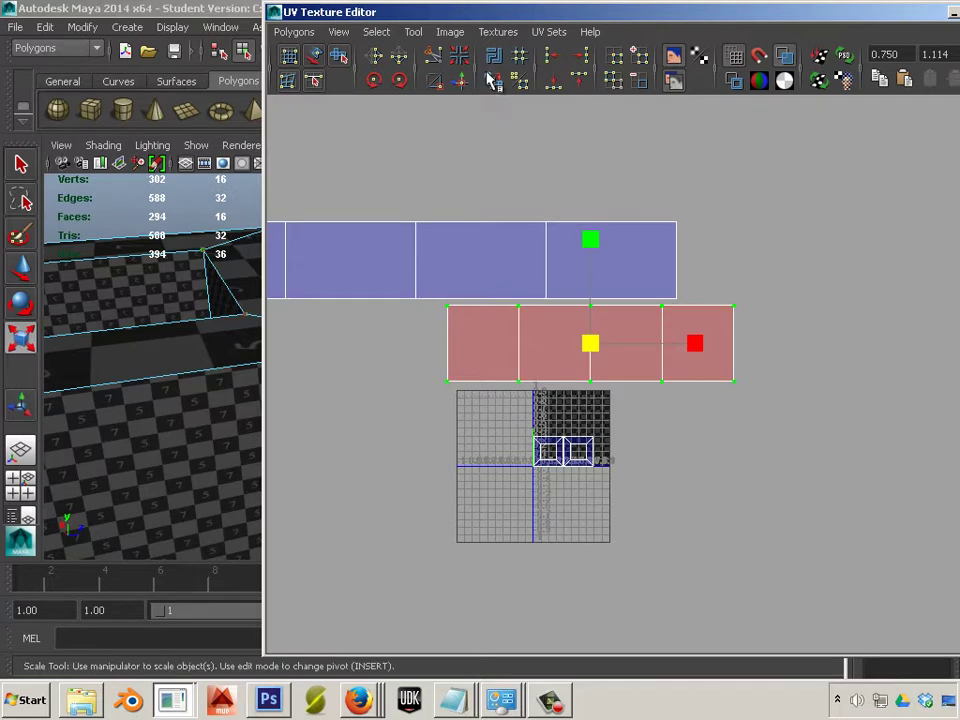
{"action": "left_click", "coordinate": [375, 57]}
{"action": "left_click", "coordinate": [660, 454]}
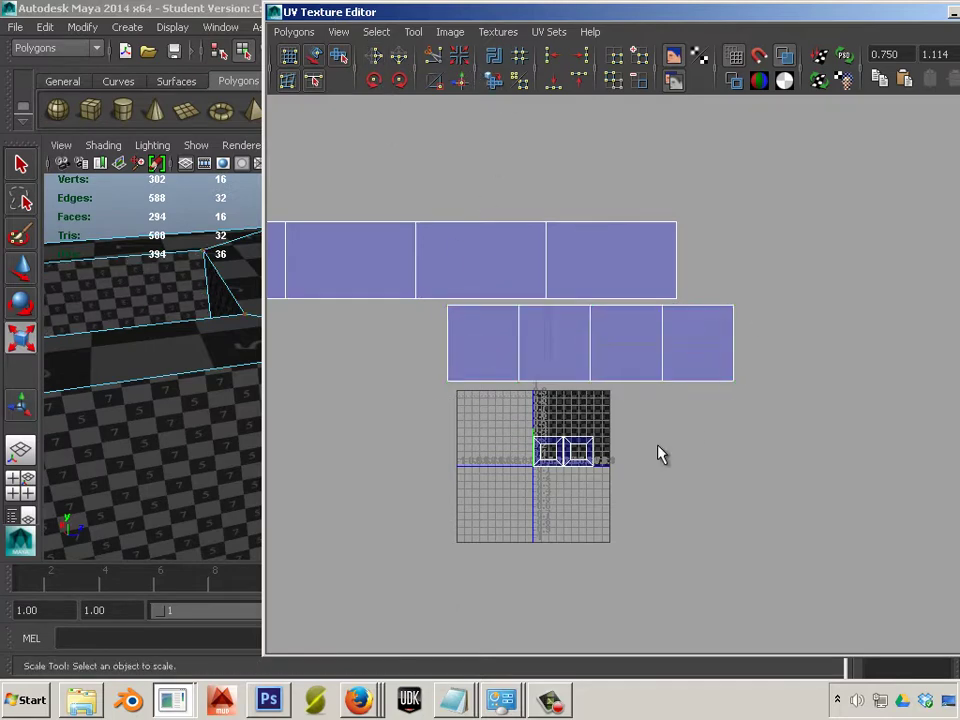
- Select the square frame's two end-face UV shells and enlarge them uniformly toward the checker size of the walls
{"action": "left_click_drag", "start_coordinate": [236, 332], "coordinate": [157, 472], "text": "alt"}
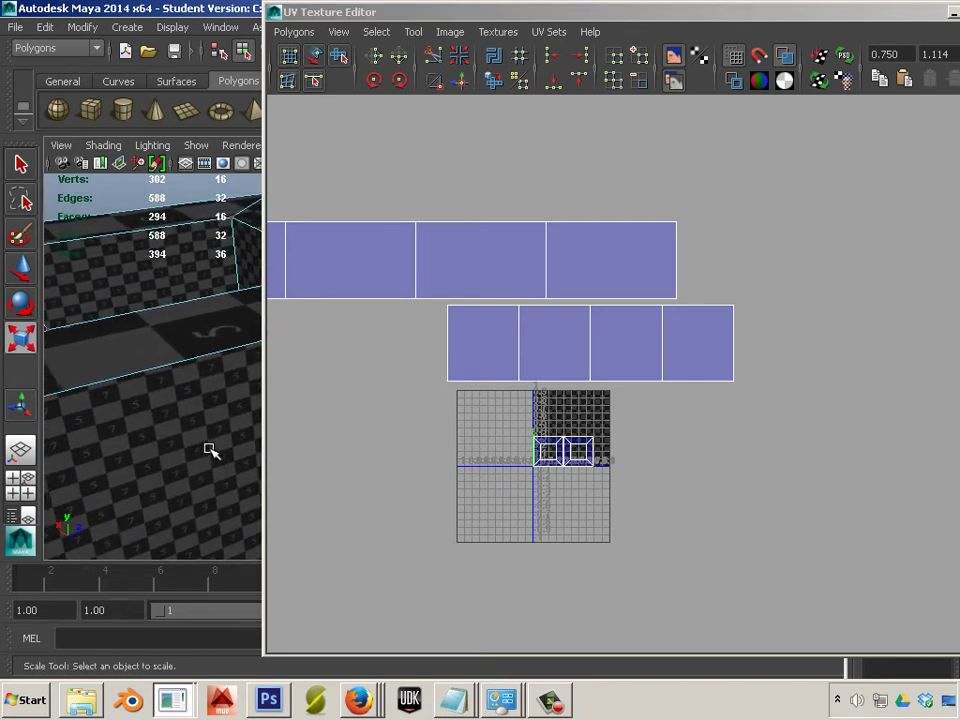
{"action": "left_click_drag", "start_coordinate": [210, 450], "coordinate": [251, 444], "text": "alt"}
{"action": "key", "text": "f"}
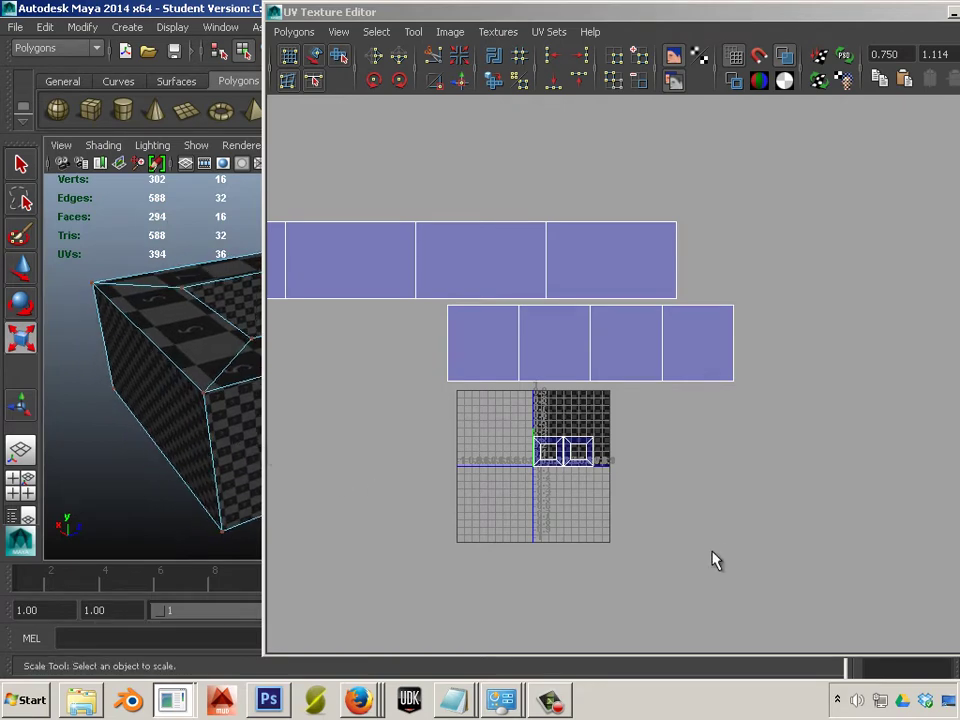
{"action": "left_click_drag", "start_coordinate": [700, 527], "coordinate": [510, 436]}
{"action": "key", "text": "r"}
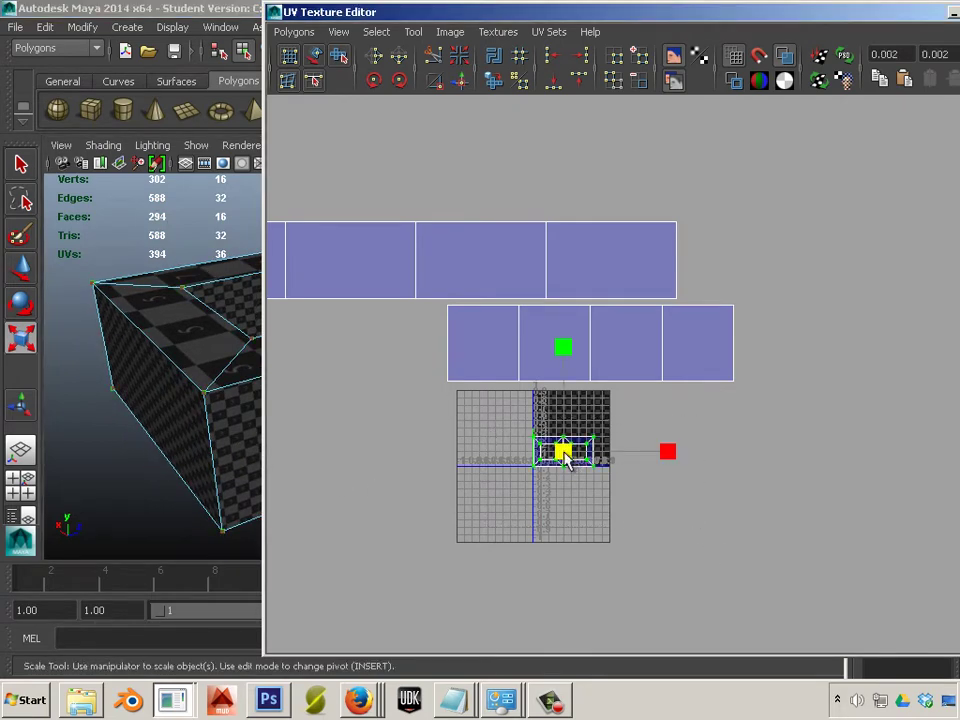
{"action": "left_click_drag", "start_coordinate": [564, 452], "coordinate": [615, 508]}
{"action": "key", "text": "ctrl+z"}
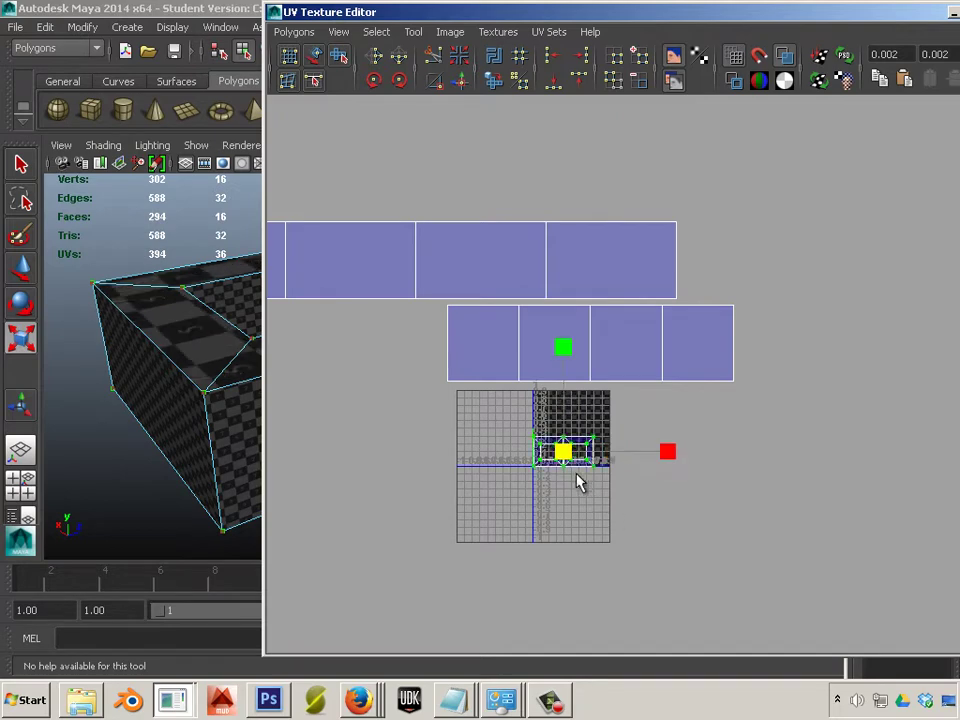
{"action": "left_click_drag", "start_coordinate": [566, 458], "coordinate": [590, 497]}
{"action": "left_click_drag", "start_coordinate": [566, 454], "coordinate": [842, 536]}
- Fine-tune the uniform scale of both end-face shells so their checkers match the walls, checking the result on the frame
{"action": "scroll", "coordinate": [575, 483], "scroll_direction": "up", "scroll_amount": 2}
{"action": "key", "text": "ctrl+z"}
{"action": "left_click", "coordinate": [537, 484]}
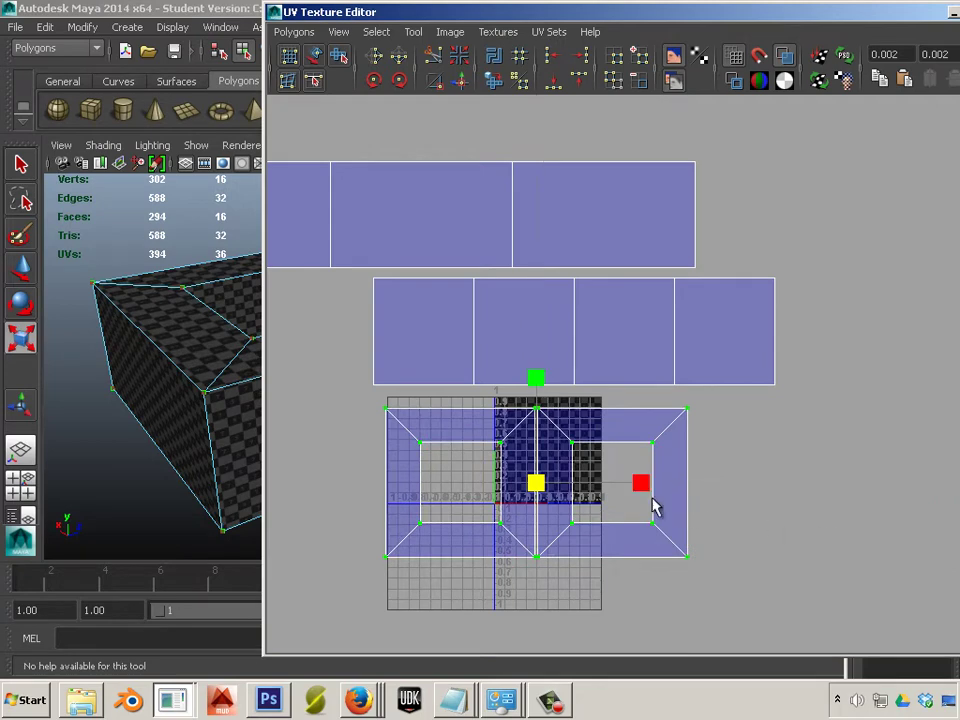
{"action": "left_click_drag", "start_coordinate": [537, 484], "coordinate": [563, 487]}
{"action": "left_click", "coordinate": [322, 482]}
{"action": "left_click_drag", "start_coordinate": [198, 468], "coordinate": [237, 468], "text": "alt"}
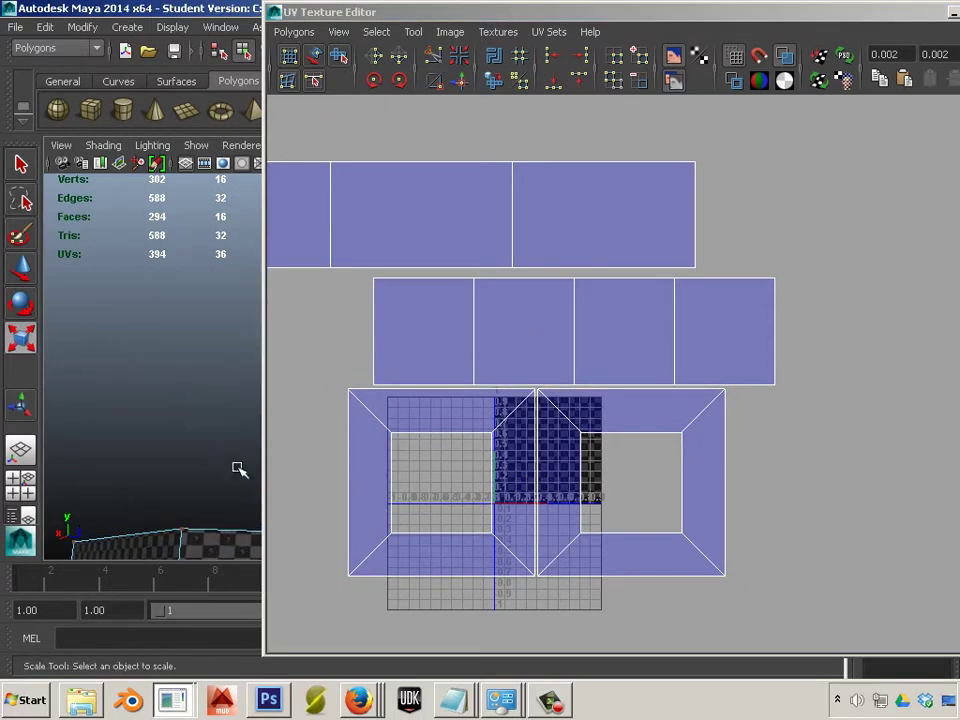
{"action": "middle_click_drag", "start_coordinate": [218, 465], "coordinate": [133, 318], "text": "alt"}
{"action": "left_click_drag", "start_coordinate": [133, 318], "coordinate": [110, 340], "text": "alt"}
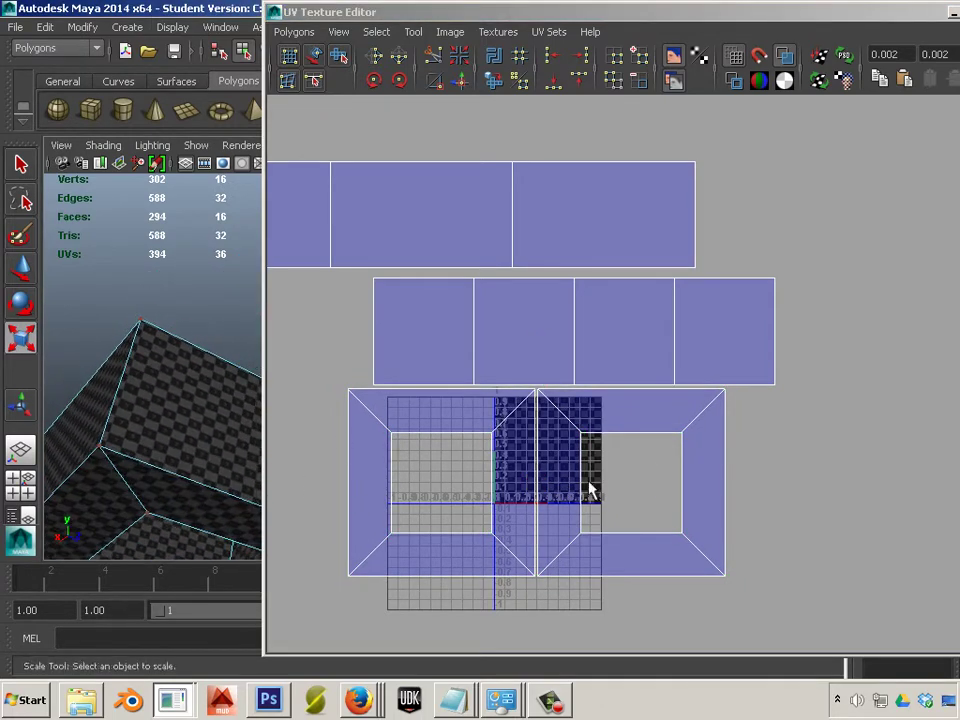
- Select all the square frame's UVs and lay them out within the 0 to 1 texture space
{"action": "right_click_drag", "start_coordinate": [591, 484], "coordinate": [365, 303]}
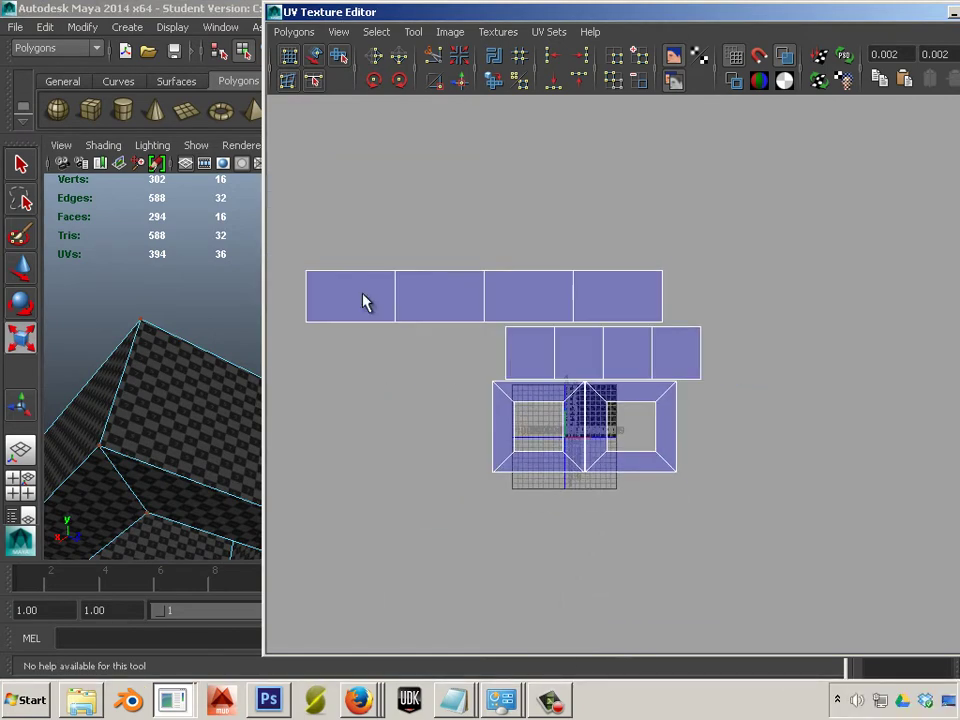
{"action": "left_click_drag", "start_coordinate": [456, 427], "coordinate": [831, 602]}
{"action": "left_click", "coordinate": [296, 31]}
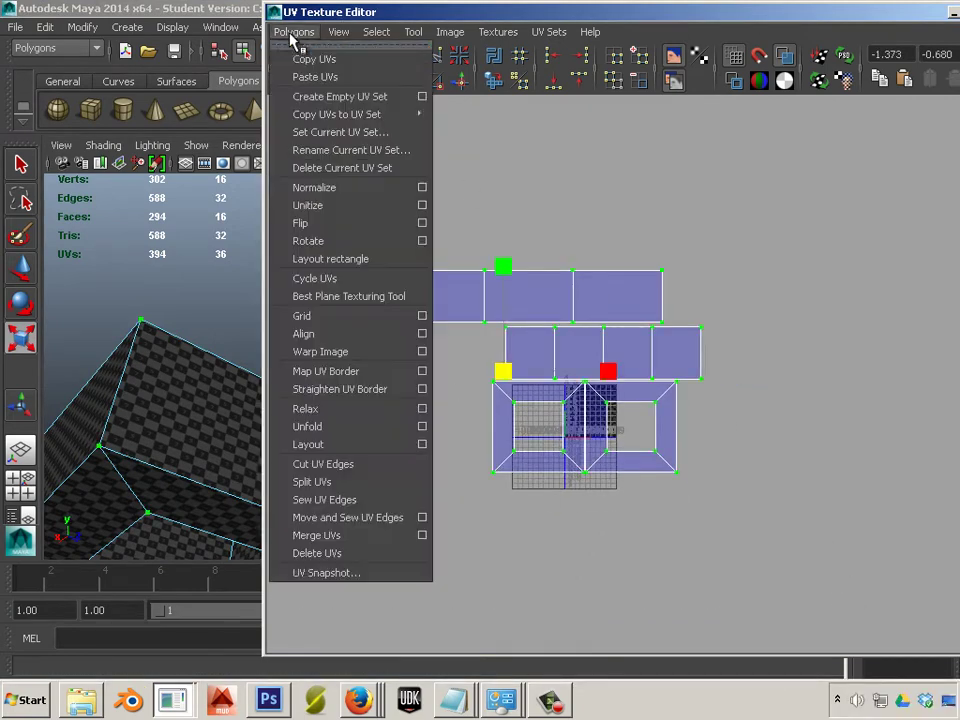
{"action": "left_click", "coordinate": [375, 450]}
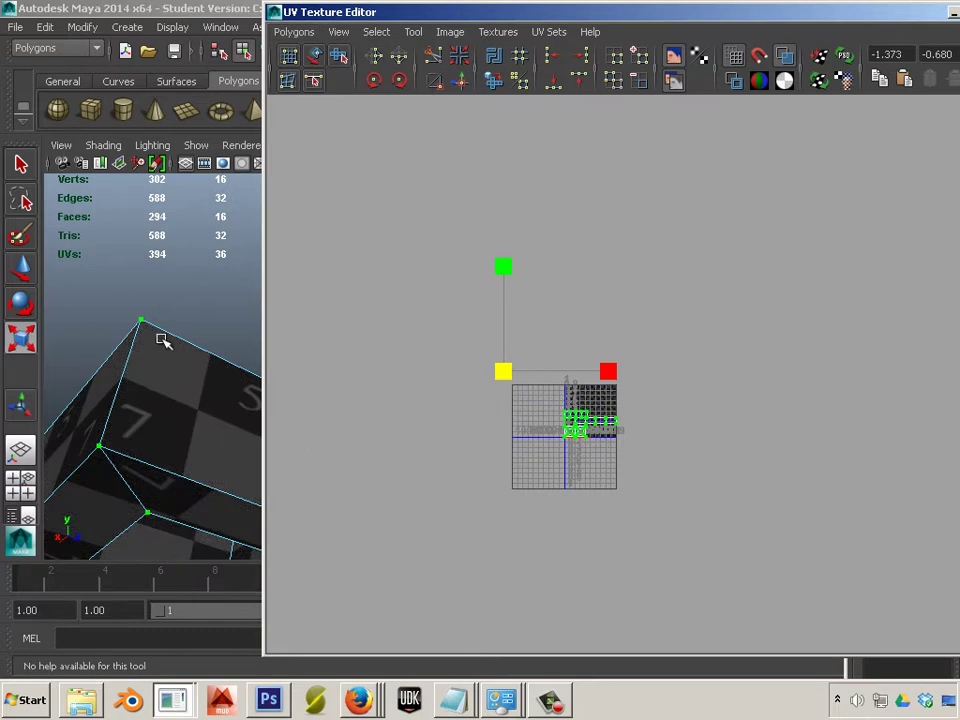
{"action": "left_click", "coordinate": [537, 414]}
{"action": "scroll", "coordinate": [520, 416], "scroll_direction": "up", "scroll_amount": 6}
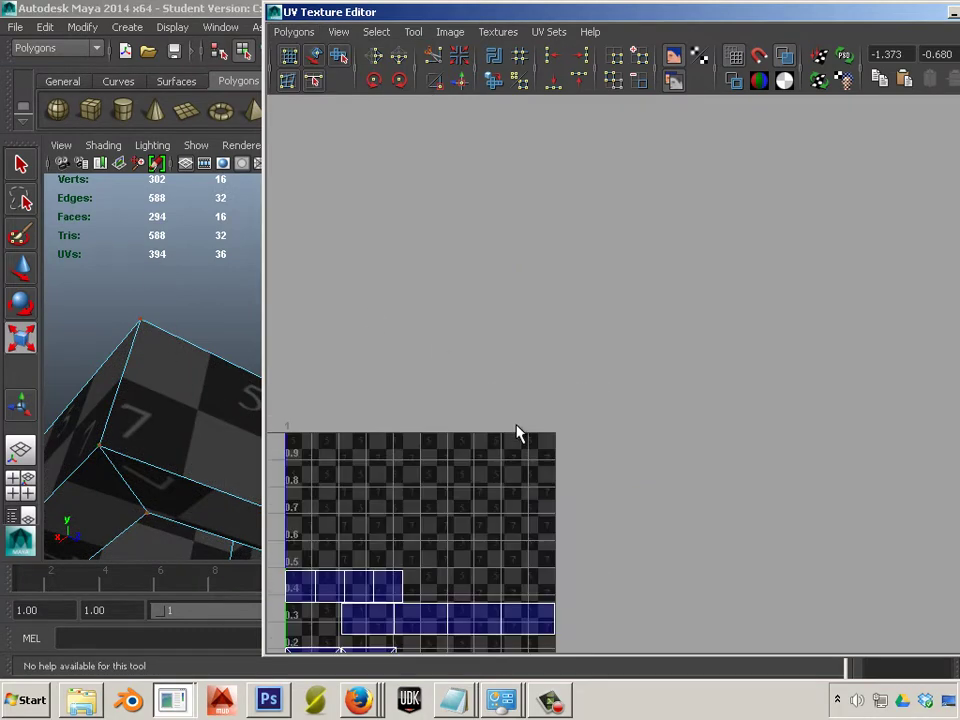
{"action": "middle_click_drag", "start_coordinate": [517, 427], "coordinate": [734, 269], "text": "alt"}
{"action": "left_click_drag", "start_coordinate": [174, 390], "coordinate": [133, 429], "text": "alt"}
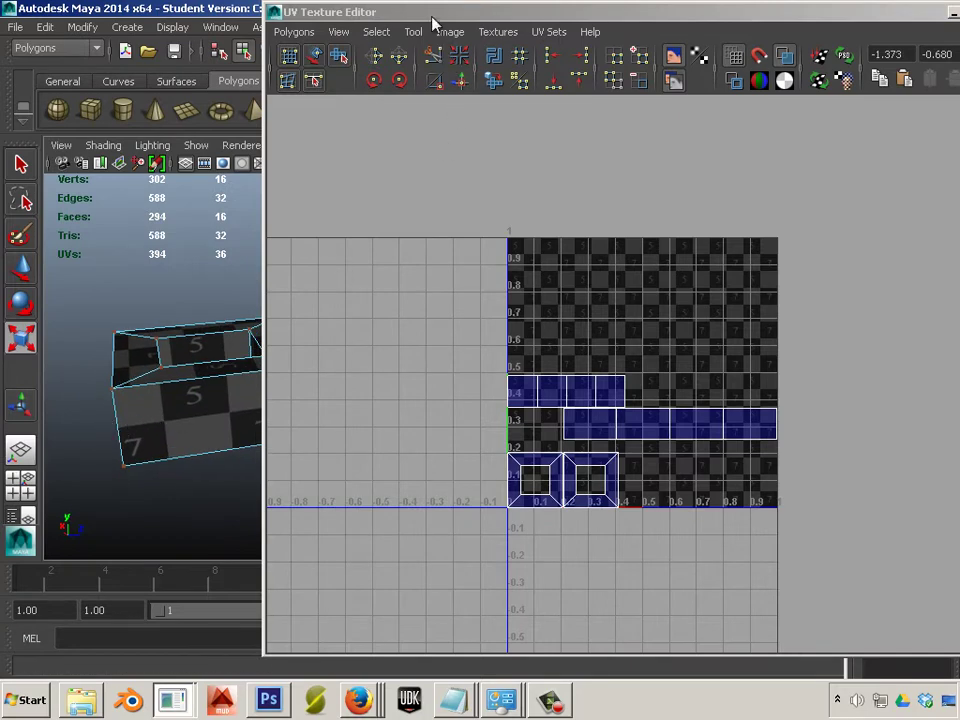
- Uncover the perspective view and select the octagonal ring in object mode
{"action": "left_click_drag", "start_coordinate": [431, 15], "coordinate": [773, 103]}
{"action": "left_click_drag", "start_coordinate": [238, 400], "coordinate": [337, 418], "text": "alt"}
{"action": "left_click", "coordinate": [337, 418]}
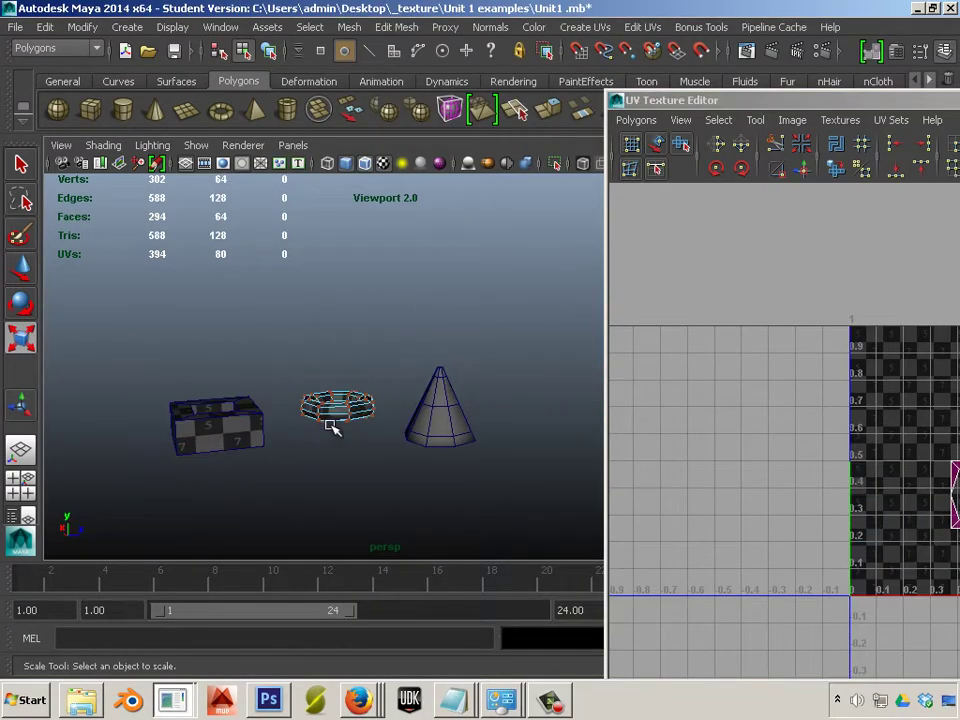
{"action": "right_click_drag", "start_coordinate": [336, 417], "coordinate": [408, 305]}
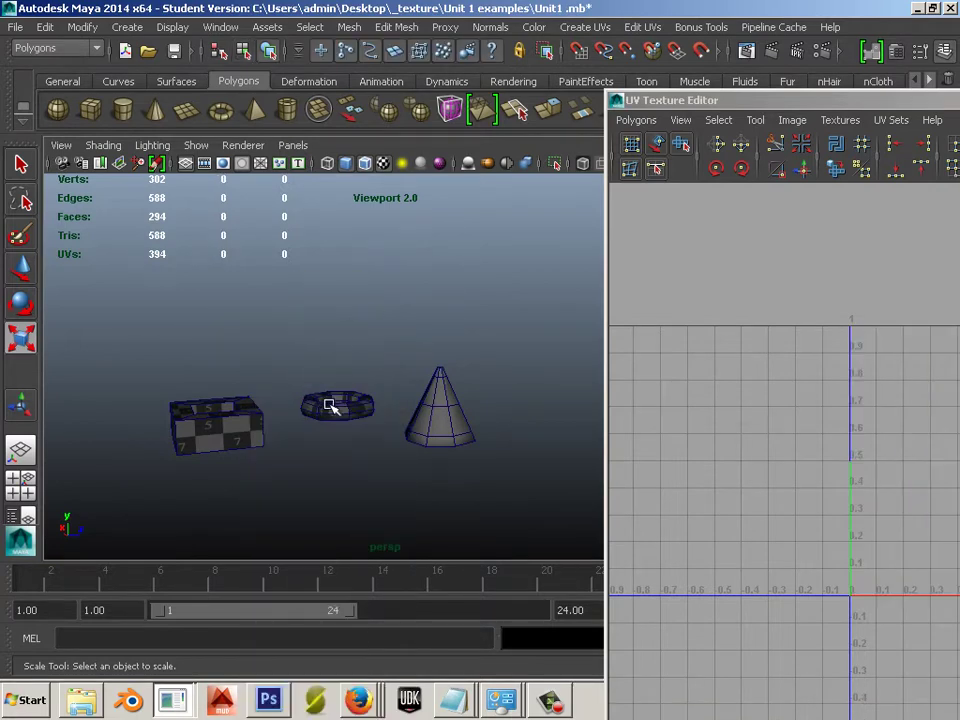
{"action": "left_click_drag", "start_coordinate": [332, 401], "coordinate": [360, 322], "text": "alt"}
{"action": "middle_click_drag", "start_coordinate": [360, 322], "coordinate": [349, 463], "text": "alt"}
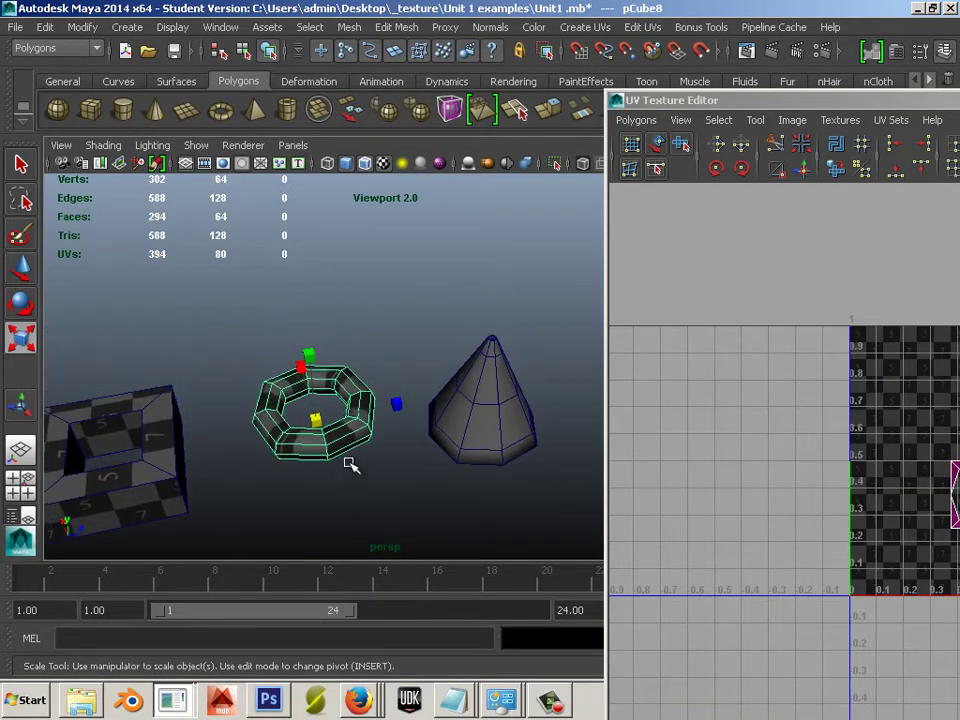
{"action": "right_click_drag", "start_coordinate": [349, 463], "coordinate": [615, 564], "text": "alt"}
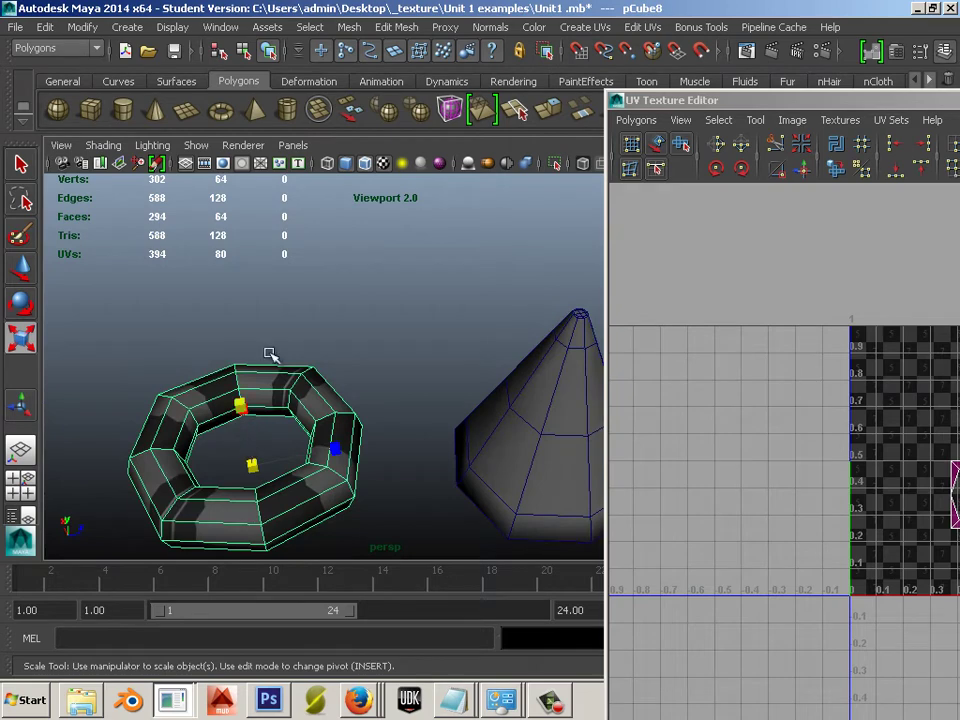
- Centre the octagonal ring in the top view and apply planar mapping so its UVs are projected from above
{"action": "key", "text": "space"}
{"action": "key", "text": "space"}
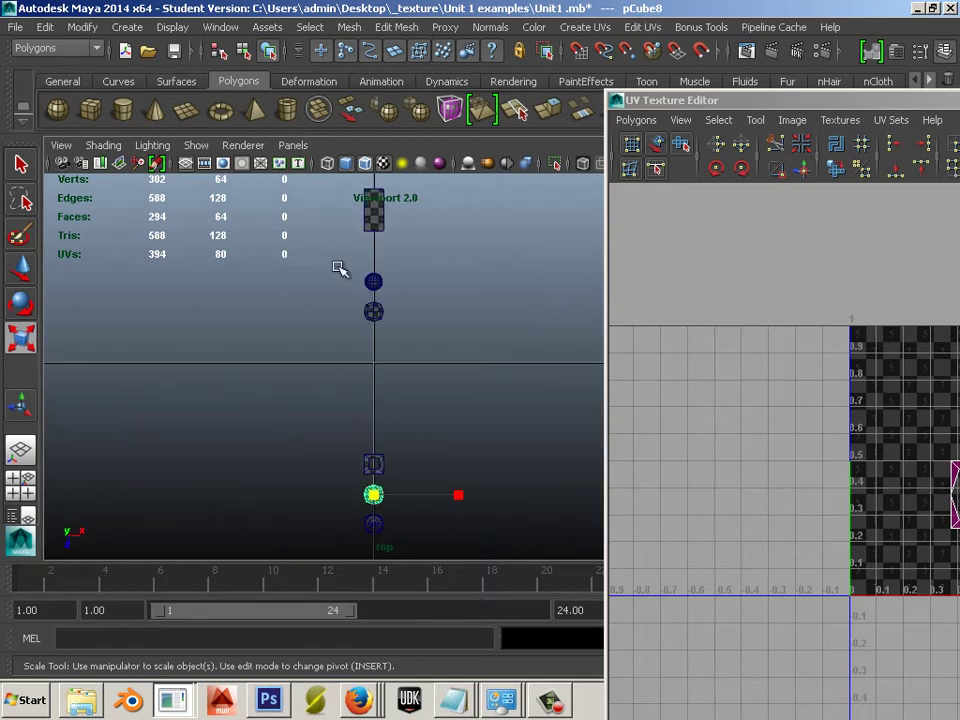
{"action": "middle_click_drag", "start_coordinate": [370, 337], "coordinate": [309, 222], "text": "alt"}
{"action": "right_click_drag", "start_coordinate": [320, 316], "coordinate": [470, 370], "text": "alt"}
{"action": "middle_click_drag", "start_coordinate": [180, 370], "coordinate": [874, 308], "text": "alt"}
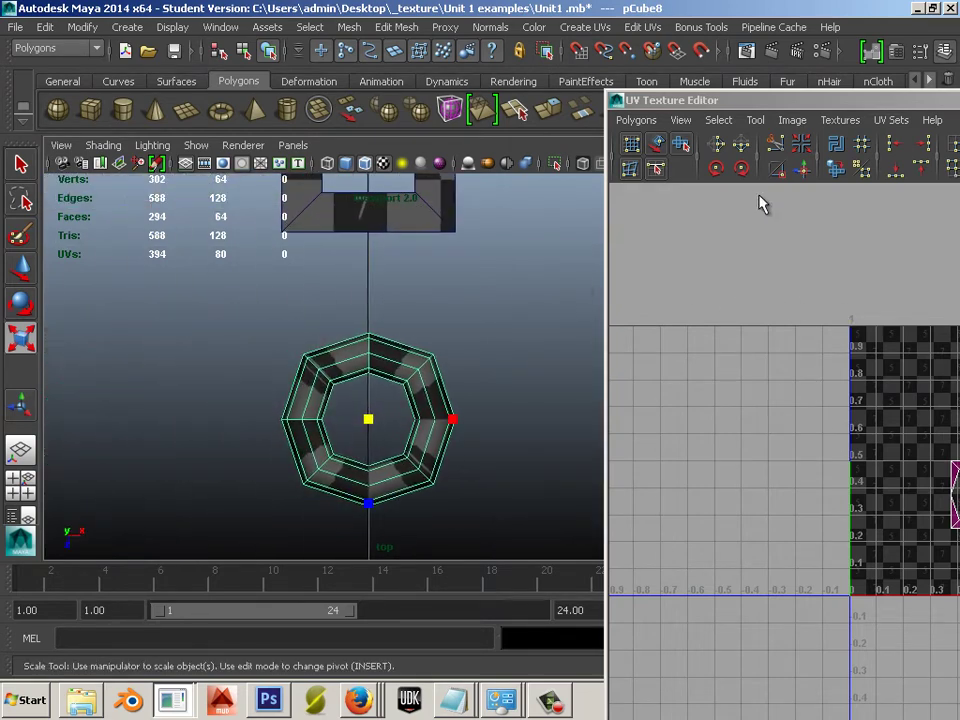
{"action": "left_click", "coordinate": [560, 27]}
{"action": "left_click", "coordinate": [578, 54]}
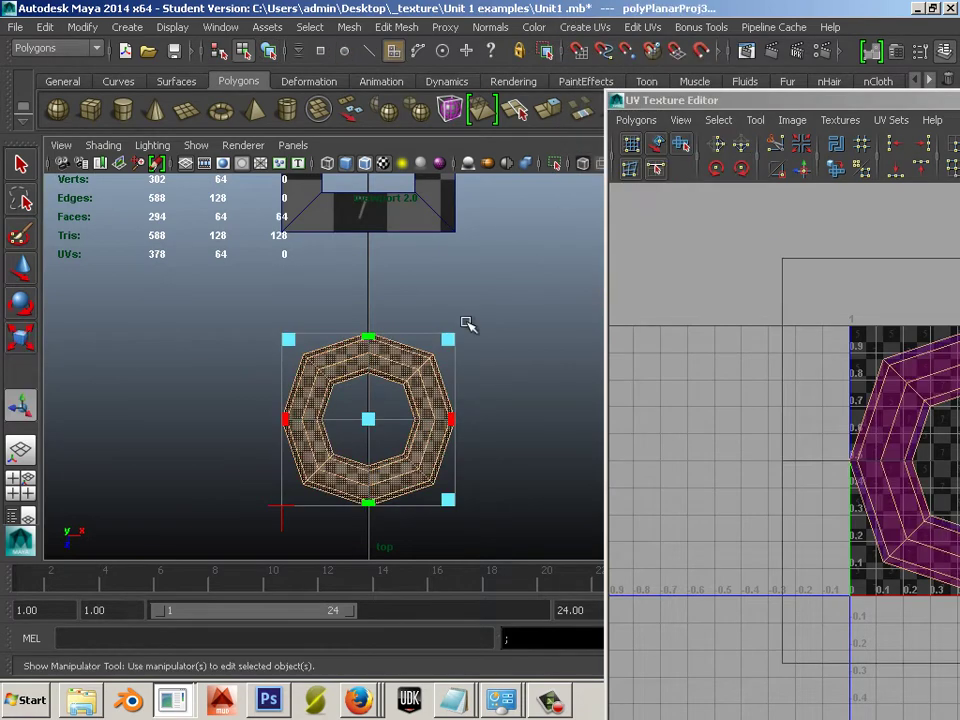
{"action": "left_click", "coordinate": [513, 332]}
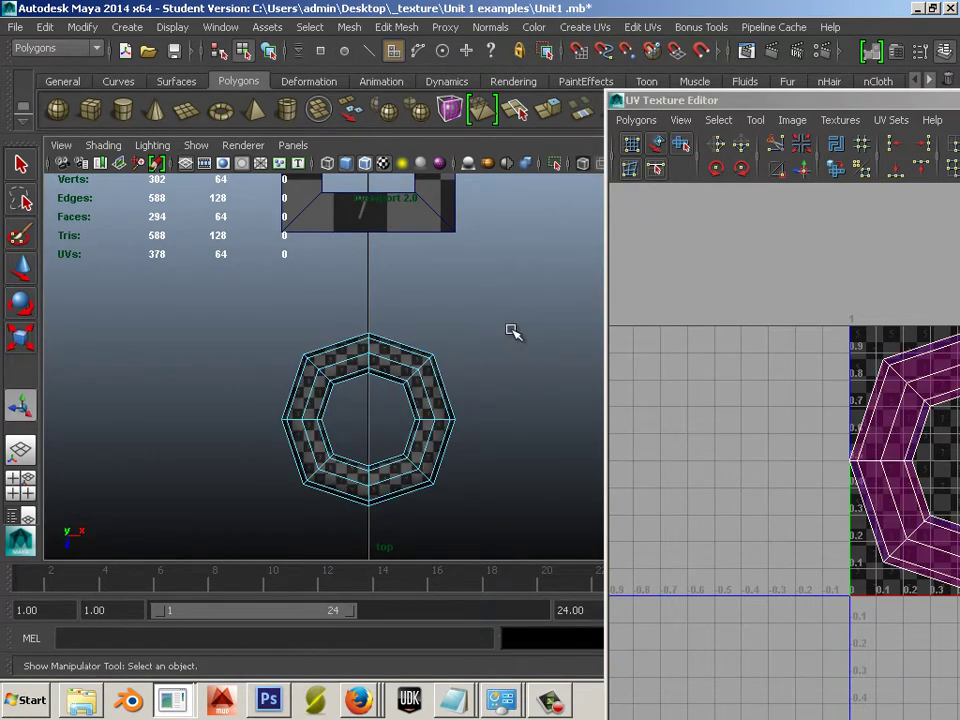
- Select the edge loop around the ring's lower outer side in the perspective view and cut its UVs
{"action": "key", "text": "space"}
{"action": "key", "text": "space"}
{"action": "left_click_drag", "start_coordinate": [300, 461], "coordinate": [333, 398], "text": "alt"}
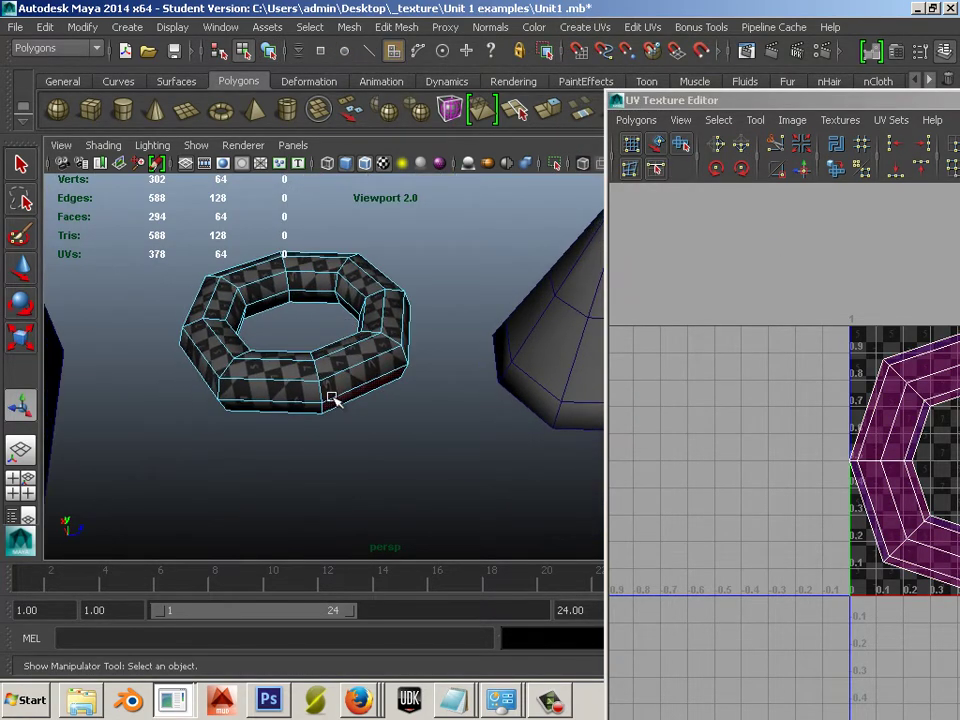
{"action": "right_click_drag", "start_coordinate": [333, 398], "coordinate": [336, 289]}
{"action": "double_click", "coordinate": [360, 385]}
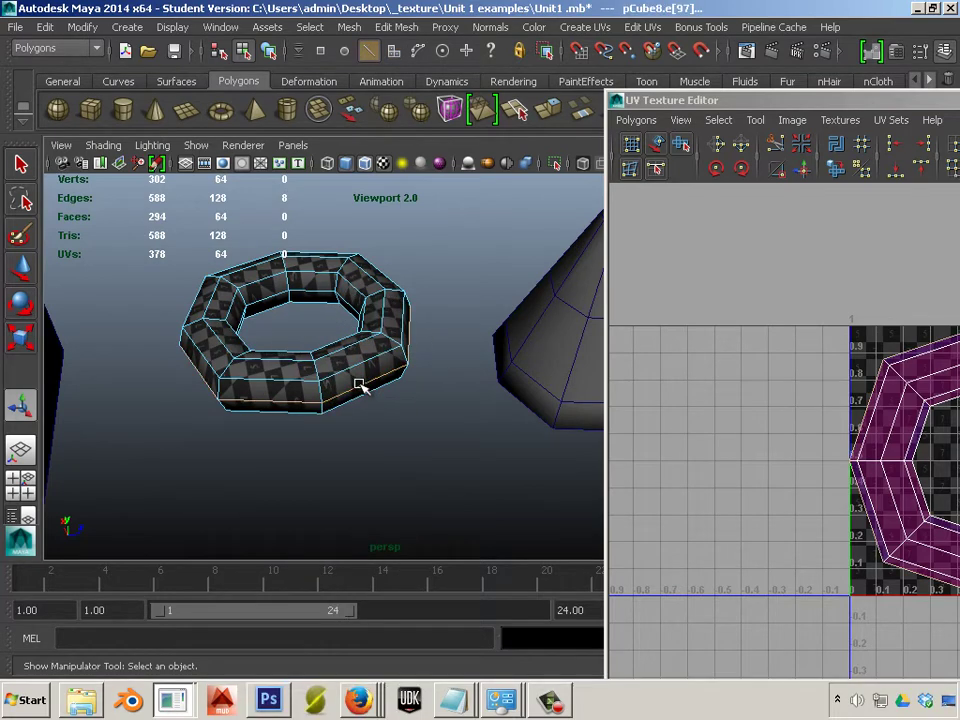
{"action": "left_click_drag", "start_coordinate": [752, 104], "coordinate": [366, 82]}
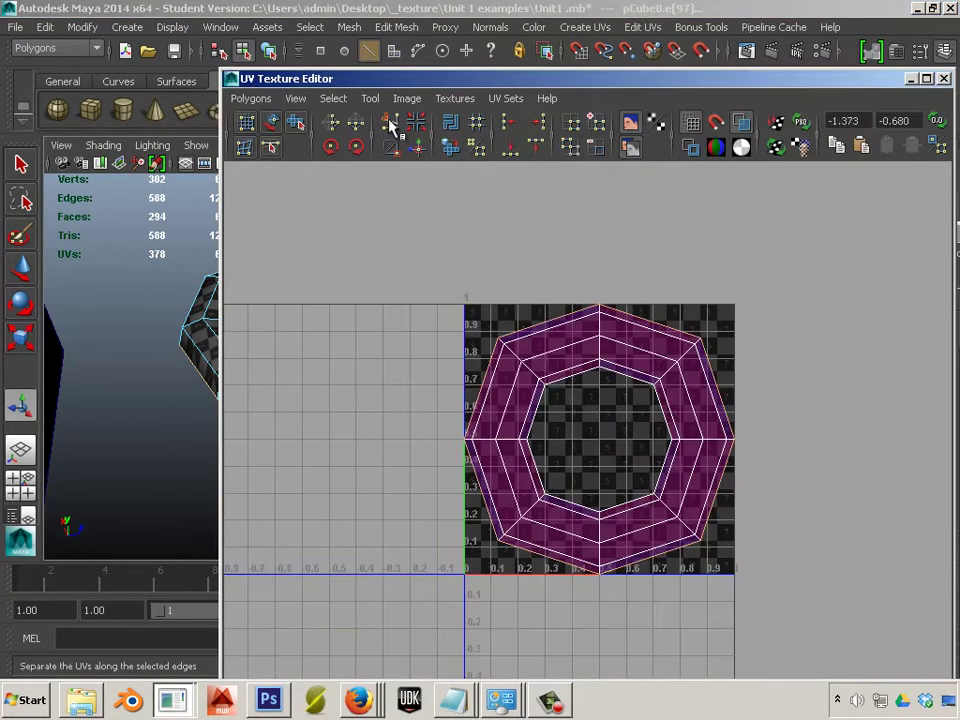
{"action": "left_click", "coordinate": [391, 123]}
- Try to isolate the ring's upper half by expanding one UV to its whole shell
{"action": "right_click_drag", "start_coordinate": [594, 385], "coordinate": [664, 377]}
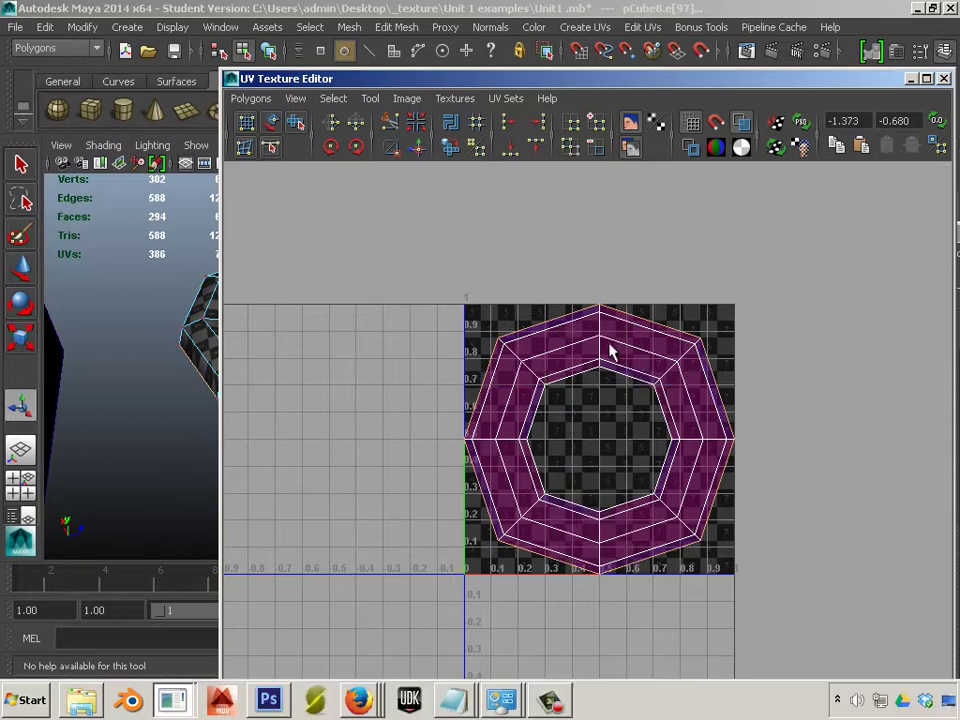
{"action": "left_click", "coordinate": [603, 340]}
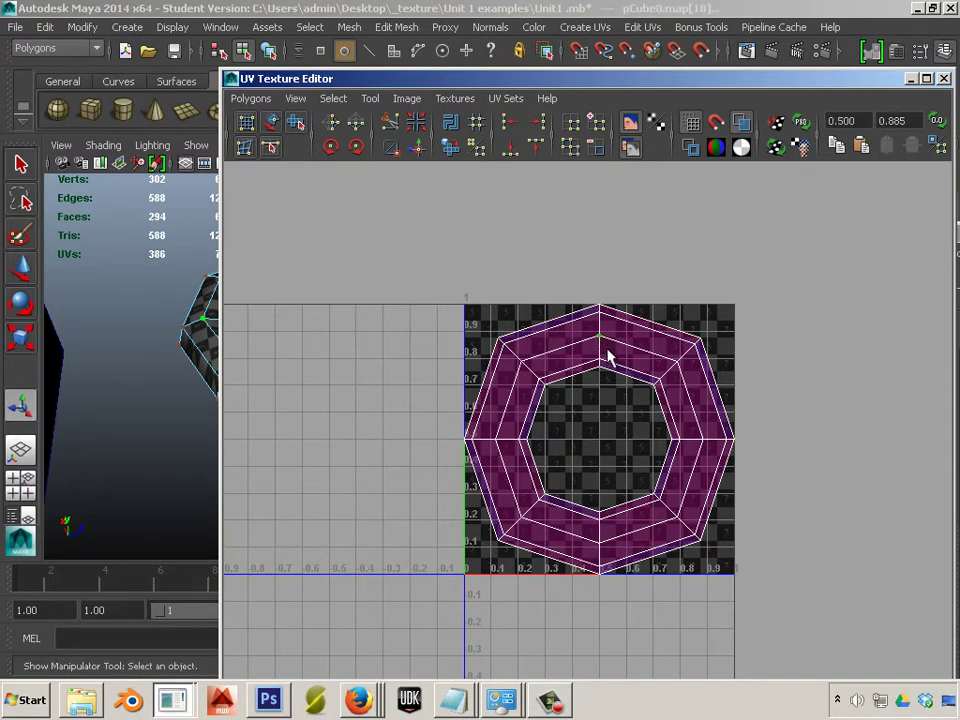
{"action": "right_click_drag", "start_coordinate": [600, 350], "coordinate": [661, 328], "text": "ctrl"}
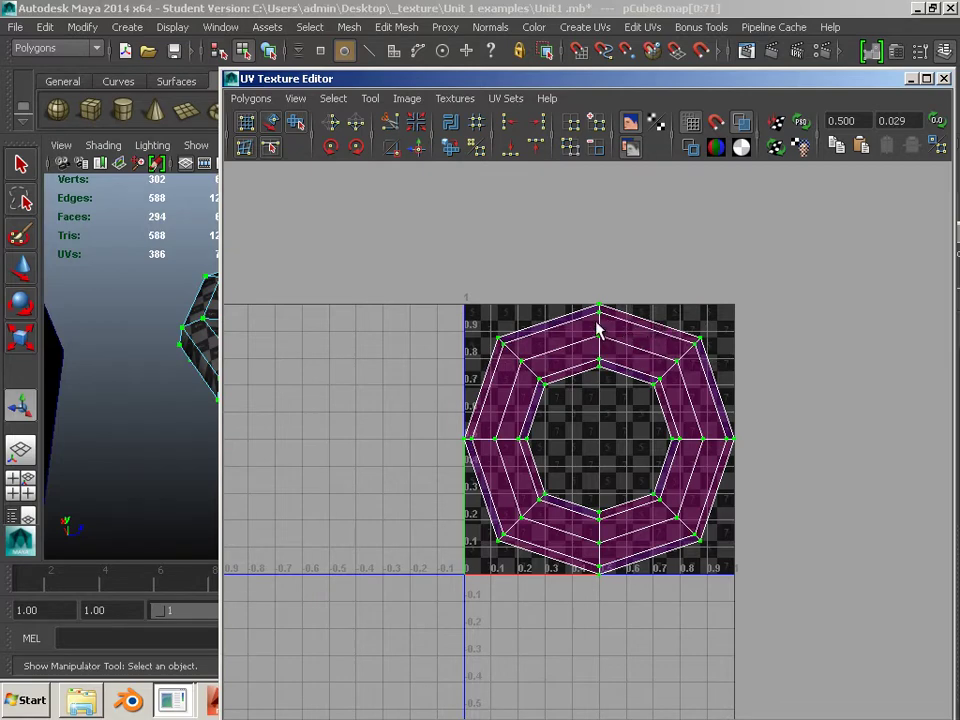
- Select the edge loop around the ring's lower inner side and cut its UVs to separate the two halves
{"action": "left_click_drag", "start_coordinate": [432, 86], "coordinate": [669, 103]}
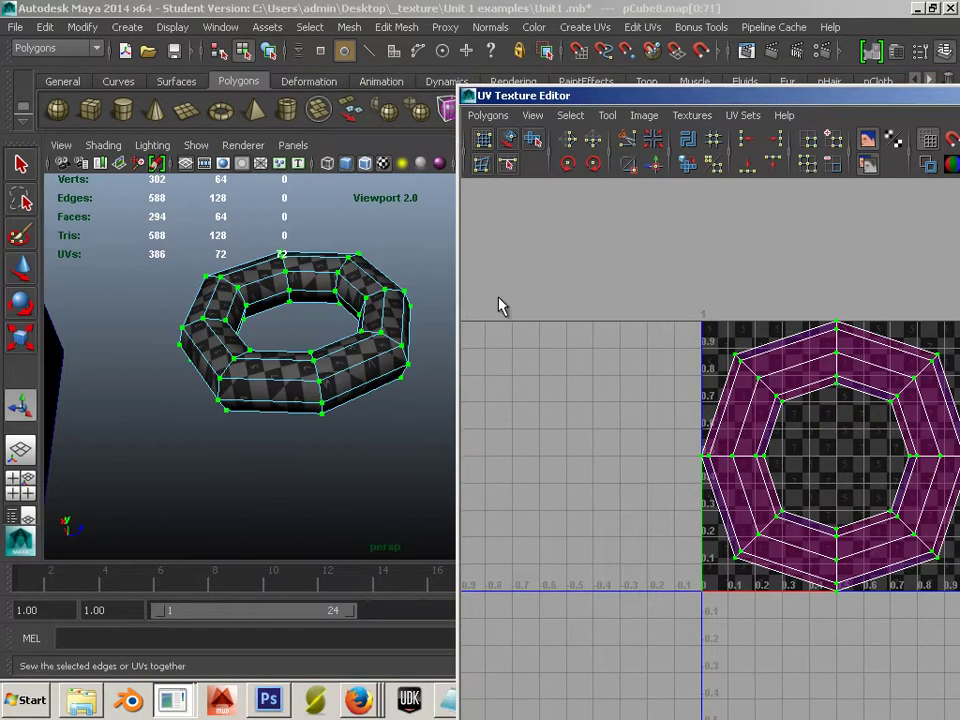
{"action": "right_click_drag", "start_coordinate": [274, 360], "coordinate": [284, 272]}
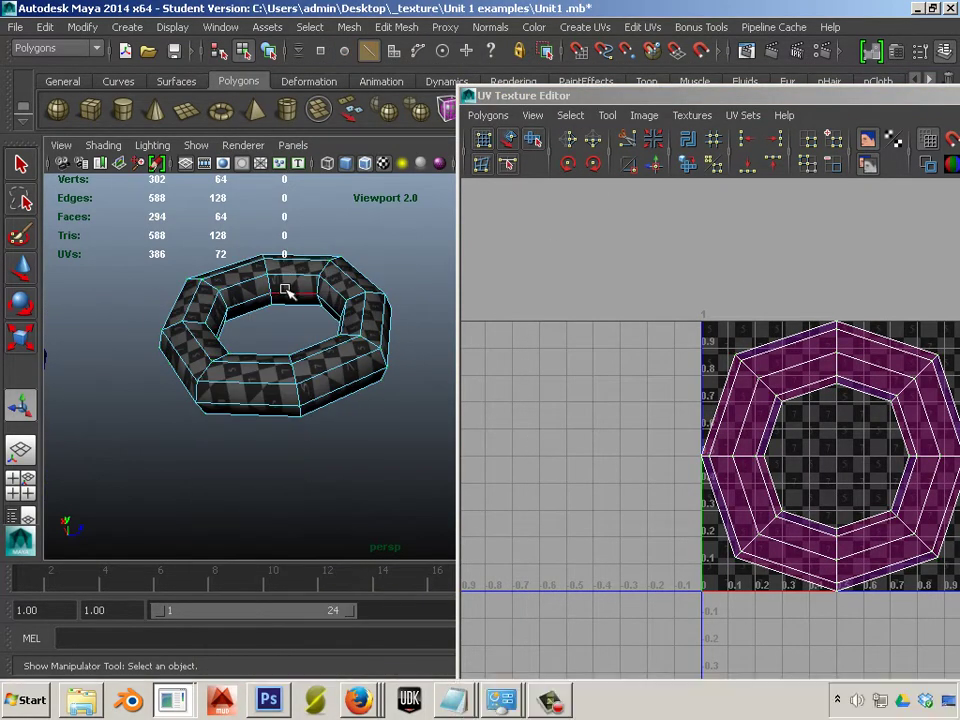
{"action": "double_click", "coordinate": [286, 289]}
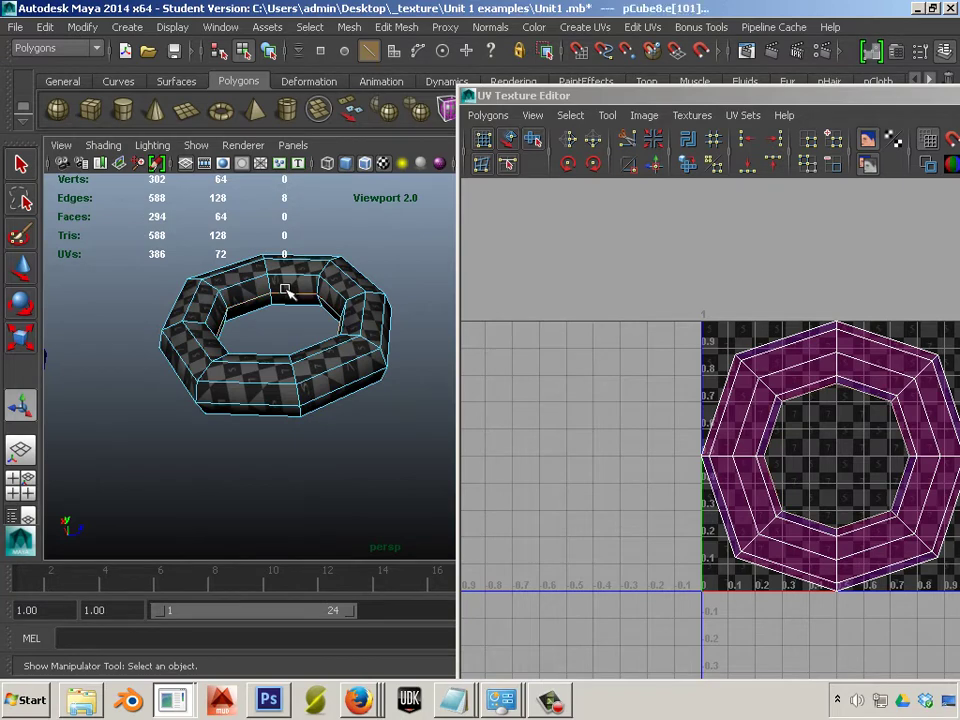
{"action": "left_click", "coordinate": [625, 140]}
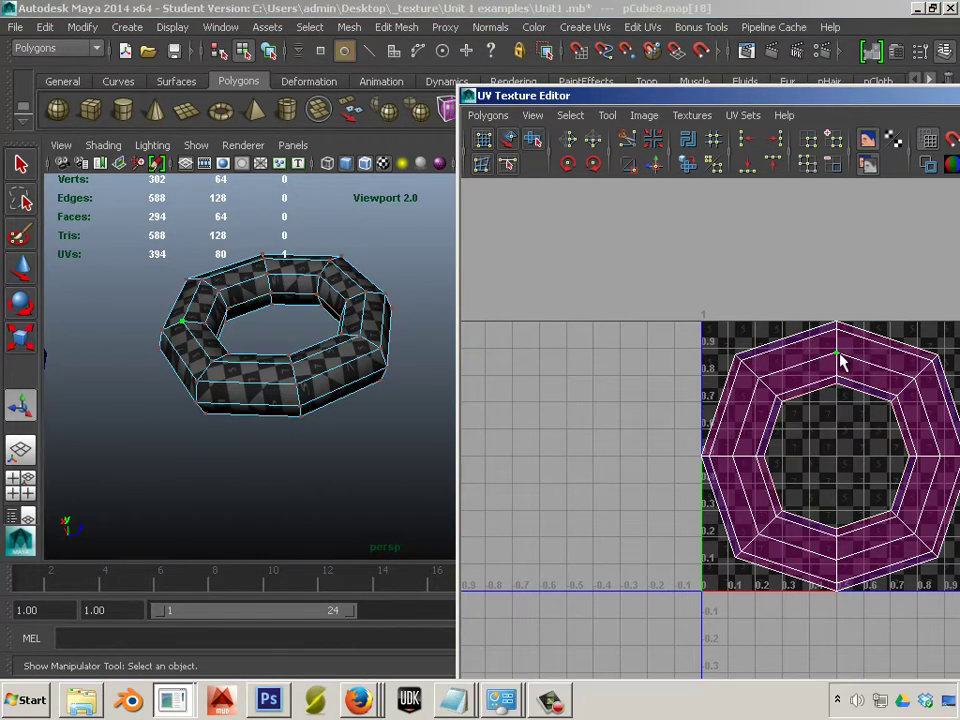
- Select the ring's upper-half UV shell and move it along negative U, clear of the lower-half shell
{"action": "mouse_move", "coordinate": [860, 352]}
{"action": "right_mouse_down", "text": "ctrl"}
{"action": "mouse_move", "coordinate": [882, 340]}
{"action": "mouse_move", "coordinate": [870, 343]}
{"action": "right_mouse_up", "text": "ctrl"}
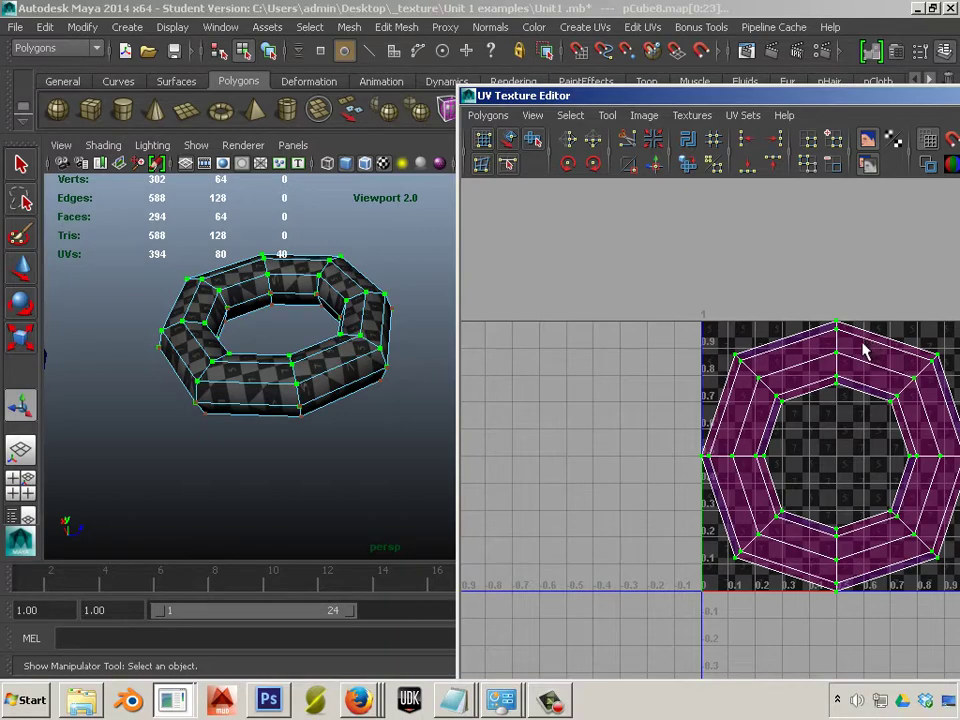
{"action": "key", "text": "w"}
{"action": "left_click_drag", "start_coordinate": [952, 467], "coordinate": [598, 434]}
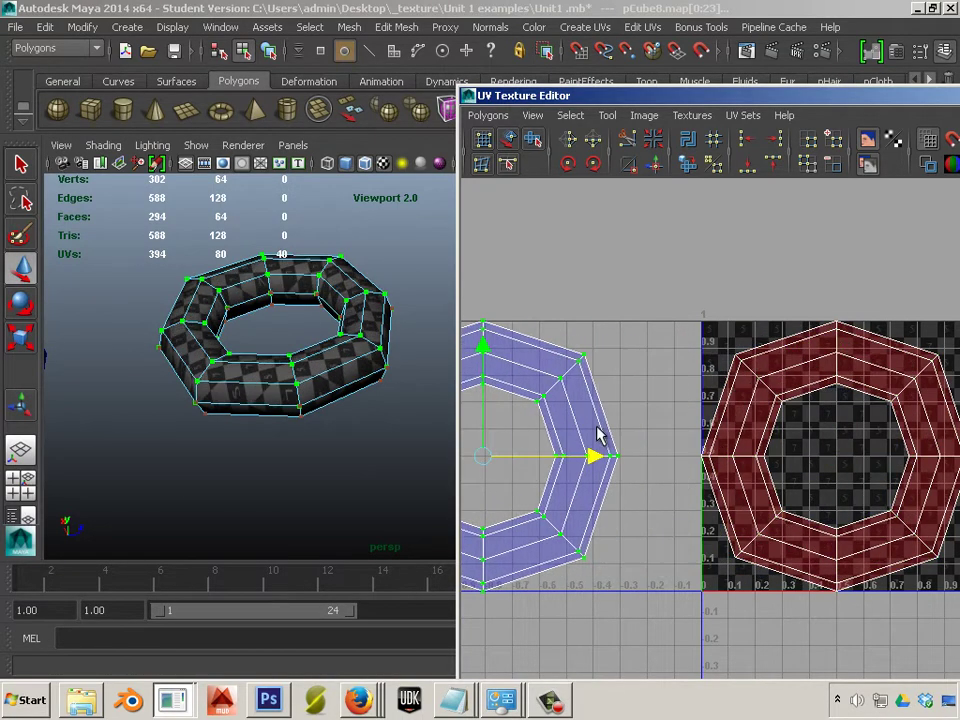
- Select the ring's lower-half UV shell and flip it in the U direction
{"action": "middle_click_drag", "start_coordinate": [792, 443], "coordinate": [662, 421], "text": "alt"}
{"action": "right_click_drag", "start_coordinate": [800, 354], "coordinate": [876, 358]}
{"action": "left_click_drag", "start_coordinate": [585, 636], "coordinate": [604, 285]}
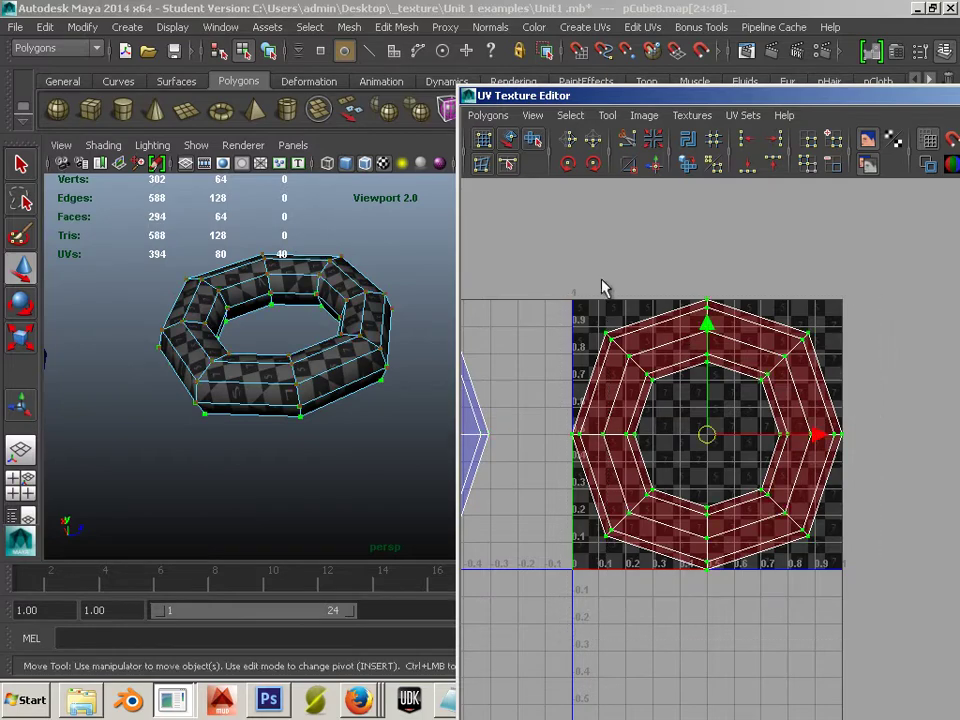
{"action": "left_click", "coordinate": [569, 137]}
{"action": "left_click", "coordinate": [565, 411]}
- Select the ring's upper-half UV shell and unfold it with the Smooth UV Tool
{"action": "middle_click_drag", "start_coordinate": [498, 438], "coordinate": [636, 406], "text": "alt"}
{"action": "scroll", "coordinate": [629, 412], "scroll_direction": "down", "scroll_amount": 2}
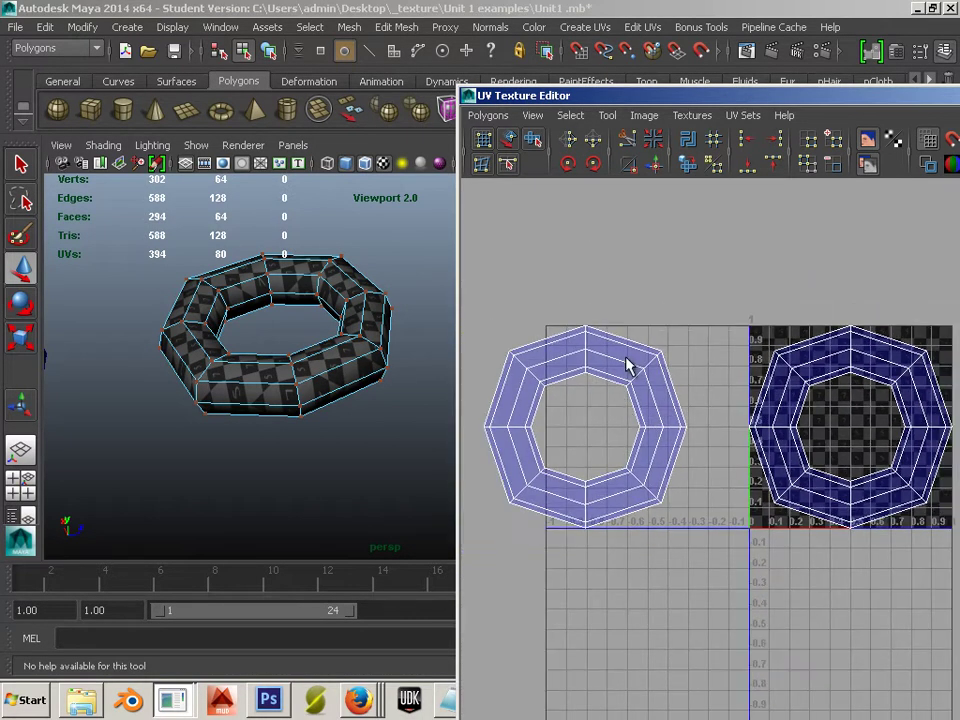
{"action": "right_click_drag", "start_coordinate": [626, 358], "coordinate": [678, 366]}
{"action": "left_click_drag", "start_coordinate": [714, 643], "coordinate": [712, 640]}
{"action": "key", "text": "w"}
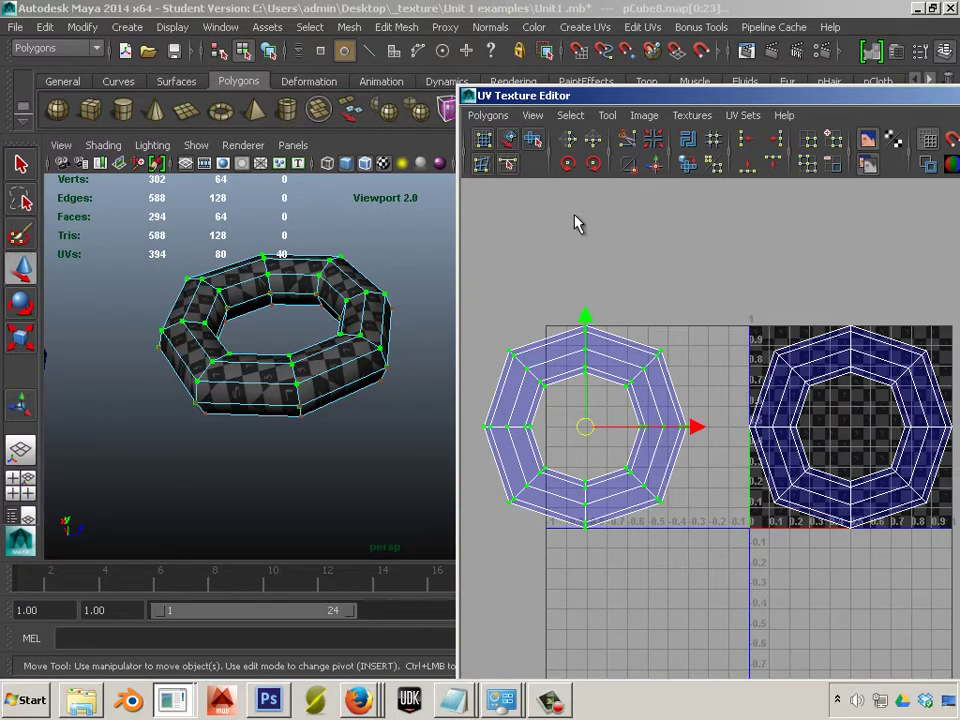
{"action": "left_click", "coordinate": [533, 139]}
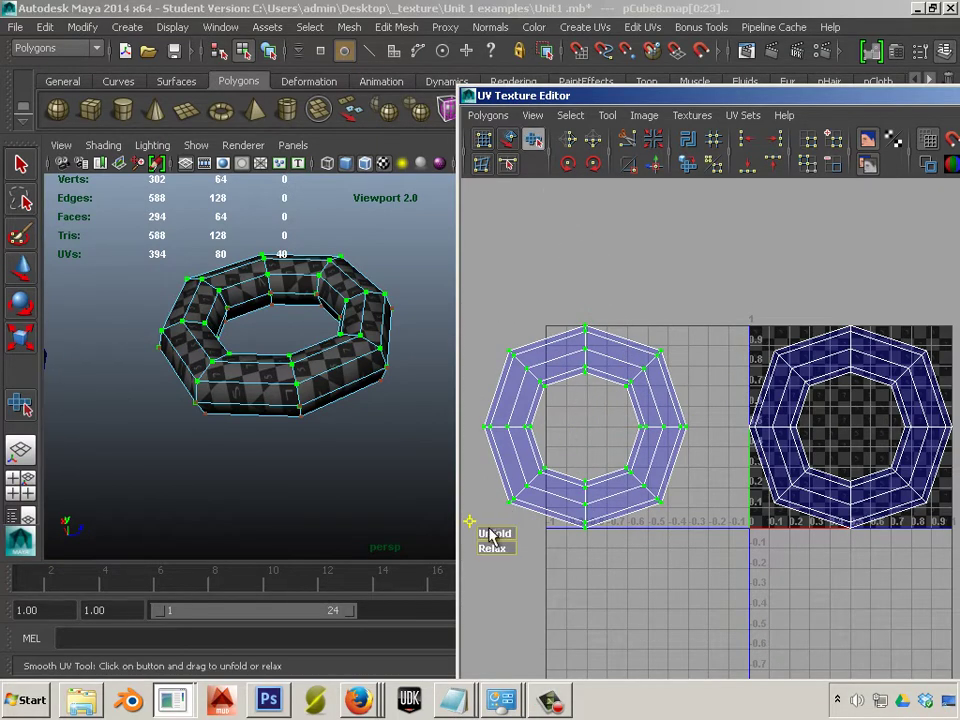
{"action": "left_click_drag", "start_coordinate": [491, 536], "coordinate": [563, 541]}
- Select the ring's lower-half UV shell and unfold it with the Smooth UV Tool
{"action": "middle_click_drag", "start_coordinate": [653, 488], "coordinate": [546, 512], "text": "alt"}
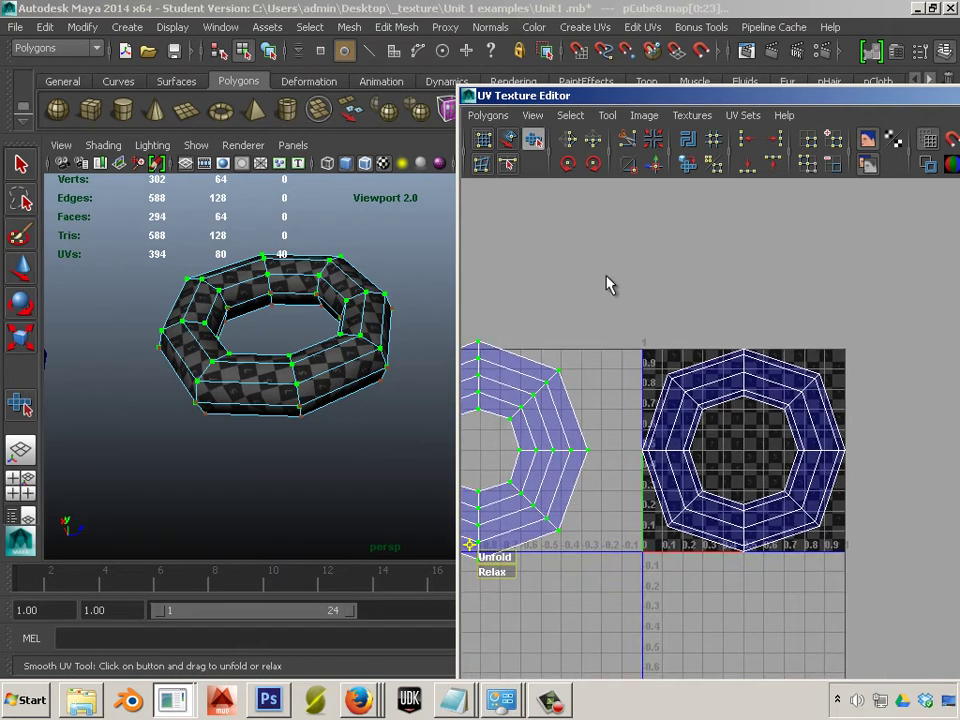
{"action": "left_click_drag", "start_coordinate": [876, 612], "coordinate": [625, 335]}
{"action": "left_click_drag", "start_coordinate": [618, 566], "coordinate": [701, 591]}
{"action": "left_click_drag", "start_coordinate": [280, 445], "coordinate": [238, 383], "text": "alt"}
{"action": "scroll", "coordinate": [238, 383], "scroll_direction": "down", "scroll_amount": 4}
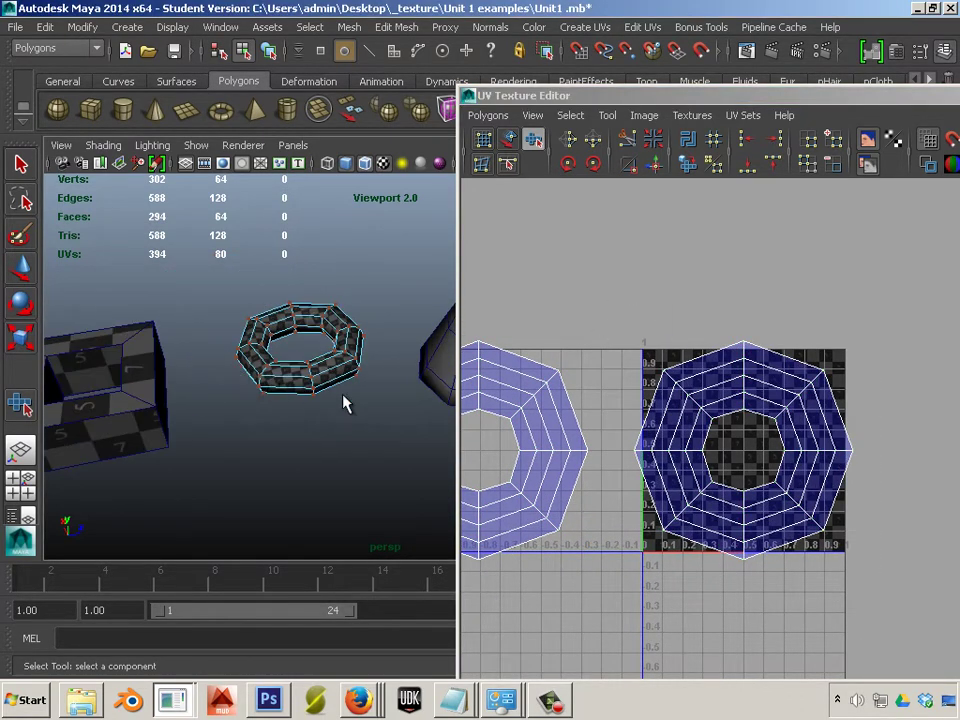
- Select the cone in object mode and apply a planar mapping projected from the top
{"action": "middle_click_drag", "start_coordinate": [343, 400], "coordinate": [103, 392], "text": "alt"}
{"action": "right_click_drag", "start_coordinate": [297, 340], "coordinate": [384, 245]}
{"action": "left_click", "coordinate": [356, 328]}
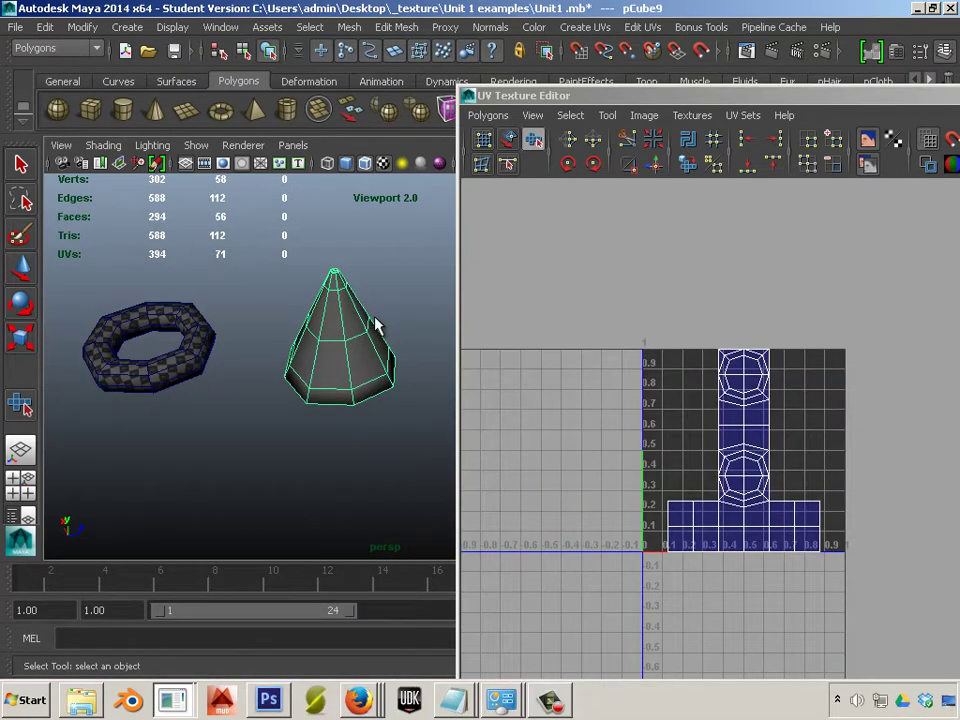
{"action": "key", "text": "space"}
{"action": "key", "text": "space"}
{"action": "scroll", "coordinate": [374, 317], "scroll_direction": "down", "scroll_amount": 6}
{"action": "middle_click_drag", "start_coordinate": [370, 397], "coordinate": [328, 305], "text": "alt"}
{"action": "scroll", "coordinate": [356, 354], "scroll_direction": "up", "scroll_amount": 3}
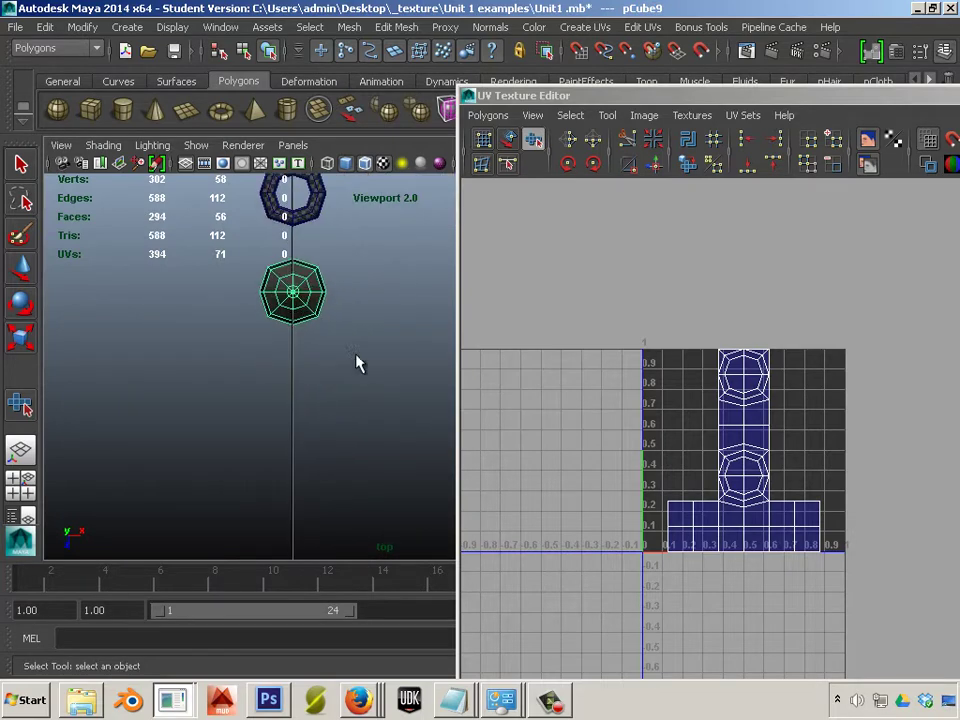
{"action": "left_click", "coordinate": [597, 28]}
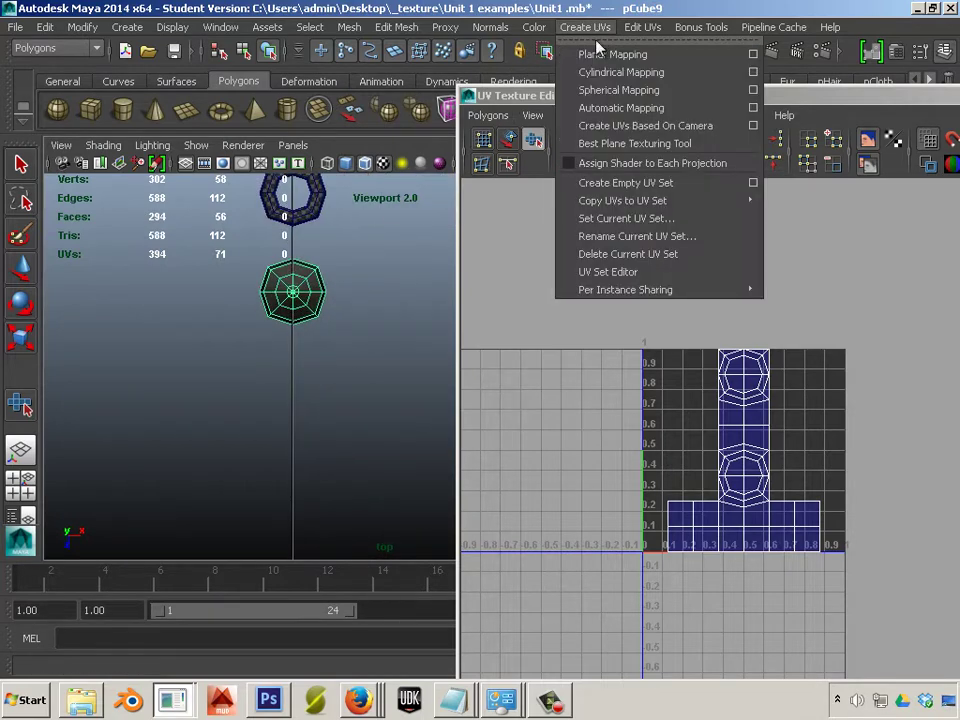
{"action": "left_click", "coordinate": [605, 54]}
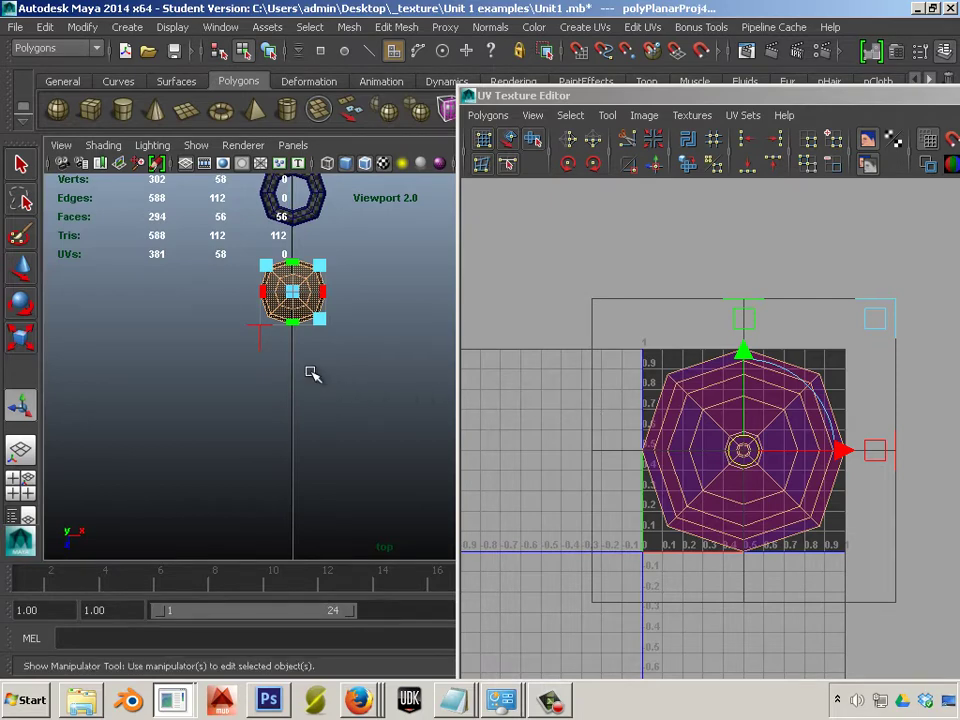
- Return to the perspective view and object mode, and assign the checker material to the cone
{"action": "key", "text": "space"}
{"action": "key", "text": "space"}
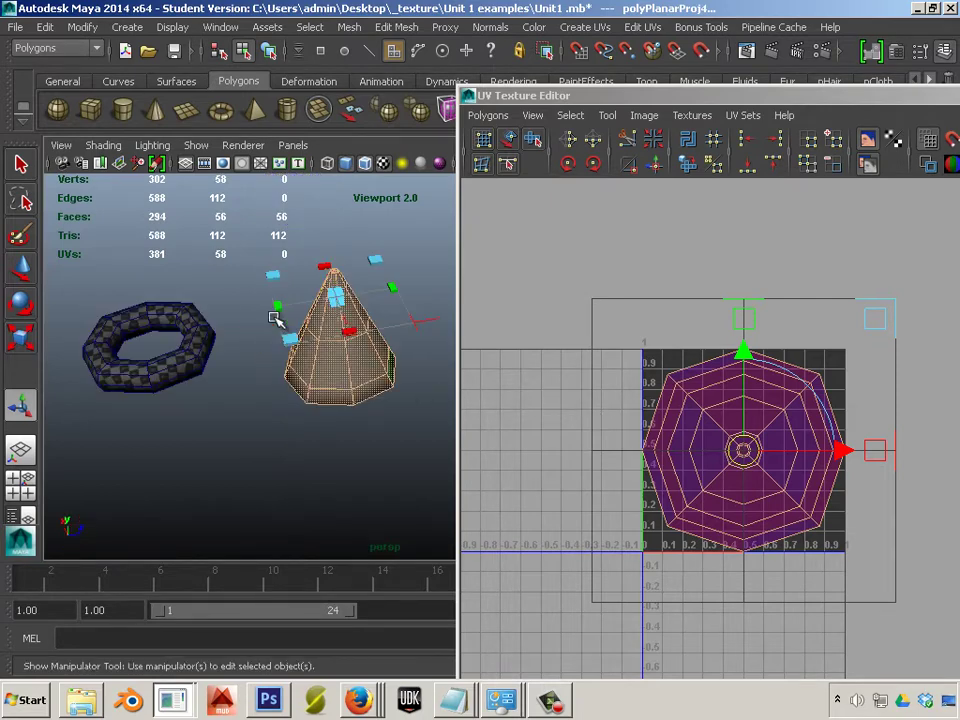
{"action": "left_click_drag", "start_coordinate": [275, 318], "coordinate": [242, 364], "text": "alt"}
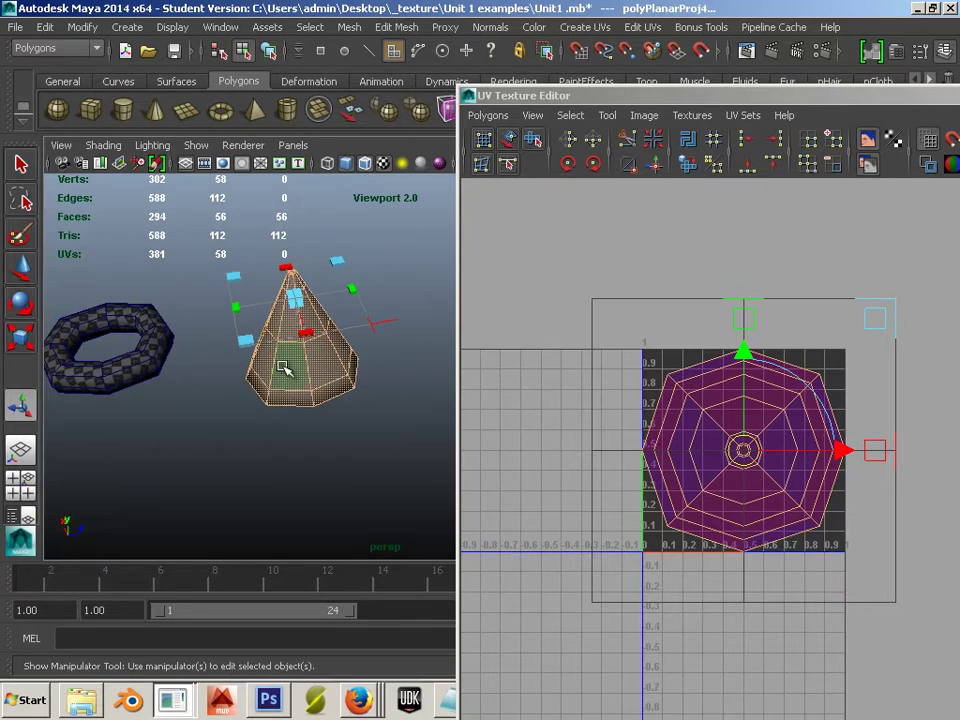
{"action": "right_click_drag", "start_coordinate": [284, 326], "coordinate": [365, 298]}
{"action": "left_click", "coordinate": [365, 300]}
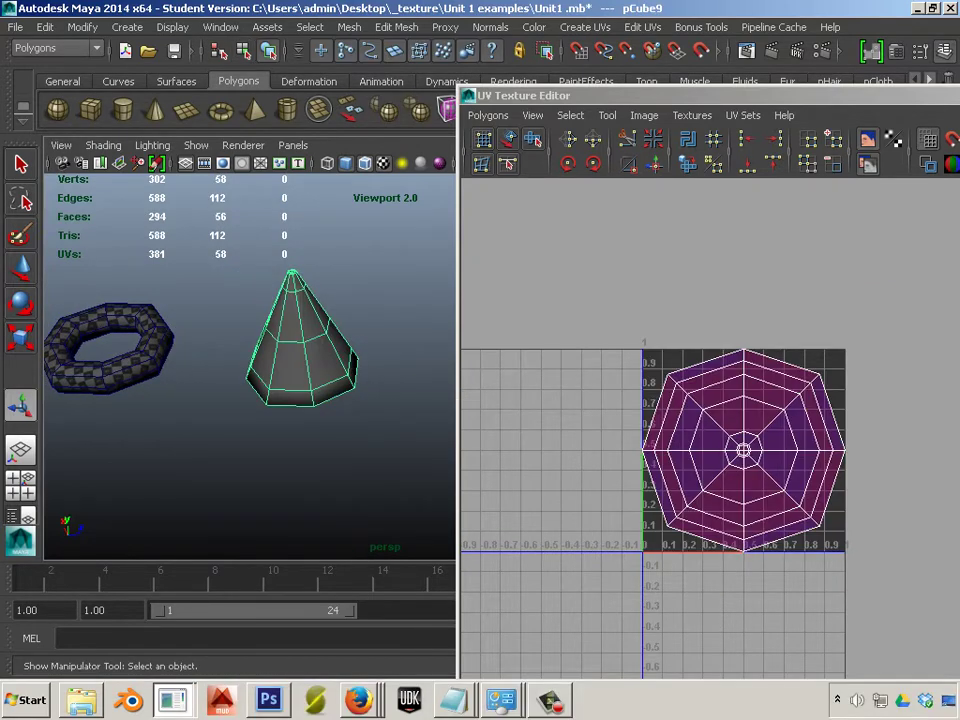
{"action": "left_click", "coordinate": [343, 456]}
- Examine the checker pattern for stretching on the cone's sides in the perspective and top views
{"action": "left_click_drag", "start_coordinate": [343, 456], "coordinate": [344, 407], "text": "alt"}
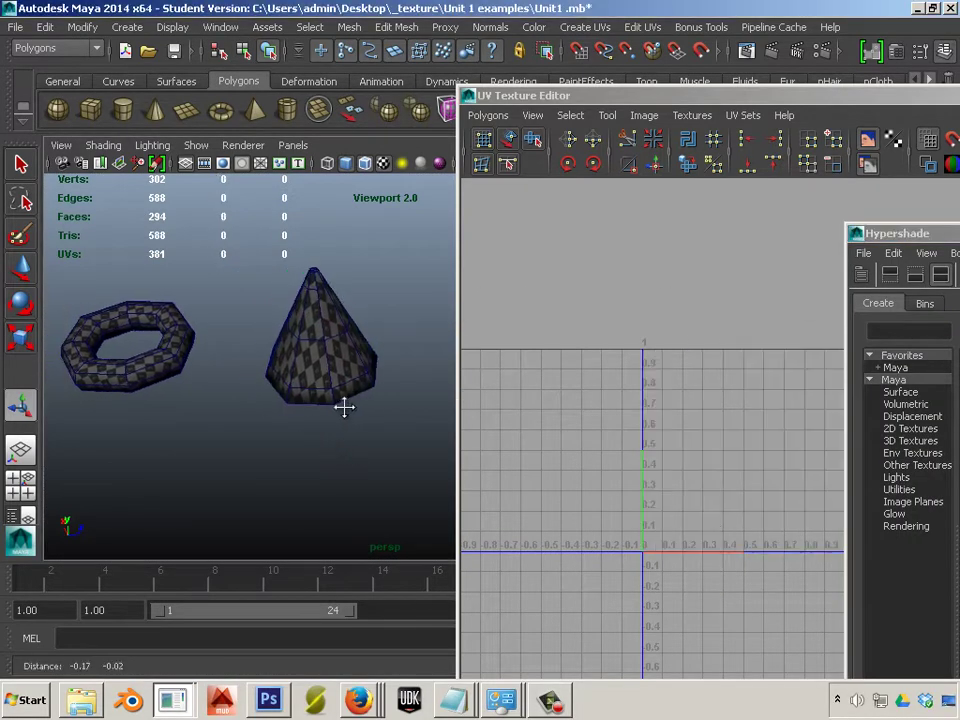
{"action": "middle_click_drag", "start_coordinate": [344, 407], "coordinate": [351, 407], "text": "alt"}
{"action": "right_click_drag", "start_coordinate": [330, 390], "coordinate": [497, 439], "text": "alt"}
{"action": "middle_click_drag", "start_coordinate": [406, 430], "coordinate": [434, 482], "text": "alt"}
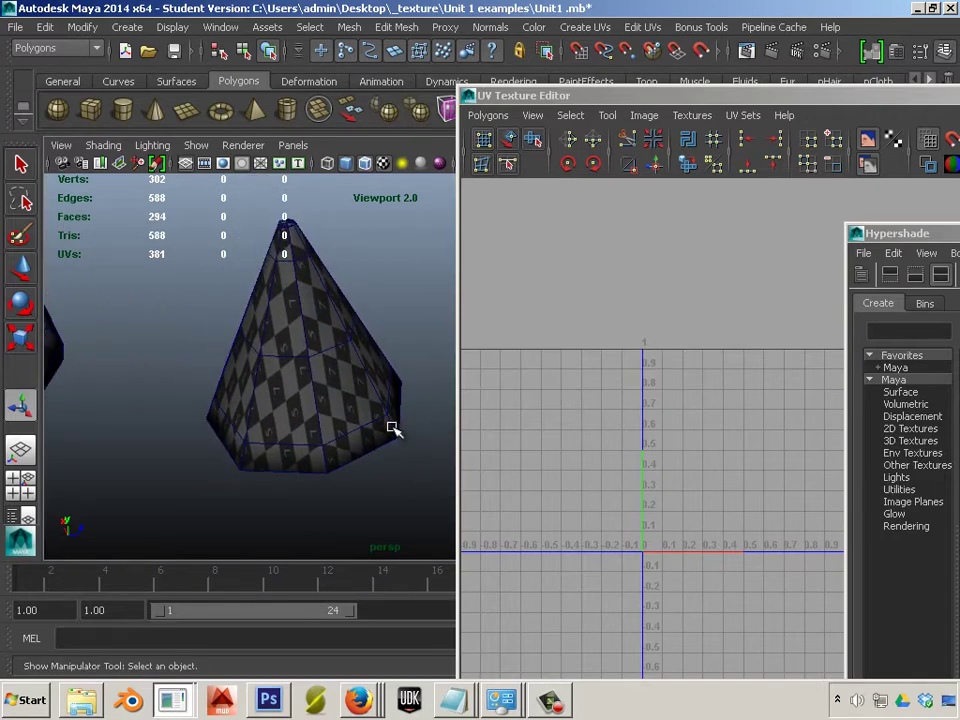
{"action": "left_click", "coordinate": [382, 422]}
{"action": "key", "text": "space"}
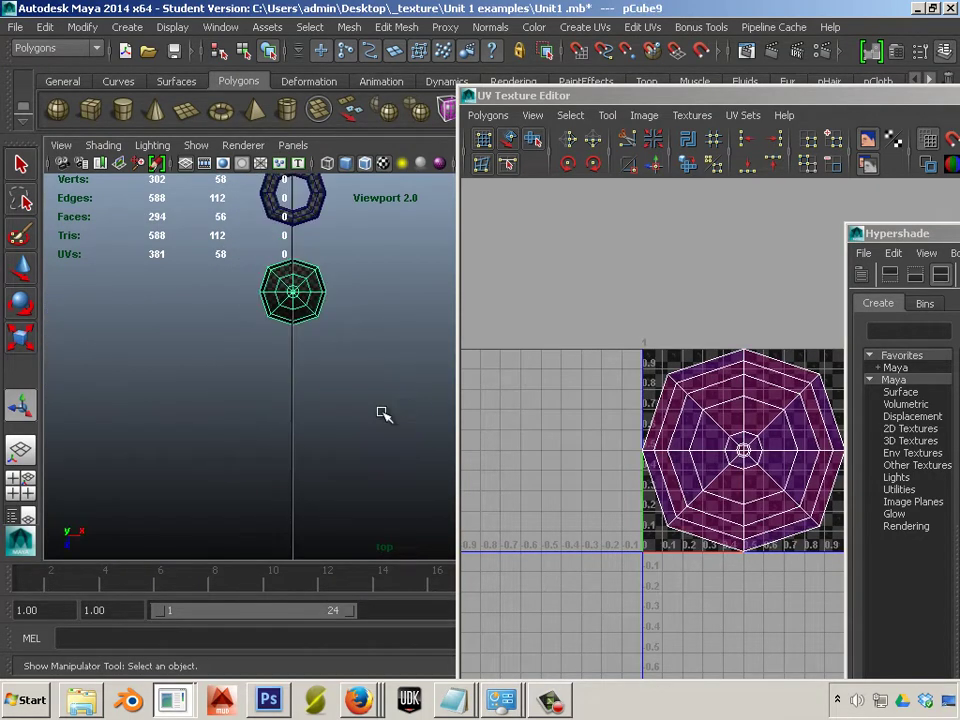
{"action": "key", "text": "f"}
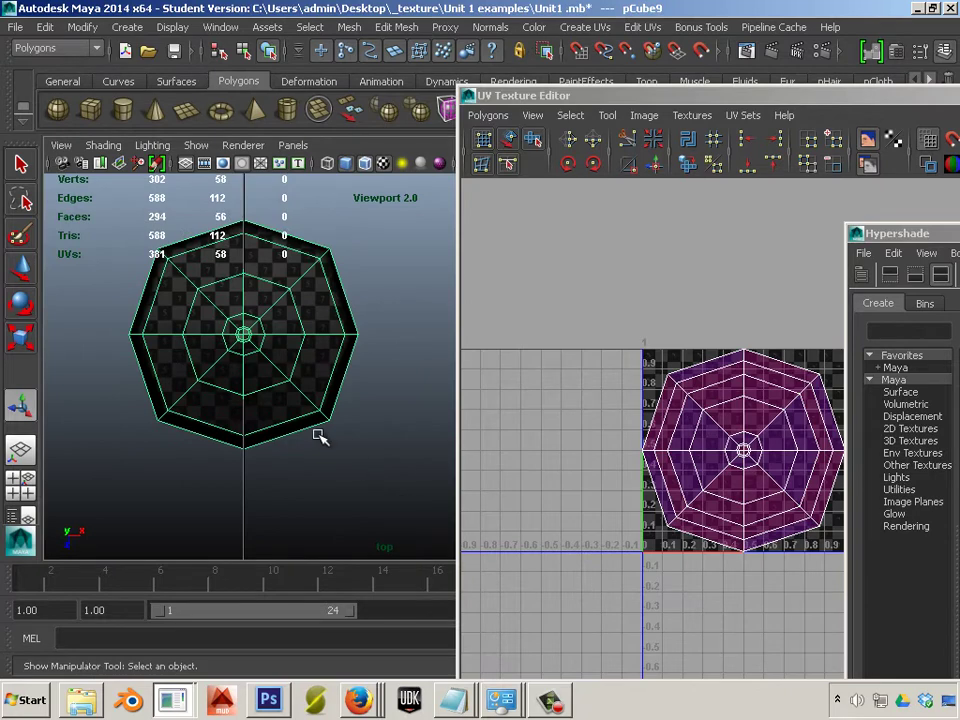
{"action": "key", "text": "space"}
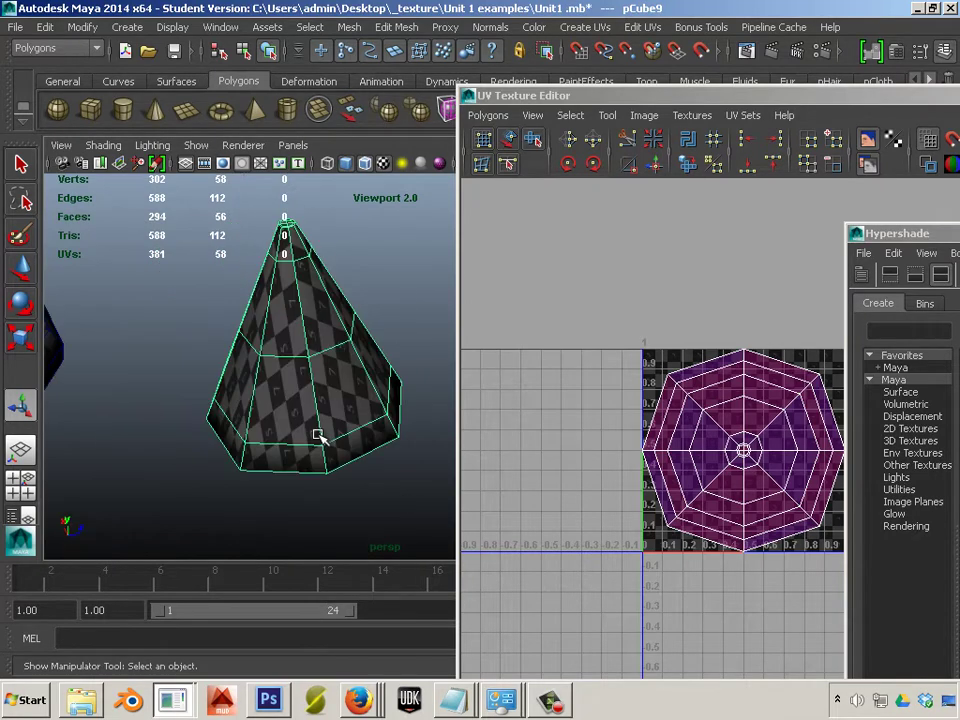
- Select the outer edge loop around the cone's base and cut its UVs
{"action": "mouse_move", "coordinate": [318, 437]}
{"action": "left_mouse_down", "text": "alt"}
{"action": "mouse_move", "coordinate": [238, 435]}
{"action": "mouse_move", "coordinate": [322, 442]}
{"action": "left_mouse_up", "text": "alt"}
{"action": "middle_click_drag", "start_coordinate": [674, 452], "coordinate": [597, 441], "text": "alt"}
{"action": "left_click_drag", "start_coordinate": [336, 456], "coordinate": [354, 300], "text": "alt"}
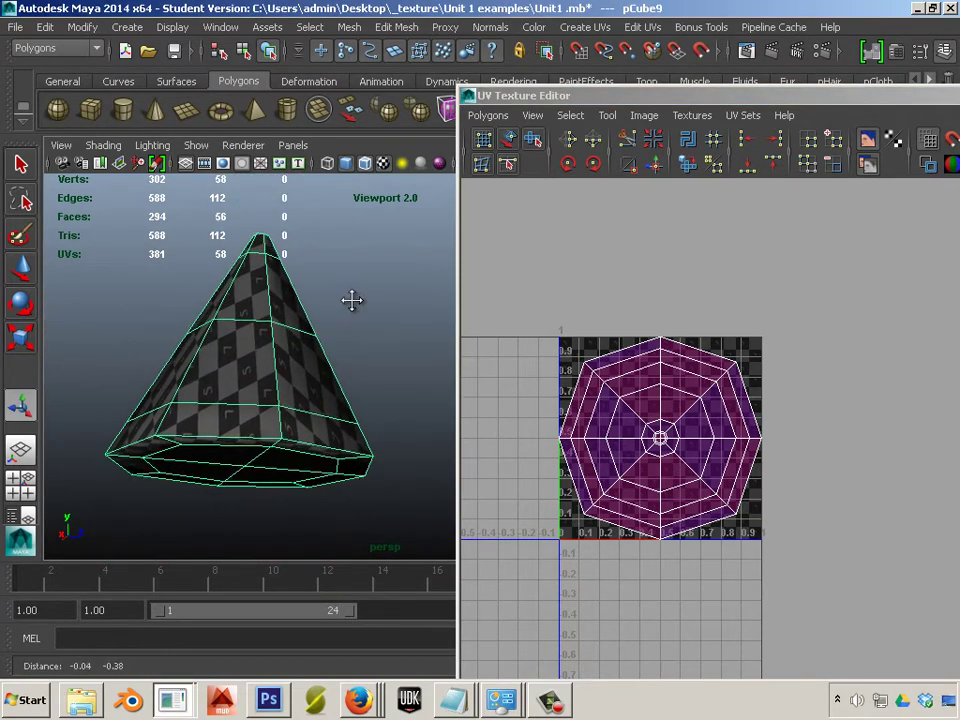
{"action": "right_click_drag", "start_coordinate": [312, 326], "coordinate": [308, 369]}
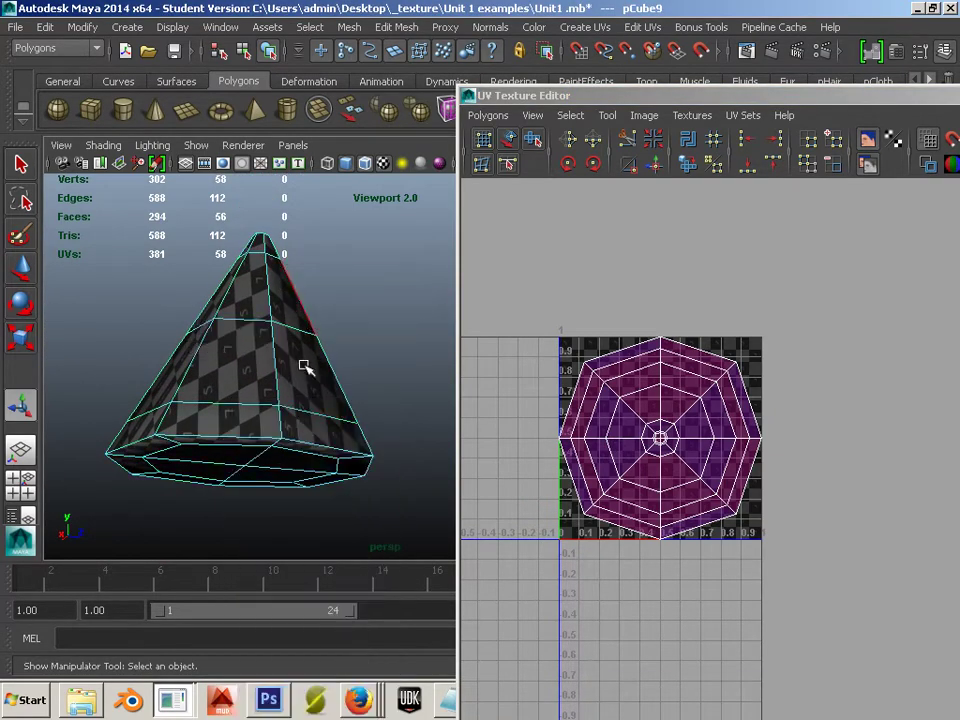
{"action": "double_click", "coordinate": [305, 443]}
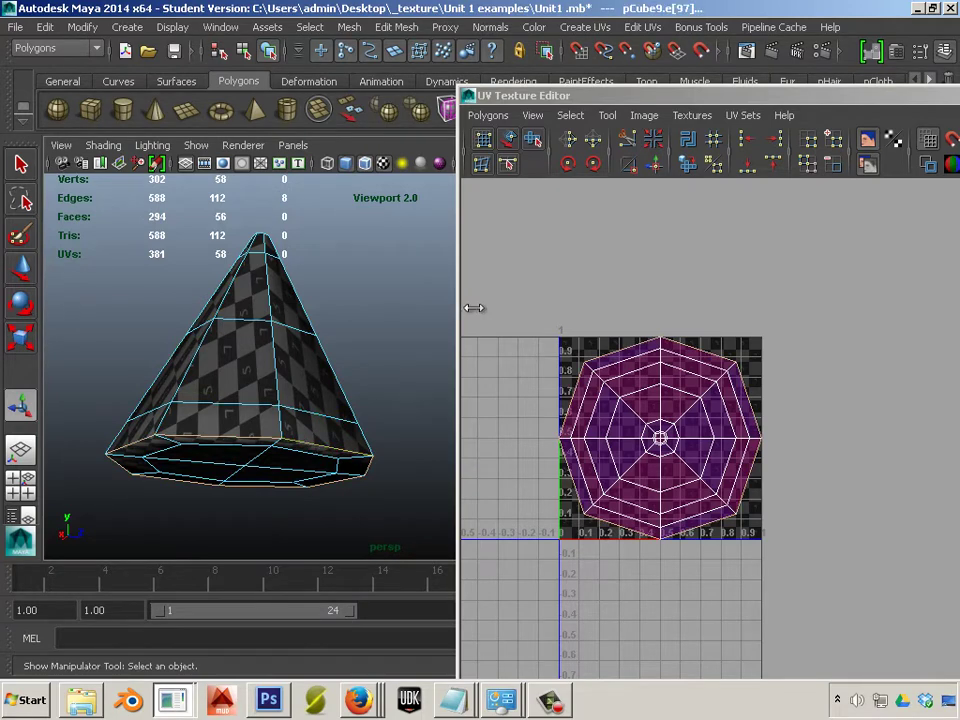
{"action": "left_click", "coordinate": [627, 139]}
- Select the cone's side UV shell and move it along negative U, clear of the base shell
{"action": "right_click_drag", "start_coordinate": [660, 433], "coordinate": [742, 424]}
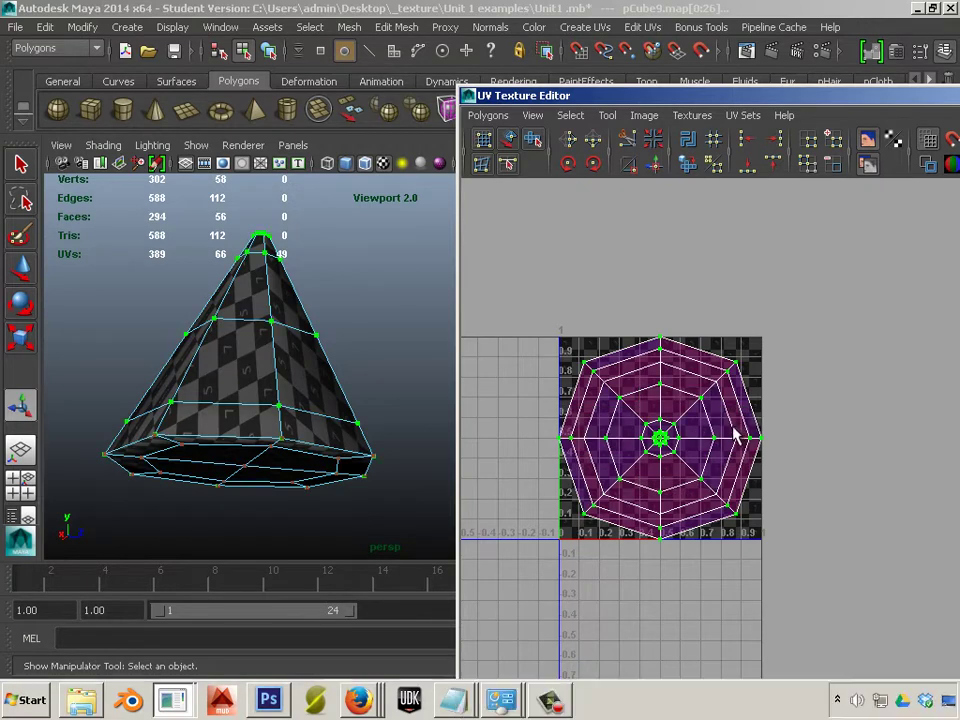
{"action": "key", "text": "6"}
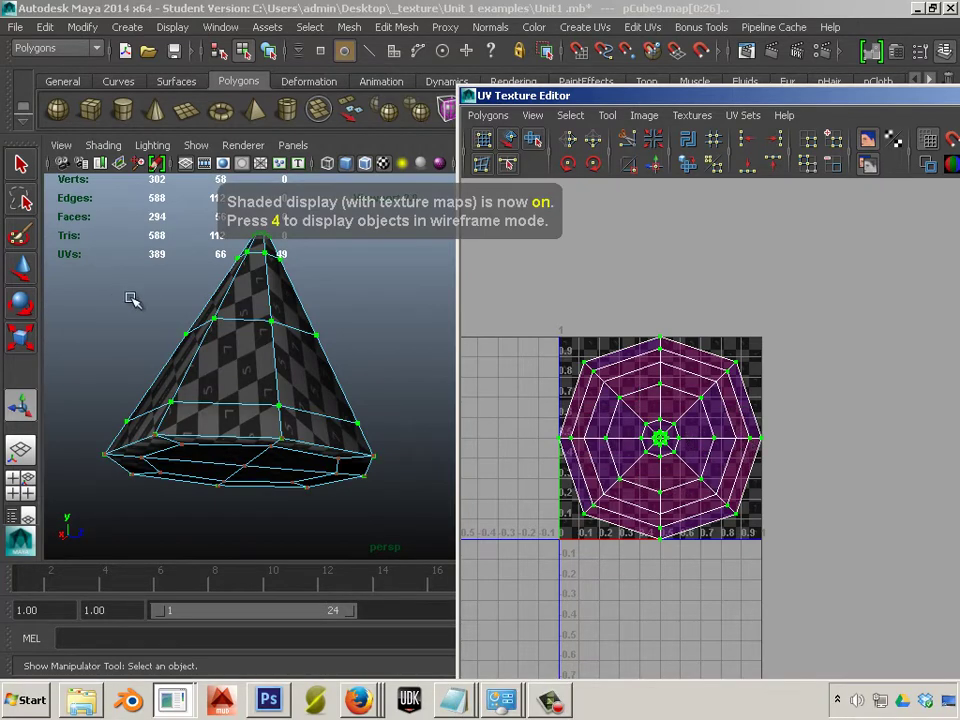
{"action": "left_click", "coordinate": [22, 266]}
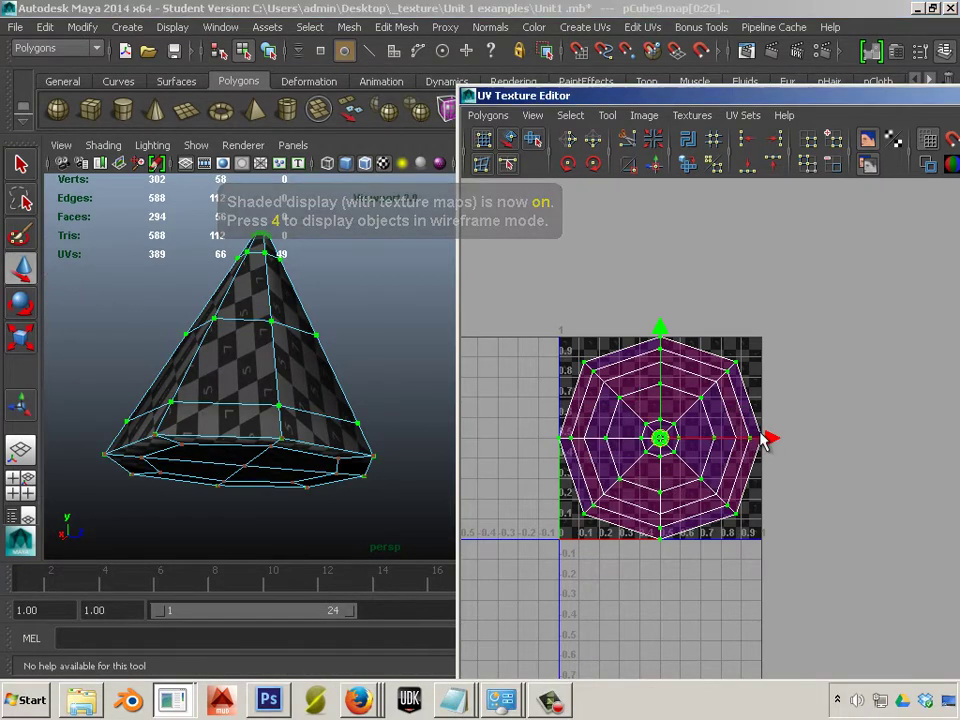
{"action": "left_click_drag", "start_coordinate": [763, 442], "coordinate": [601, 441]}
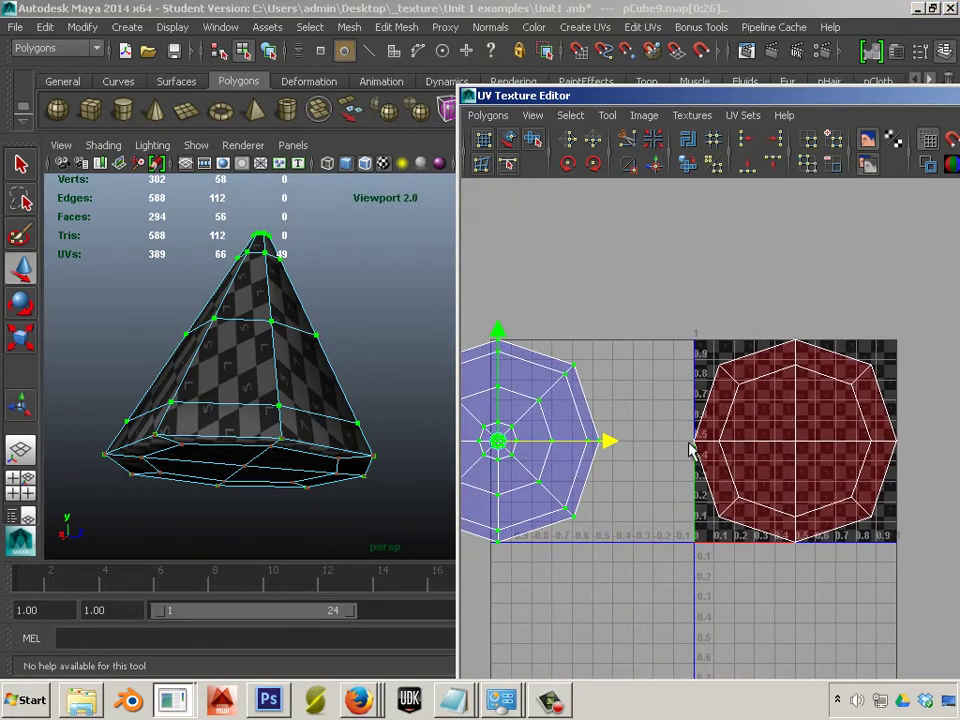
- Select the cone's base UV shell and flip it in the U direction
{"action": "middle_click_drag", "start_coordinate": [653, 288], "coordinate": [653, 283], "text": "alt"}
{"action": "left_click_drag", "start_coordinate": [932, 592], "coordinate": [932, 593]}
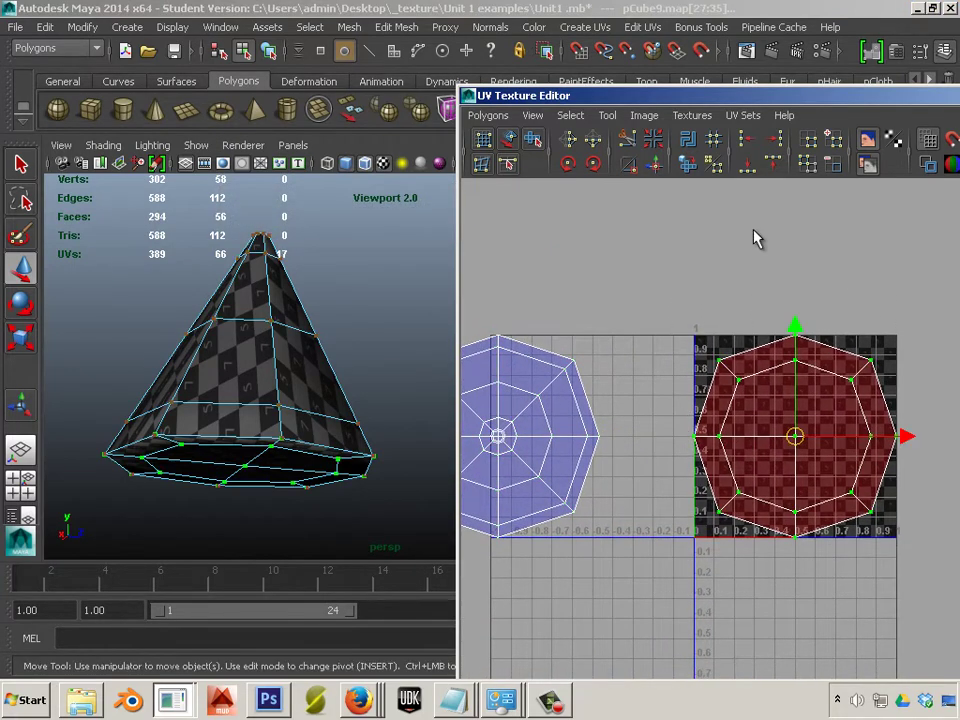
{"action": "left_click", "coordinate": [573, 141]}
{"action": "middle_click_drag", "start_coordinate": [621, 364], "coordinate": [753, 365], "text": "alt"}
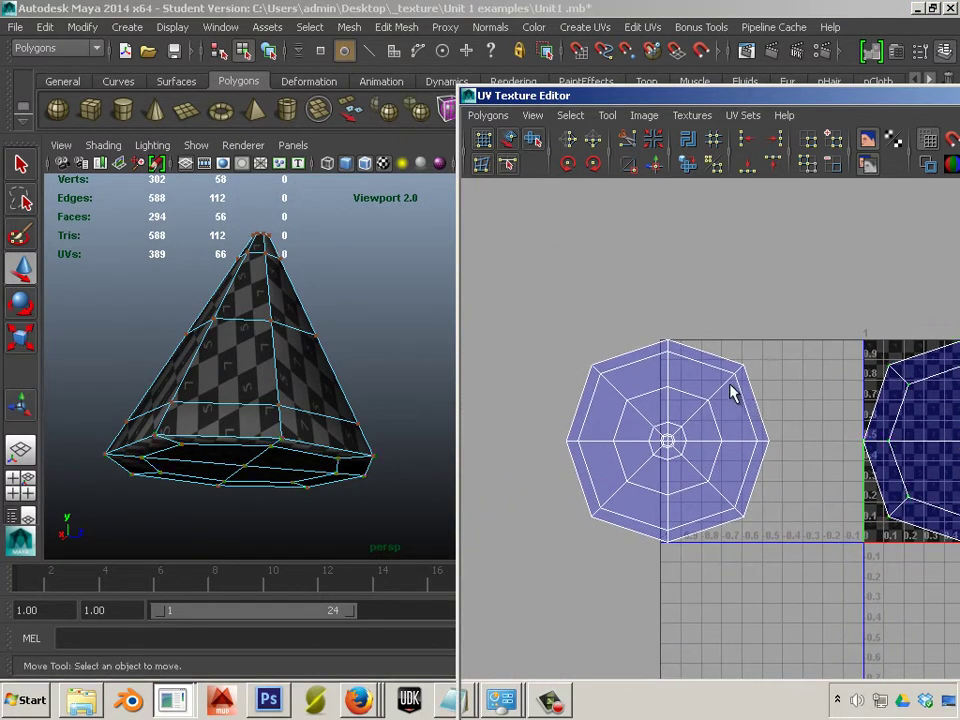
- Select one diagonal line of edges on the cone's side UV shell, from the tip to the outer rim
{"action": "right_click_drag", "start_coordinate": [731, 387], "coordinate": [737, 347]}
{"action": "left_click", "coordinate": [736, 378]}
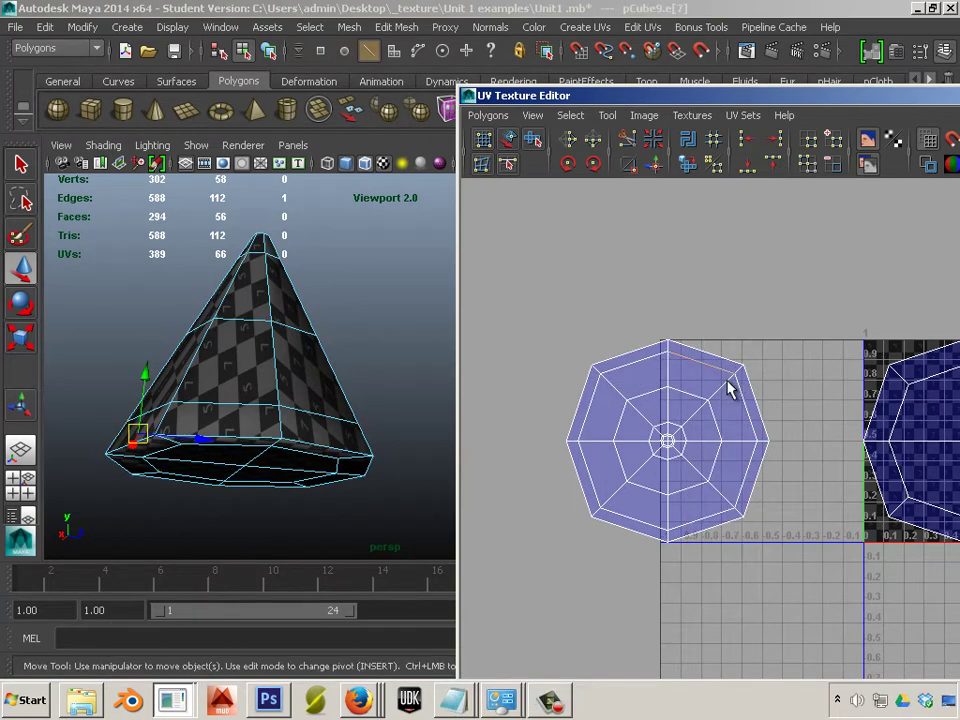
{"action": "scroll", "coordinate": [725, 375], "scroll_direction": "up", "scroll_amount": 3}
{"action": "double_click", "coordinate": [672, 368]}
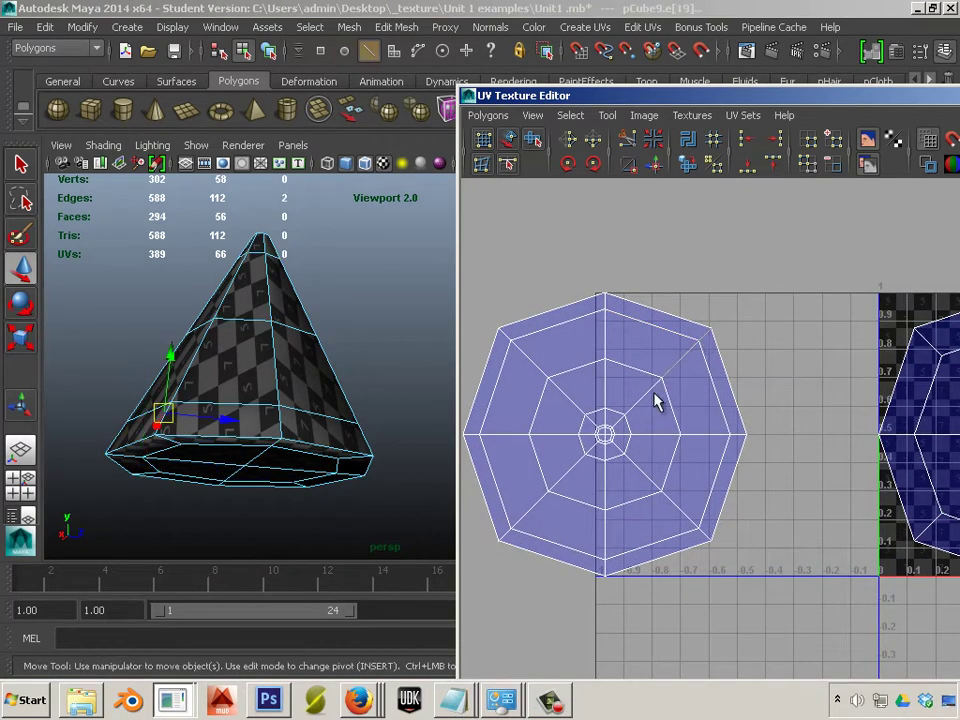
{"action": "left_click", "coordinate": [614, 432], "text": "shift"}
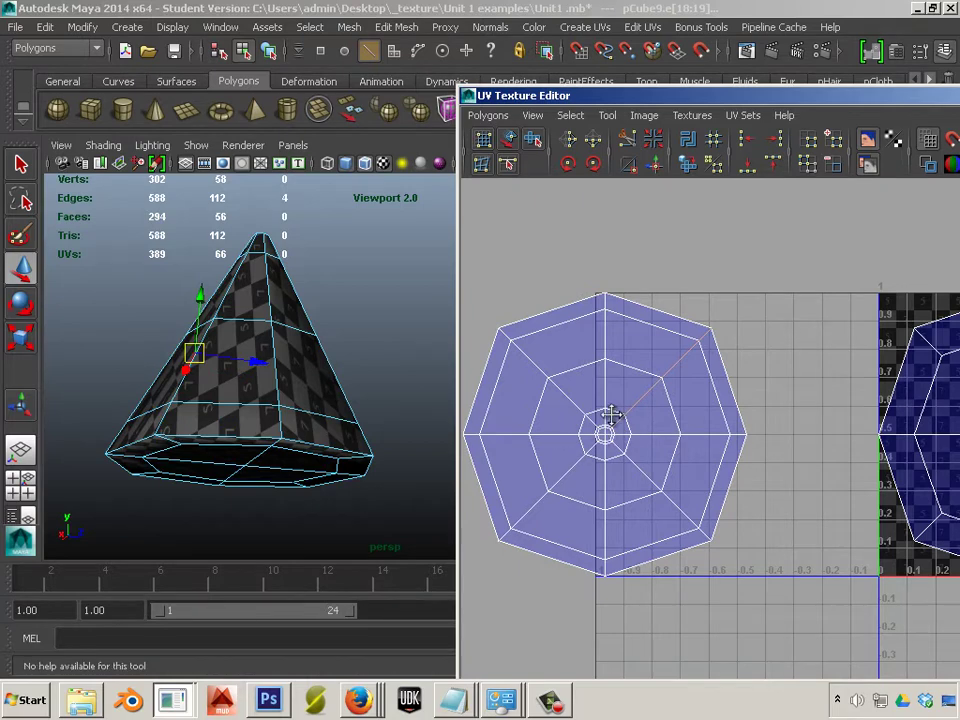
{"action": "scroll", "coordinate": [611, 414], "scroll_direction": "up", "scroll_amount": 3}
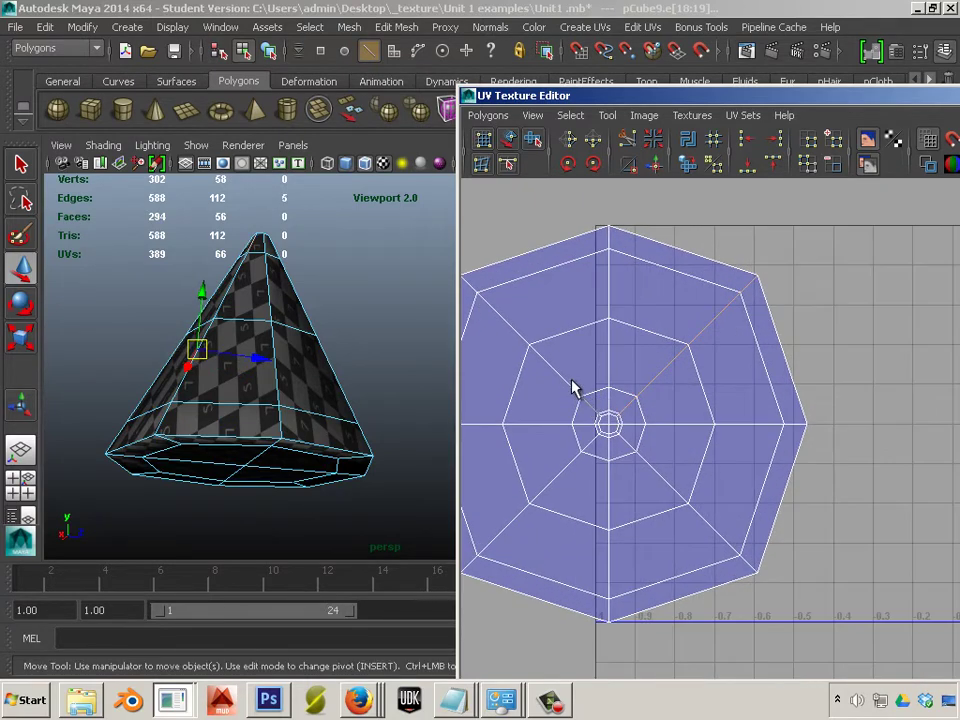
- Add the remaining three diagonal edge lines of the cone's side UV shell to the selection and cut the UVs along all four
{"action": "double_click", "coordinate": [531, 340], "text": "shift"}
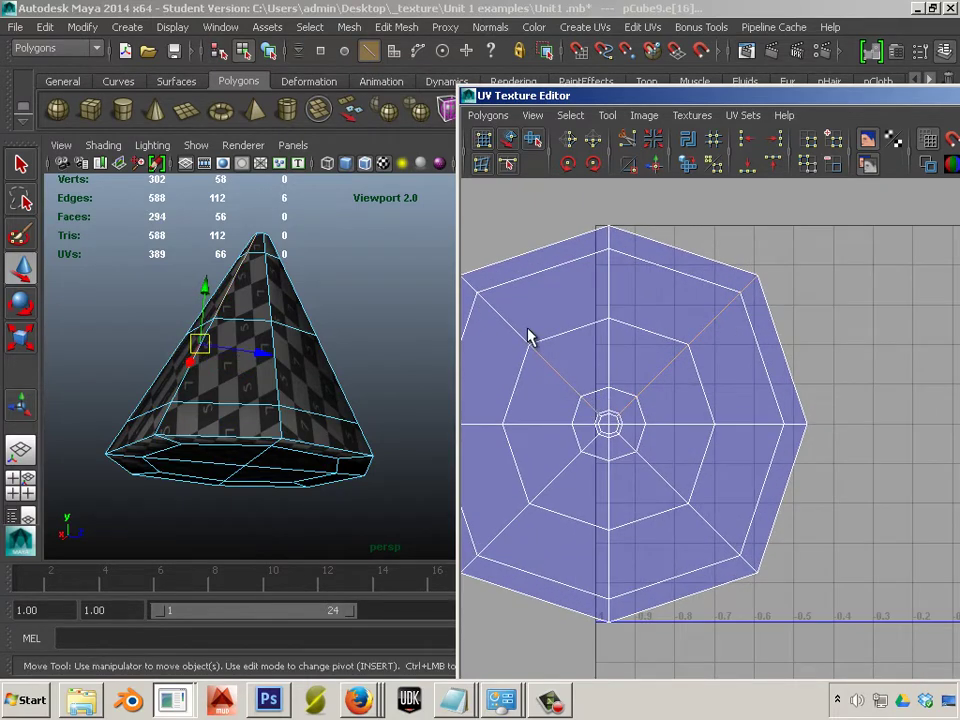
{"action": "double_click", "coordinate": [662, 482], "text": "shift"}
{"action": "double_click", "coordinate": [727, 546], "text": "shift"}
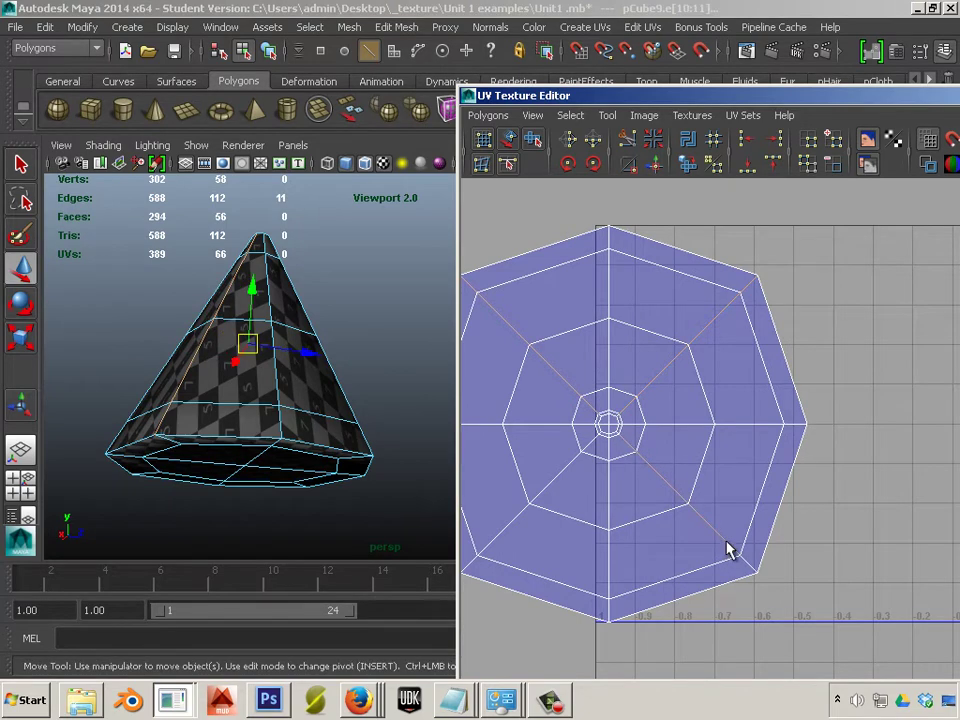
{"action": "left_click", "coordinate": [750, 566], "text": "shift"}
{"action": "middle_click_drag", "start_coordinate": [580, 451], "coordinate": [653, 424], "text": "alt"}
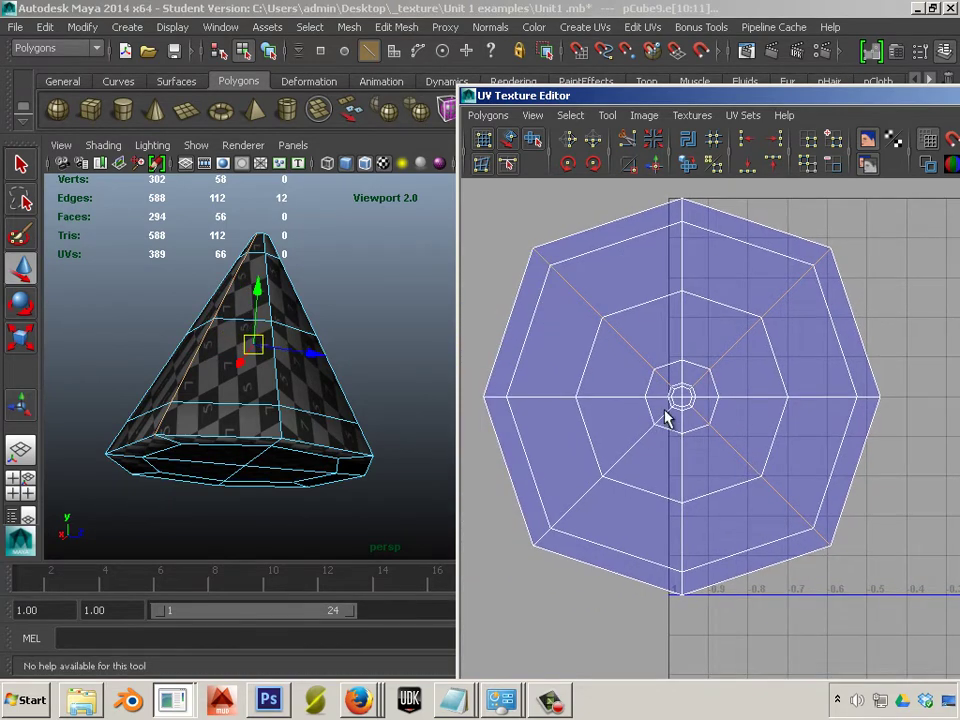
{"action": "double_click", "coordinate": [604, 478], "text": "shift"}
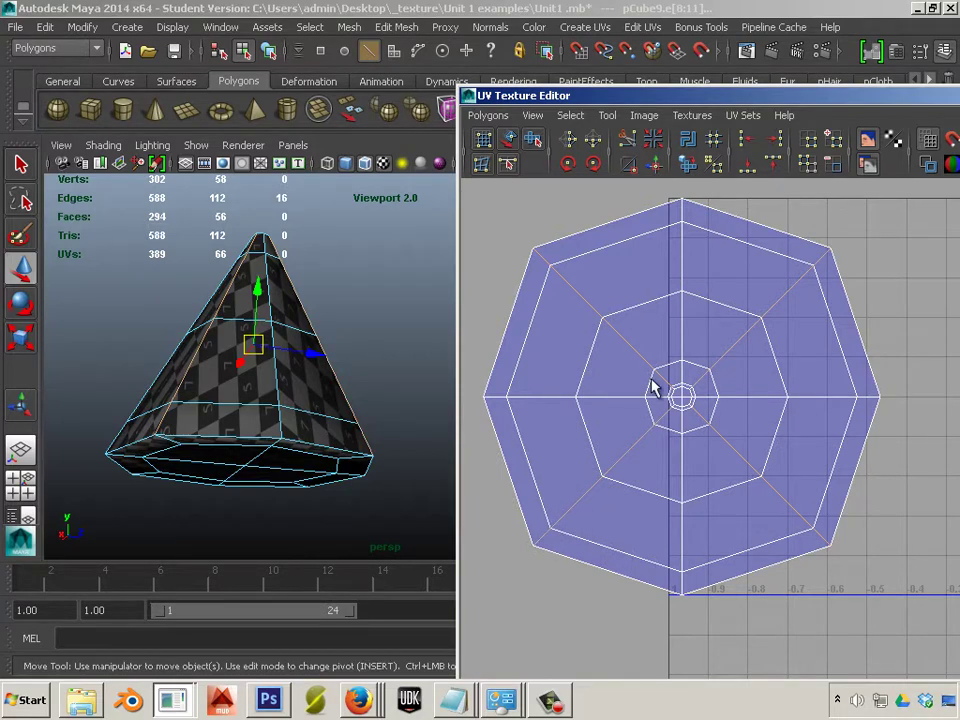
{"action": "left_click", "coordinate": [625, 145]}
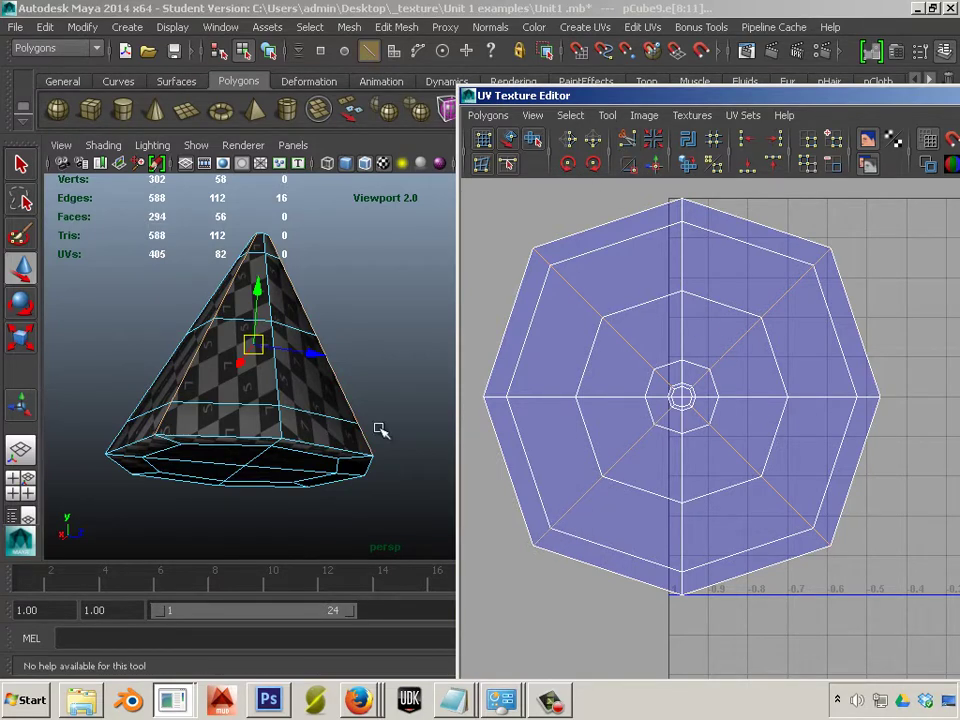
- Select all UVs of the cone's side shell and unfold them into four separate wedges
{"action": "right_click_drag", "start_coordinate": [335, 390], "coordinate": [407, 304]}
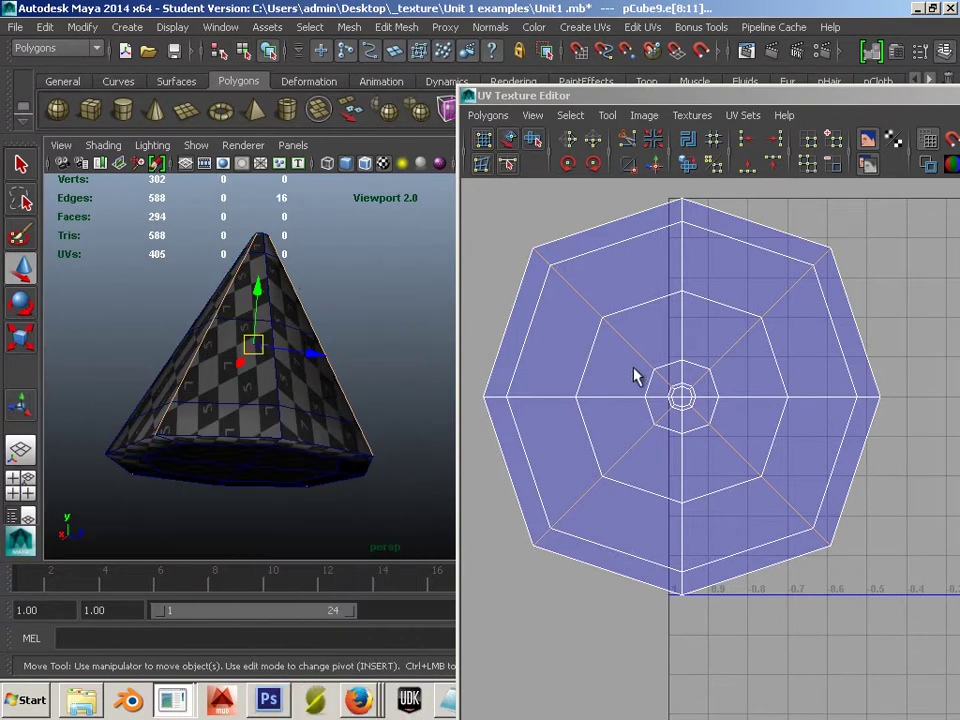
{"action": "right_click_drag", "start_coordinate": [653, 370], "coordinate": [598, 284], "text": "alt"}
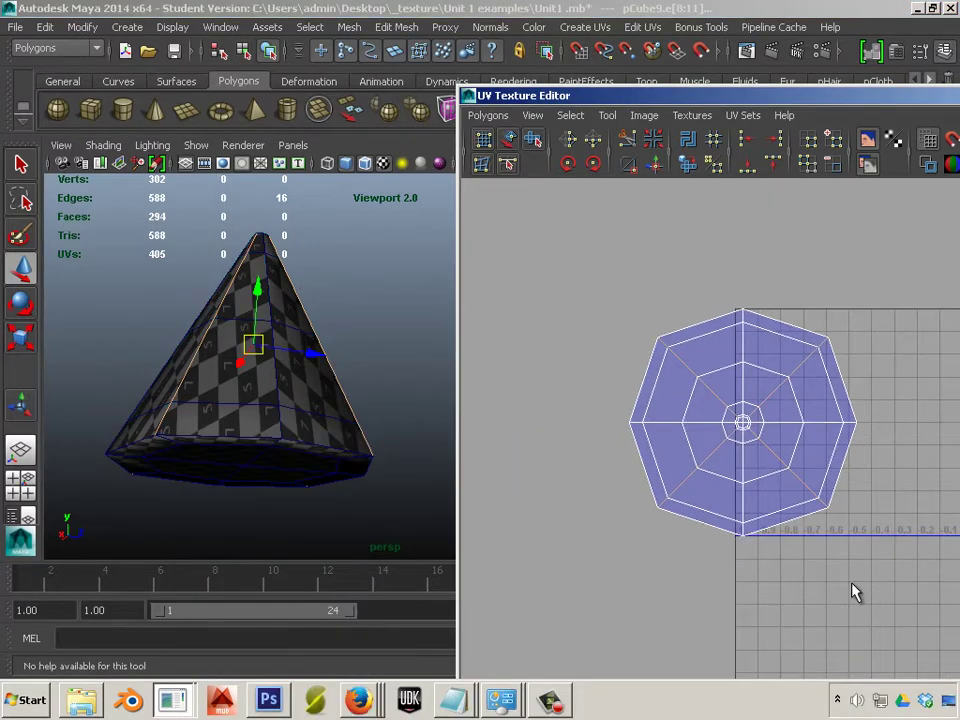
{"action": "right_click_drag", "start_coordinate": [821, 407], "coordinate": [889, 411]}
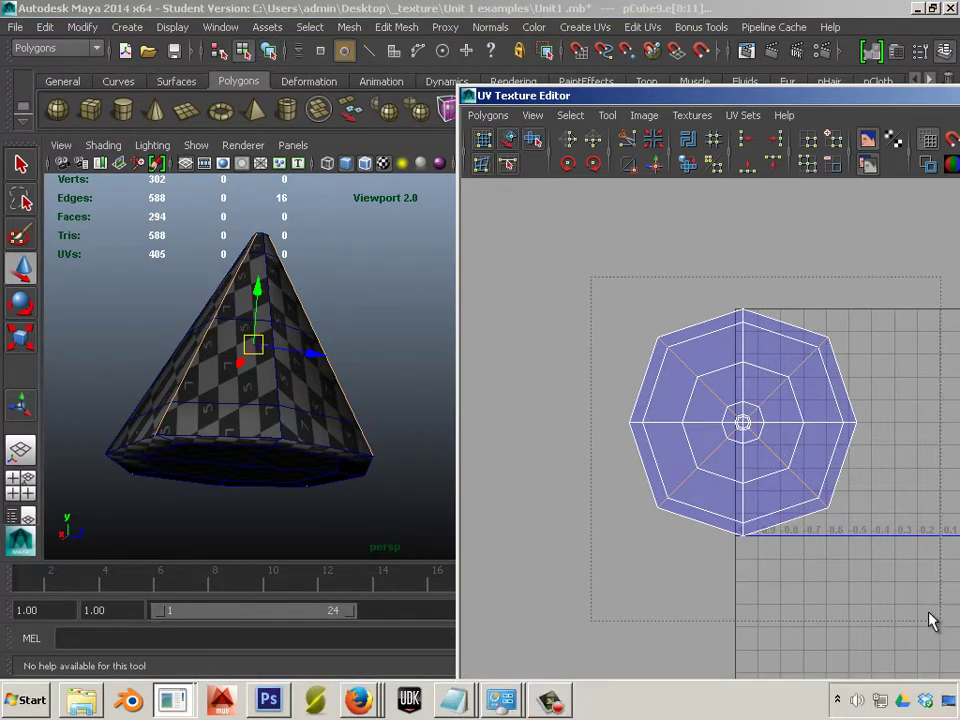
{"action": "left_click_drag", "start_coordinate": [929, 621], "coordinate": [929, 620]}
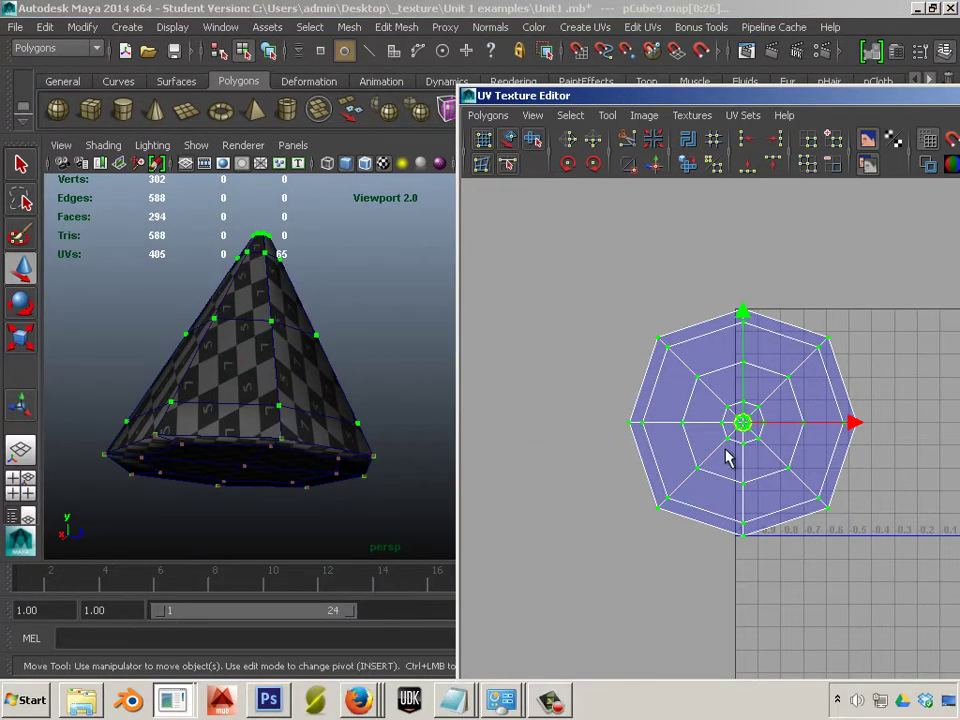
{"action": "left_click", "coordinate": [687, 165]}
- Inspect the checker texture around the cone's unfolded sides, with the cone selected in object mode
{"action": "left_click_drag", "start_coordinate": [321, 261], "coordinate": [336, 319], "text": "alt"}
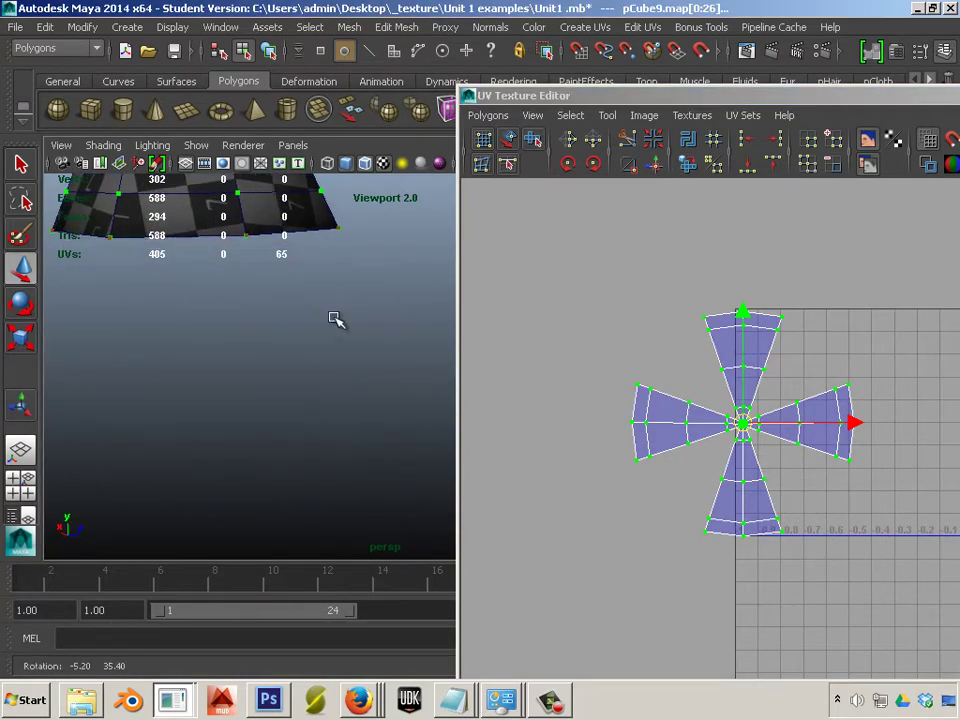
{"action": "middle_click_drag", "start_coordinate": [357, 347], "coordinate": [406, 527], "text": "alt"}
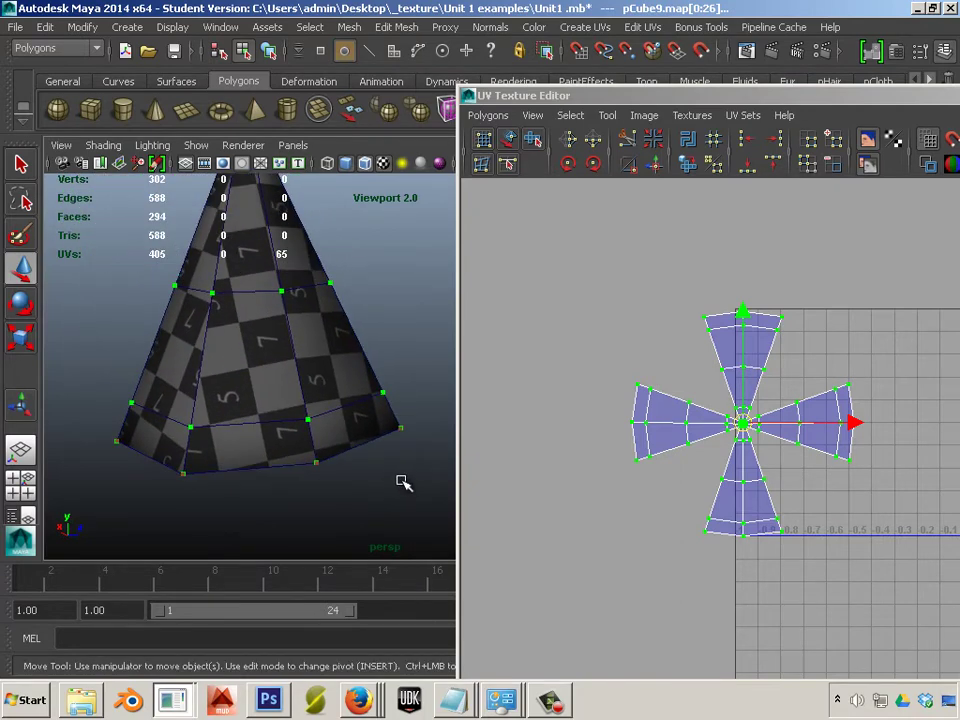
{"action": "left_click", "coordinate": [403, 483]}
{"action": "left_click", "coordinate": [327, 423]}
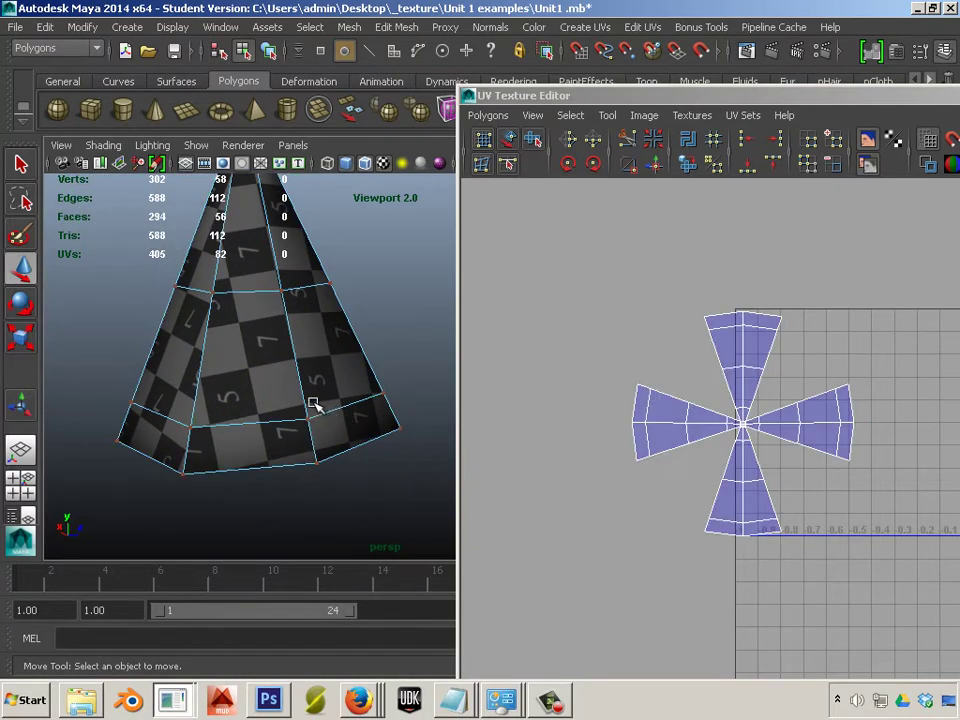
{"action": "right_click_drag", "start_coordinate": [317, 324], "coordinate": [388, 300]}
{"action": "left_click", "coordinate": [340, 320]}
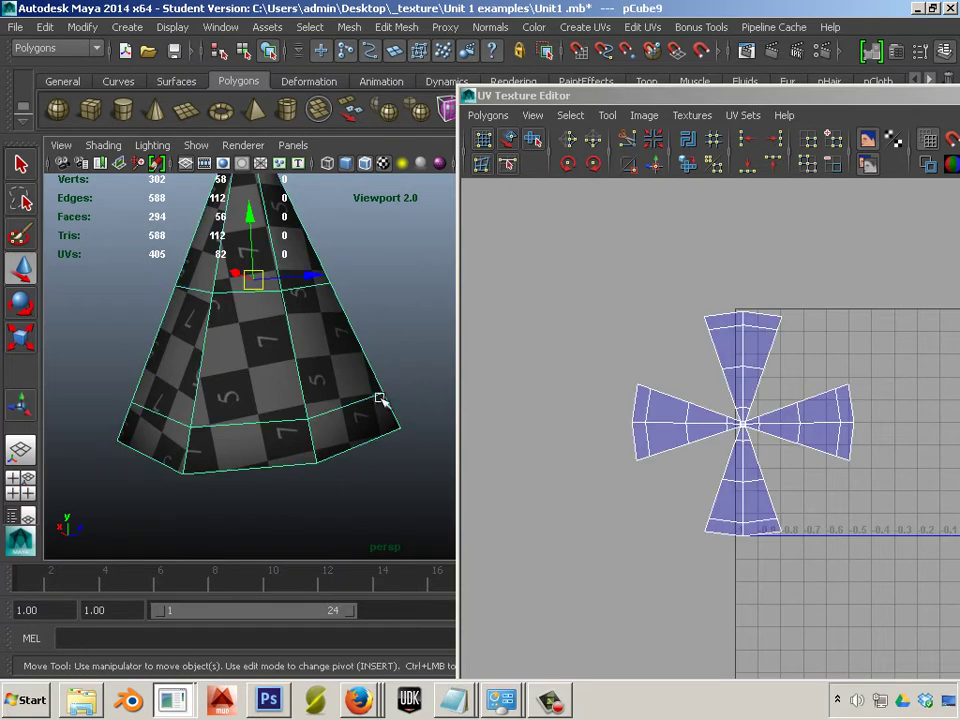
{"action": "right_click_drag", "start_coordinate": [362, 432], "coordinate": [206, 381], "text": "alt"}
{"action": "middle_click_drag", "start_coordinate": [135, 364], "coordinate": [272, 411], "text": "alt"}
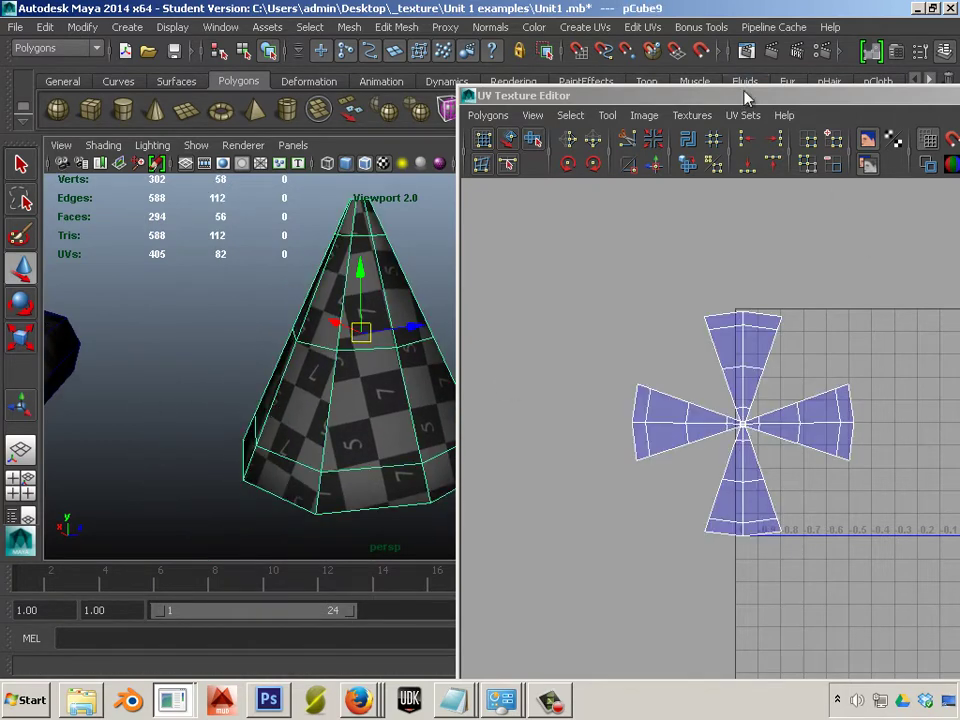
- Select all UVs of the cone's octagonal base shell and activate the Scale tool
{"action": "left_click_drag", "start_coordinate": [746, 95], "coordinate": [575, 24]}
{"action": "scroll", "coordinate": [730, 357], "scroll_direction": "down", "scroll_amount": 2}
{"action": "middle_click_drag", "start_coordinate": [730, 357], "coordinate": [672, 354], "text": "alt"}
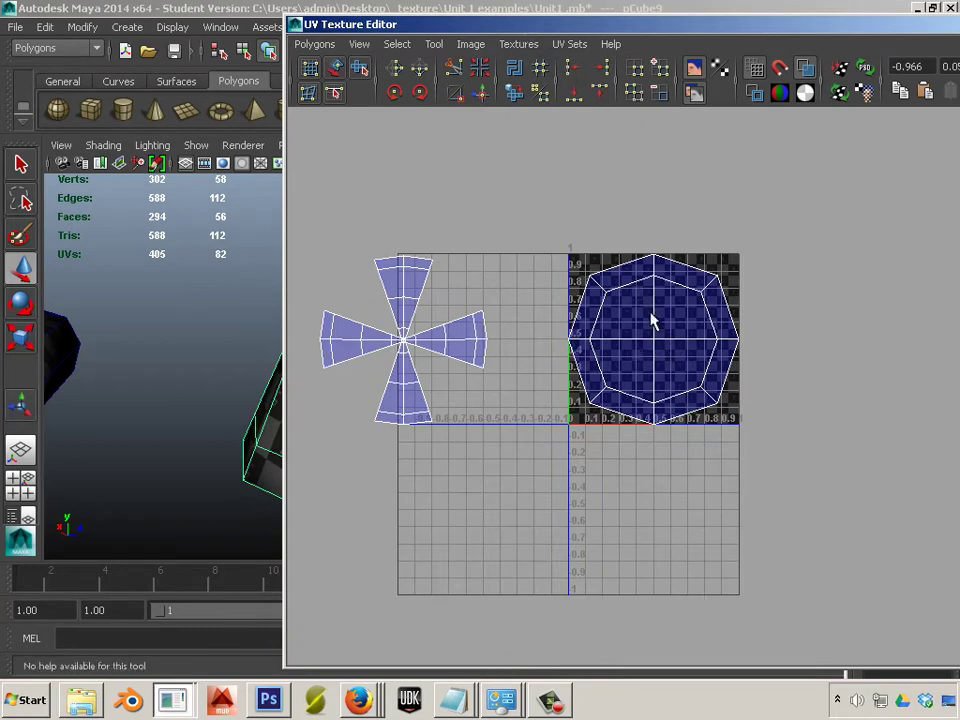
{"action": "right_click_drag", "start_coordinate": [652, 318], "coordinate": [744, 326]}
{"action": "left_click_drag", "start_coordinate": [527, 228], "coordinate": [786, 519]}
{"action": "key", "text": "w"}
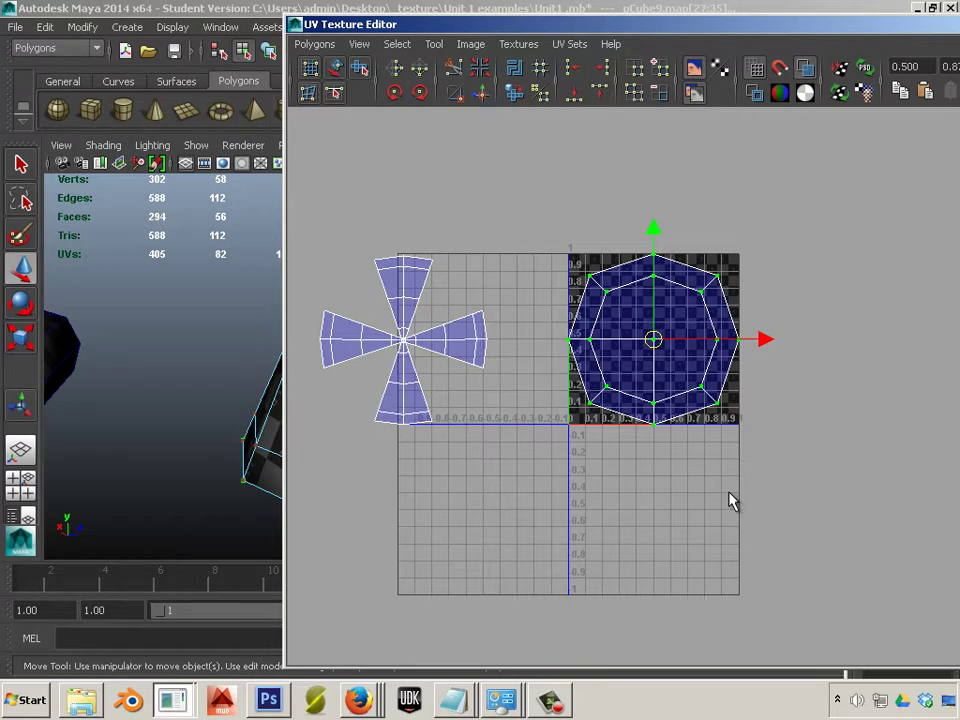
{"action": "key", "text": "e"}
{"action": "key", "text": "r"}
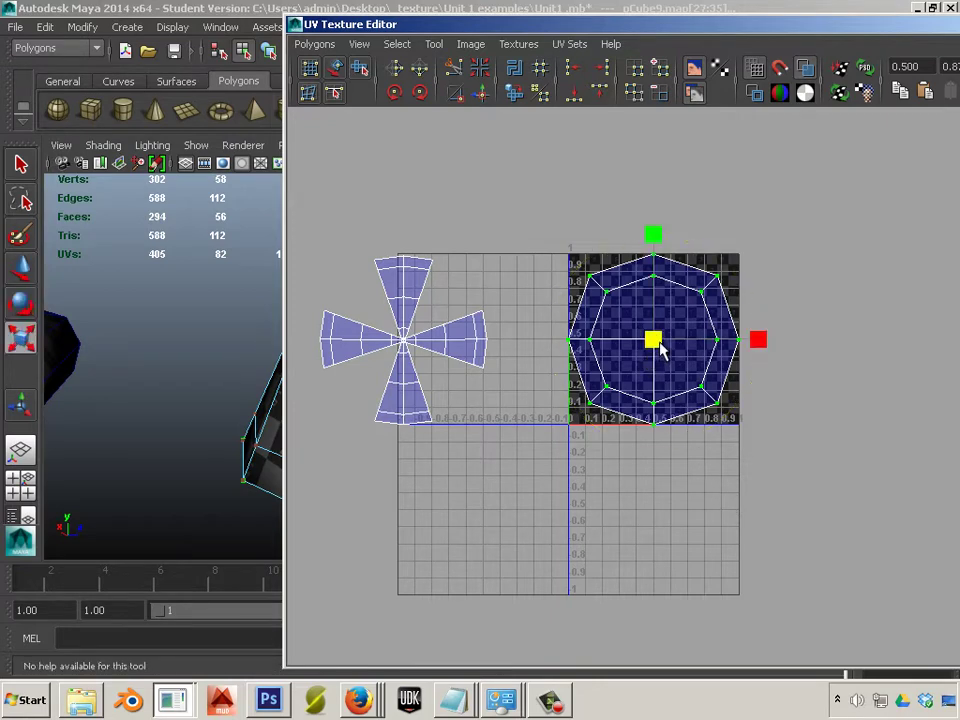
- Scale the base UV shell uniformly to about half its size so its checker squares match those on the cone's sides
{"action": "mouse_move", "coordinate": [660, 348]}
{"action": "left_mouse_down"}
{"action": "mouse_move", "coordinate": [681, 407]}
{"action": "mouse_move", "coordinate": [660, 368]}
{"action": "left_mouse_up"}
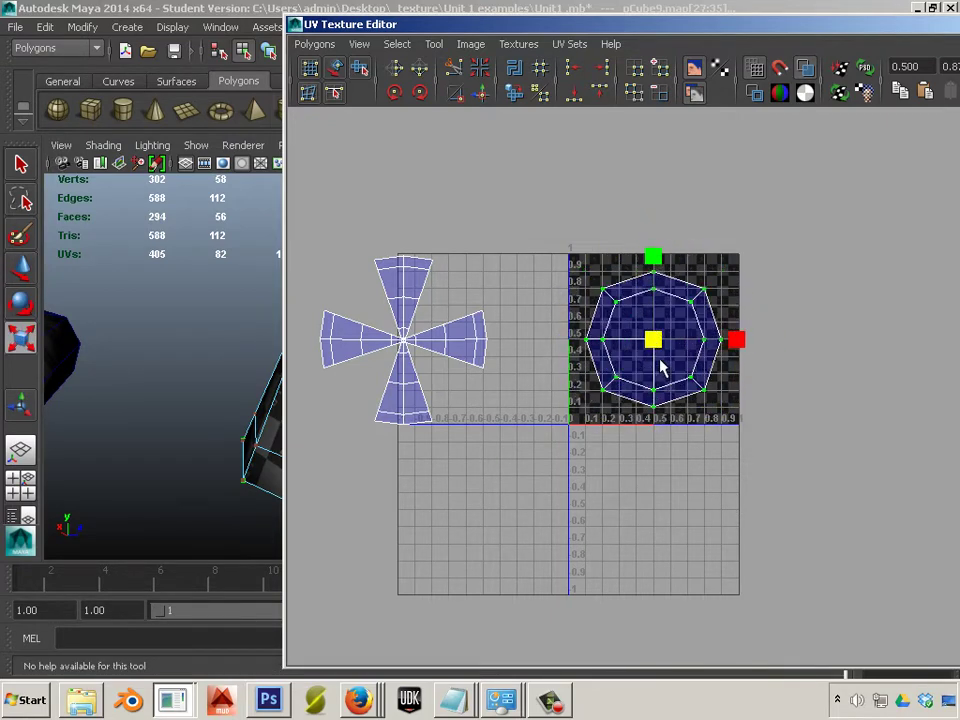
{"action": "key", "text": "ctrl+z"}
{"action": "left_click_drag", "start_coordinate": [478, 21], "coordinate": [694, 69]}
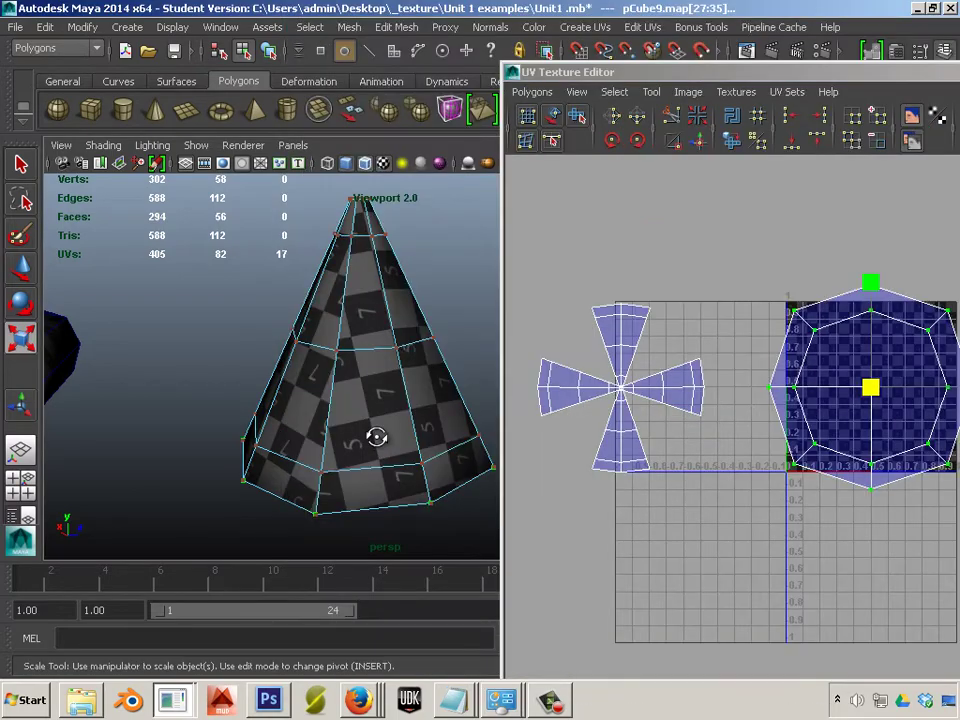
{"action": "left_click_drag", "start_coordinate": [376, 437], "coordinate": [390, 352], "text": "alt"}
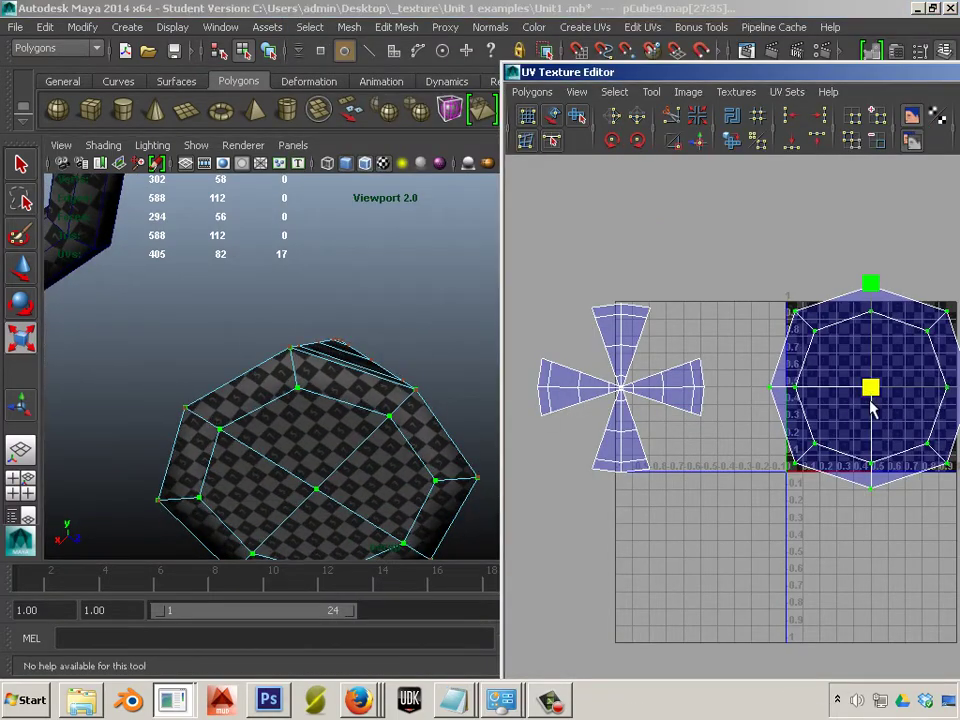
{"action": "left_click_drag", "start_coordinate": [870, 402], "coordinate": [790, 380]}
{"action": "mouse_move", "coordinate": [279, 399]}
{"action": "left_mouse_down", "text": "alt"}
{"action": "mouse_move", "coordinate": [259, 462]}
{"action": "mouse_move", "coordinate": [285, 380]}
{"action": "left_mouse_up", "text": "alt"}
{"action": "left_click_drag", "start_coordinate": [866, 396], "coordinate": [818, 335]}
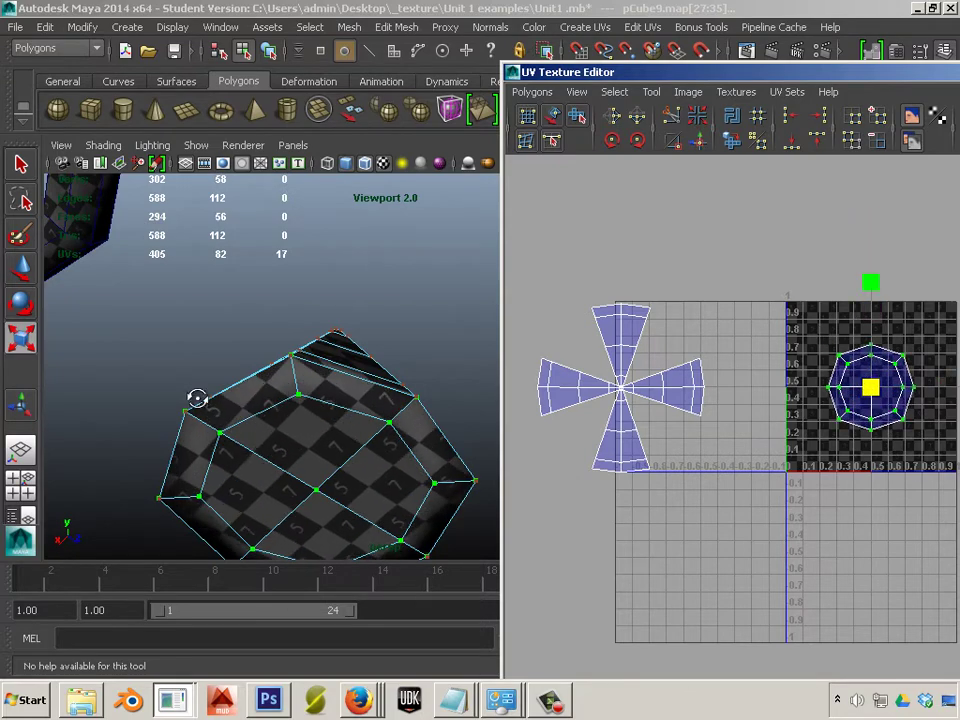
{"action": "left_click_drag", "start_coordinate": [197, 399], "coordinate": [306, 411], "text": "alt"}
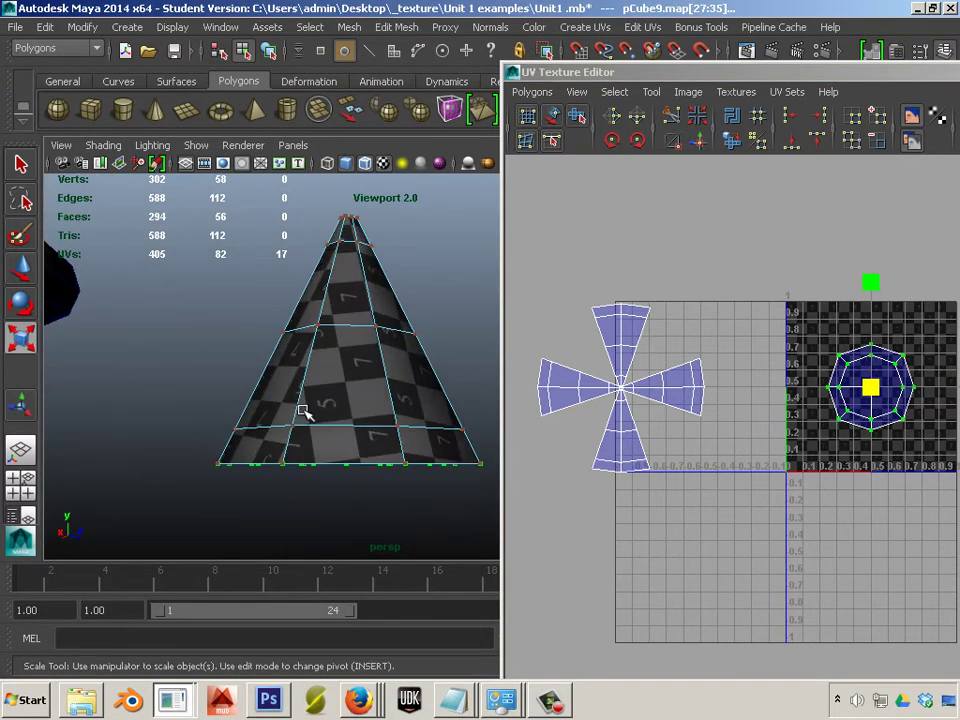
- Select all of the cone's UVs and lay out the shells within the 0 to 1 texture space
{"action": "right_click_drag", "start_coordinate": [317, 401], "coordinate": [369, 305]}
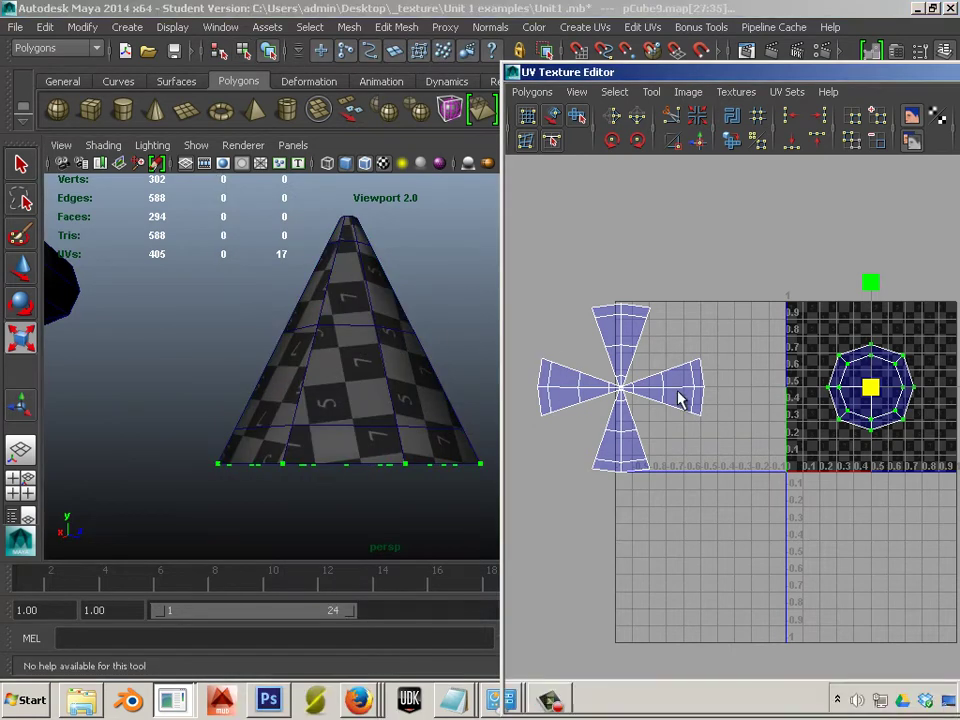
{"action": "right_click_drag", "start_coordinate": [679, 394], "coordinate": [771, 399]}
{"action": "left_click_drag", "start_coordinate": [918, 628], "coordinate": [915, 622]}
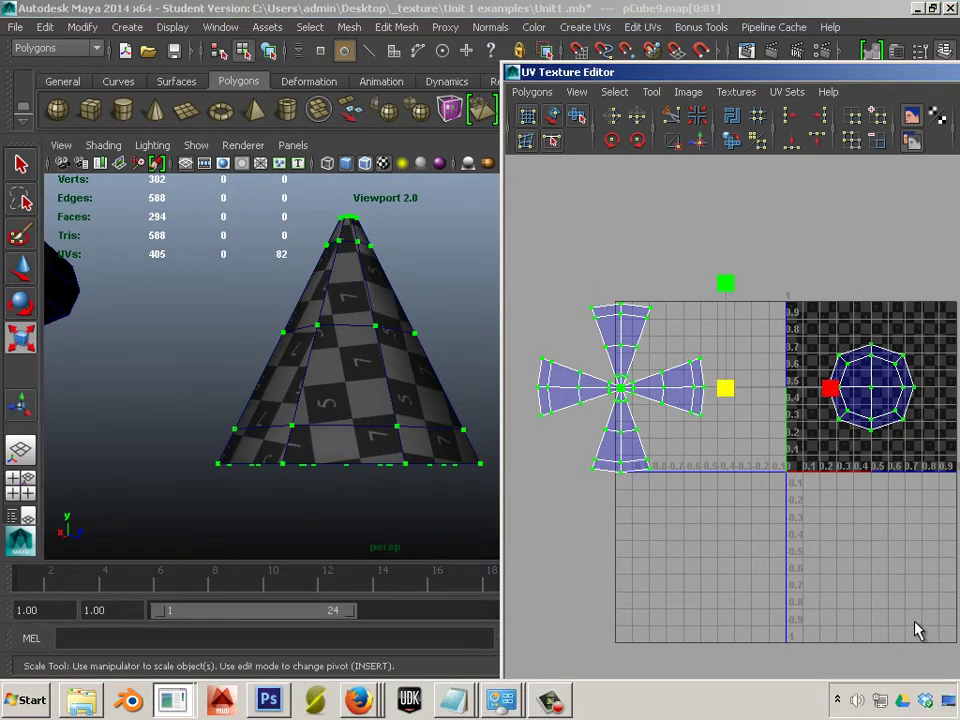
{"action": "left_click", "coordinate": [537, 93]}
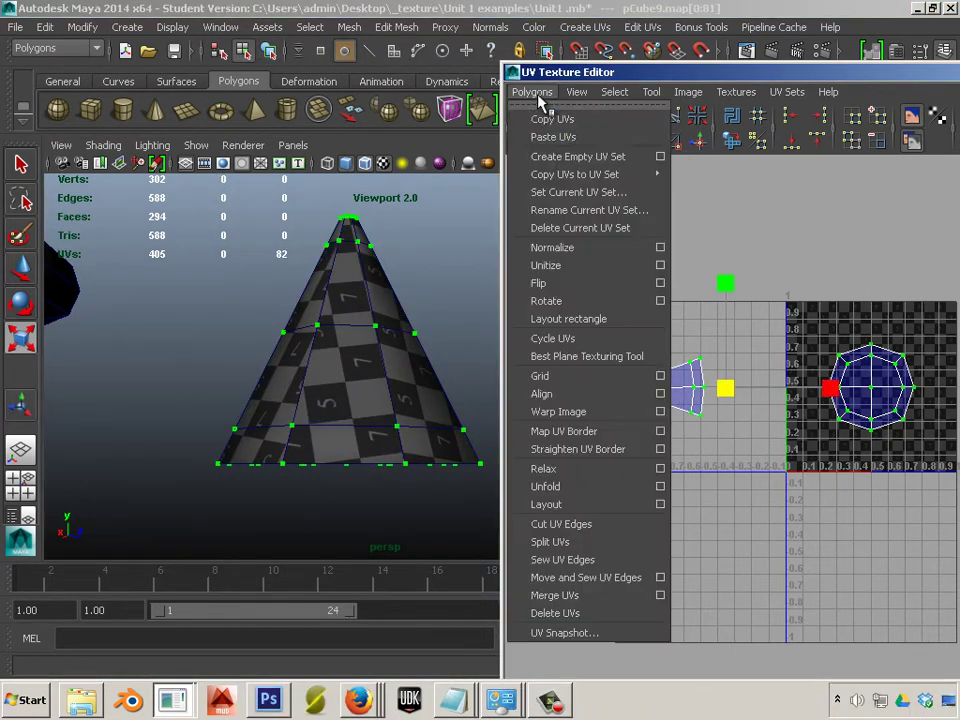
{"action": "left_click", "coordinate": [576, 508]}
{"action": "left_click", "coordinate": [300, 446], "text": "alt"}
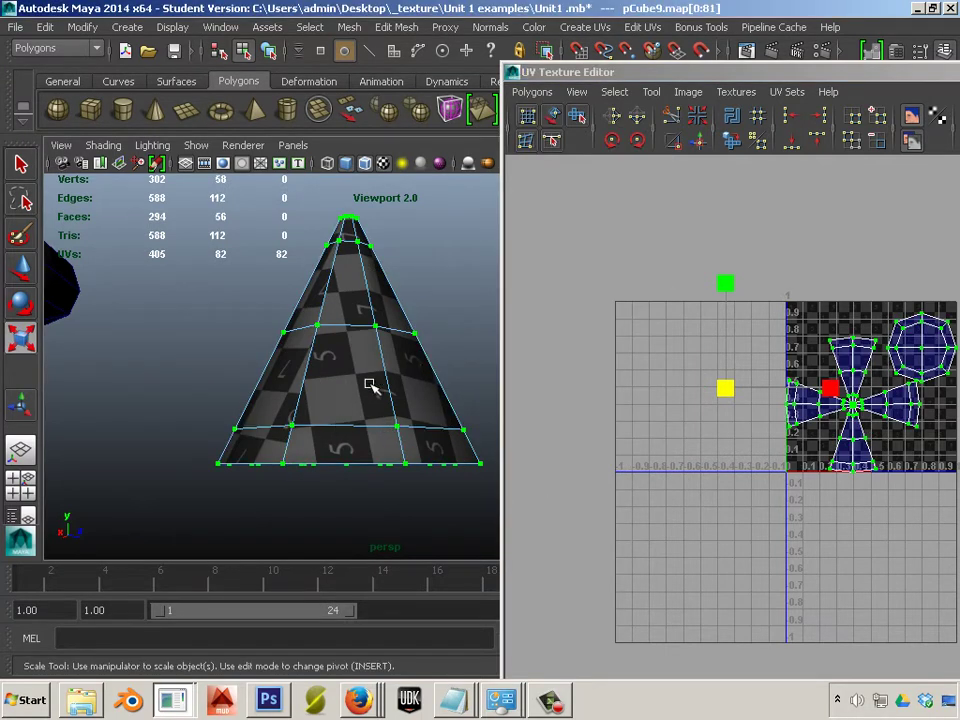
- Return the cone to object mode and bring the whole row of example models into view
{"action": "right_click_drag", "start_coordinate": [350, 374], "coordinate": [205, 367], "text": "alt"}
{"action": "left_click_drag", "start_coordinate": [205, 367], "coordinate": [341, 415], "text": "alt"}
{"action": "right_click_drag", "start_coordinate": [341, 415], "coordinate": [191, 408], "text": "alt"}
{"action": "left_click_drag", "start_coordinate": [88, 381], "coordinate": [330, 396], "text": "alt"}
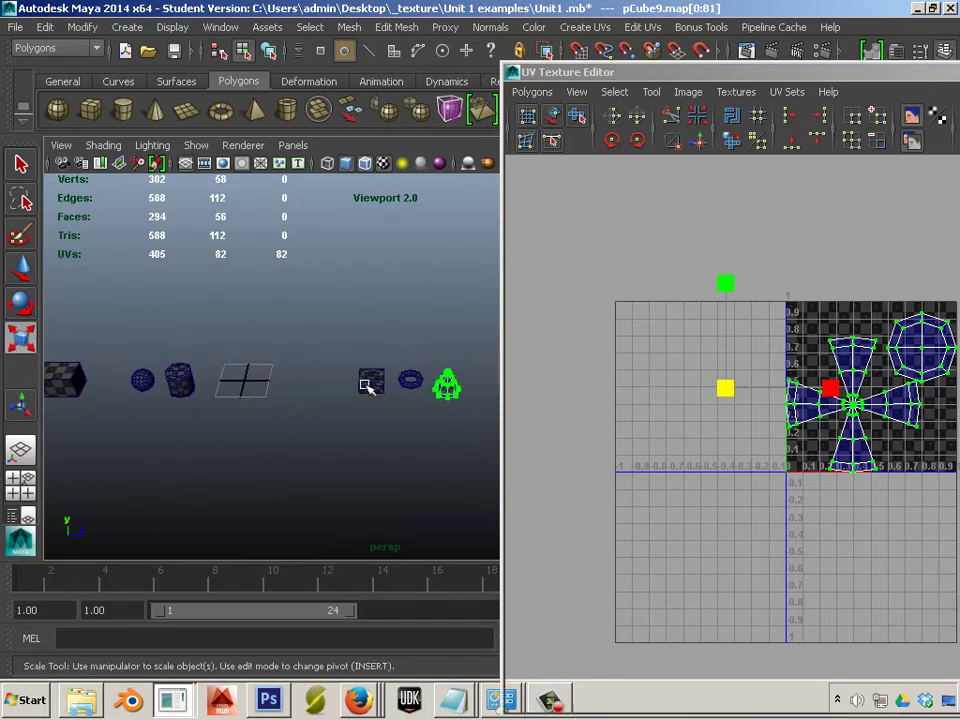
{"action": "right_click_drag", "start_coordinate": [368, 340], "coordinate": [463, 302]}
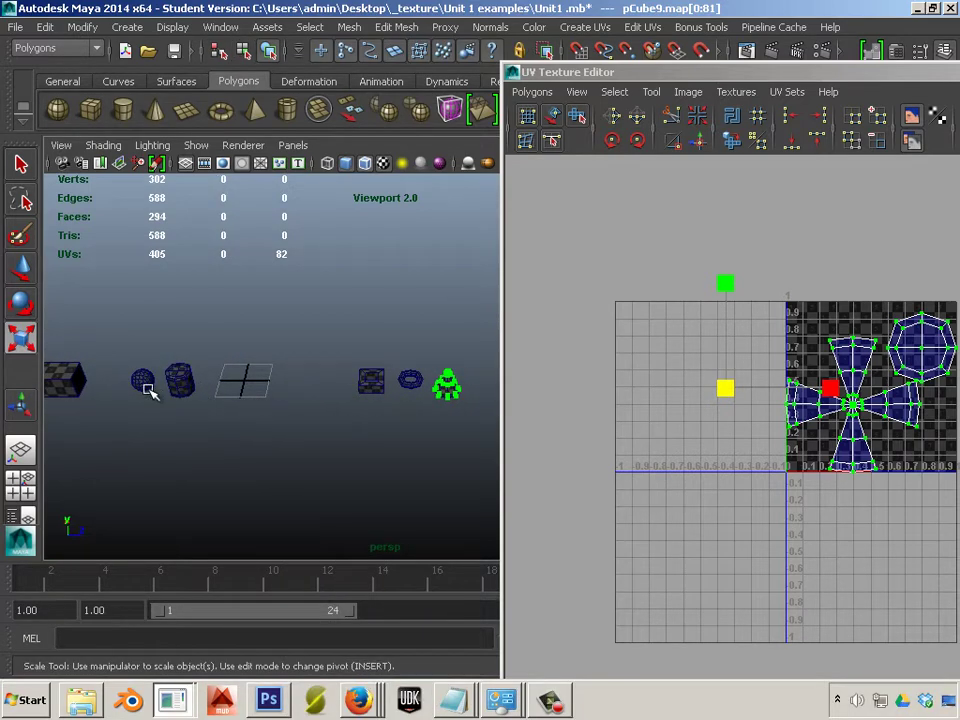
{"action": "middle_click_drag", "start_coordinate": [201, 416], "coordinate": [279, 420], "text": "alt"}
{"action": "right_click_drag", "start_coordinate": [279, 420], "coordinate": [218, 424], "text": "alt"}
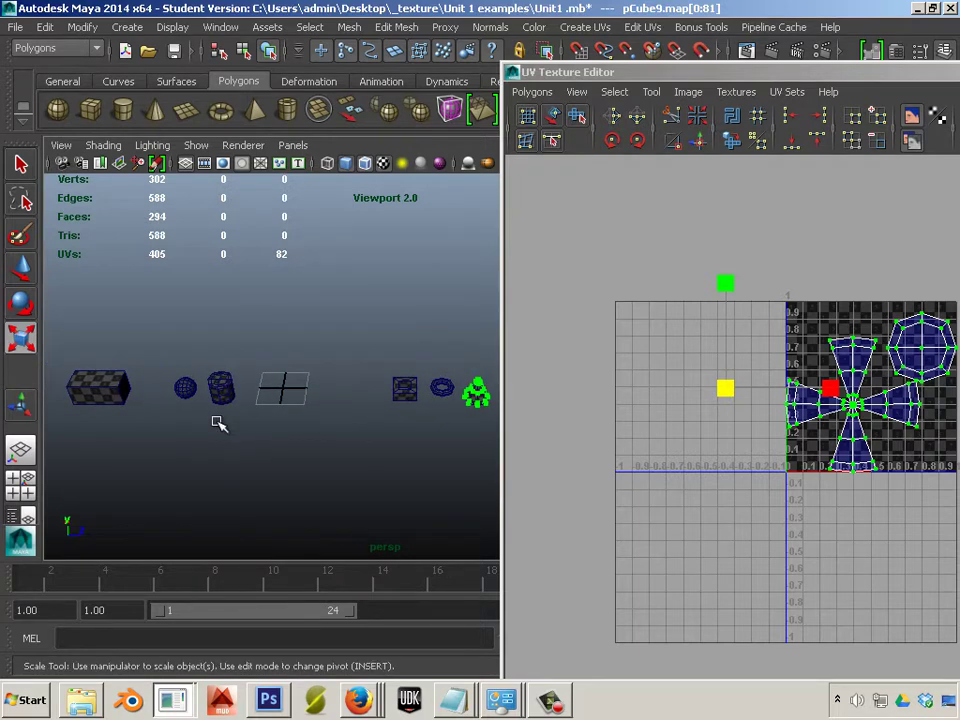
- Select the hollow cube, octagonal ring and cone together to examine their UVs in one view
{"action": "key", "text": "w"}
{"action": "left_click_drag", "start_coordinate": [306, 311], "coordinate": [466, 440]}
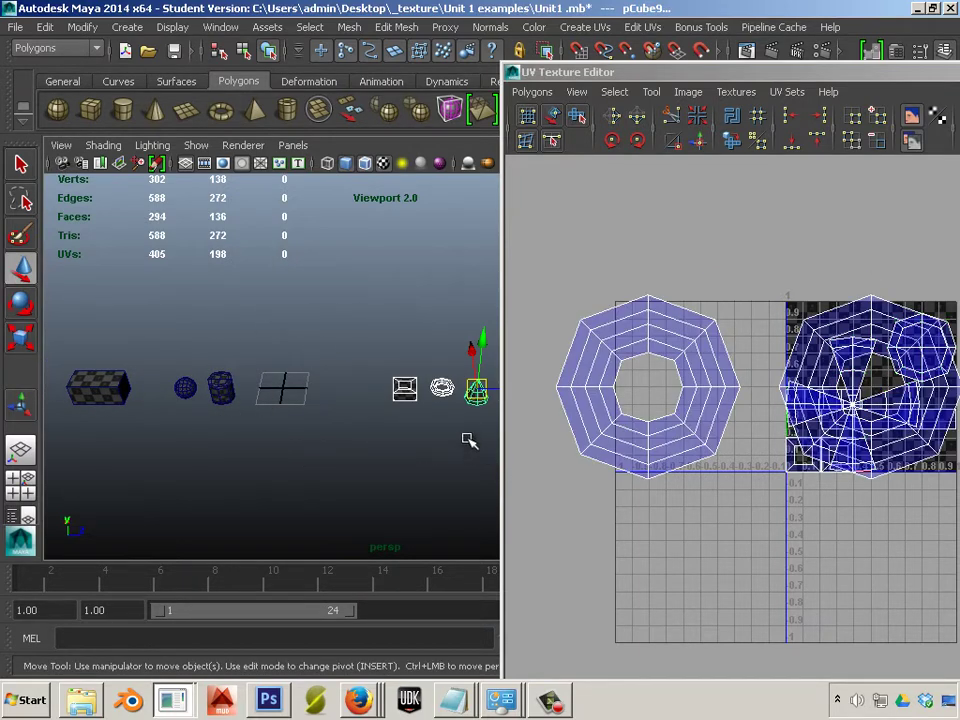
{"action": "left_click_drag", "start_coordinate": [497, 390], "coordinate": [318, 395]}
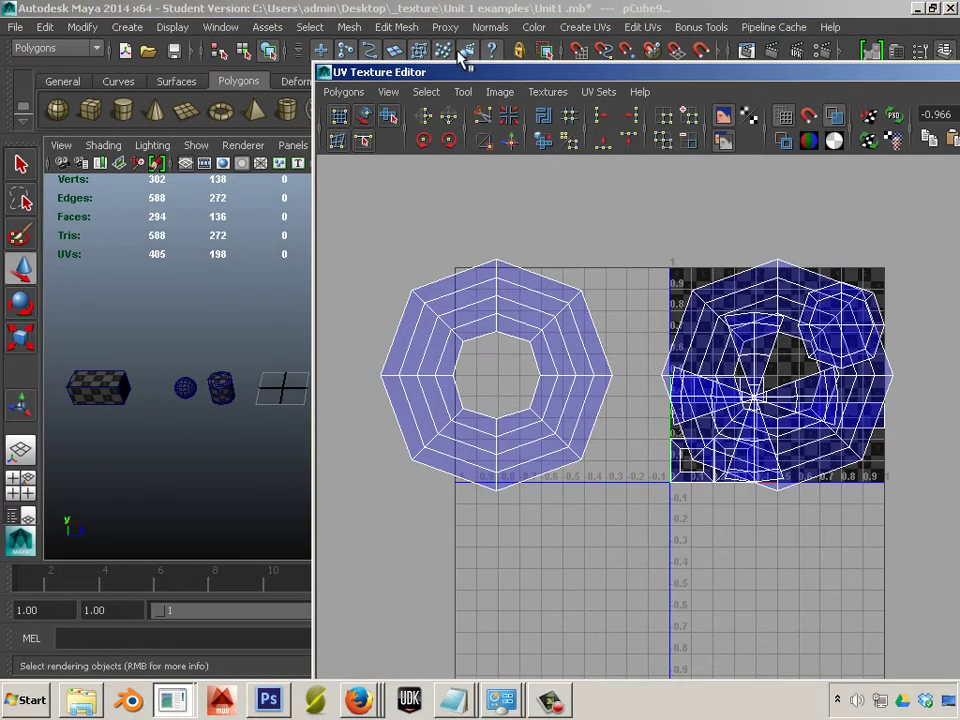
{"action": "left_click_drag", "start_coordinate": [450, 78], "coordinate": [741, 113]}
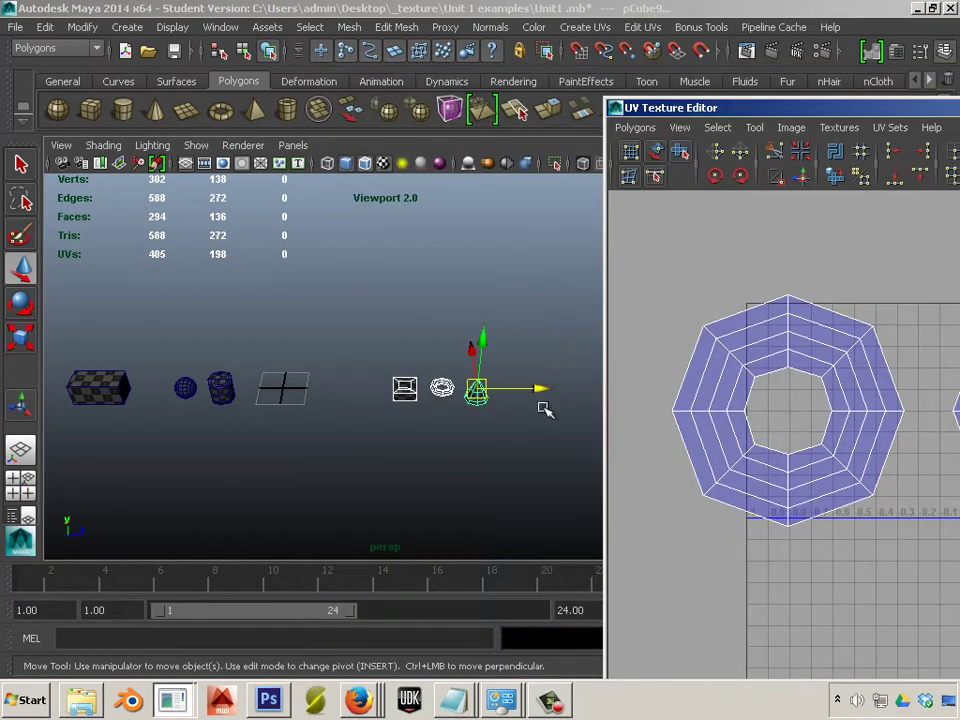
{"action": "middle_click_drag", "start_coordinate": [504, 430], "coordinate": [457, 425], "text": "alt"}
- Select all UVs of the octagonal ring and lay out its two shells within the 0 to 1 texture space
{"action": "left_click", "coordinate": [376, 390]}
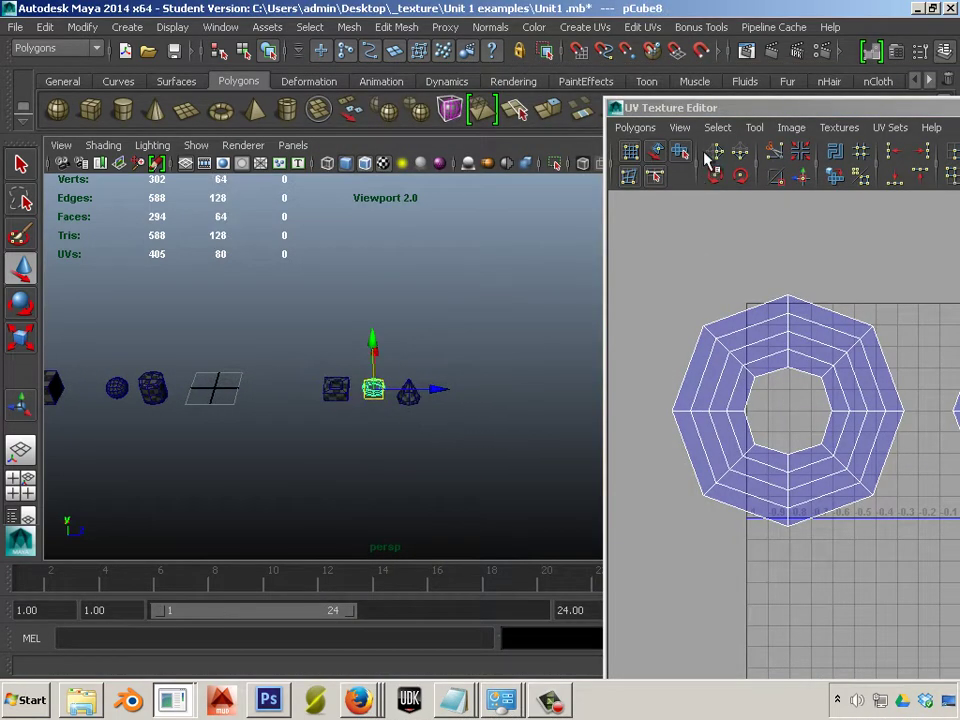
{"action": "left_click_drag", "start_coordinate": [740, 113], "coordinate": [213, 78]}
{"action": "right_click_drag", "start_coordinate": [465, 368], "coordinate": [487, 318]}
{"action": "left_click_drag", "start_coordinate": [680, 555], "coordinate": [680, 555]}
{"action": "left_click", "coordinate": [107, 91]}
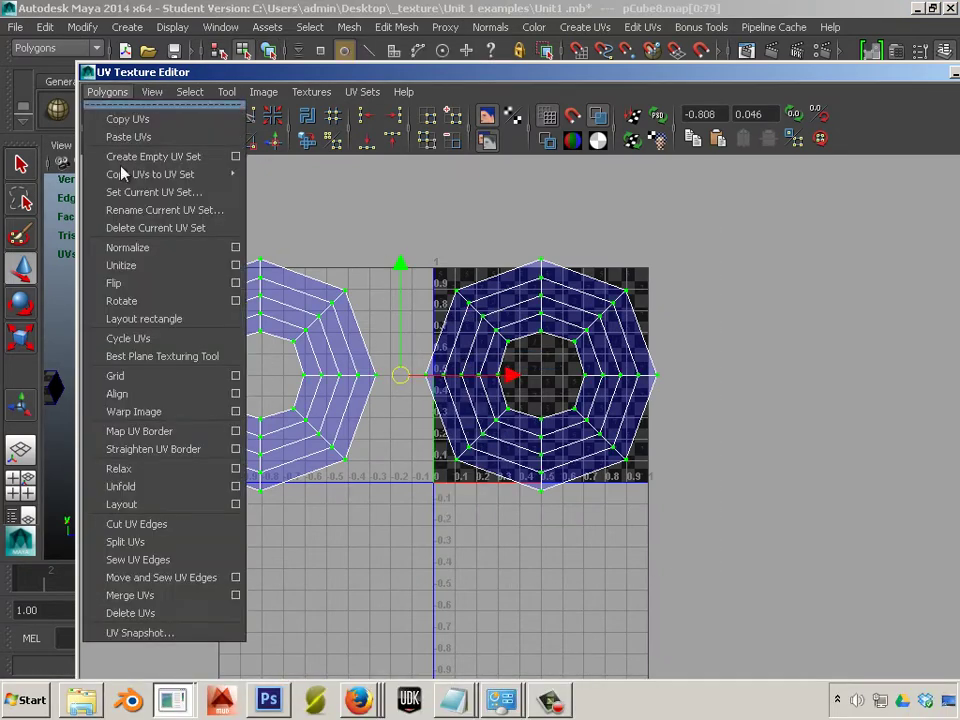
{"action": "left_click", "coordinate": [156, 505]}
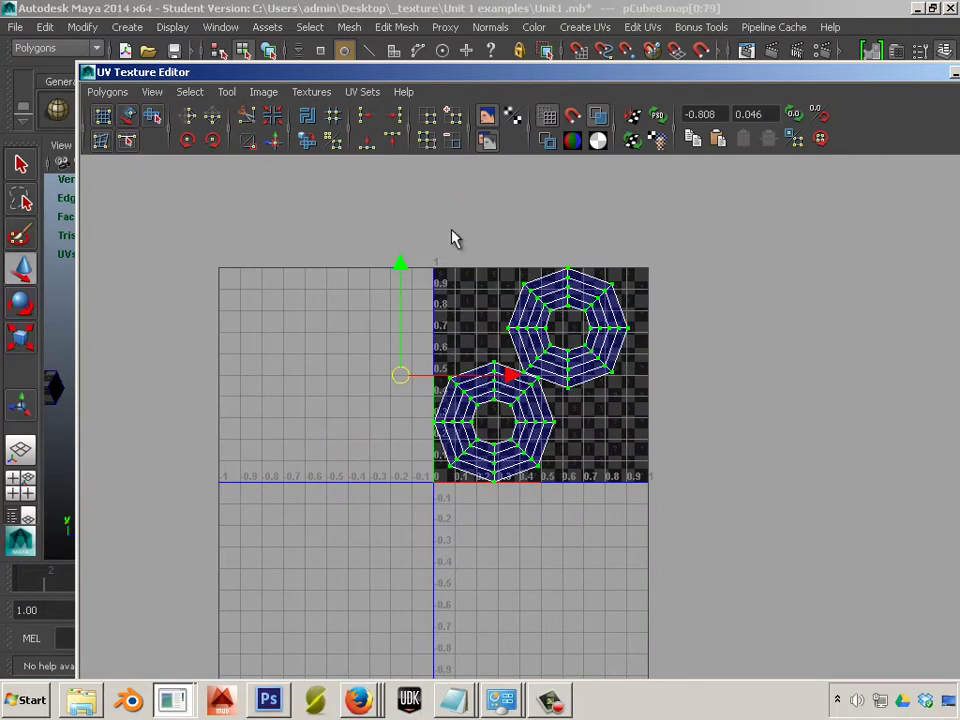
- Uncover the viewport, return the octagonal ring to object mode, and move the hollow cube along the row beside the cylinder
{"action": "left_click_drag", "start_coordinate": [360, 76], "coordinate": [959, 148]}
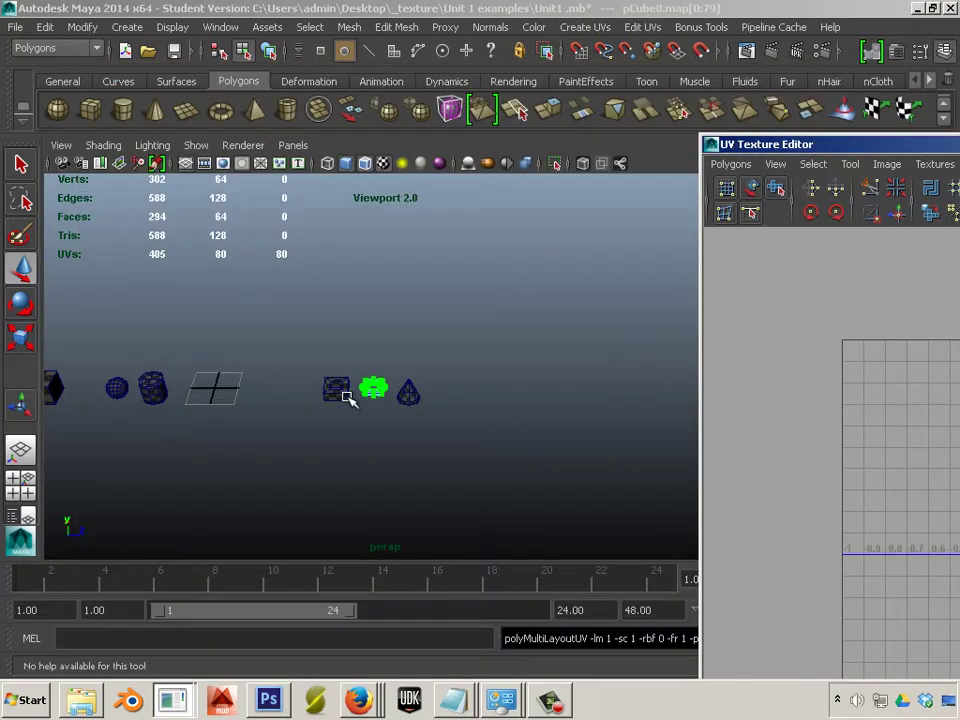
{"action": "right_click_drag", "start_coordinate": [340, 326], "coordinate": [420, 304]}
{"action": "left_click", "coordinate": [408, 390]}
{"action": "left_click", "coordinate": [304, 400]}
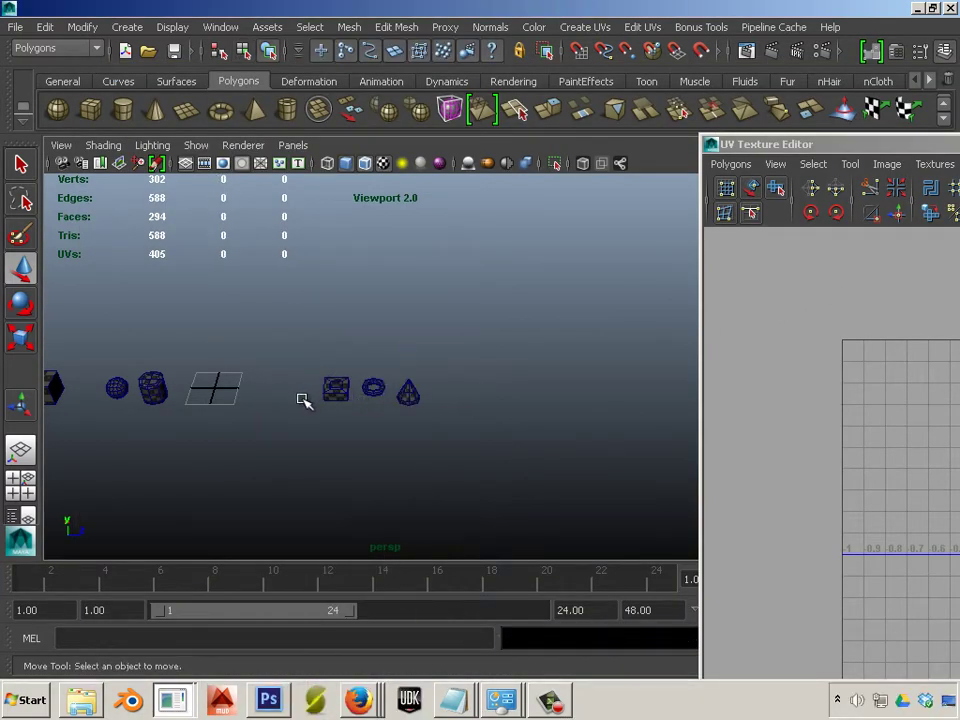
{"action": "left_click", "coordinate": [324, 390]}
{"action": "middle_click_drag", "start_coordinate": [312, 413], "coordinate": [392, 371], "text": "alt"}
{"action": "left_click_drag", "start_coordinate": [490, 390], "coordinate": [348, 390]}
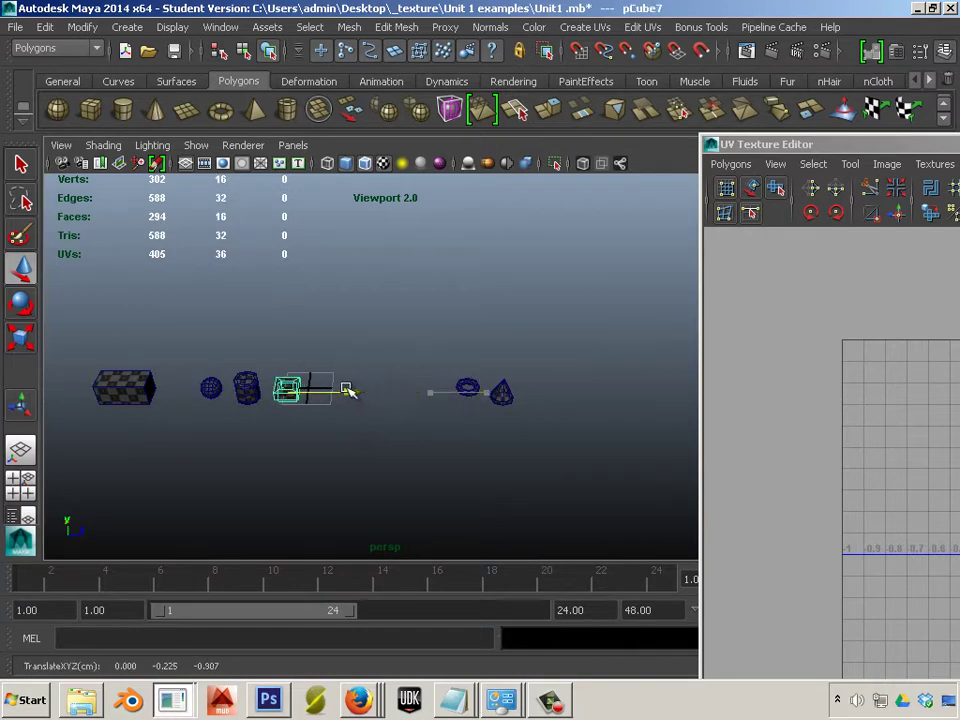
- Move the octagonal ring and the cone along the row so they stand close beside the hollow cube
{"action": "left_click", "coordinate": [468, 392]}
{"action": "left_click_drag", "start_coordinate": [537, 393], "coordinate": [386, 394]}
{"action": "left_click", "coordinate": [502, 393]}
{"action": "left_click_drag", "start_coordinate": [543, 392], "coordinate": [426, 396]}
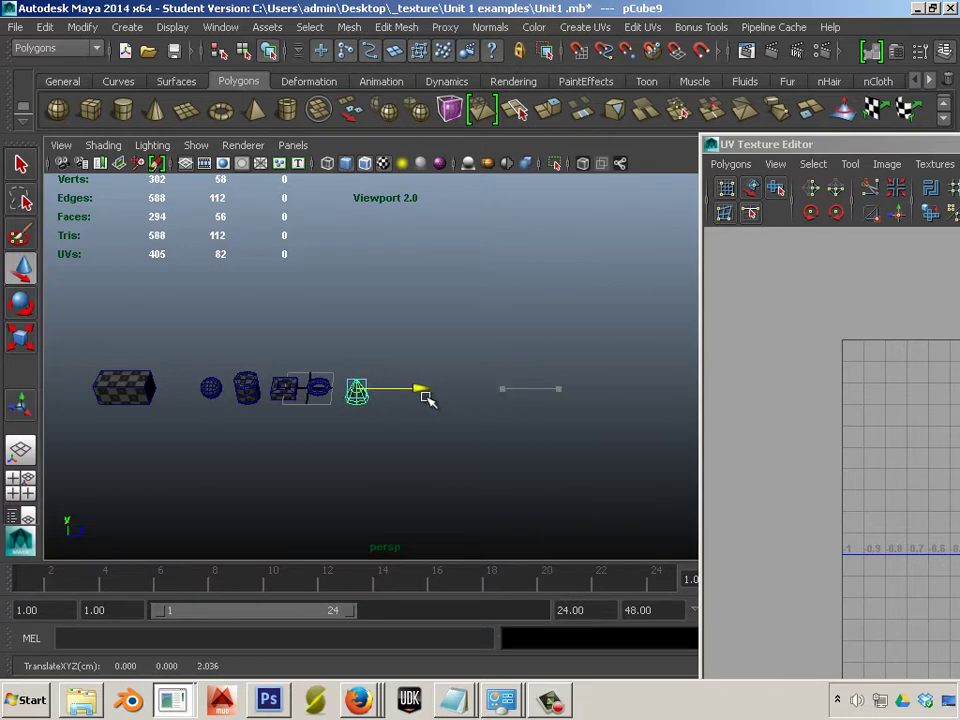
- Move the long box closer to the sphere, deselect it, and frame the whole row of example models
{"action": "left_click", "coordinate": [122, 388]}
{"action": "left_click_drag", "start_coordinate": [192, 390], "coordinate": [236, 393]}
{"action": "left_click", "coordinate": [214, 486]}
{"action": "middle_click_drag", "start_coordinate": [192, 473], "coordinate": [384, 484], "text": "alt"}
{"action": "right_click_drag", "start_coordinate": [384, 484], "coordinate": [506, 551], "text": "alt"}
{"action": "middle_click_drag", "start_coordinate": [506, 551], "coordinate": [246, 480], "text": "alt"}
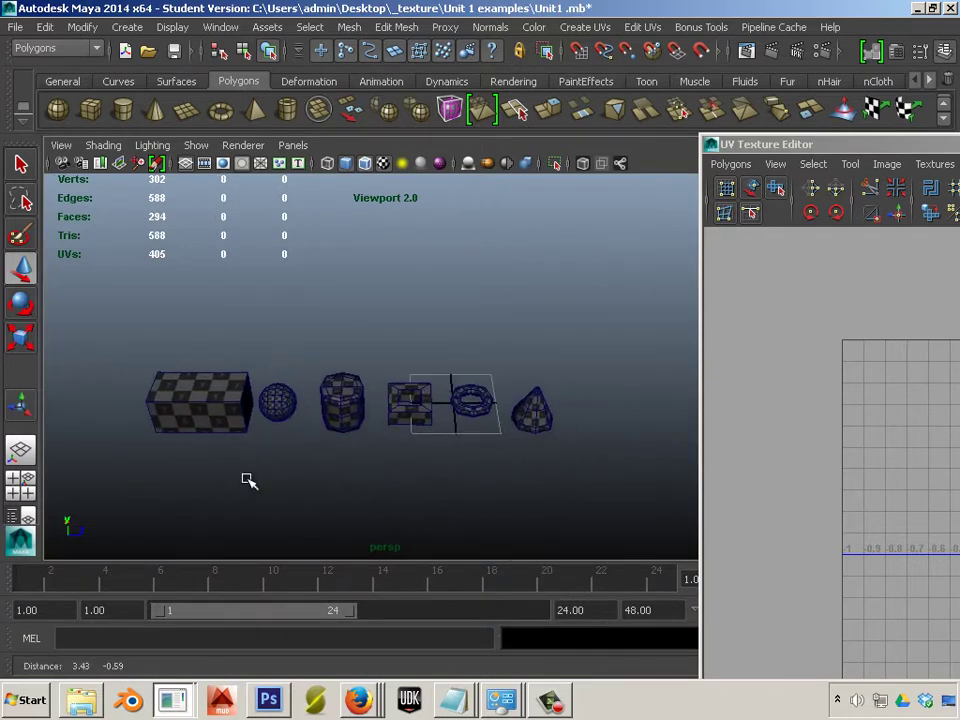
{"action": "right_click_drag", "start_coordinate": [246, 480], "coordinate": [330, 506], "text": "alt"}
{"action": "middle_click_drag", "start_coordinate": [330, 506], "coordinate": [330, 478], "text": "alt"}
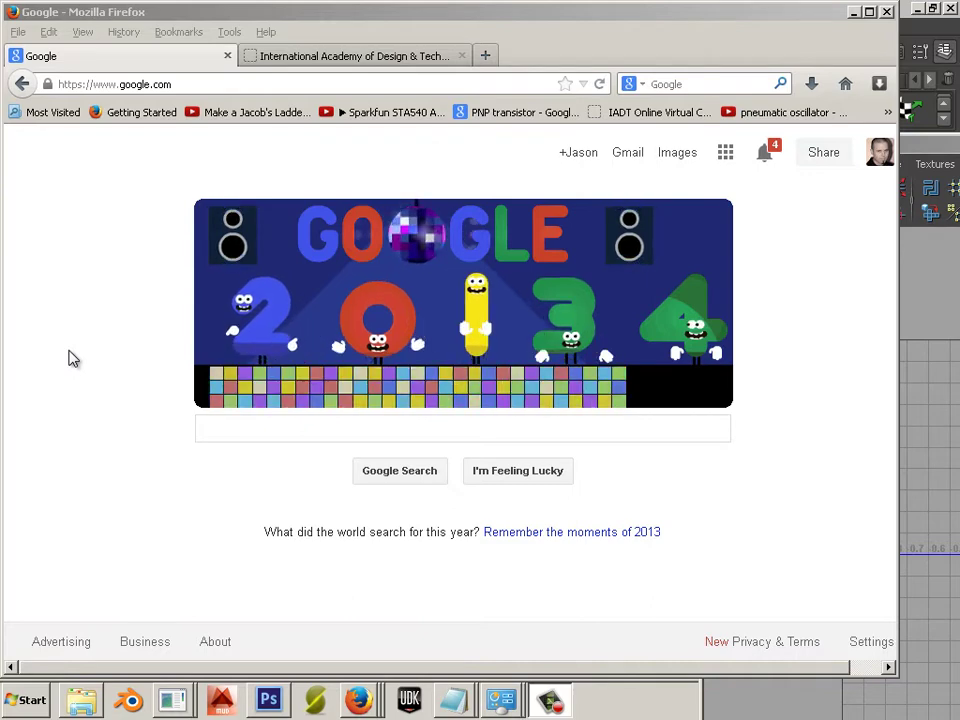
- Switch to Firefox and search Google for images of "rust"
{"action": "left_click", "coordinate": [264, 426]}
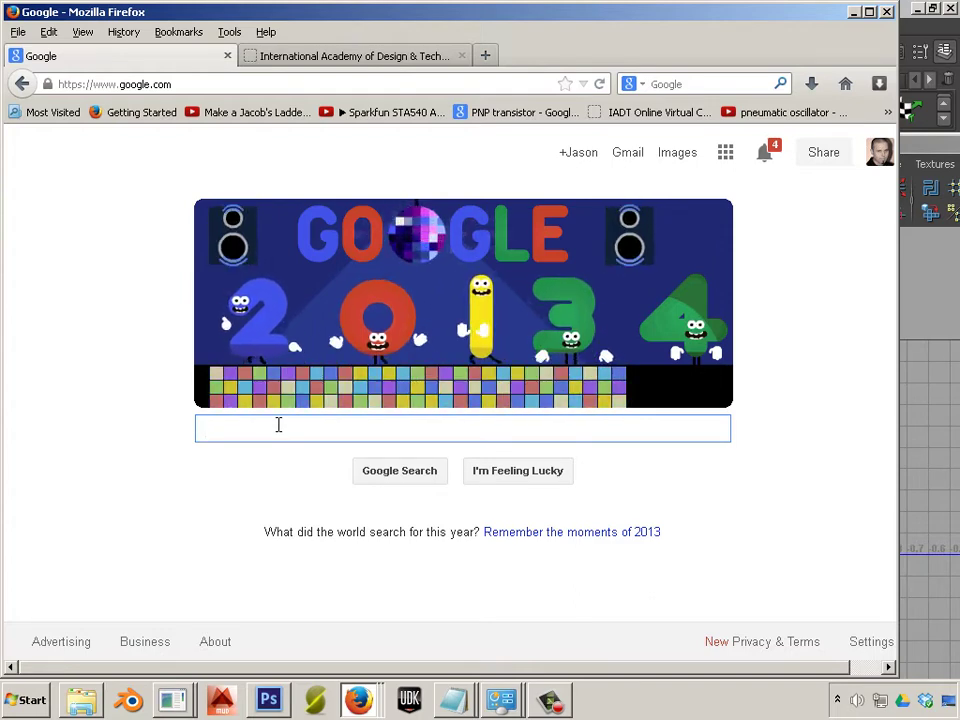
{"action": "type", "text": "rust"}
{"action": "key", "text": "Return"}
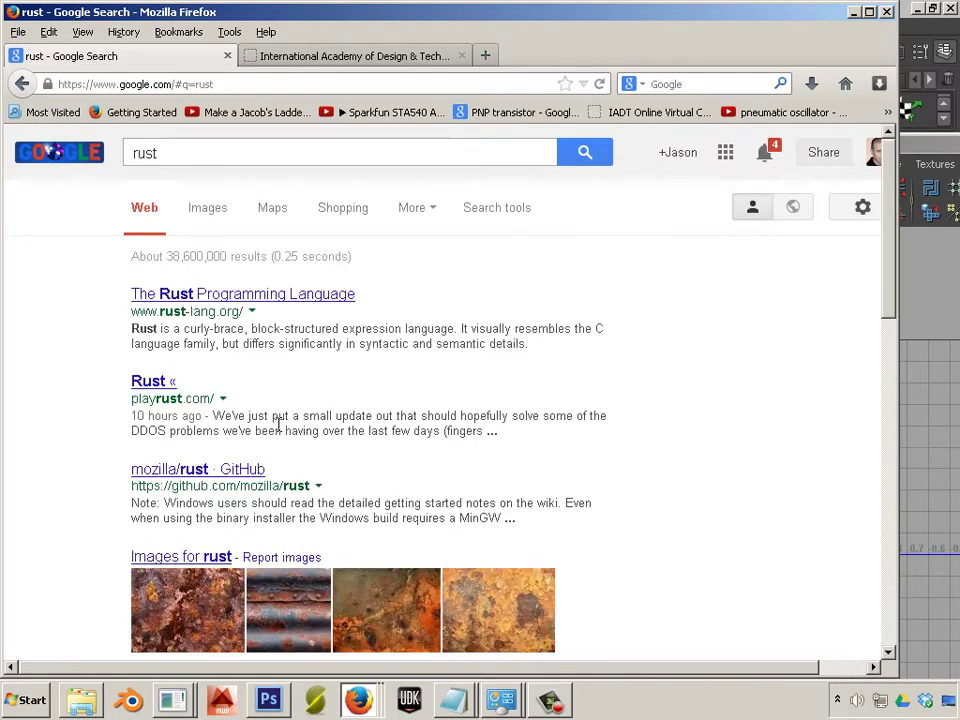
{"action": "left_click", "coordinate": [208, 215]}
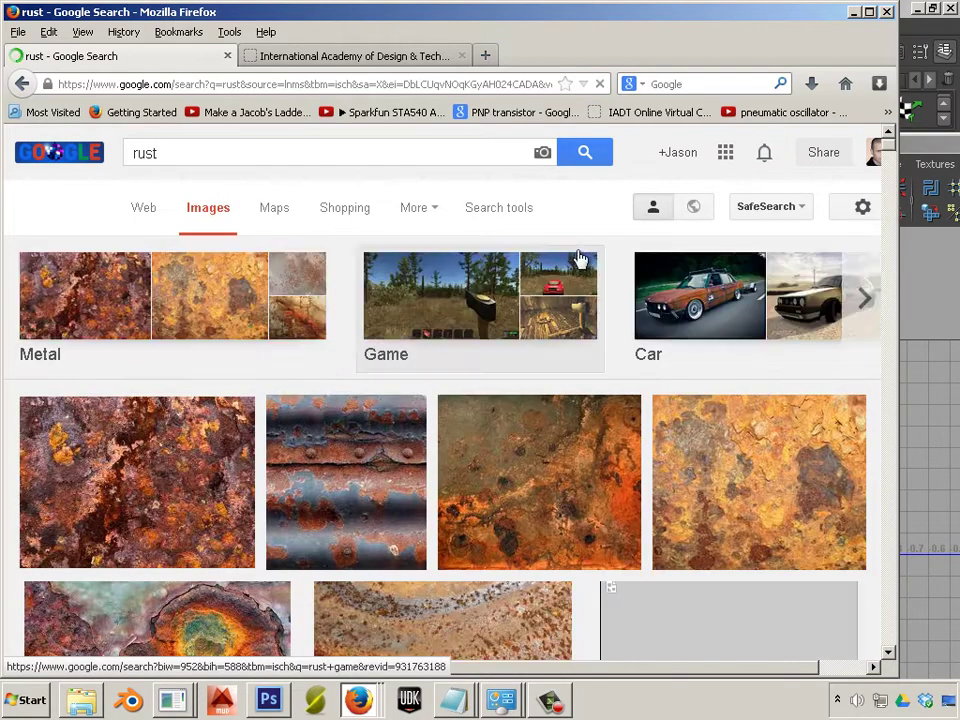
- Filter the rust images to those larger than 8 MP (3264×2448)
{"action": "left_click", "coordinate": [515, 212]}
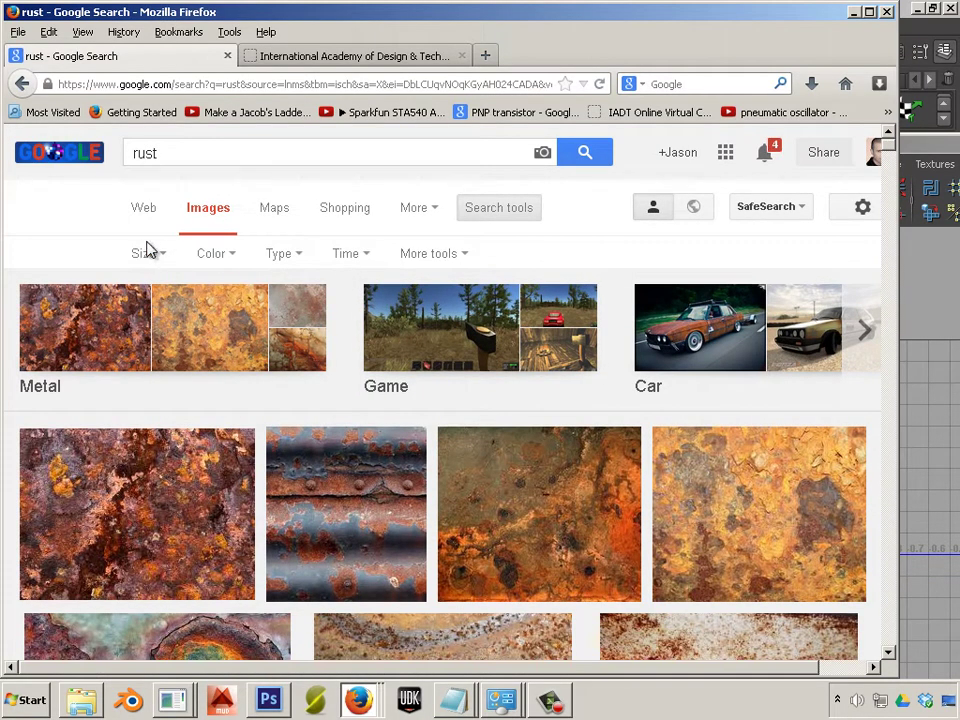
{"action": "left_click", "coordinate": [160, 256]}
{"action": "mouse_move", "coordinate": [204, 392]}
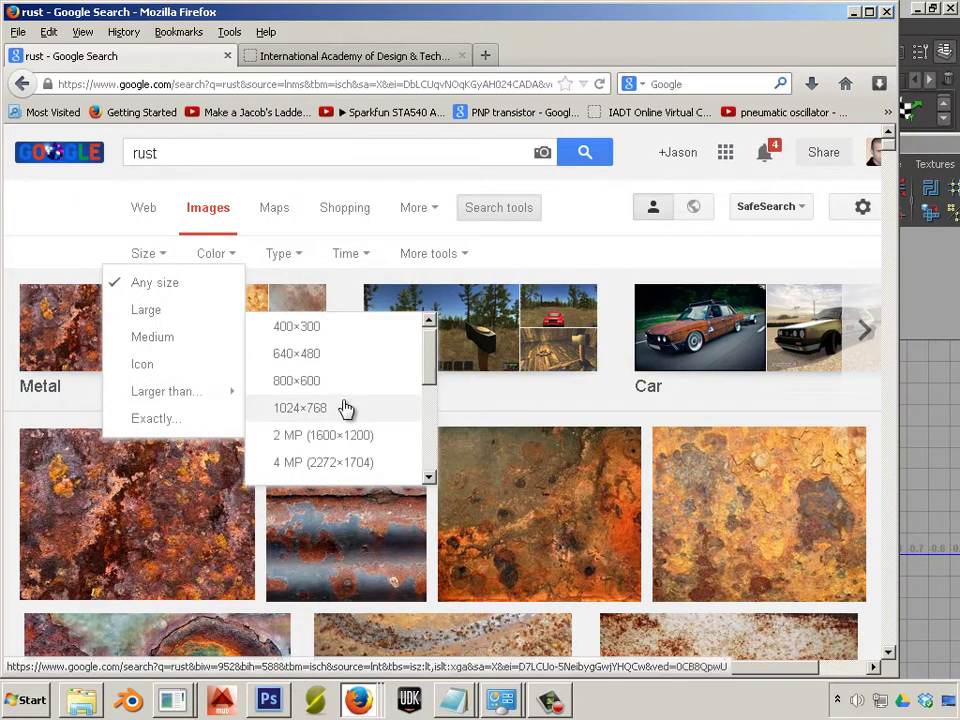
{"action": "scroll", "coordinate": [343, 403], "scroll_direction": "down", "scroll_amount": 3}
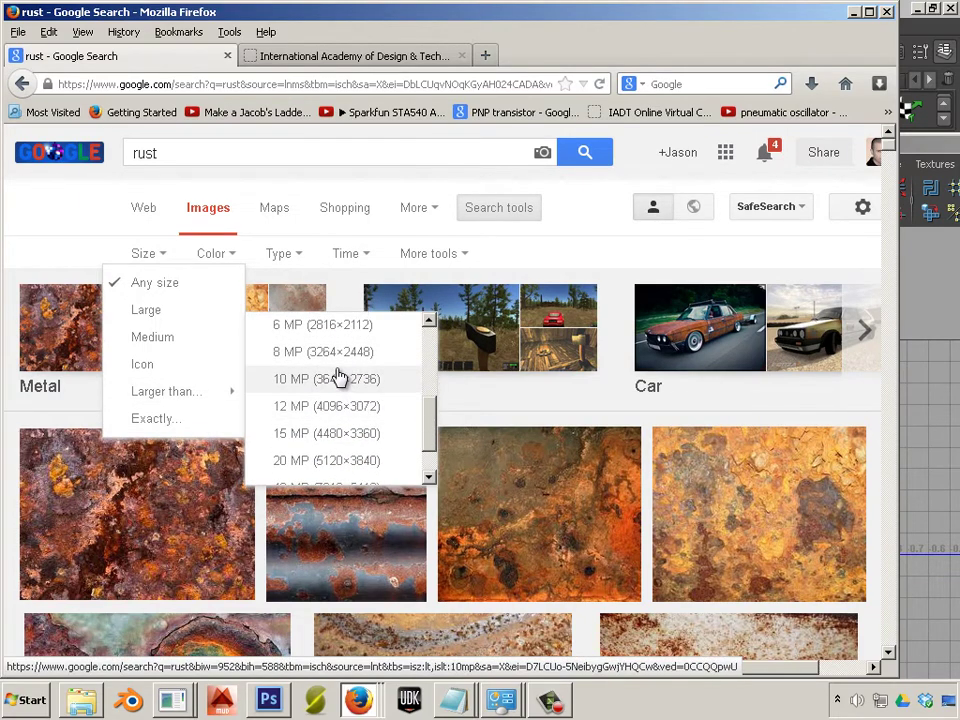
{"action": "scroll", "coordinate": [336, 377], "scroll_direction": "up", "scroll_amount": 3}
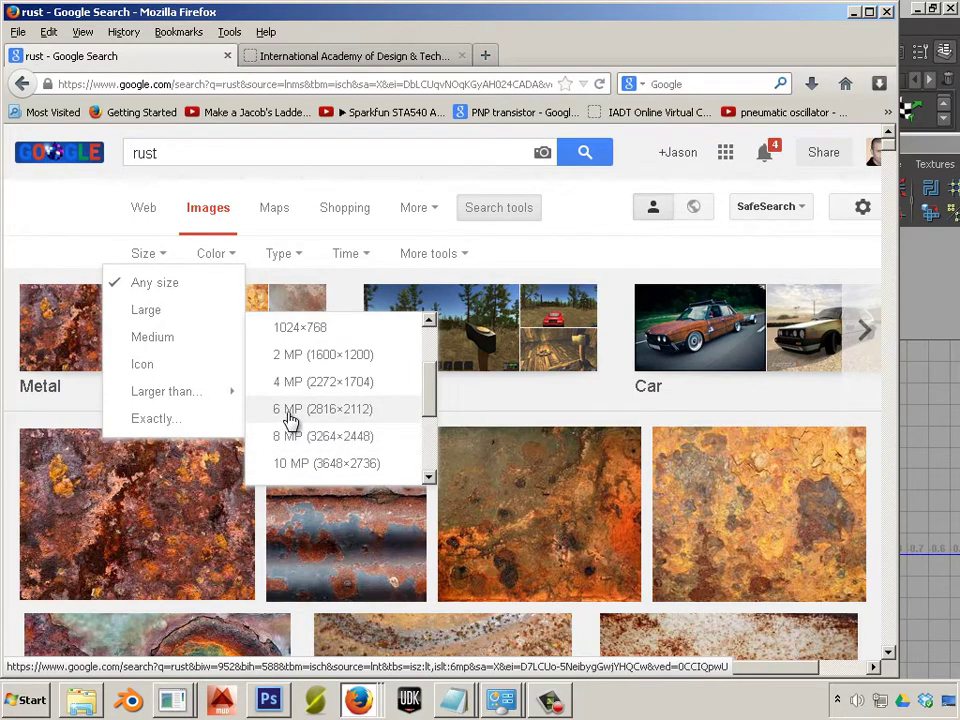
{"action": "left_click", "coordinate": [336, 440]}
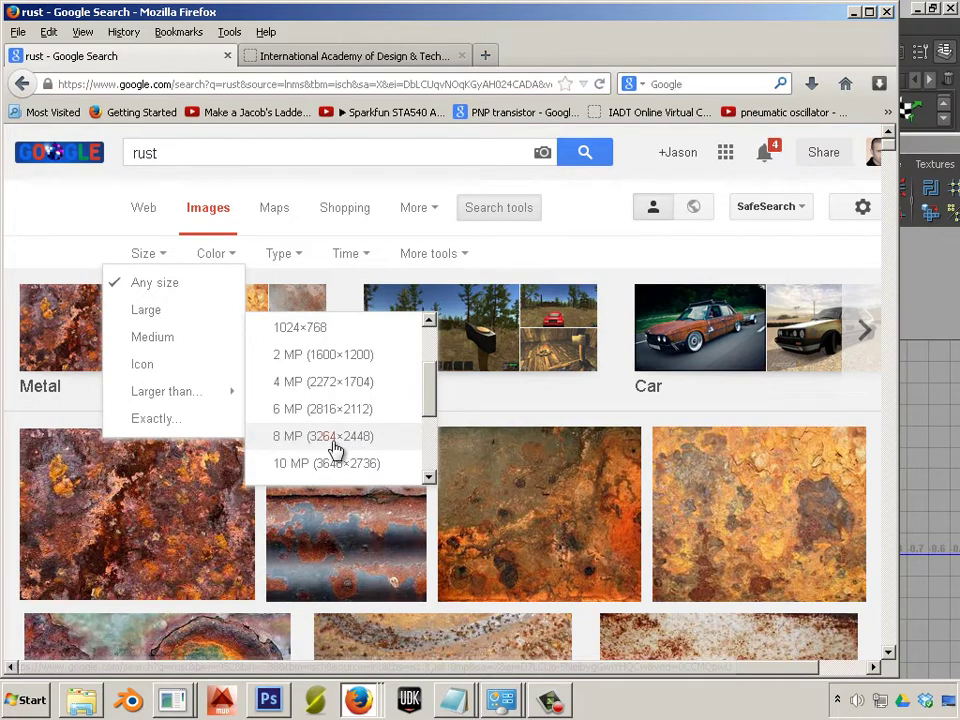
- Browse the rust images and open the full-size version of the Wikipedia rust picture
{"action": "scroll", "coordinate": [330, 395], "scroll_direction": "down", "scroll_amount": 3}
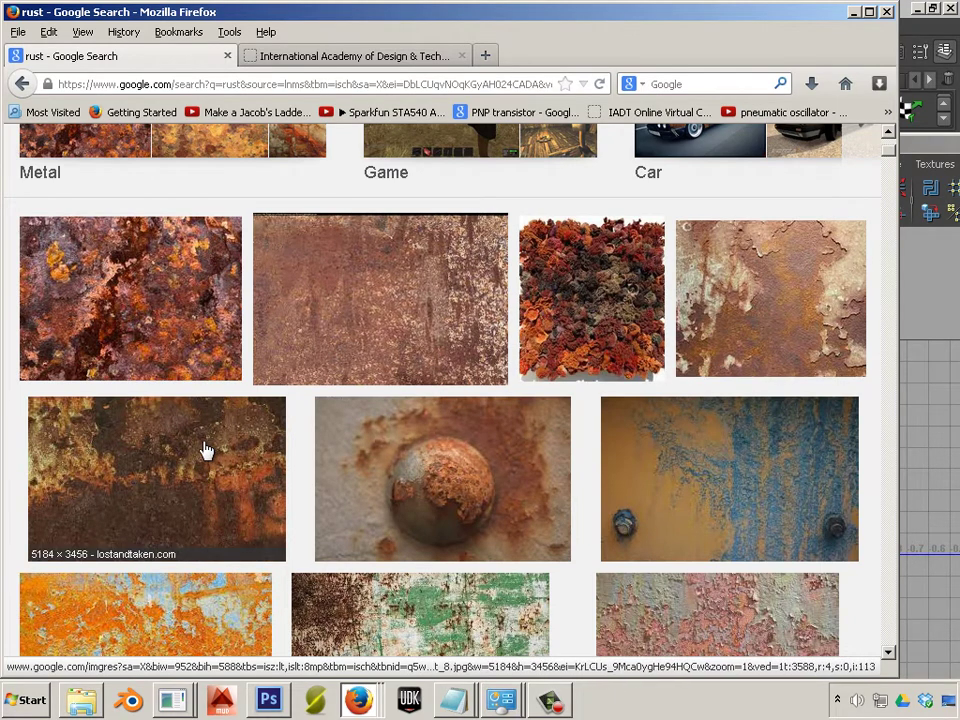
{"action": "scroll", "coordinate": [206, 447], "scroll_direction": "down", "scroll_amount": 3}
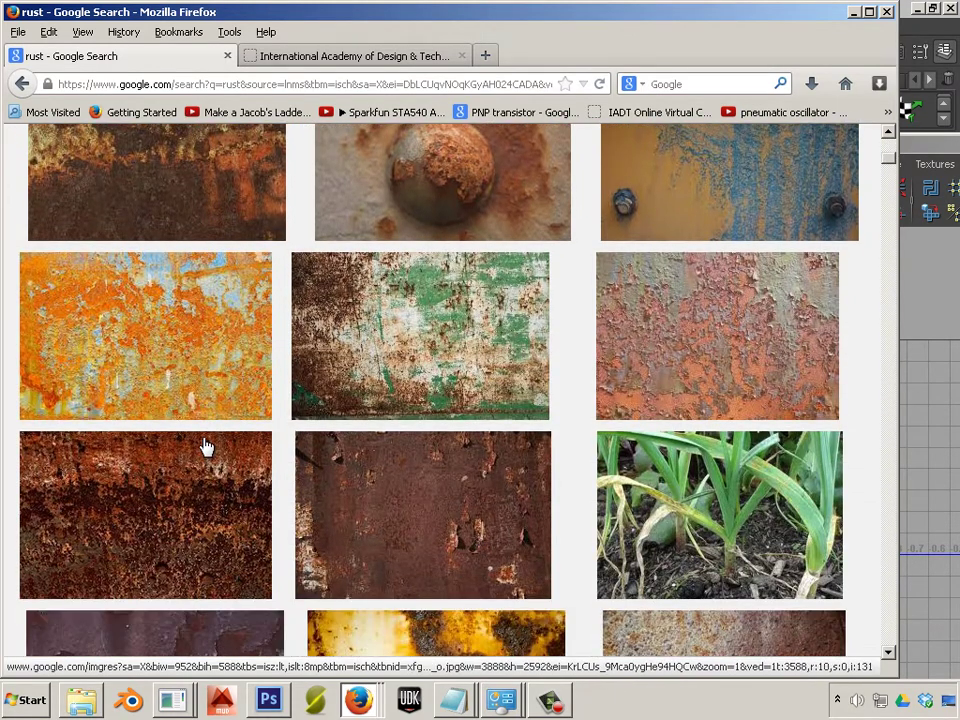
{"action": "scroll", "coordinate": [205, 446], "scroll_direction": "down", "scroll_amount": 2}
{"action": "scroll", "coordinate": [204, 446], "scroll_direction": "up", "scroll_amount": 6}
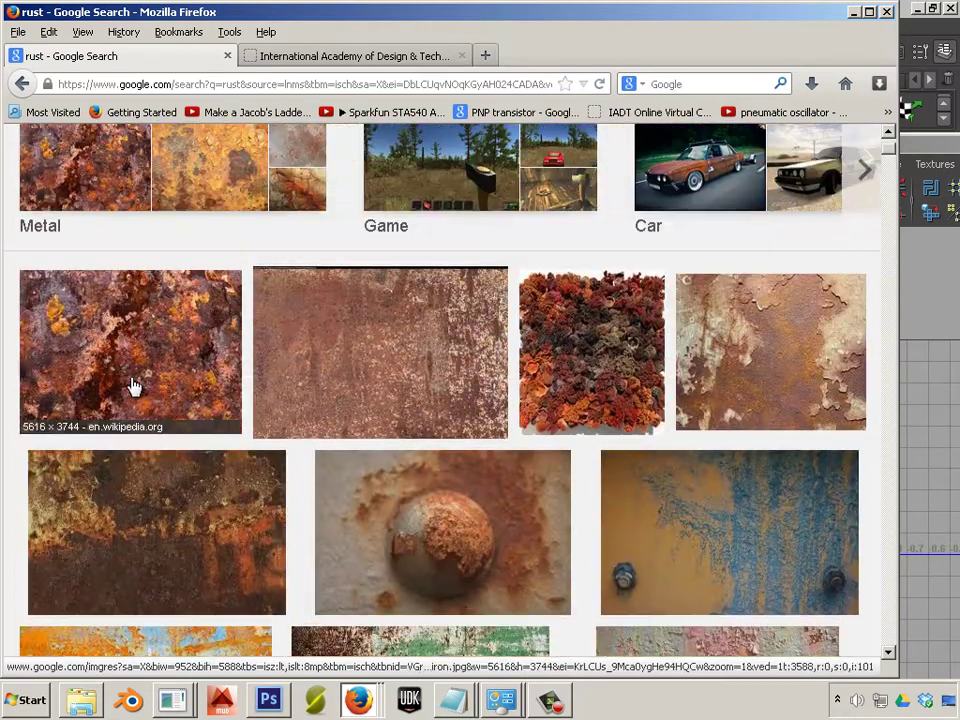
{"action": "left_click", "coordinate": [137, 366]}
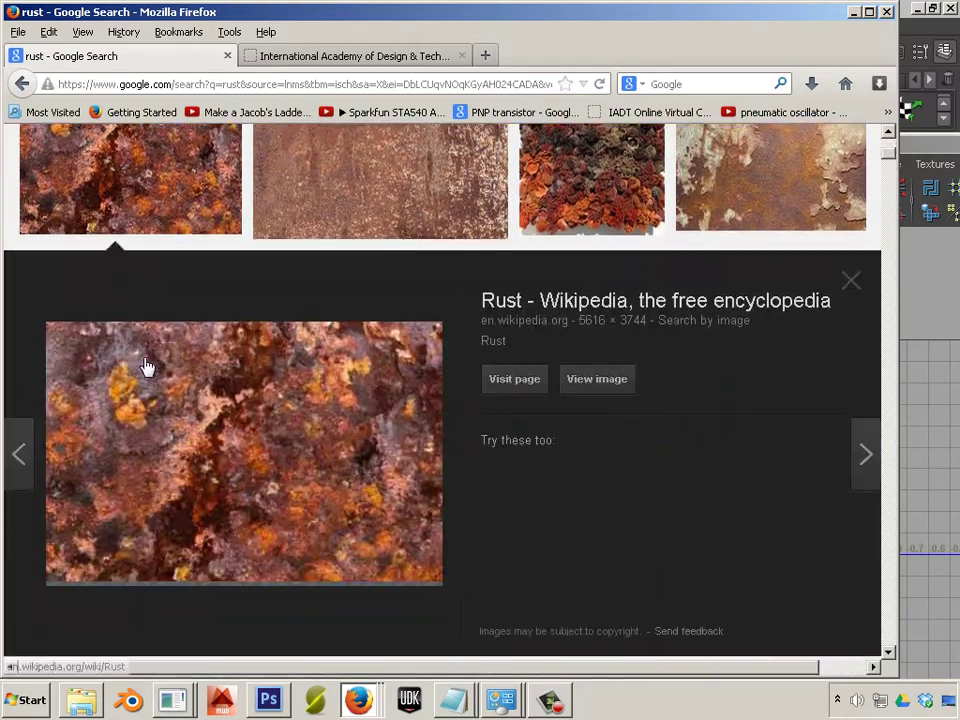
{"action": "left_click", "coordinate": [583, 385]}
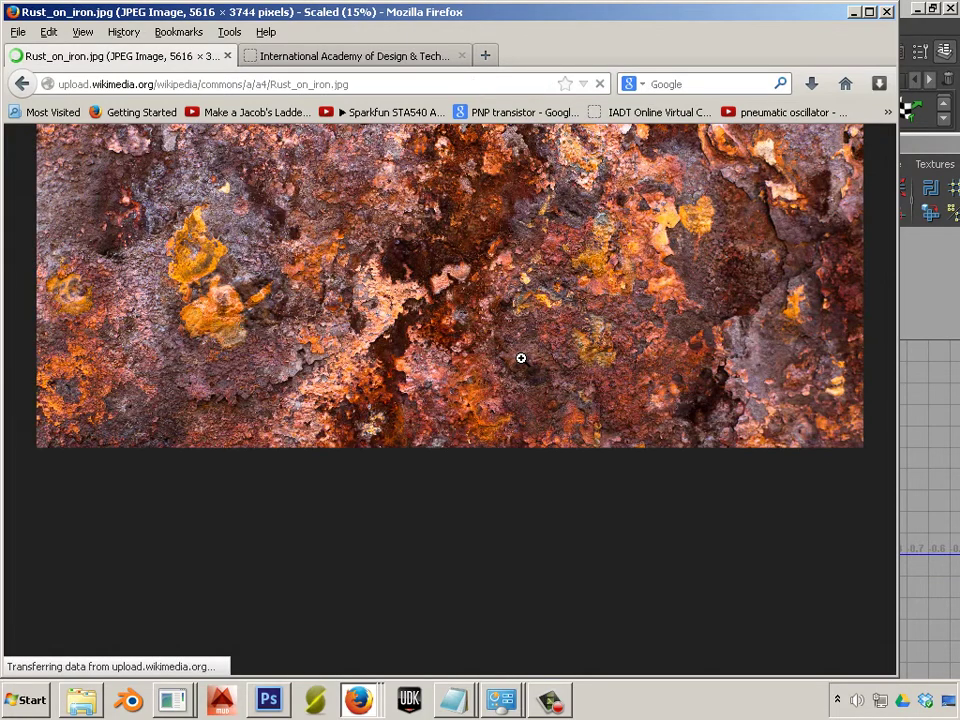
- Examine the surface detail of the rust image at actual size and scaled to fit the window
{"action": "left_click", "coordinate": [521, 358]}
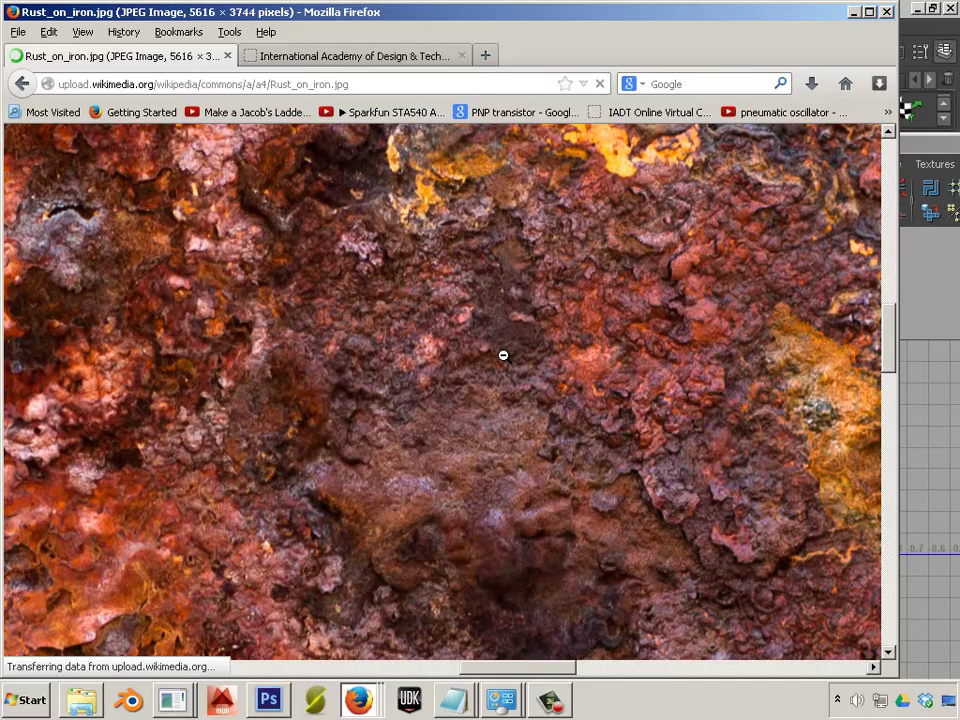
{"action": "left_click", "coordinate": [504, 356]}
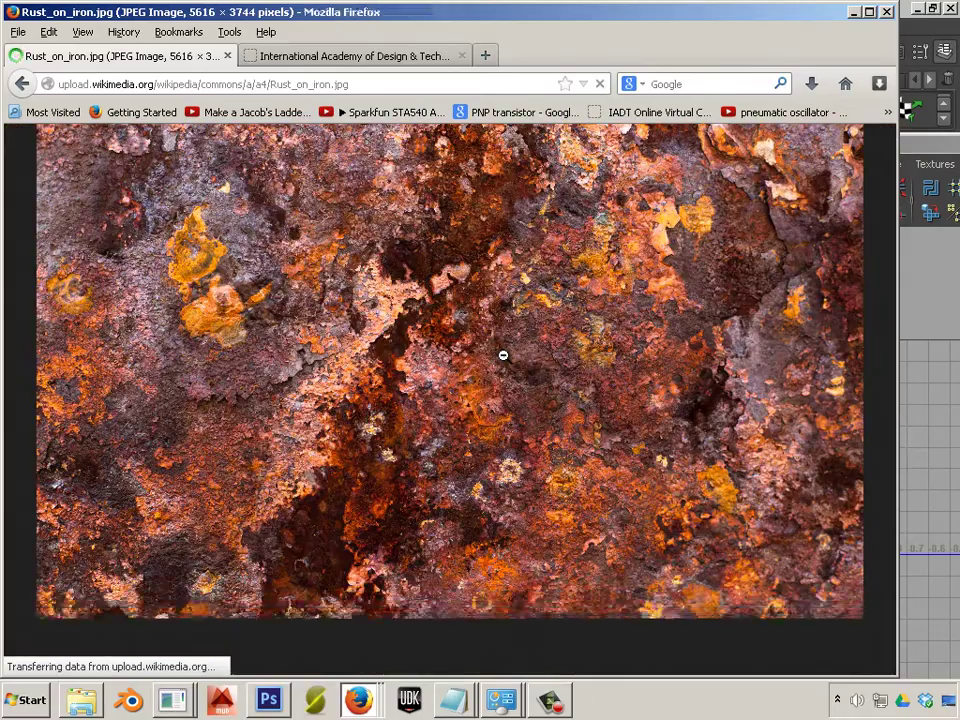
{"action": "left_click", "coordinate": [503, 355]}
{"action": "left_click", "coordinate": [503, 354]}
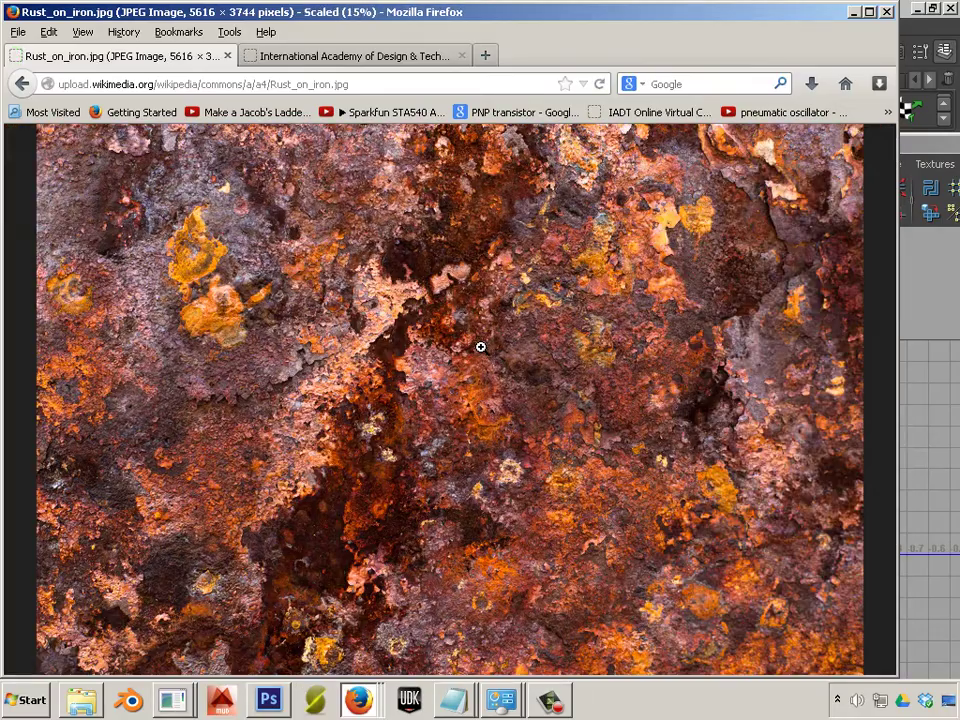
{"action": "left_click", "coordinate": [480, 346]}
{"action": "left_click", "coordinate": [481, 345]}
{"action": "left_click", "coordinate": [464, 346]}
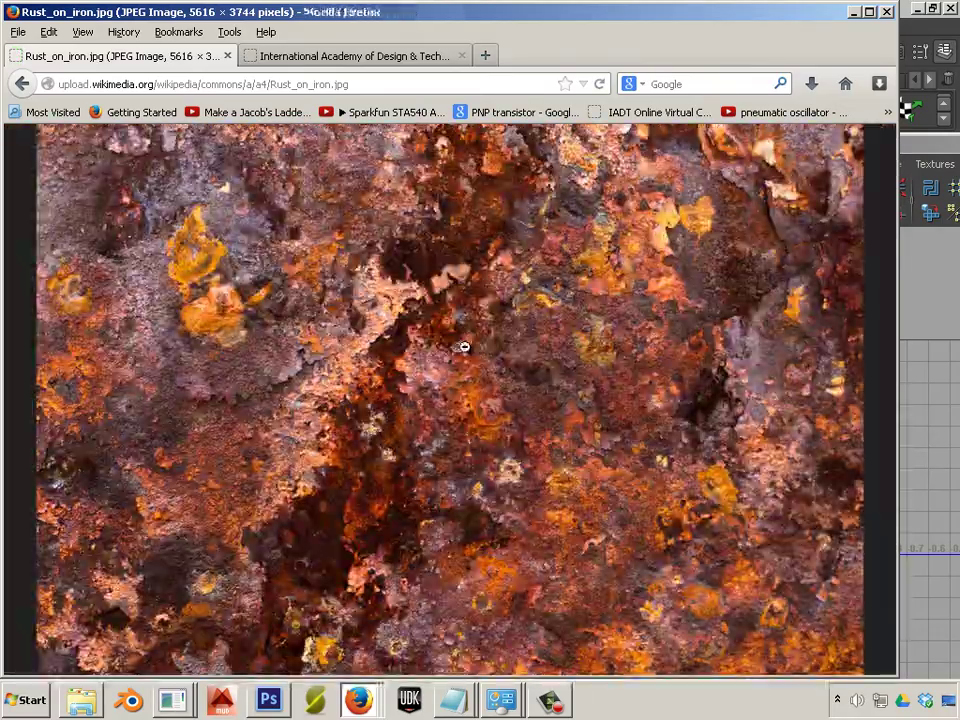
{"action": "left_click", "coordinate": [464, 346]}
- Copy the full-size rust image and paste it into a new Photoshop document
{"action": "right_click", "coordinate": [469, 350]}
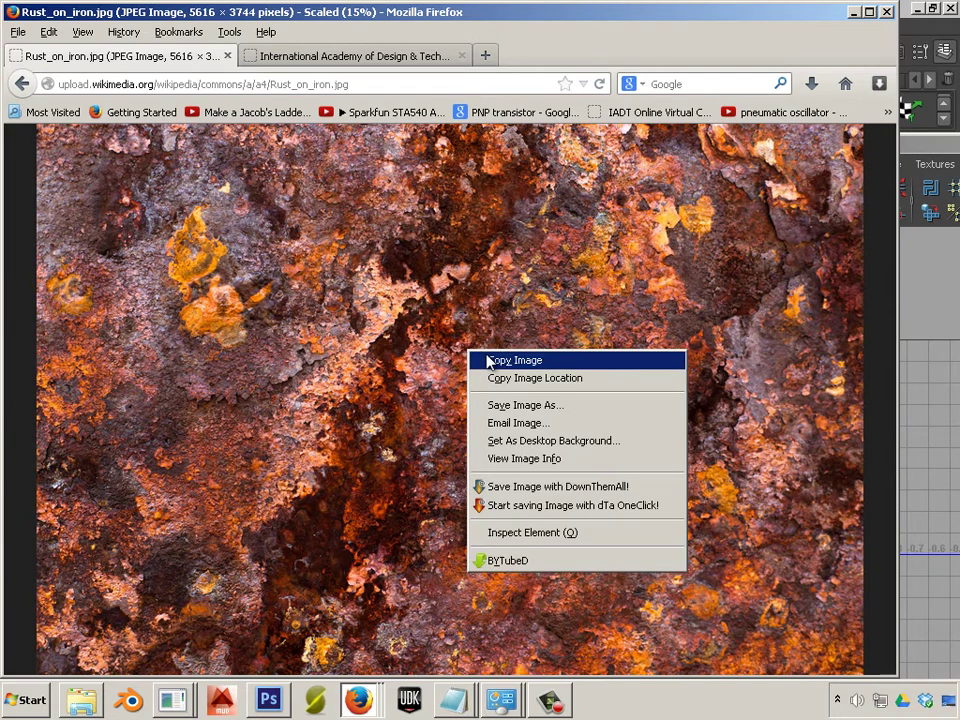
{"action": "left_click", "coordinate": [487, 360]}
{"action": "left_click", "coordinate": [270, 698]}
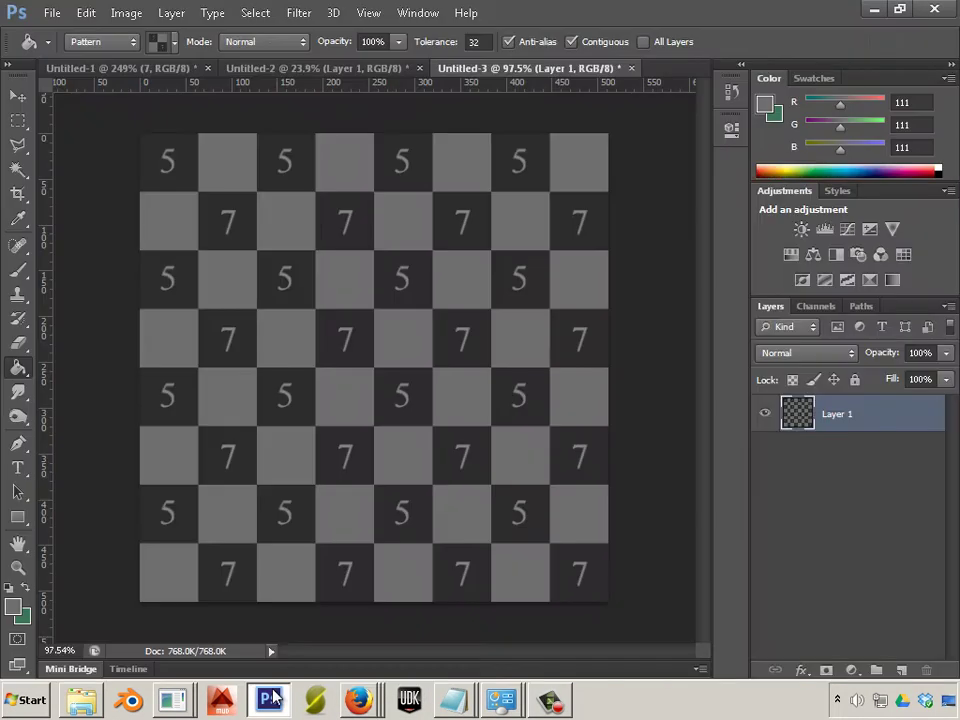
{"action": "left_click", "coordinate": [50, 13]}
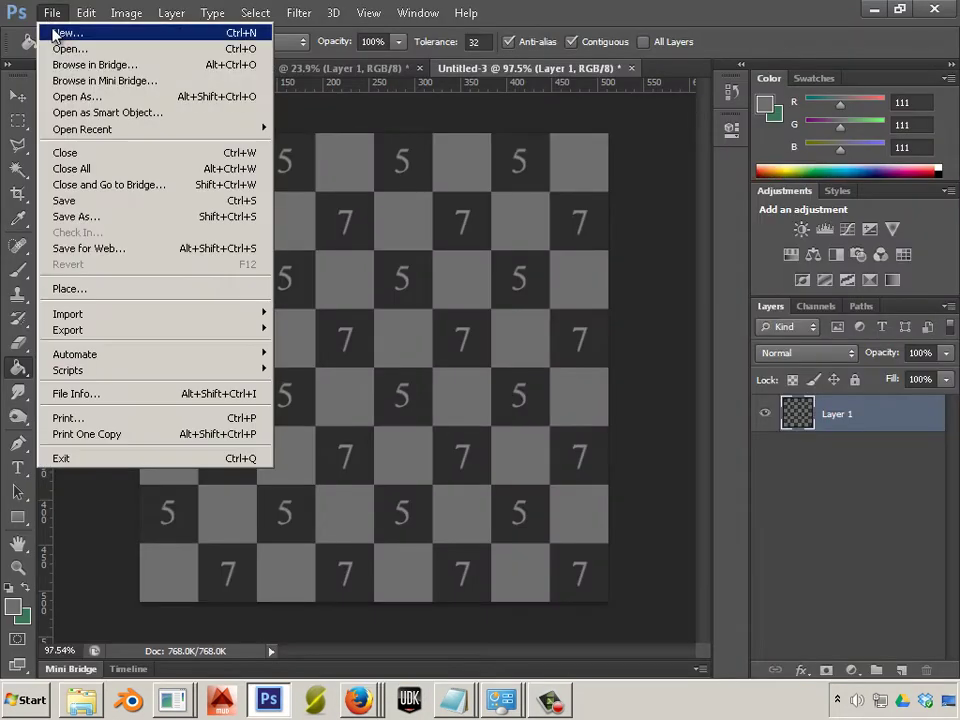
{"action": "left_click", "coordinate": [52, 30]}
{"action": "left_click", "coordinate": [666, 163]}
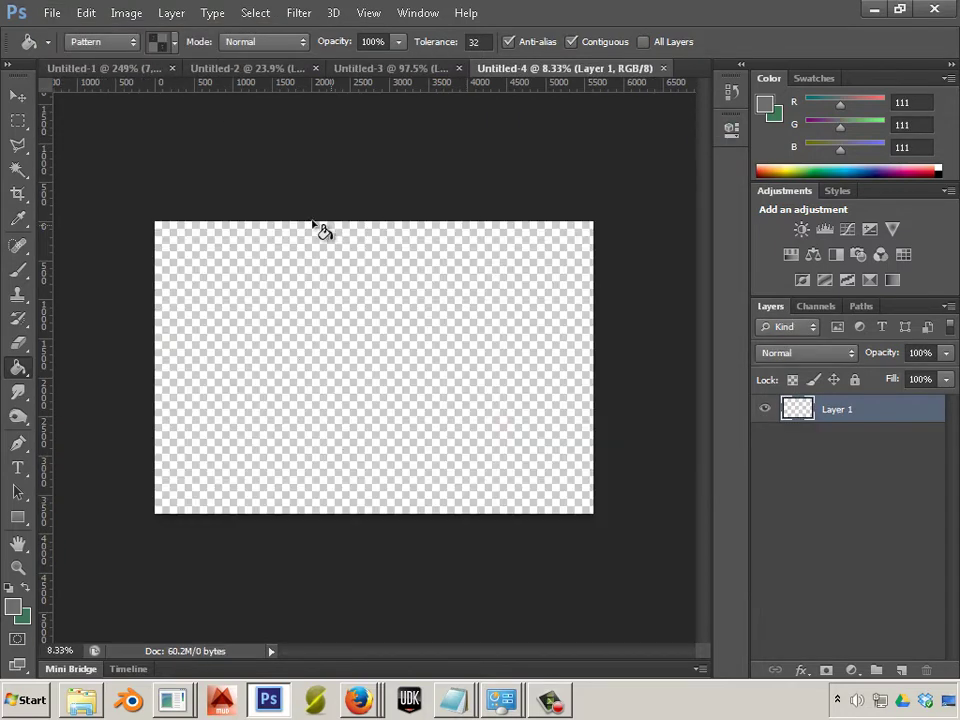
{"action": "left_click", "coordinate": [86, 13]}
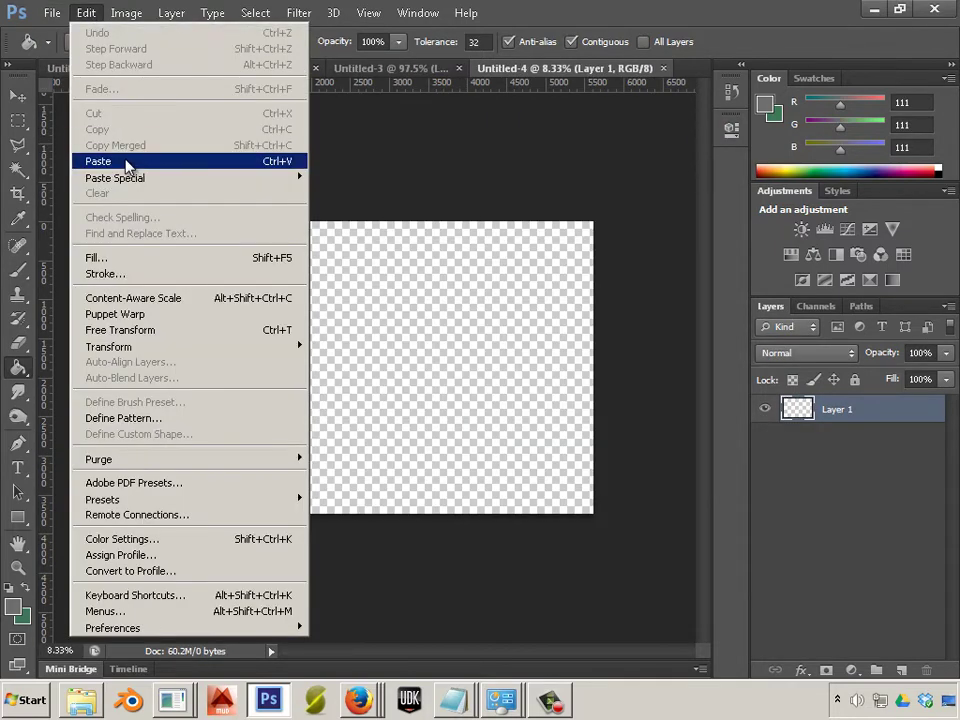
{"action": "left_click", "coordinate": [128, 162]}
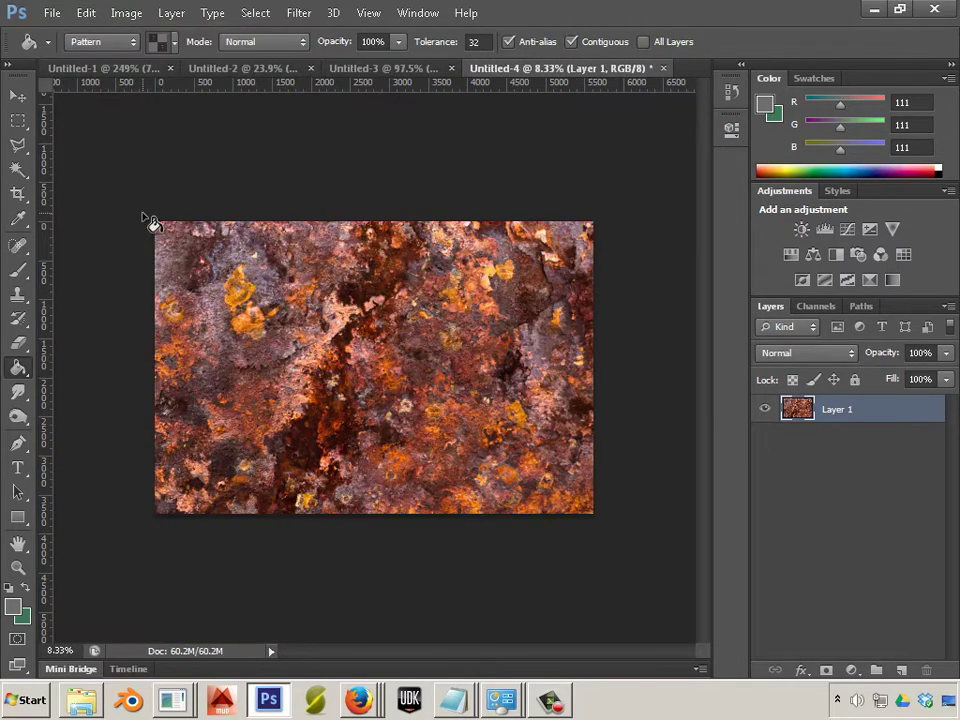
- Set the Rectangular Marquee to a fixed size of 2048 by 2048 px and select an area in the rust image's upper left part
{"action": "left_click", "coordinate": [19, 124]}
{"action": "left_click", "coordinate": [56, 124]}
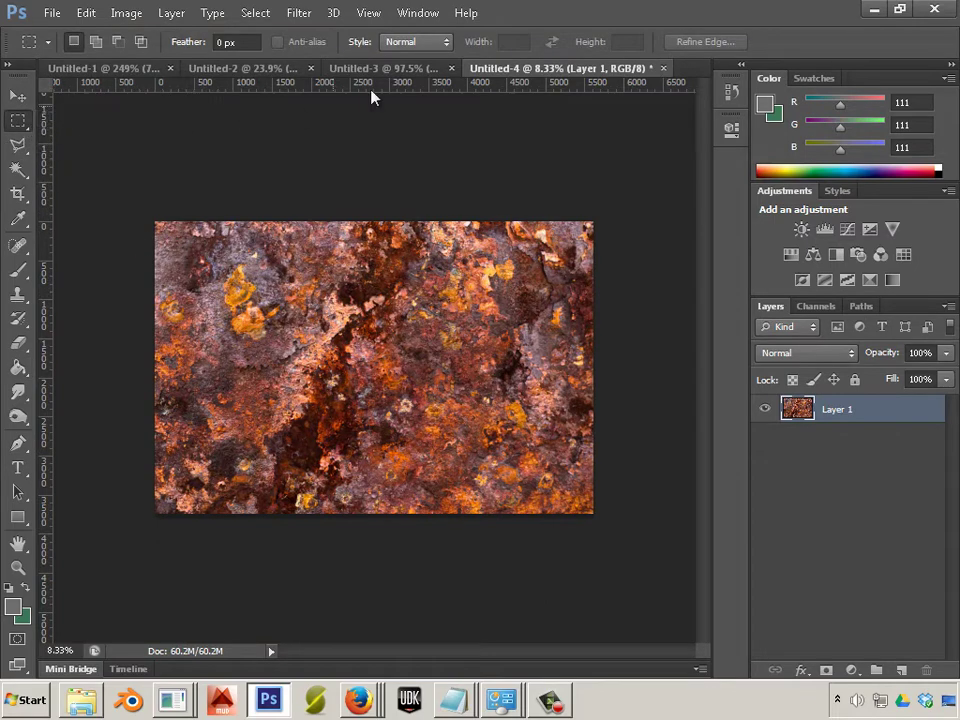
{"action": "left_click", "coordinate": [437, 45]}
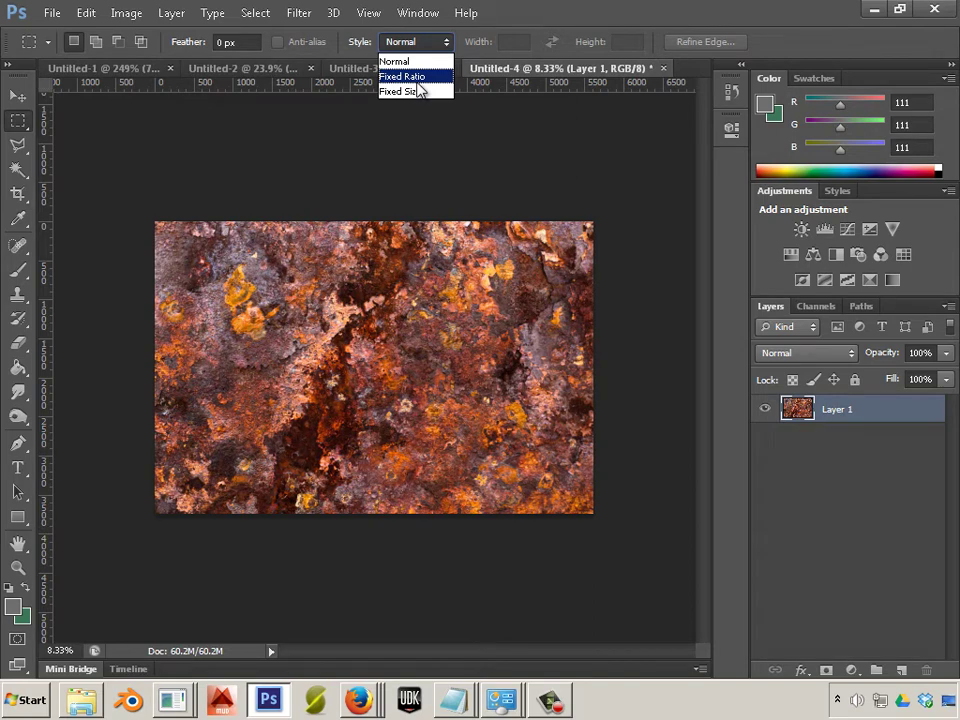
{"action": "left_click", "coordinate": [419, 92]}
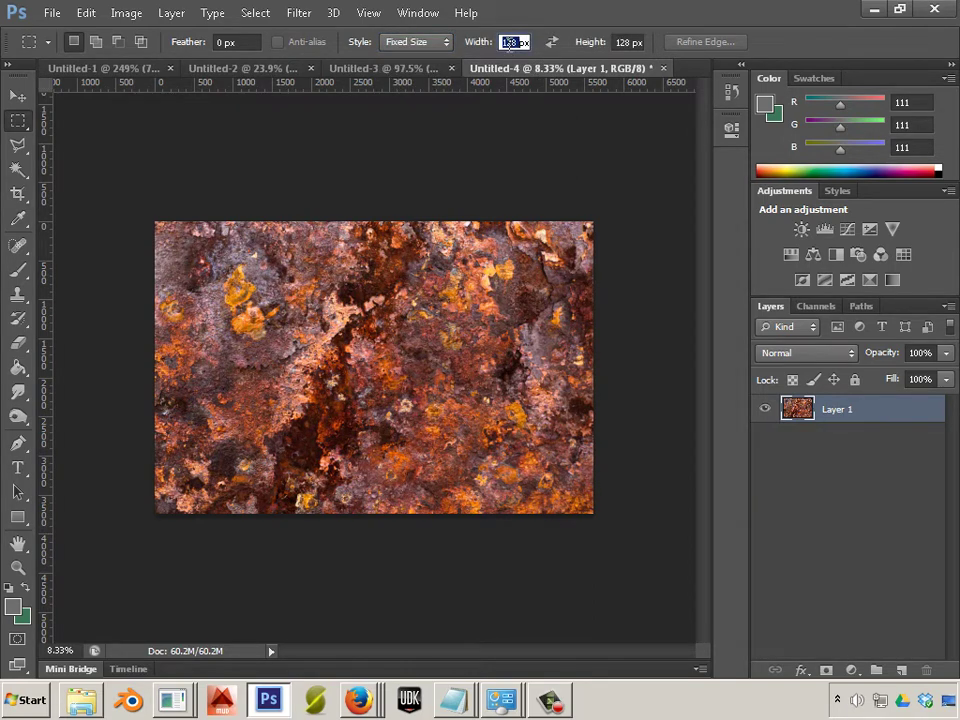
{"action": "type", "text": "2"}
{"action": "left_click", "coordinate": [630, 42]}
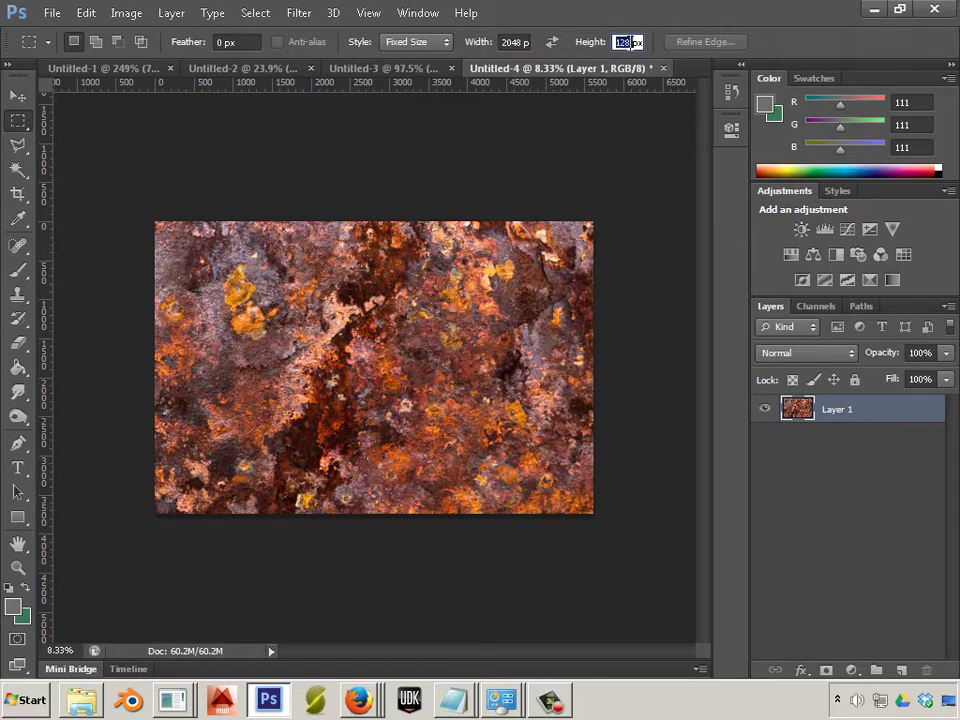
{"action": "type", "text": "204"}
{"action": "key", "text": "Return"}
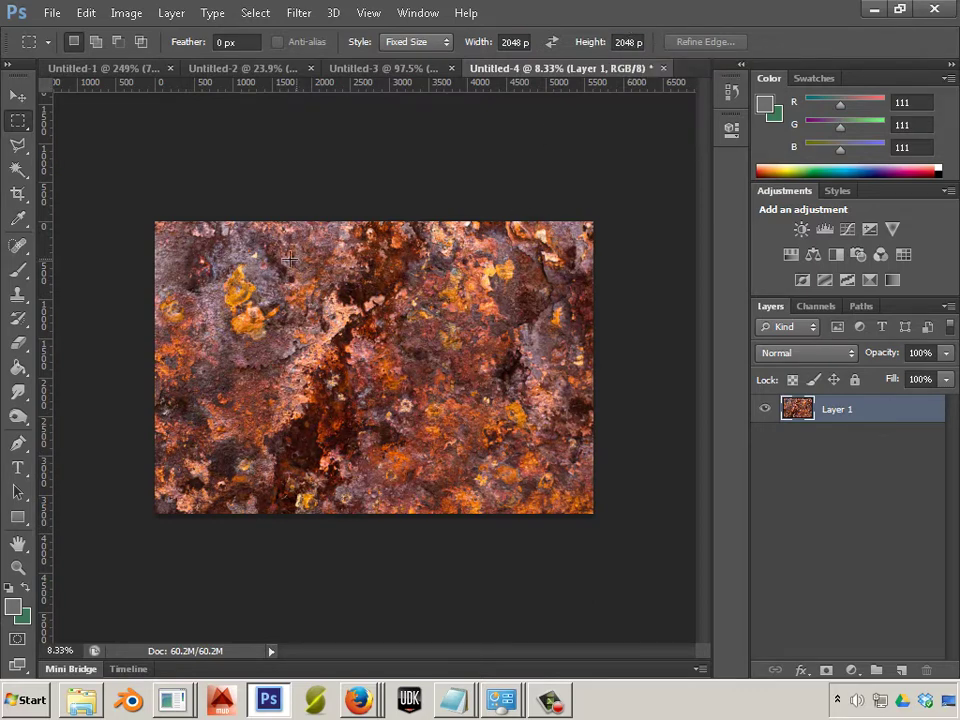
{"action": "left_click_drag", "start_coordinate": [289, 258], "coordinate": [207, 223]}
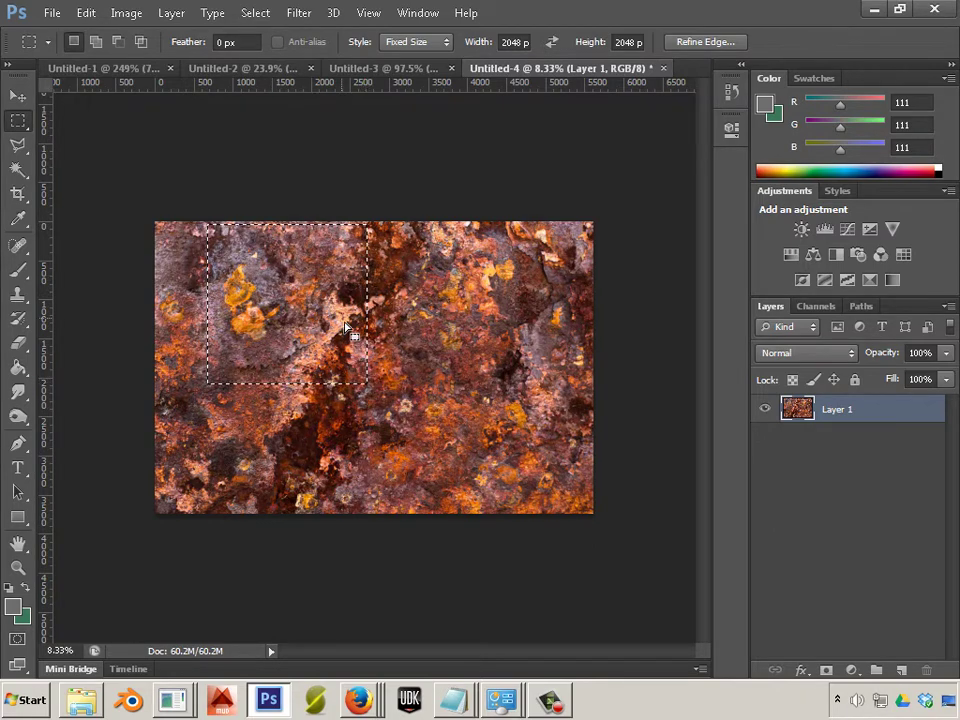
- Scale the marquee selection proportionally to about 178.5% so it spans nearly the full image height, and apply the transformation
{"action": "key", "text": "alt"}
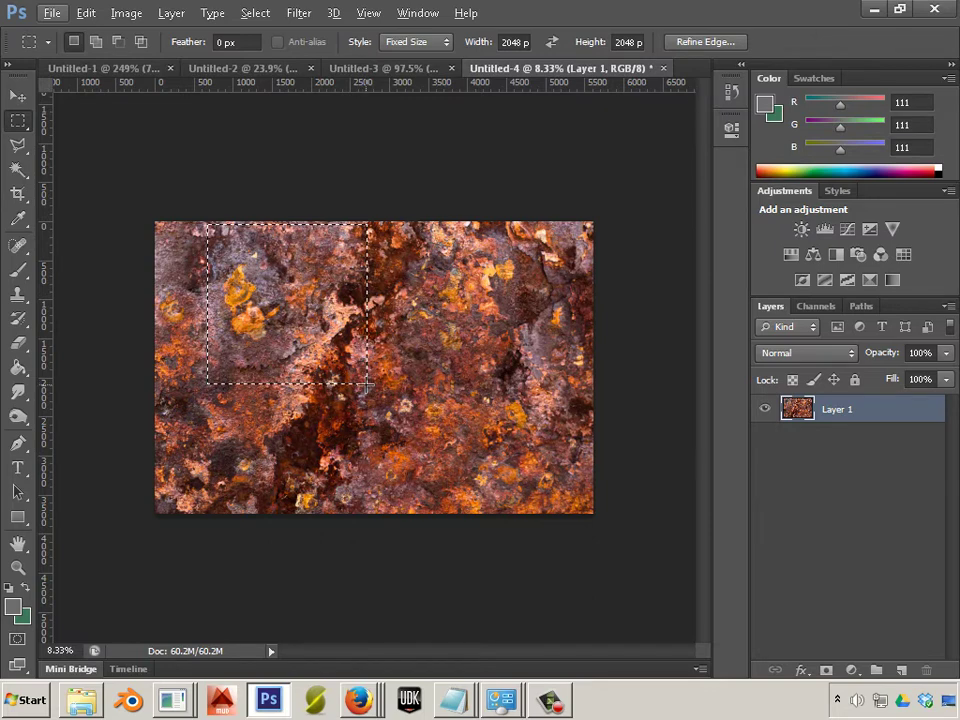
{"action": "right_click", "coordinate": [367, 382]}
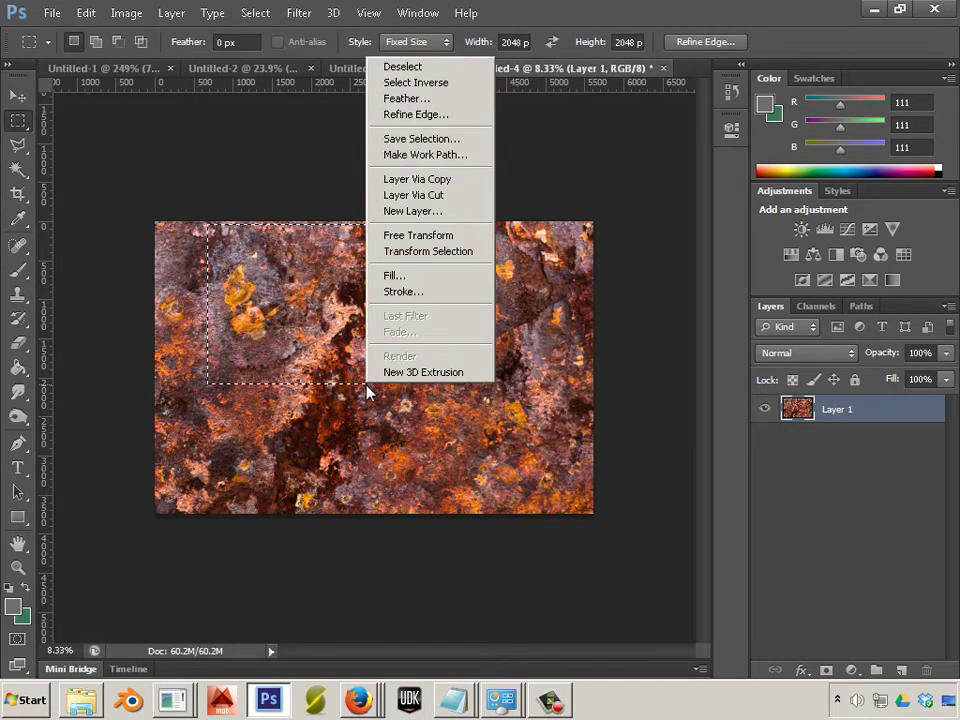
{"action": "left_click", "coordinate": [396, 256]}
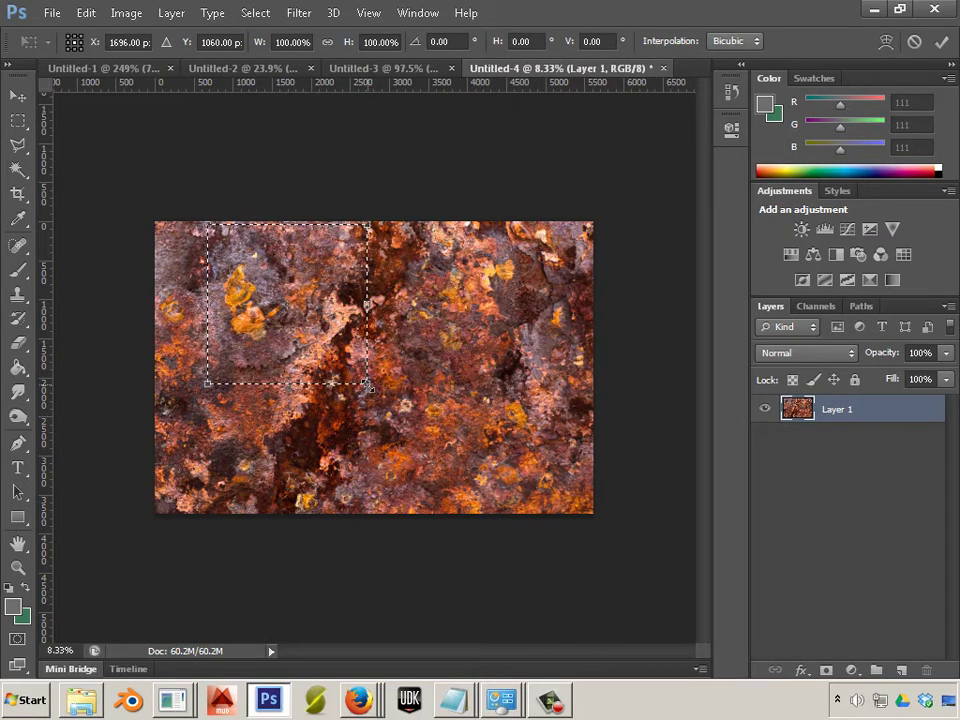
{"action": "left_click_drag", "start_coordinate": [367, 385], "coordinate": [493, 509]}
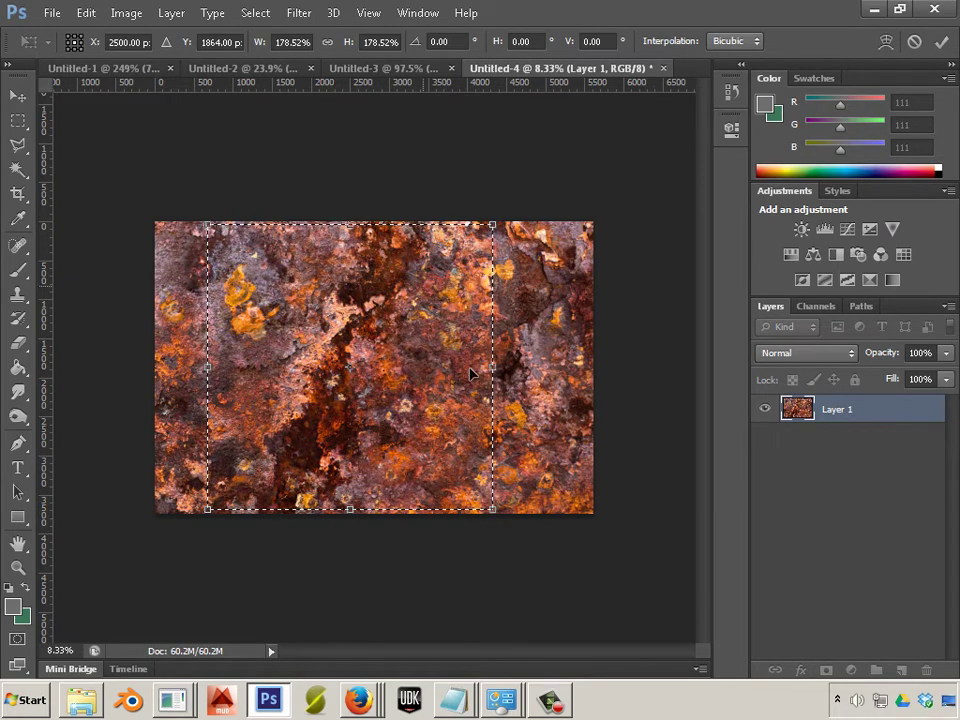
{"action": "left_click", "coordinate": [17, 98]}
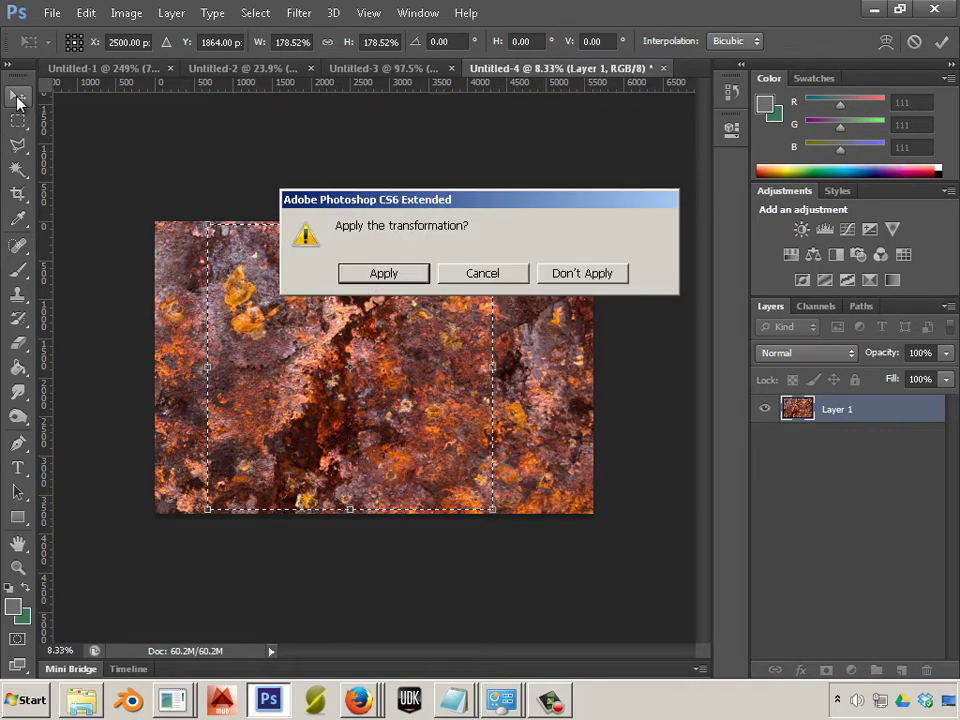
{"action": "left_click", "coordinate": [384, 274]}
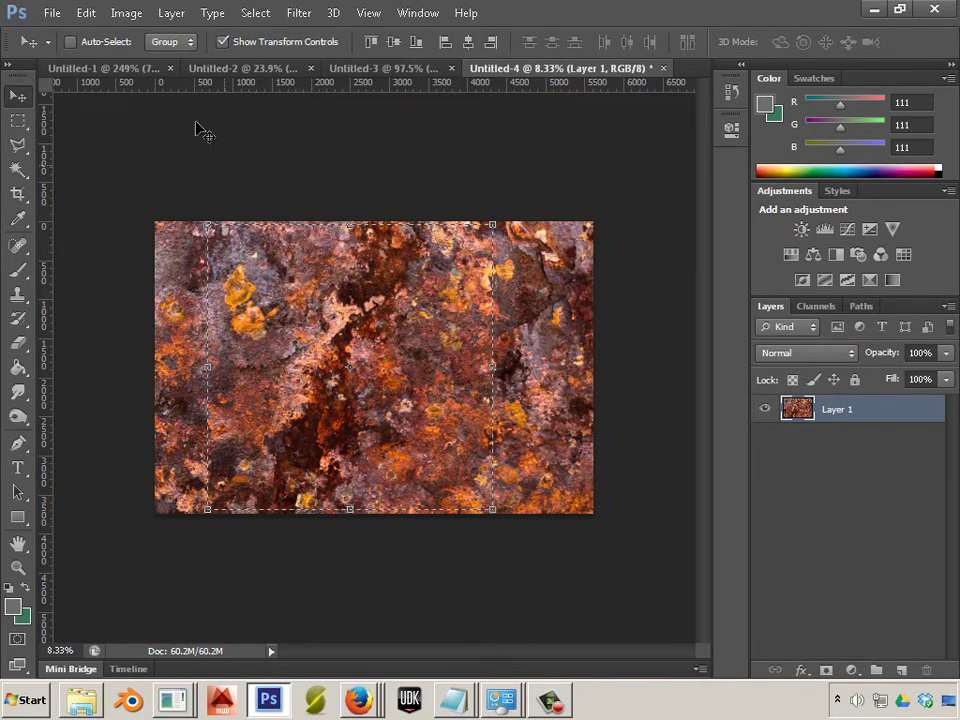
- Crop the rust image to the enlarged square selection
{"action": "left_click", "coordinate": [126, 13]}
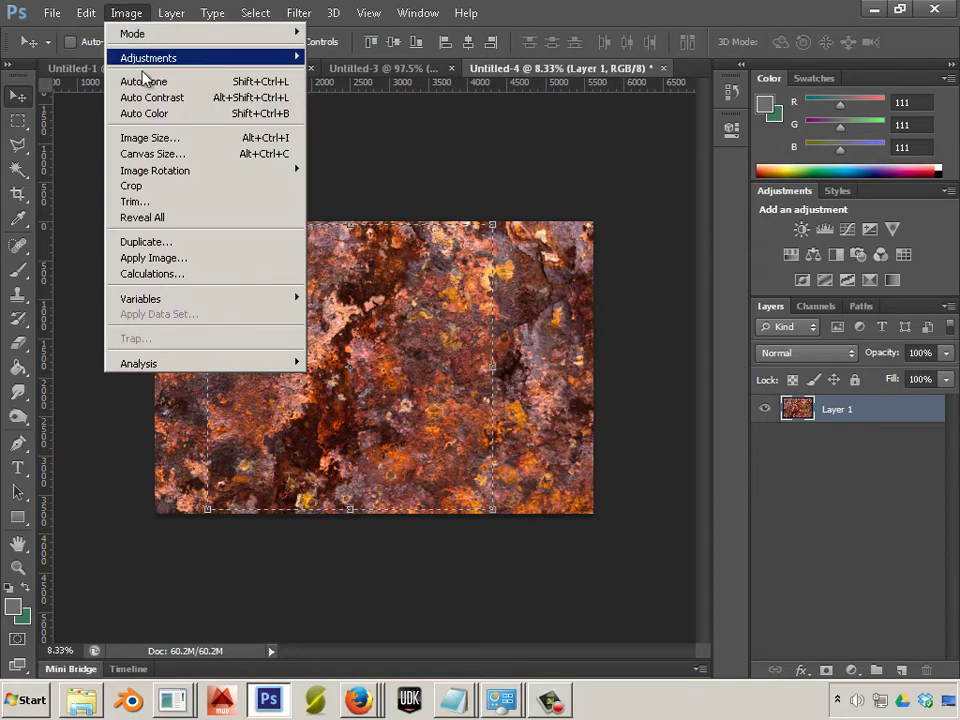
{"action": "left_click", "coordinate": [168, 186]}
{"action": "key", "text": "ctrl+0"}
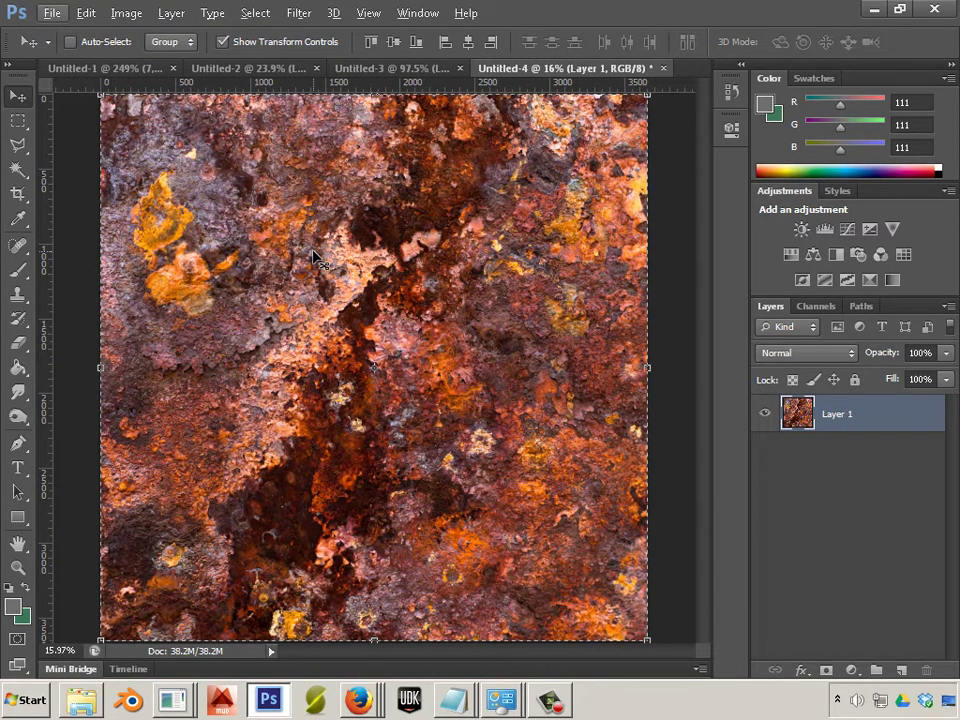
- Resample the cropped rust image to 2048 by 2048 pixels and check its surface detail
{"action": "left_click", "coordinate": [125, 14]}
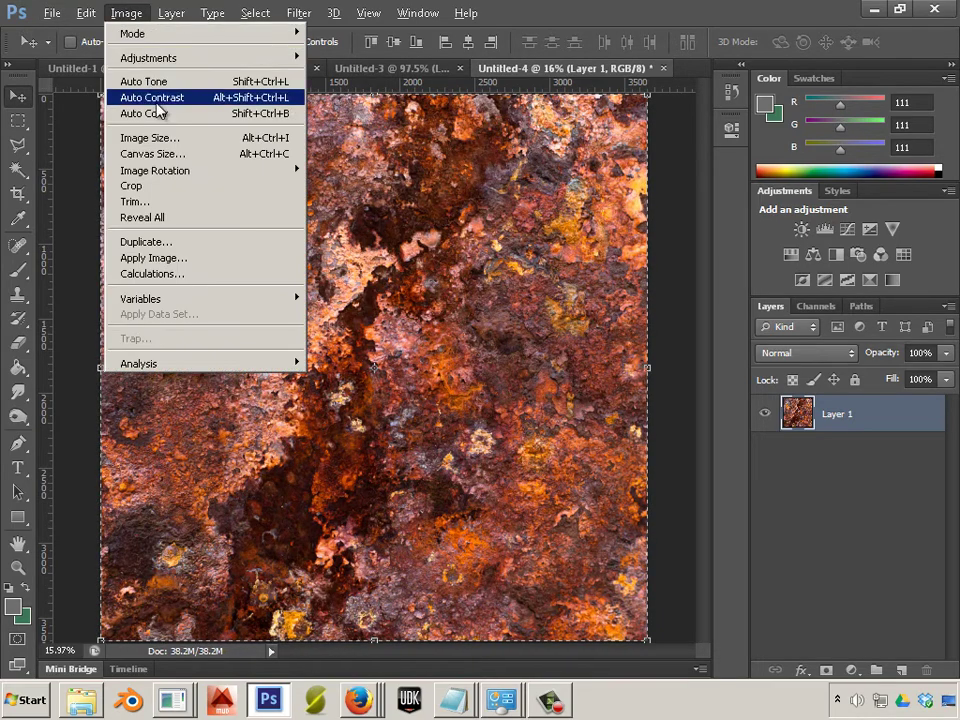
{"action": "left_click", "coordinate": [138, 137]}
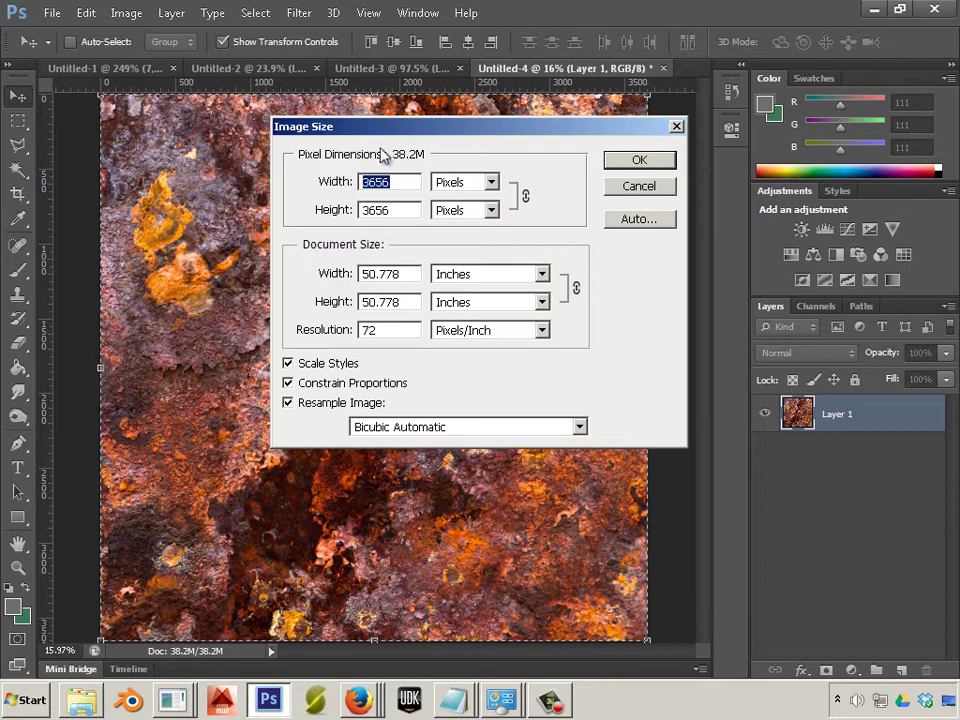
{"action": "type", "text": "2048"}
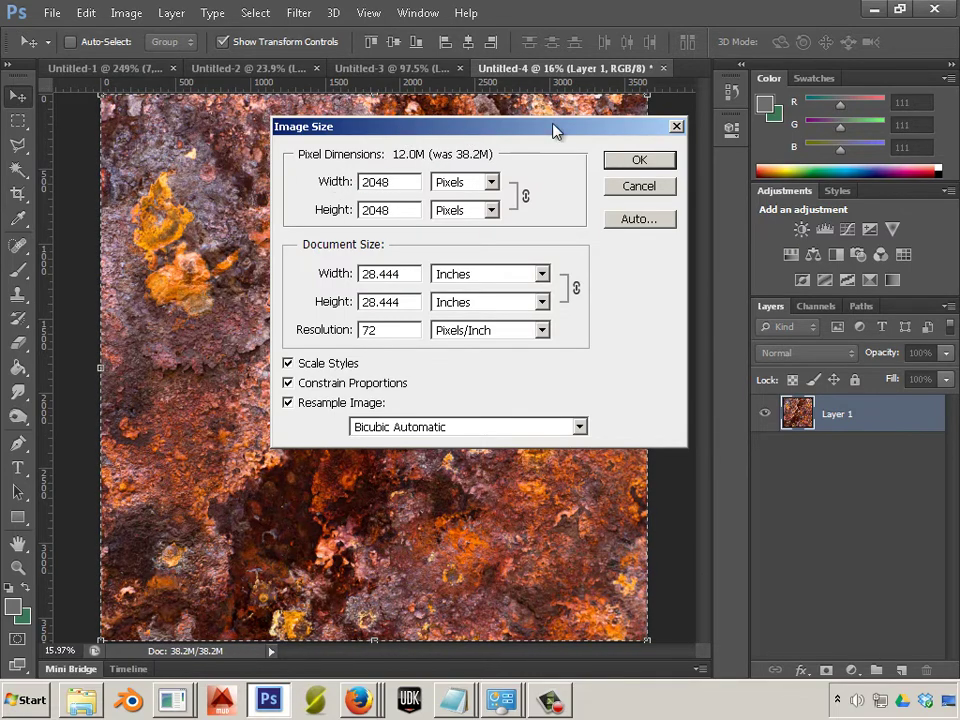
{"action": "left_click", "coordinate": [636, 160]}
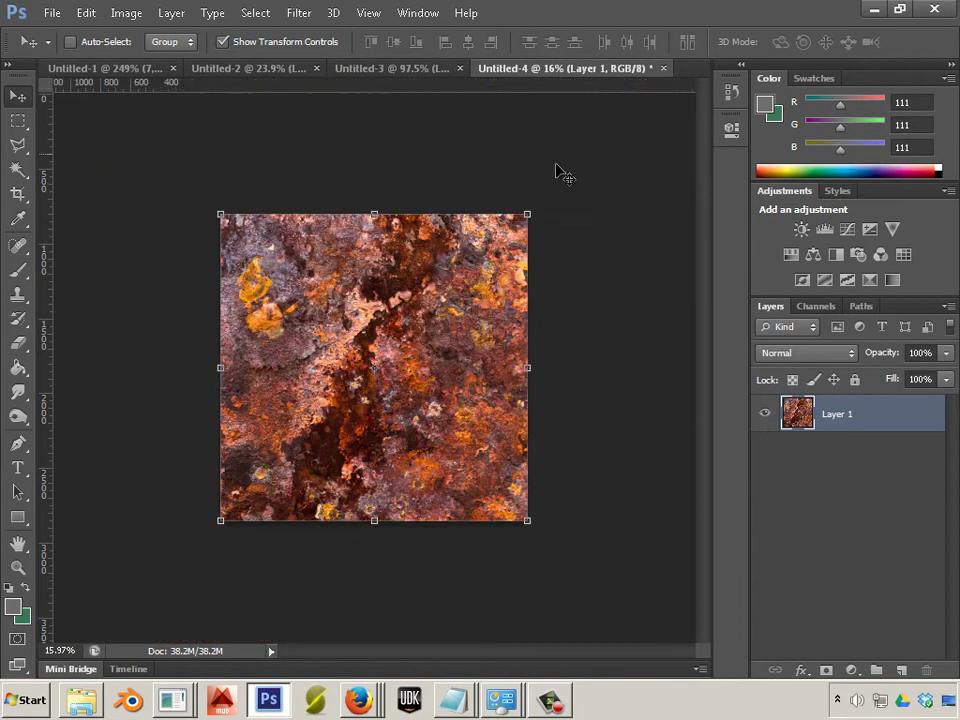
{"action": "key", "text": "ctrl+0"}
{"action": "scroll", "coordinate": [415, 300], "scroll_direction": "up", "scroll_amount": 4, "text": "alt"}
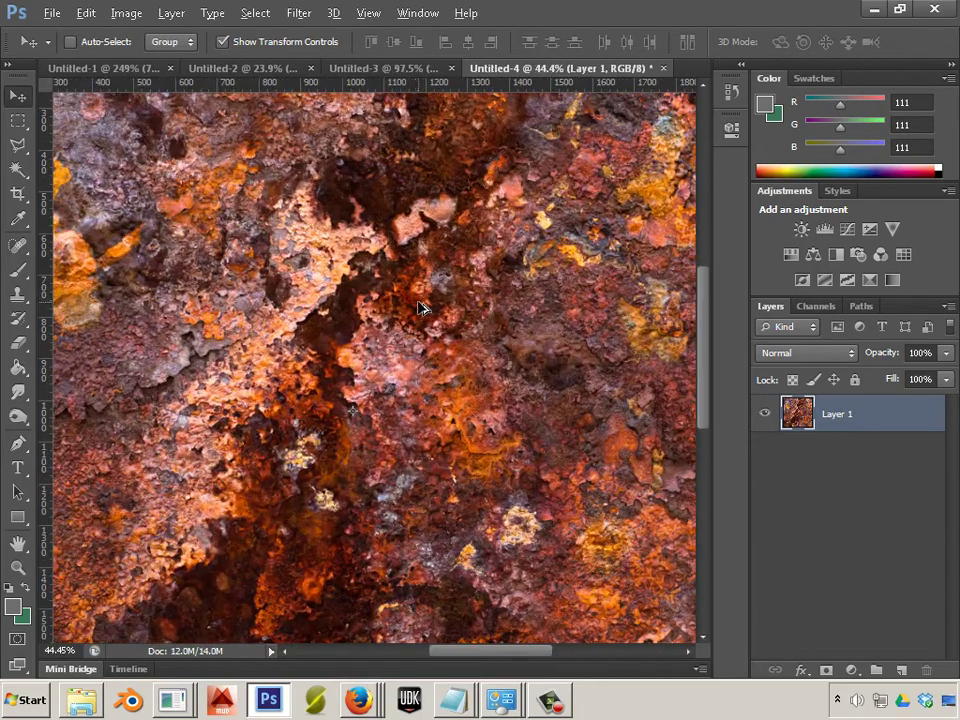
{"action": "scroll", "coordinate": [422, 308], "scroll_direction": "down", "scroll_amount": 1, "text": "alt"}
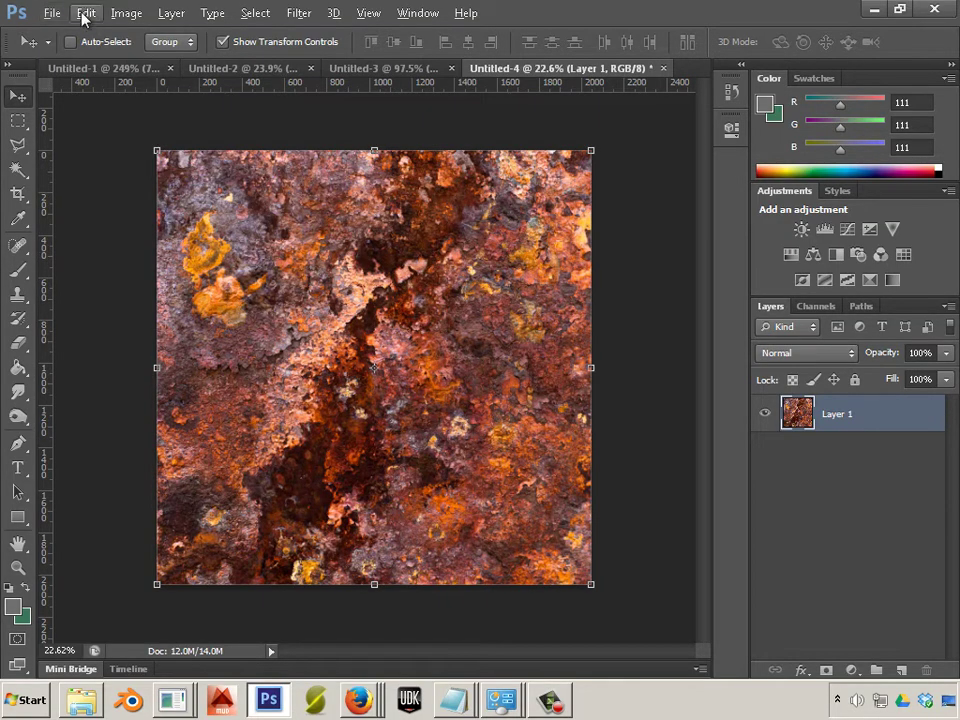
- Save the image without layers as an uncompressed TIFF named rust in the Unit 1 examples folder
{"action": "left_click", "coordinate": [52, 12]}
{"action": "left_click", "coordinate": [100, 157]}
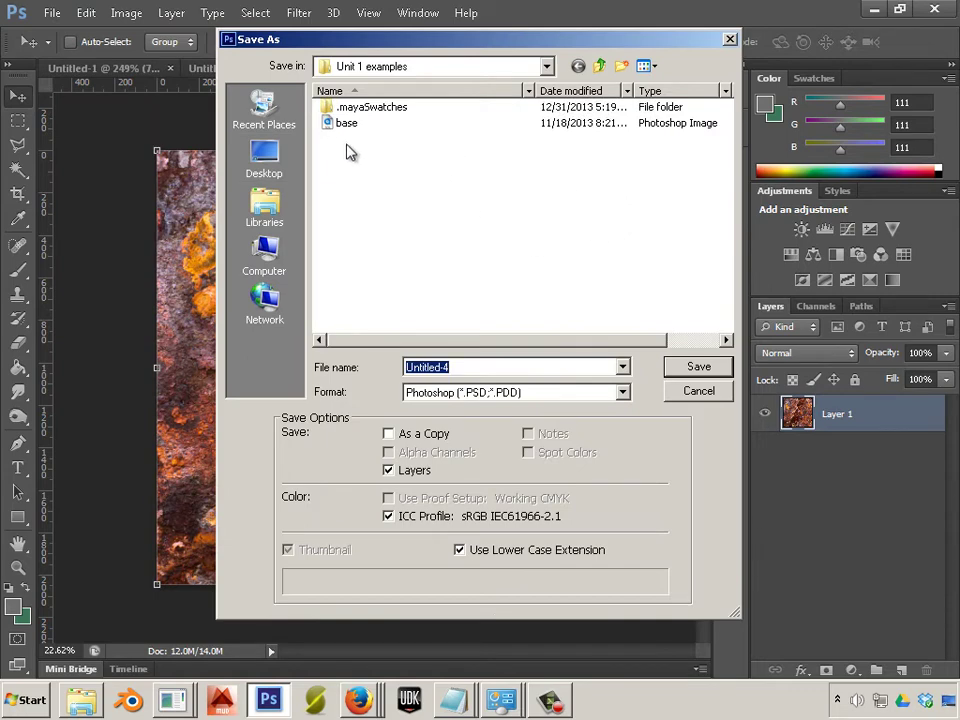
{"action": "left_click", "coordinate": [475, 396]}
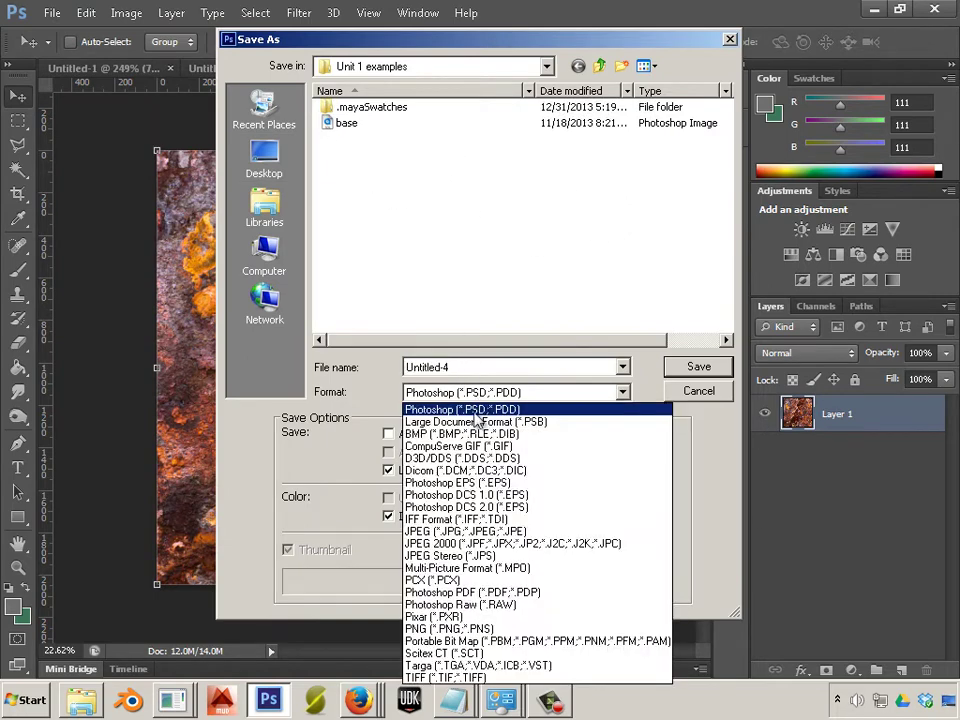
{"action": "left_click", "coordinate": [470, 673]}
{"action": "left_click", "coordinate": [473, 367]}
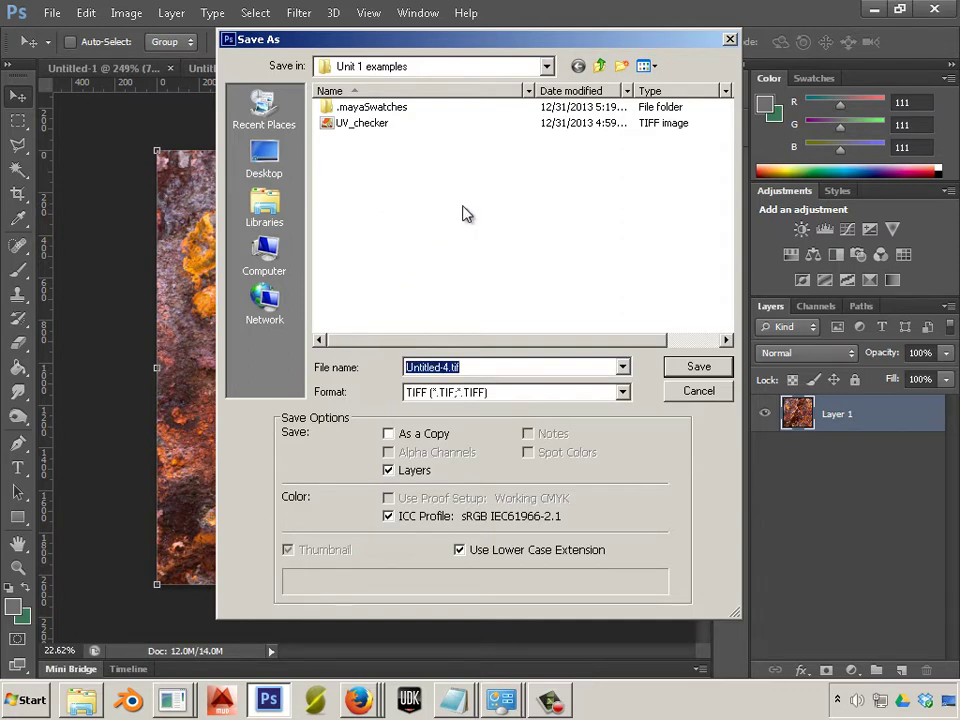
{"action": "type", "text": "rust"}
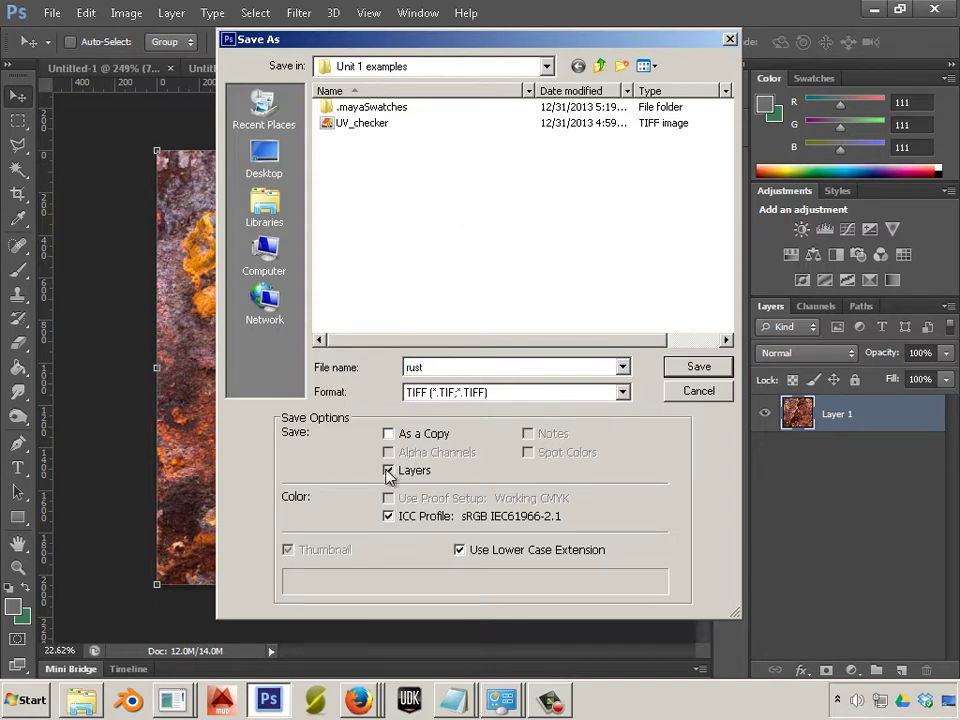
{"action": "left_click", "coordinate": [389, 471]}
{"action": "left_click", "coordinate": [705, 368]}
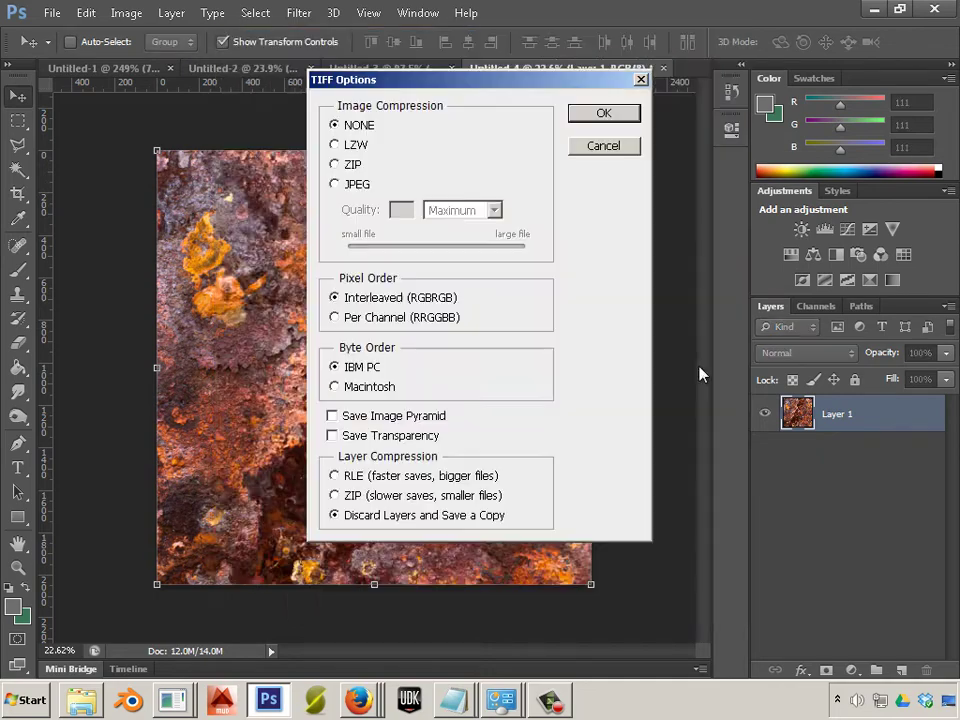
{"action": "left_click", "coordinate": [604, 116]}
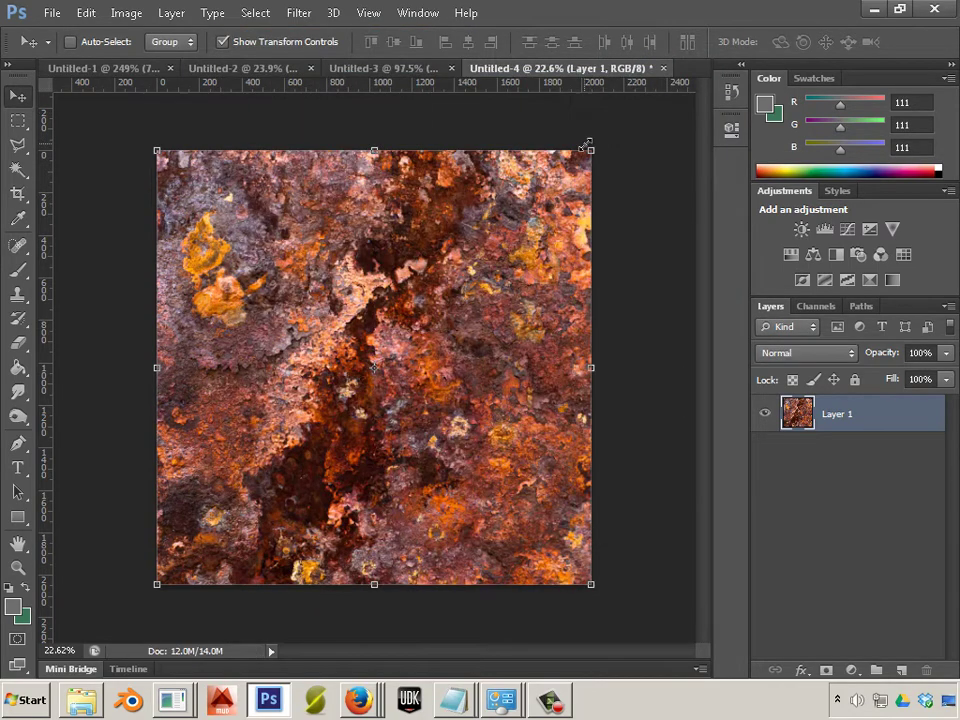
- Switch to Maya and open the Hypershade with the scene's textures listed
{"action": "key", "text": "alt+Tab"}
{"action": "left_click", "coordinate": [488, 291]}
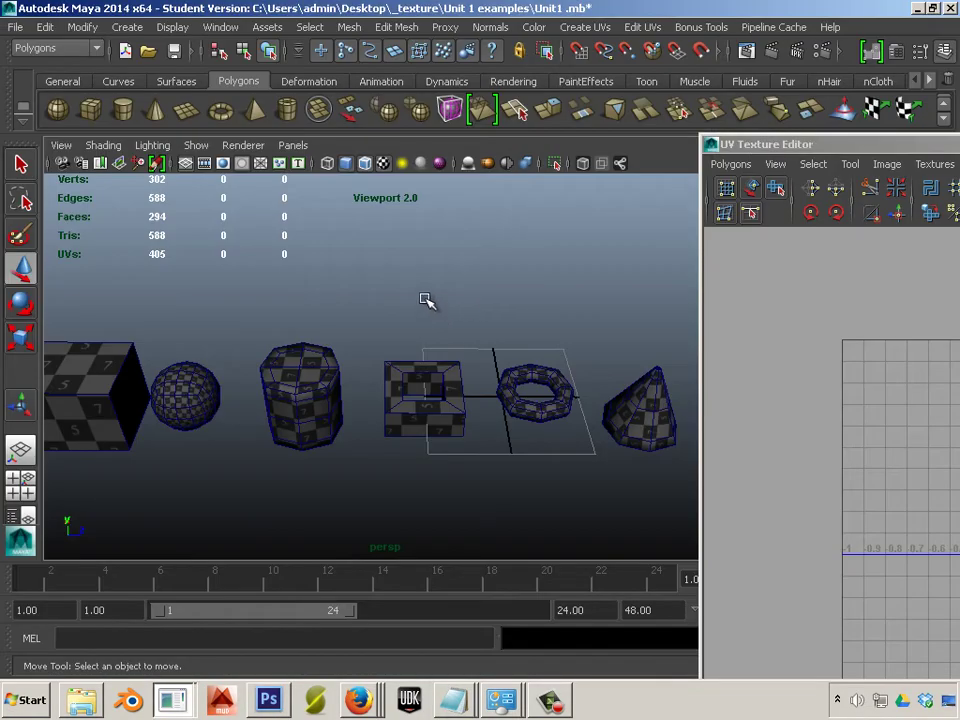
{"action": "left_click", "coordinate": [446, 383]}
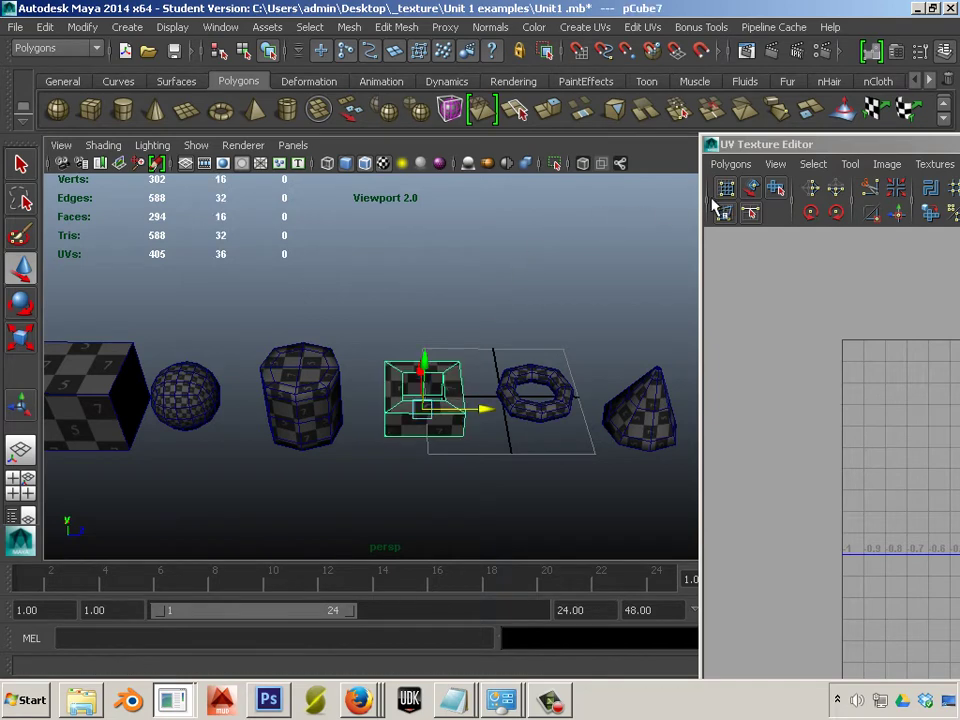
{"action": "left_click", "coordinate": [219, 29]}
{"action": "mouse_move", "coordinate": [236, 77]}
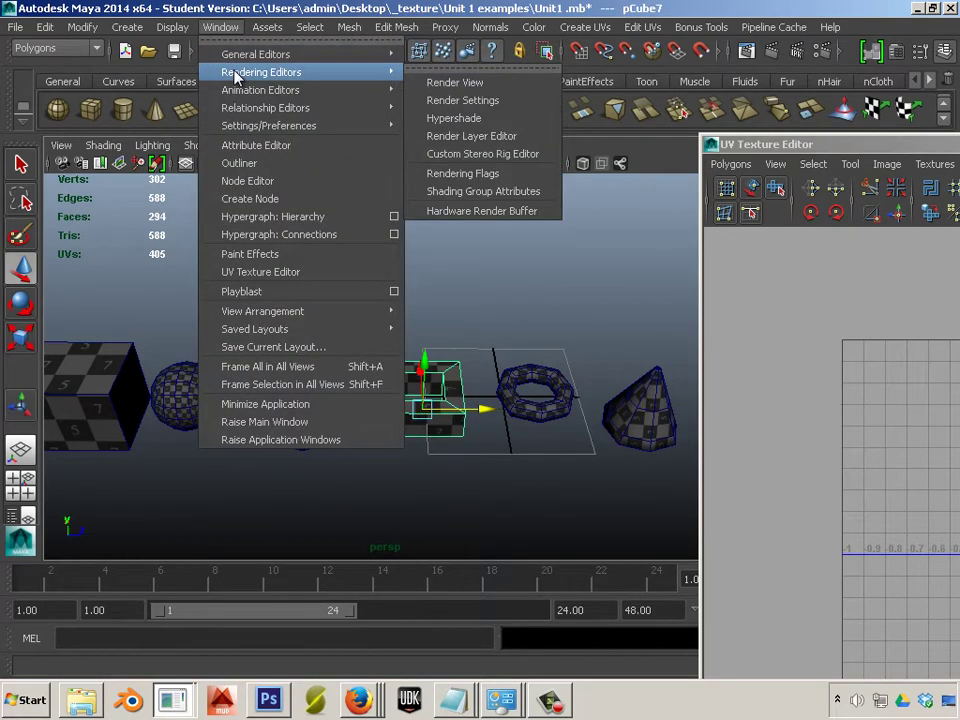
{"action": "left_click", "coordinate": [483, 121]}
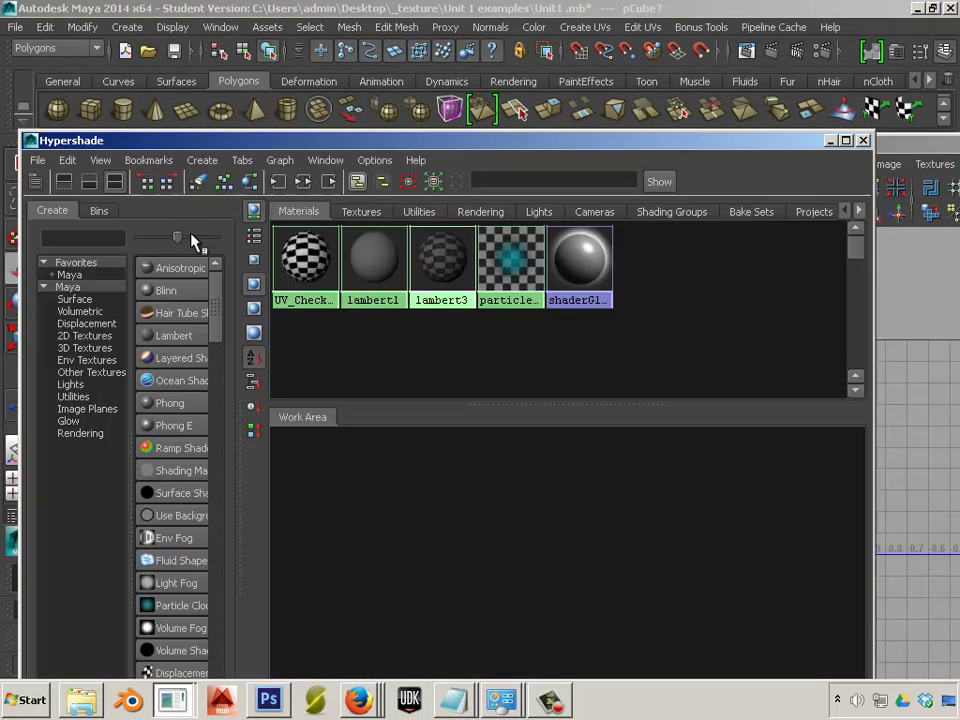
{"action": "left_click", "coordinate": [360, 212]}
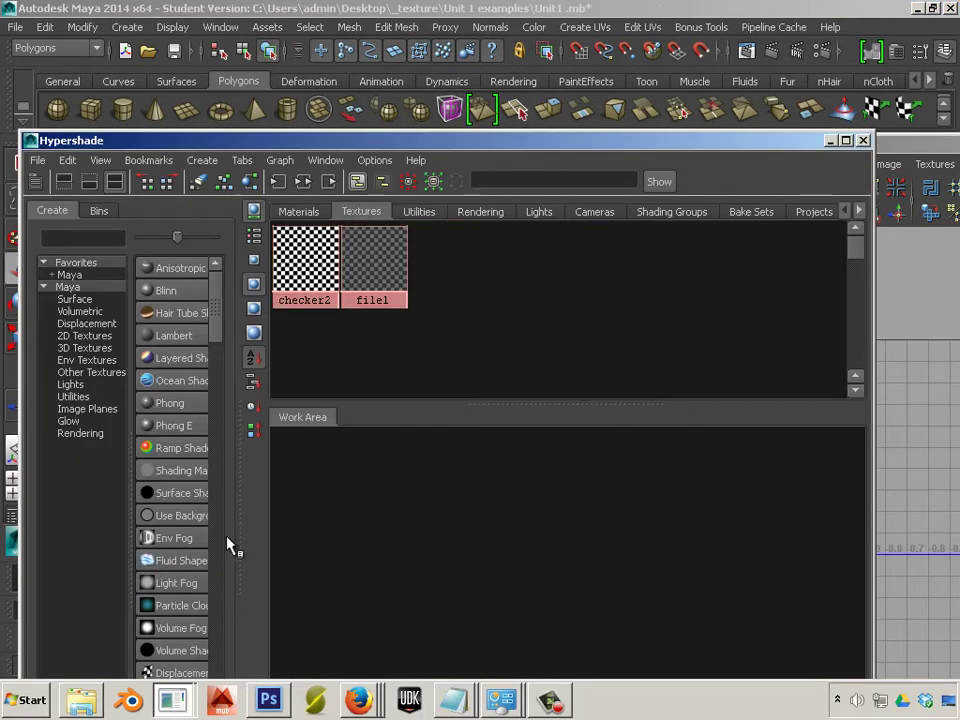
- Import the rust TIFF from the Unit 1 examples folder into the Hypershade as a file texture and refresh its sample preview
{"action": "left_click", "coordinate": [79, 705]}
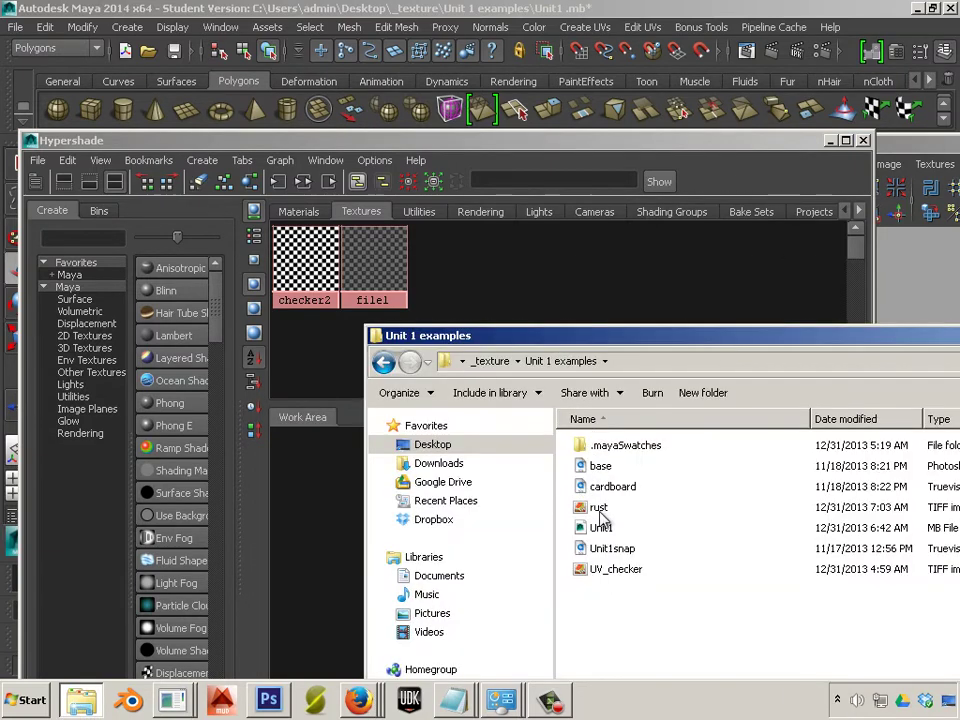
{"action": "left_click_drag", "start_coordinate": [603, 517], "coordinate": [540, 295]}
{"action": "double_click", "coordinate": [443, 273]}
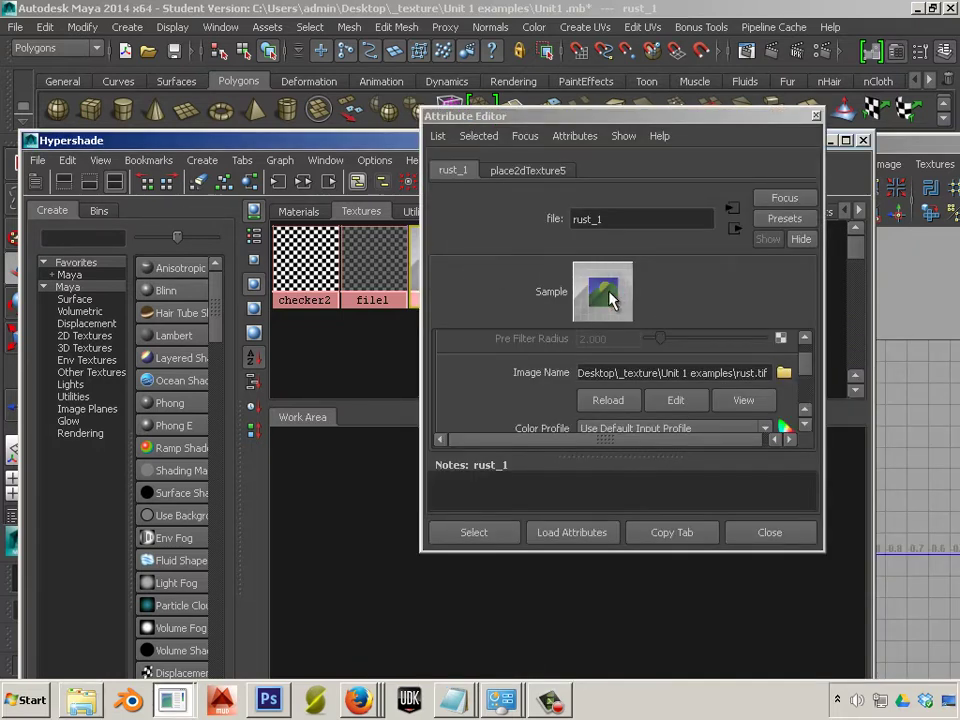
{"action": "left_click", "coordinate": [598, 292]}
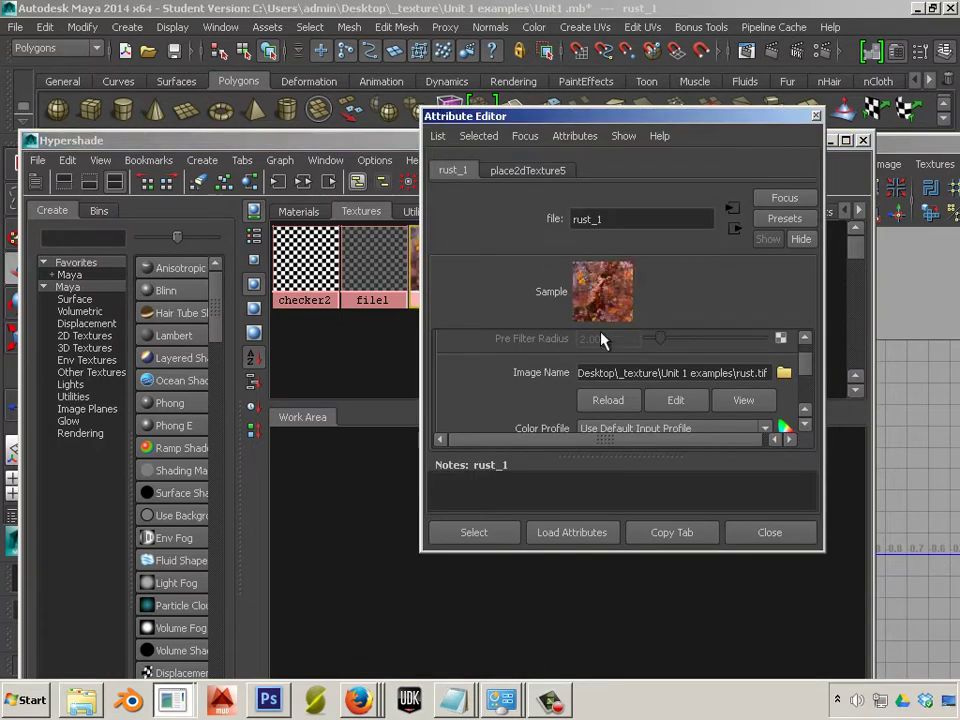
{"action": "left_click", "coordinate": [769, 533]}
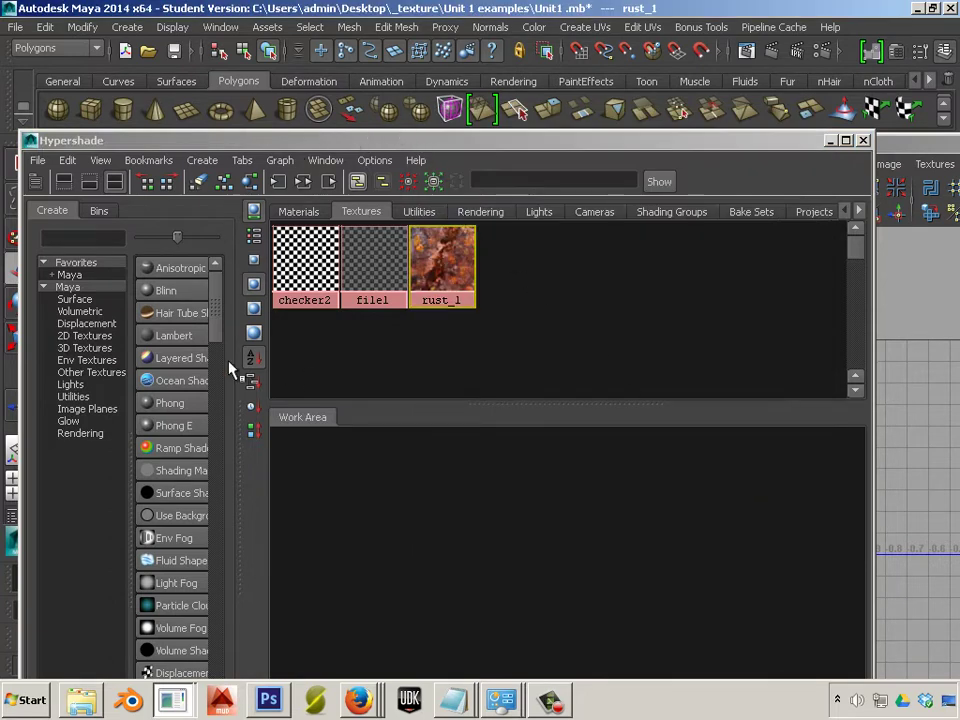
- Create a new Lambert material and rename it rust
{"action": "left_click", "coordinate": [181, 339]}
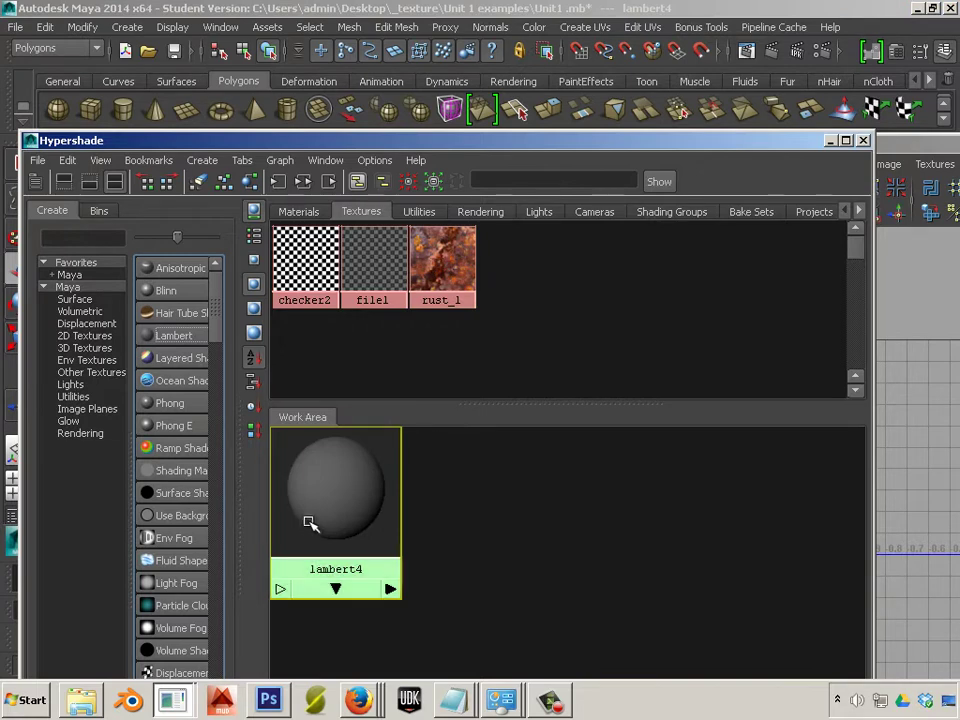
{"action": "right_click_drag", "start_coordinate": [308, 486], "coordinate": [330, 654]}
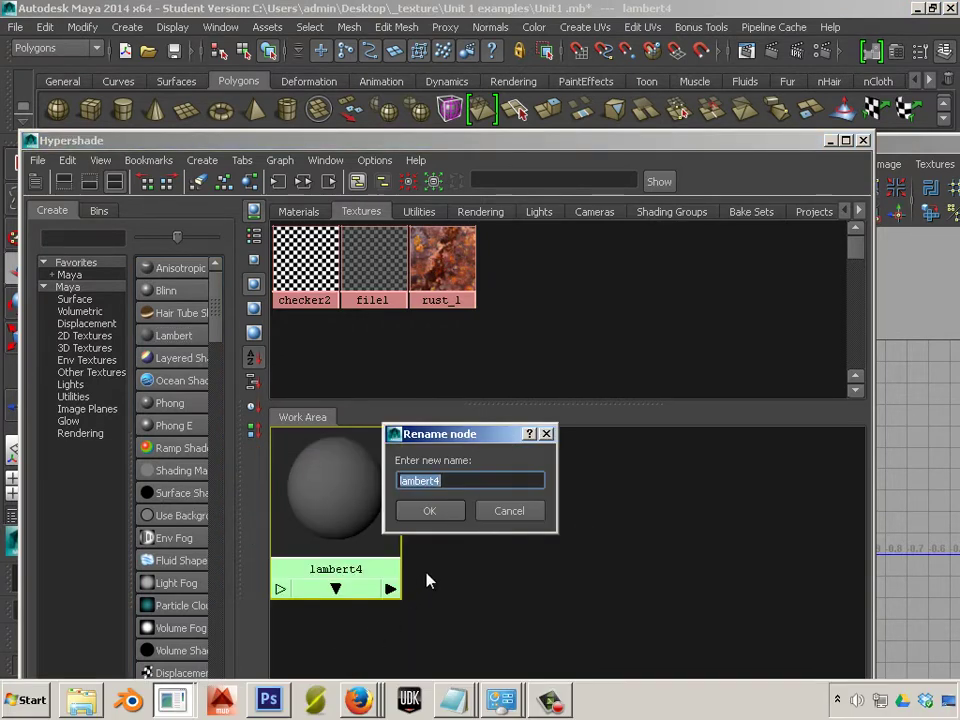
{"action": "type", "text": "rust"}
{"action": "key", "text": "Return"}
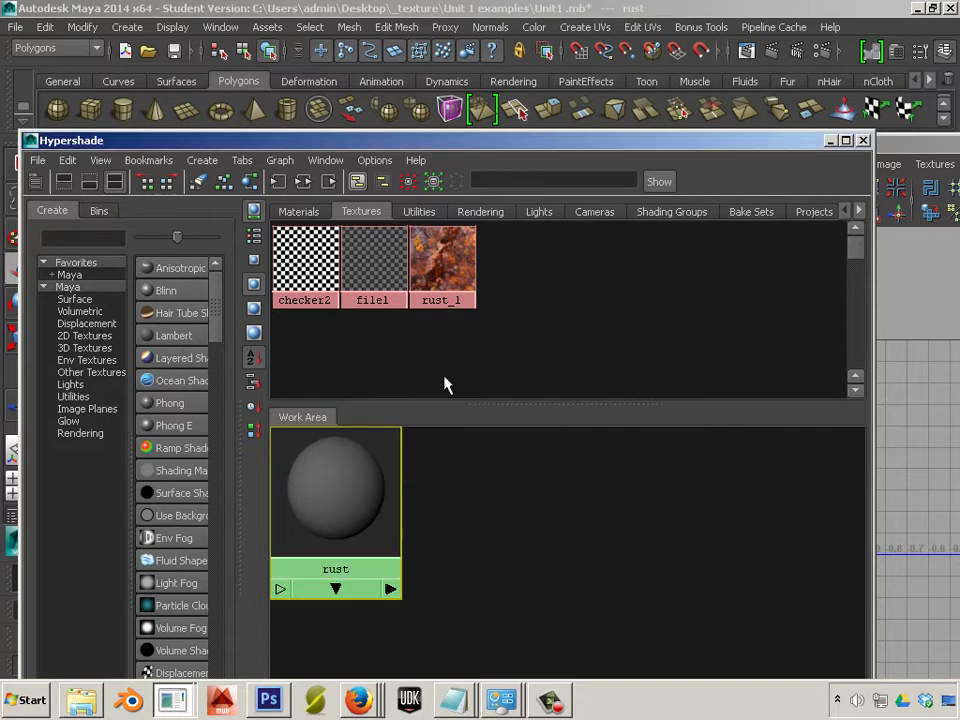
- Connect the rust file texture to the rust material's color and move the Hypershade aside to uncover the models
{"action": "middle_click_drag", "start_coordinate": [454, 274], "coordinate": [343, 506]}
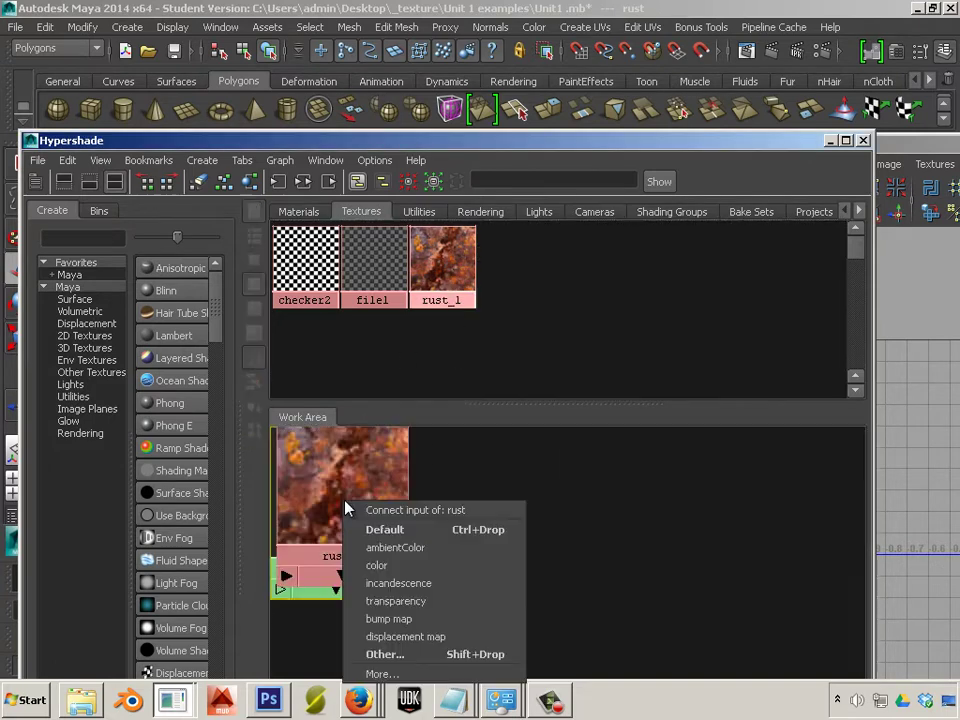
{"action": "left_click", "coordinate": [424, 573]}
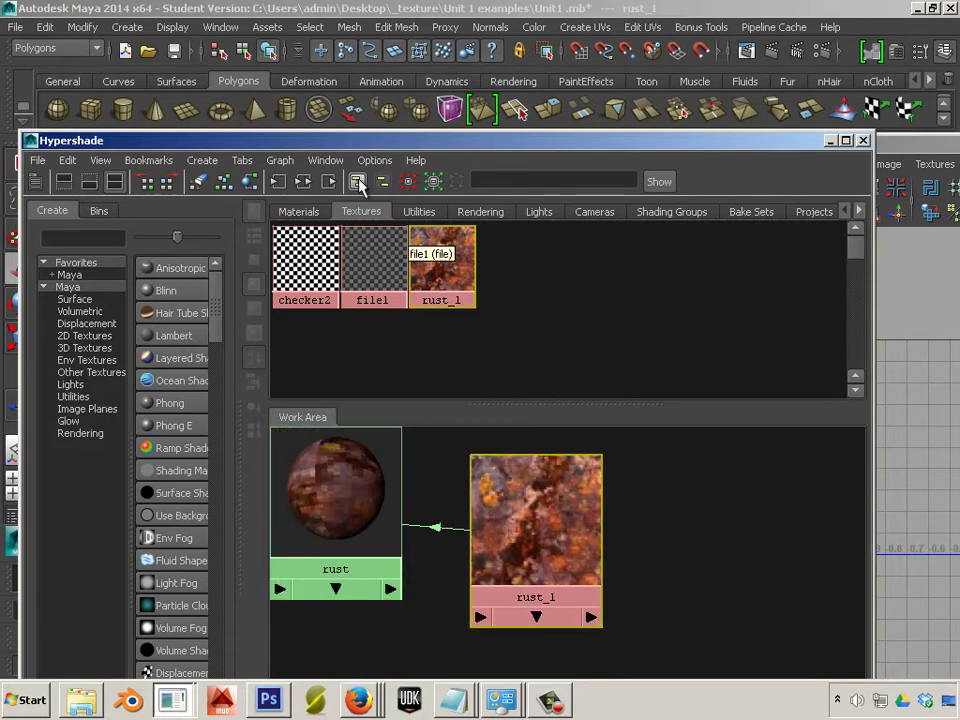
{"action": "left_click_drag", "start_coordinate": [355, 150], "coordinate": [777, 154]}
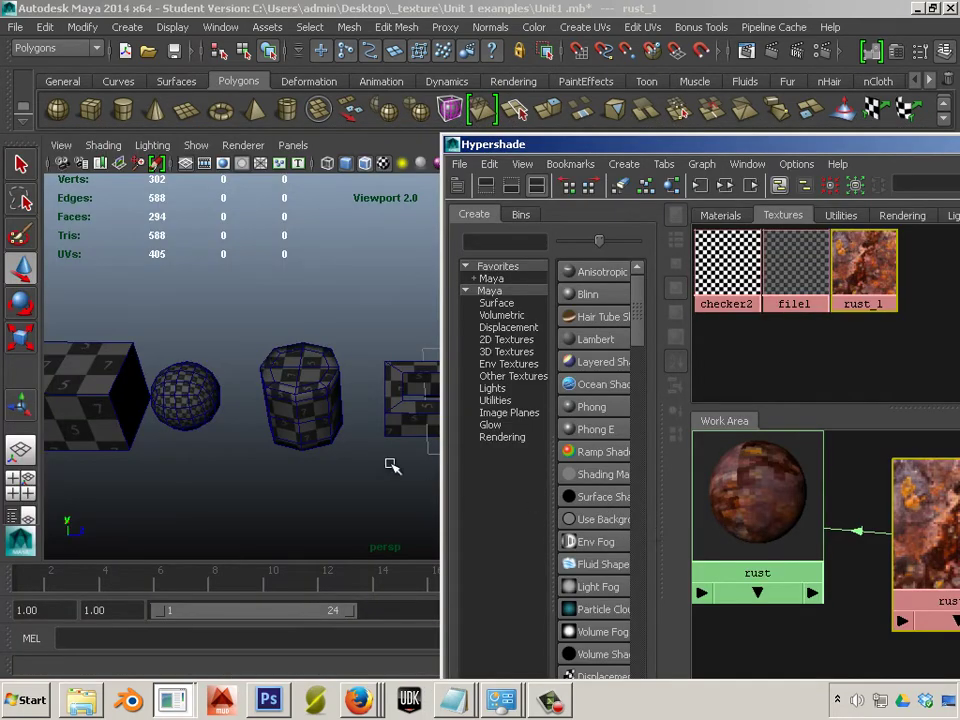
- Duplicate all six example models together and move the copies back to form a second row behind the originals
{"action": "middle_click_drag", "start_coordinate": [360, 448], "coordinate": [382, 432], "text": "alt"}
{"action": "right_click_drag", "start_coordinate": [382, 432], "coordinate": [293, 407], "text": "alt"}
{"action": "middle_click_drag", "start_coordinate": [293, 407], "coordinate": [164, 408], "text": "alt"}
{"action": "left_click_drag", "start_coordinate": [93, 316], "coordinate": [463, 469]}
{"action": "left_click_drag", "start_coordinate": [313, 405], "coordinate": [185, 452], "text": "alt"}
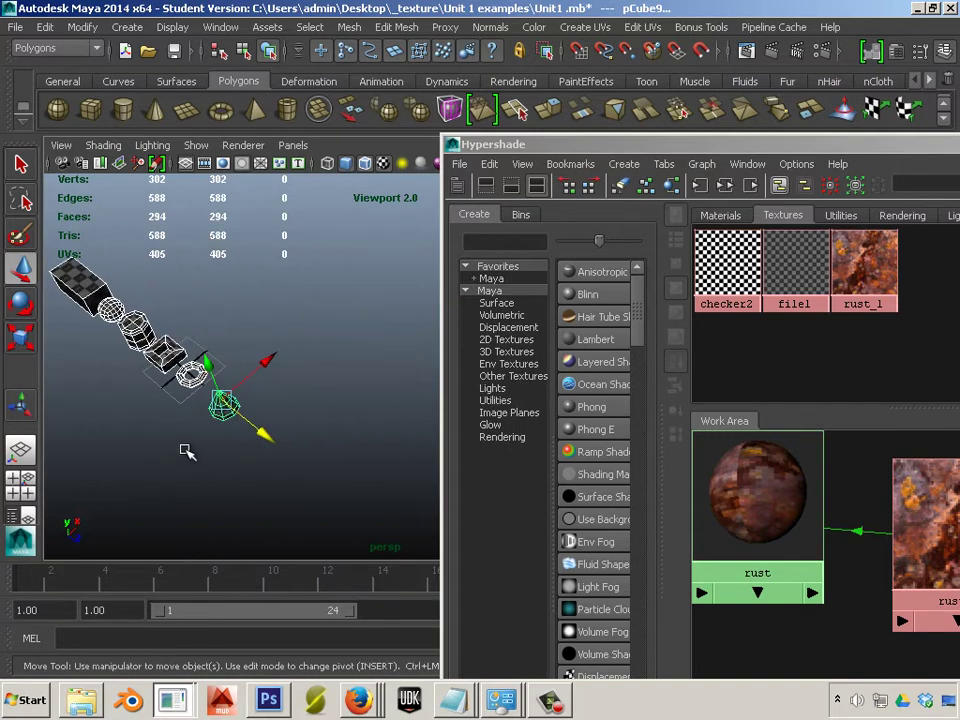
{"action": "key", "text": "ctrl+d"}
{"action": "left_click_drag", "start_coordinate": [262, 362], "coordinate": [302, 326]}
{"action": "left_click", "coordinate": [205, 474]}
{"action": "middle_click_drag", "start_coordinate": [165, 480], "coordinate": [182, 486], "text": "alt"}
{"action": "left_click_drag", "start_coordinate": [182, 486], "coordinate": [281, 476], "text": "alt"}
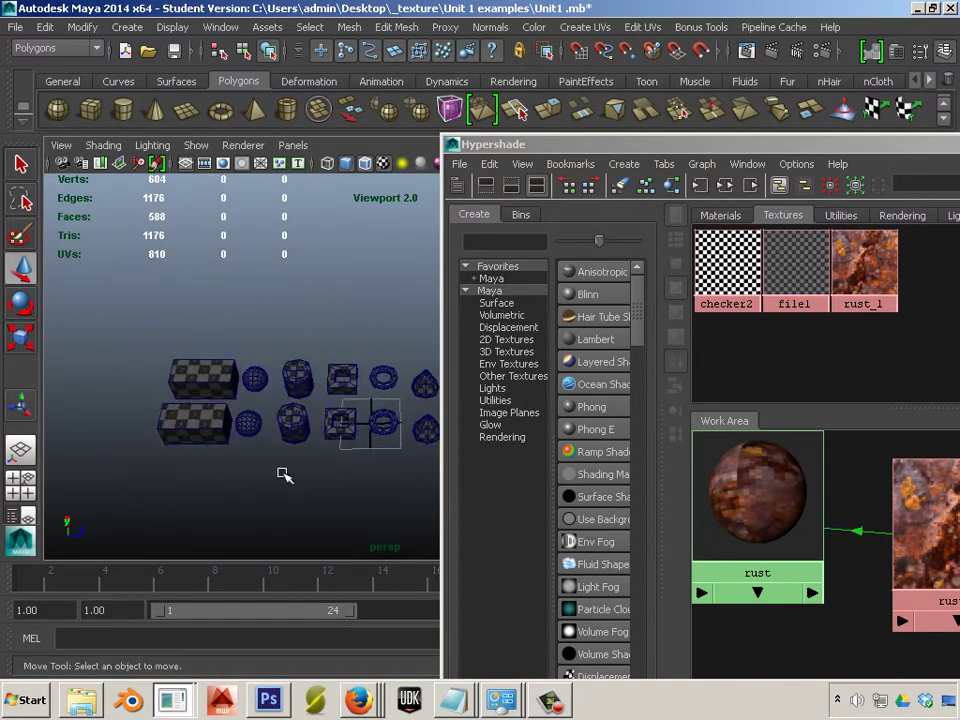
- Assign the rust material to all six models in the back row, moving the Hypershade aside to reach the farthest ones
{"action": "middle_click_drag", "start_coordinate": [262, 472], "coordinate": [281, 448], "text": "alt"}
{"action": "right_click_drag", "start_coordinate": [279, 446], "coordinate": [690, 512], "text": "alt"}
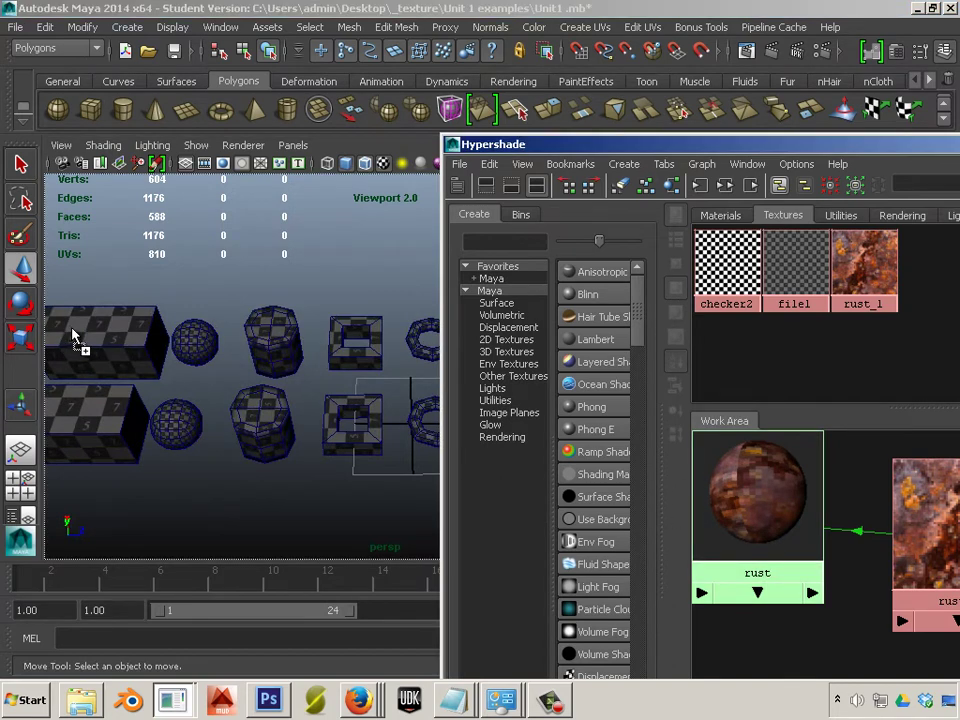
{"action": "middle_click_drag", "start_coordinate": [72, 337], "coordinate": [74, 339]}
{"action": "middle_click_drag", "start_coordinate": [727, 495], "coordinate": [273, 340]}
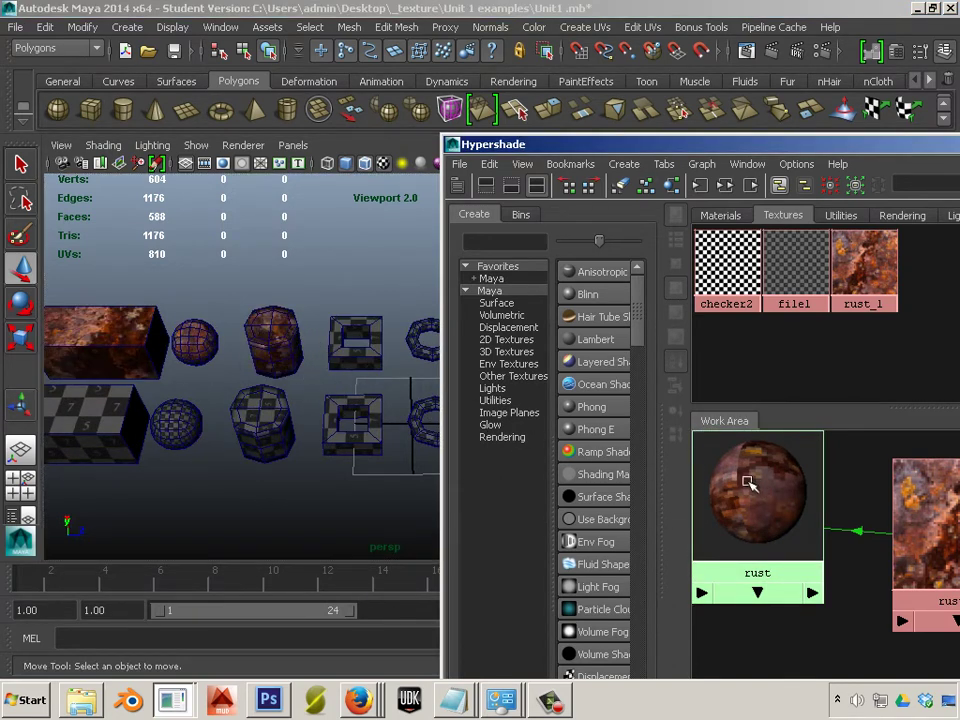
{"action": "middle_click_drag", "start_coordinate": [748, 484], "coordinate": [358, 345]}
{"action": "middle_click_drag", "start_coordinate": [569, 412], "coordinate": [418, 351]}
{"action": "left_click_drag", "start_coordinate": [584, 149], "coordinate": [712, 186]}
{"action": "middle_click_drag", "start_coordinate": [356, 345], "coordinate": [250, 340], "text": "alt"}
{"action": "middle_click_drag", "start_coordinate": [908, 520], "coordinate": [417, 348]}
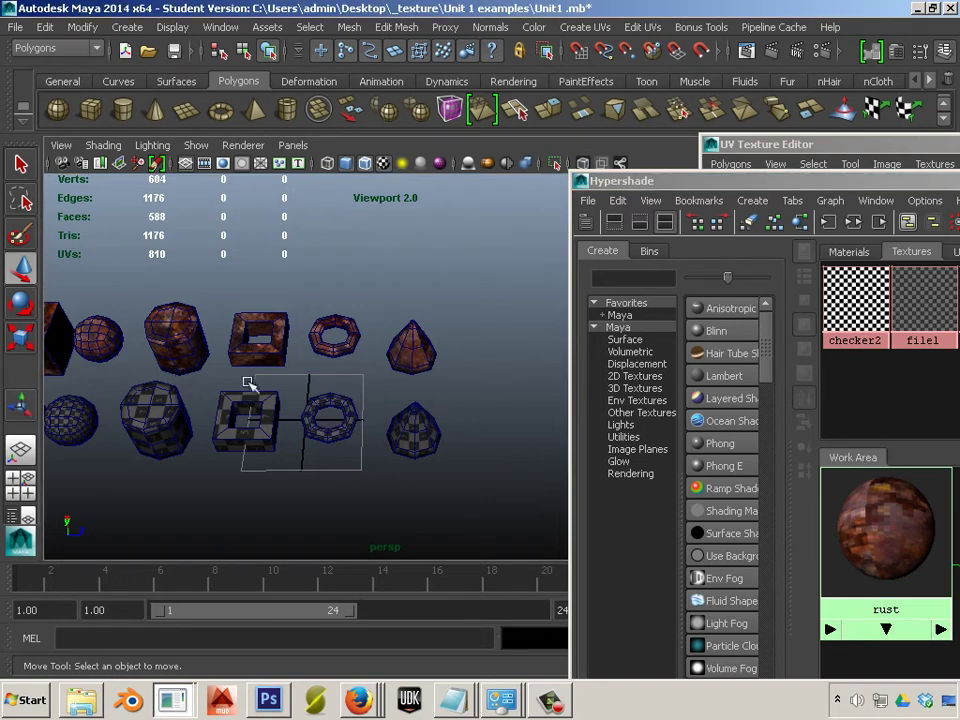
- Examine the rust texture up close on the back row's box and sphere
{"action": "middle_click_drag", "start_coordinate": [172, 364], "coordinate": [590, 398], "text": "alt"}
{"action": "right_click_drag", "start_coordinate": [372, 388], "coordinate": [475, 420], "text": "alt"}
{"action": "middle_click_drag", "start_coordinate": [334, 385], "coordinate": [293, 331], "text": "alt"}
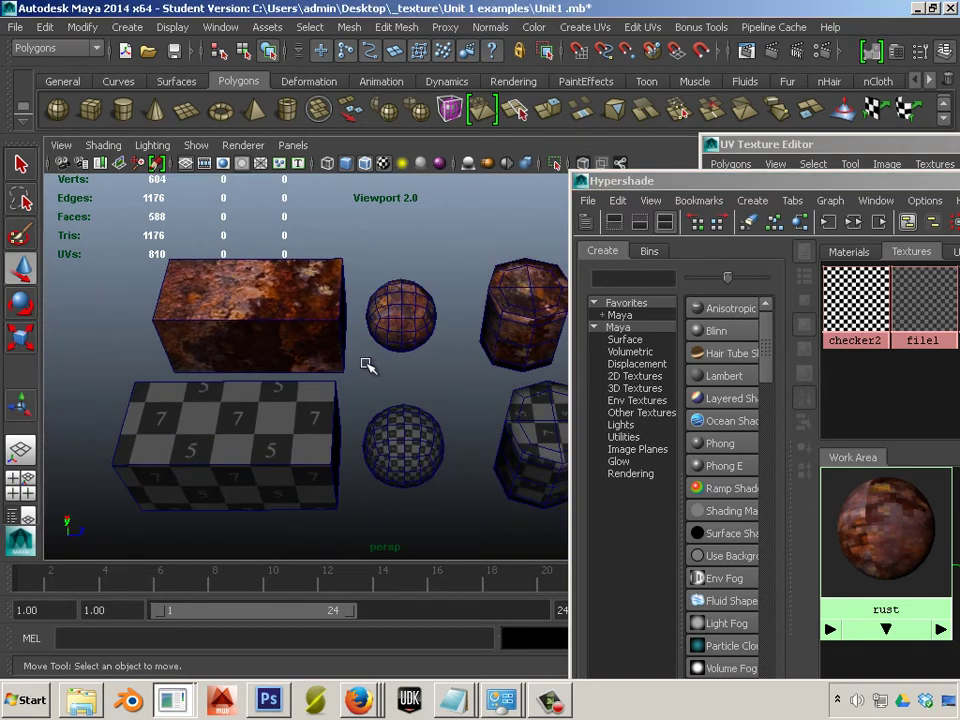
{"action": "left_click_drag", "start_coordinate": [340, 368], "coordinate": [255, 375], "text": "alt"}
{"action": "right_click_drag", "start_coordinate": [403, 398], "coordinate": [490, 415], "text": "alt"}
{"action": "middle_click_drag", "start_coordinate": [352, 406], "coordinate": [330, 462], "text": "alt"}
{"action": "right_click_drag", "start_coordinate": [420, 472], "coordinate": [519, 491], "text": "alt"}
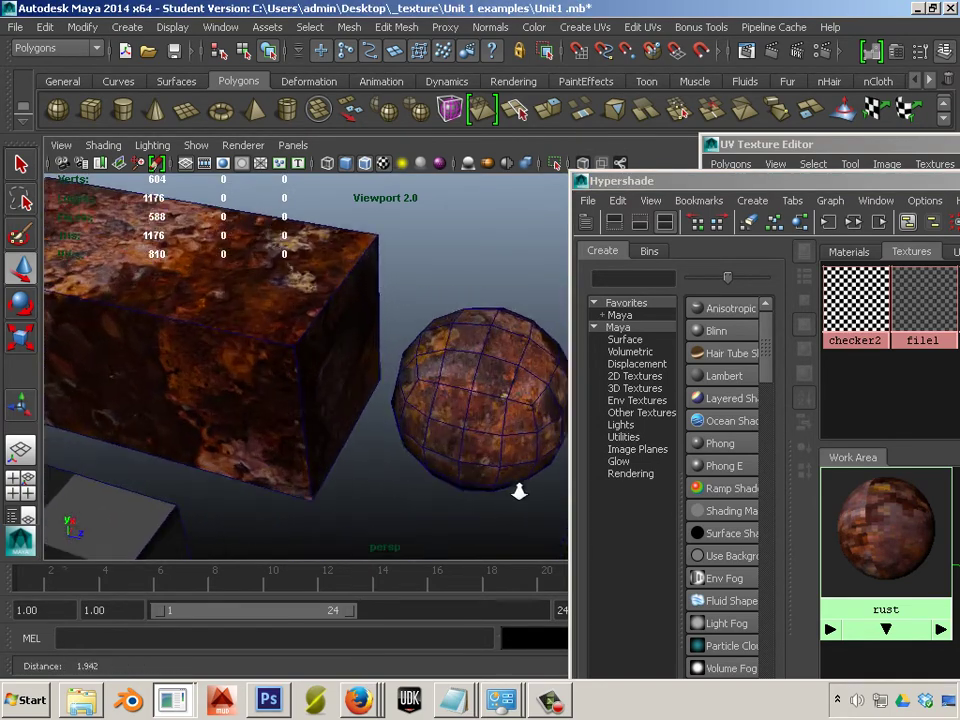
{"action": "middle_click_drag", "start_coordinate": [382, 444], "coordinate": [398, 462], "text": "alt"}
{"action": "right_click_drag", "start_coordinate": [364, 440], "coordinate": [549, 500], "text": "alt"}
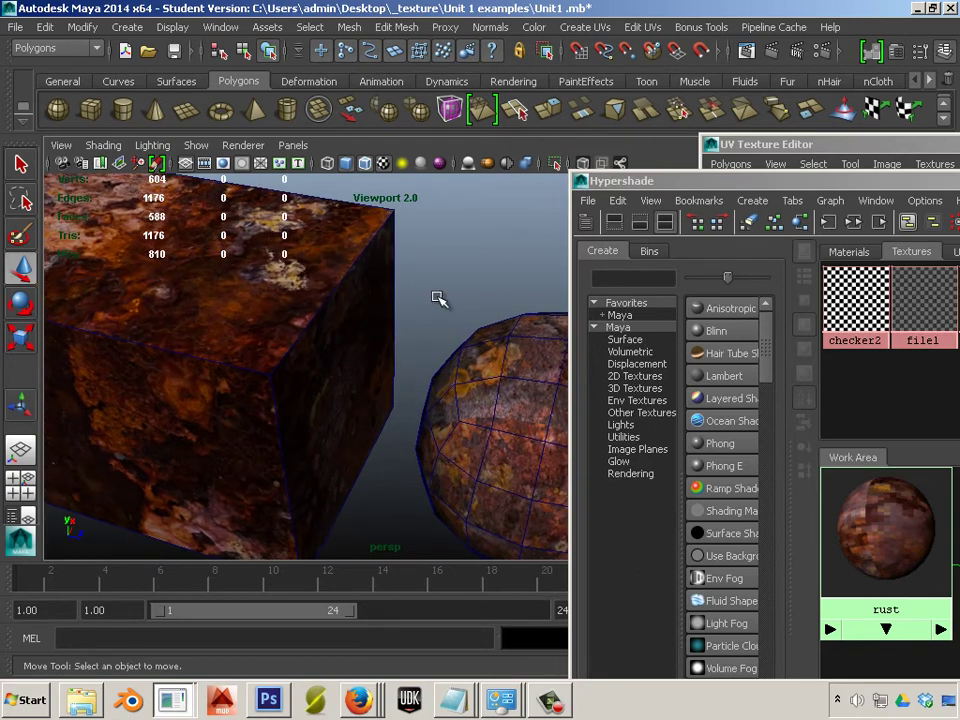
{"action": "left_click_drag", "start_coordinate": [418, 312], "coordinate": [275, 295], "text": "alt"}
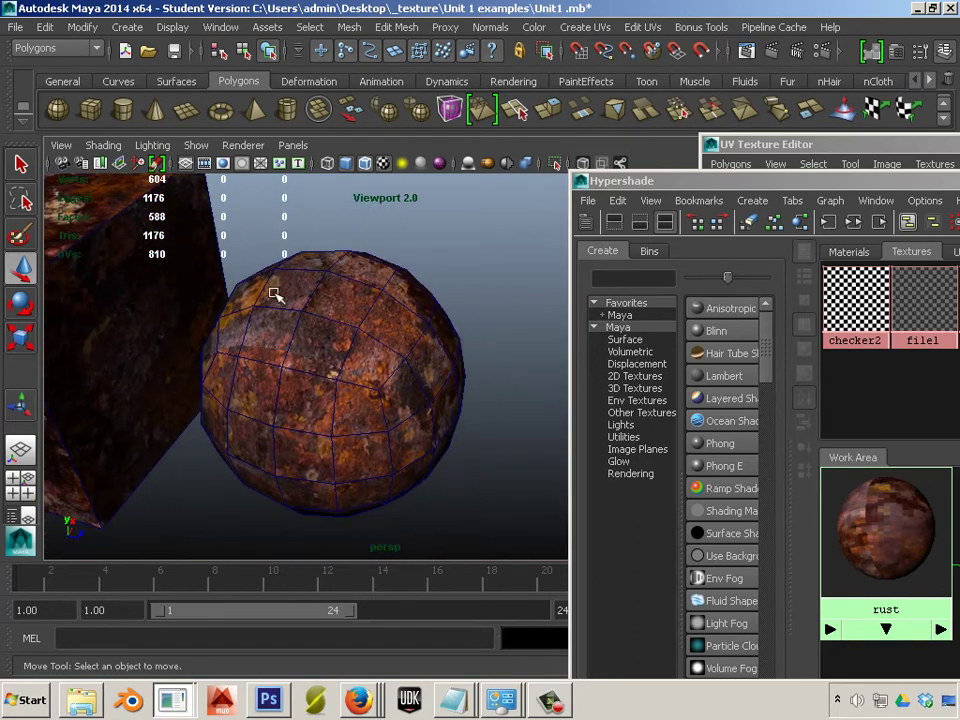
- Turn off the wireframe display on the shaded models
{"action": "mouse_move", "coordinate": [446, 315]}
{"action": "right_mouse_down"}
{"action": "mouse_move", "coordinate": [440, 308]}
{"action": "mouse_move", "coordinate": [514, 285]}
{"action": "right_mouse_up"}
{"action": "left_click", "coordinate": [103, 148]}
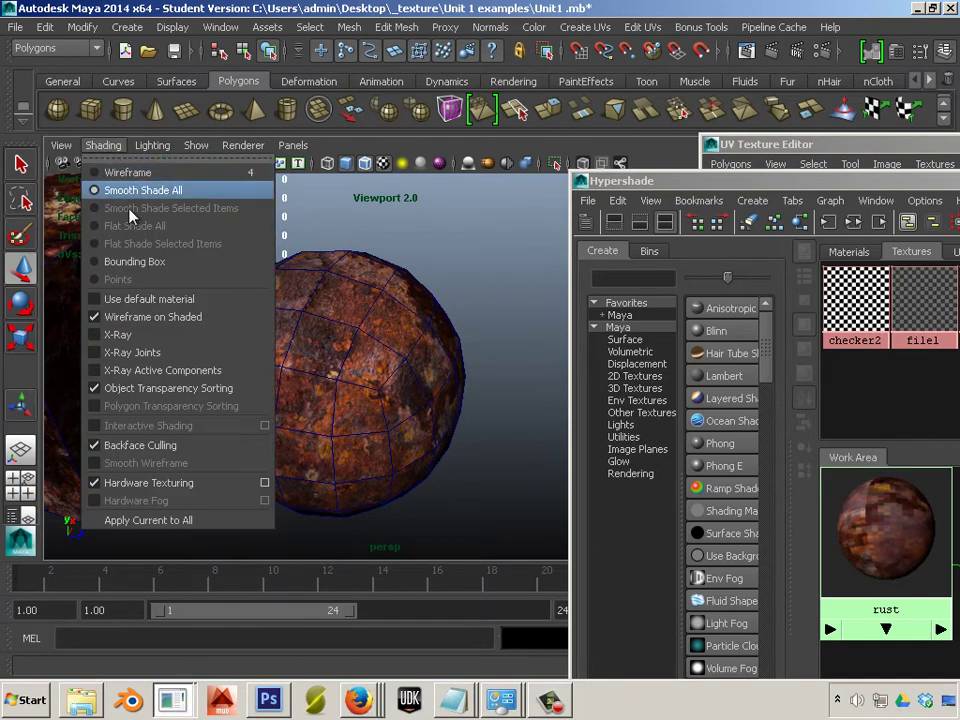
{"action": "left_click", "coordinate": [135, 315]}
- Examine the rust sphere from several angles for texture seams and compare its texture scale with the box beside it
{"action": "right_click_drag", "start_coordinate": [495, 311], "coordinate": [519, 388], "text": "alt"}
{"action": "left_click_drag", "start_coordinate": [519, 388], "coordinate": [430, 372], "text": "alt"}
{"action": "middle_click_drag", "start_coordinate": [430, 372], "coordinate": [277, 334], "text": "alt"}
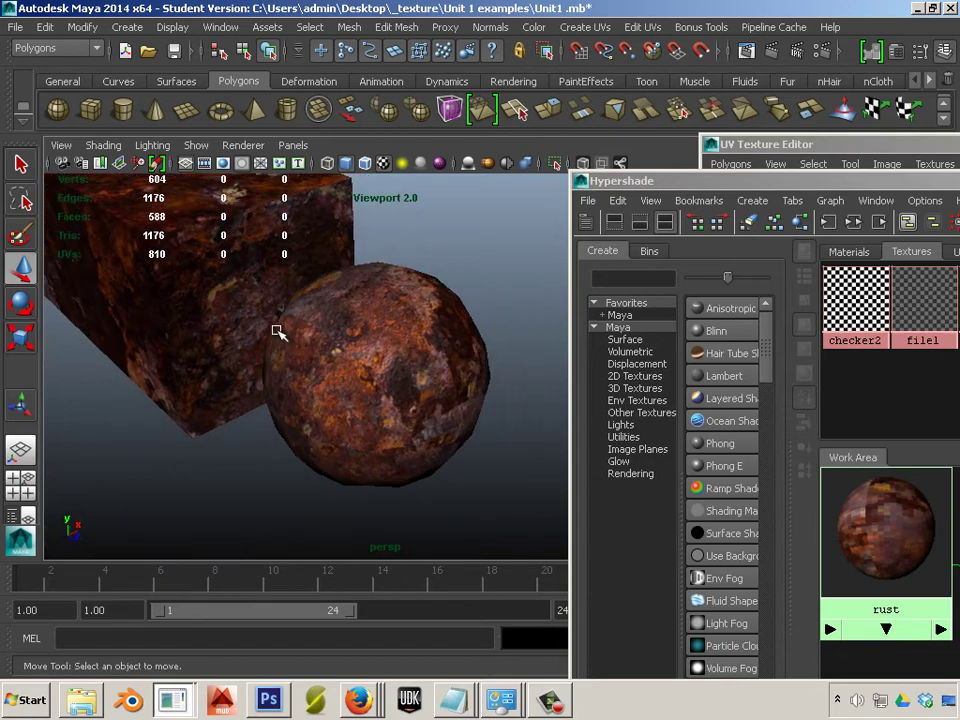
{"action": "left_click_drag", "start_coordinate": [277, 334], "coordinate": [253, 328], "text": "alt"}
{"action": "middle_click_drag", "start_coordinate": [253, 328], "coordinate": [525, 488], "text": "alt"}
{"action": "left_click_drag", "start_coordinate": [375, 429], "coordinate": [369, 418], "text": "alt"}
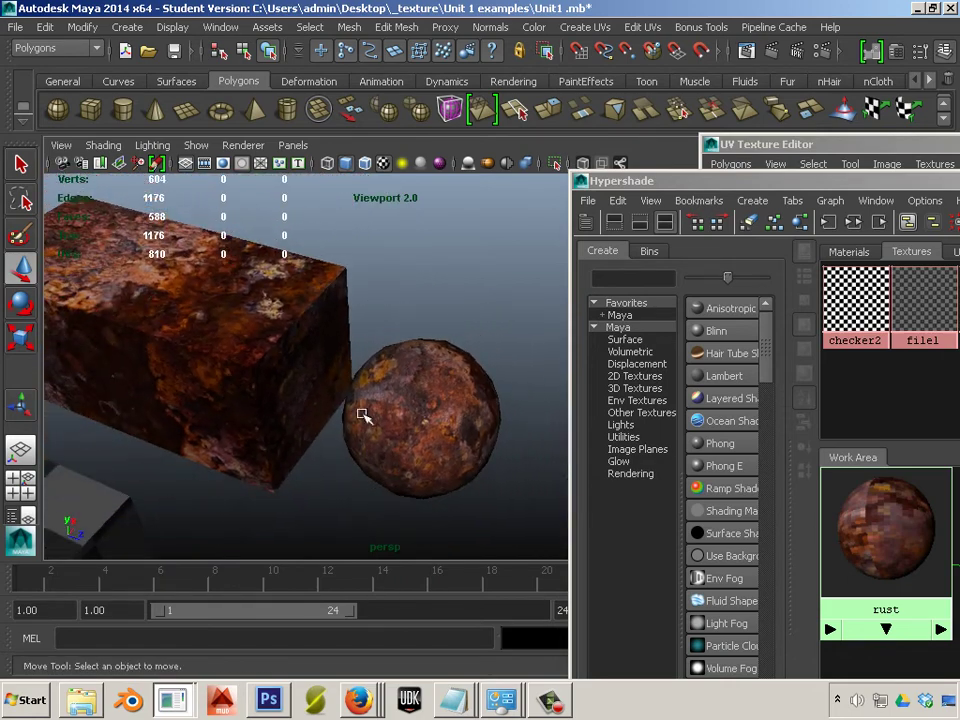
{"action": "middle_click_drag", "start_coordinate": [369, 418], "coordinate": [169, 358], "text": "alt"}
{"action": "left_click_drag", "start_coordinate": [169, 358], "coordinate": [234, 403], "text": "alt"}
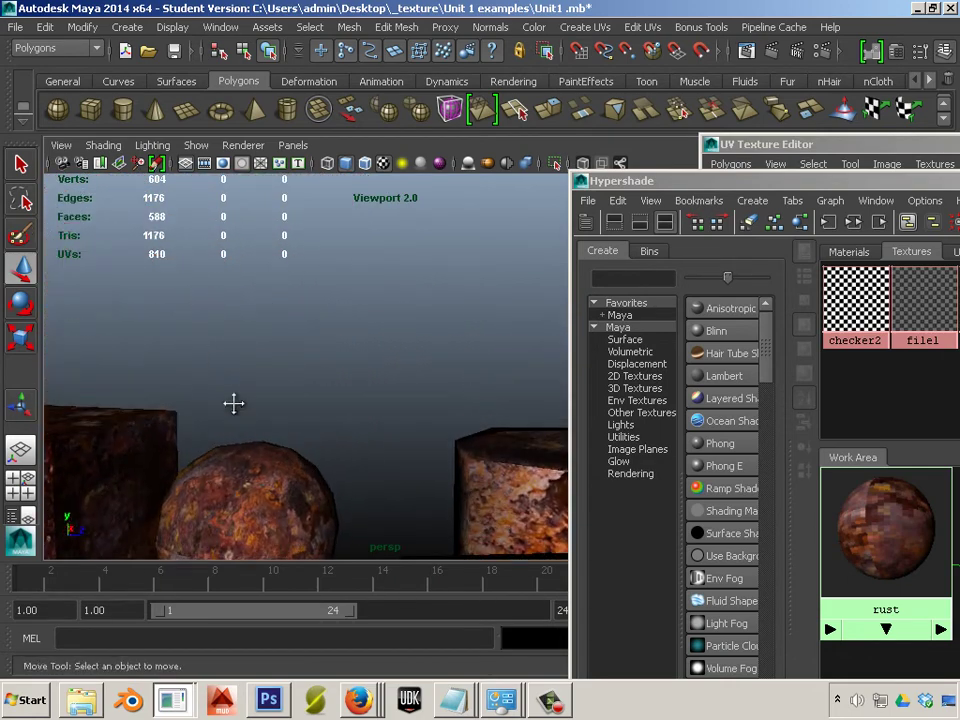
{"action": "right_click_drag", "start_coordinate": [234, 403], "coordinate": [331, 387], "text": "alt"}
{"action": "left_click_drag", "start_coordinate": [331, 388], "coordinate": [422, 330], "text": "alt"}
{"action": "scroll", "coordinate": [306, 308], "scroll_direction": "up", "scroll_amount": 1}
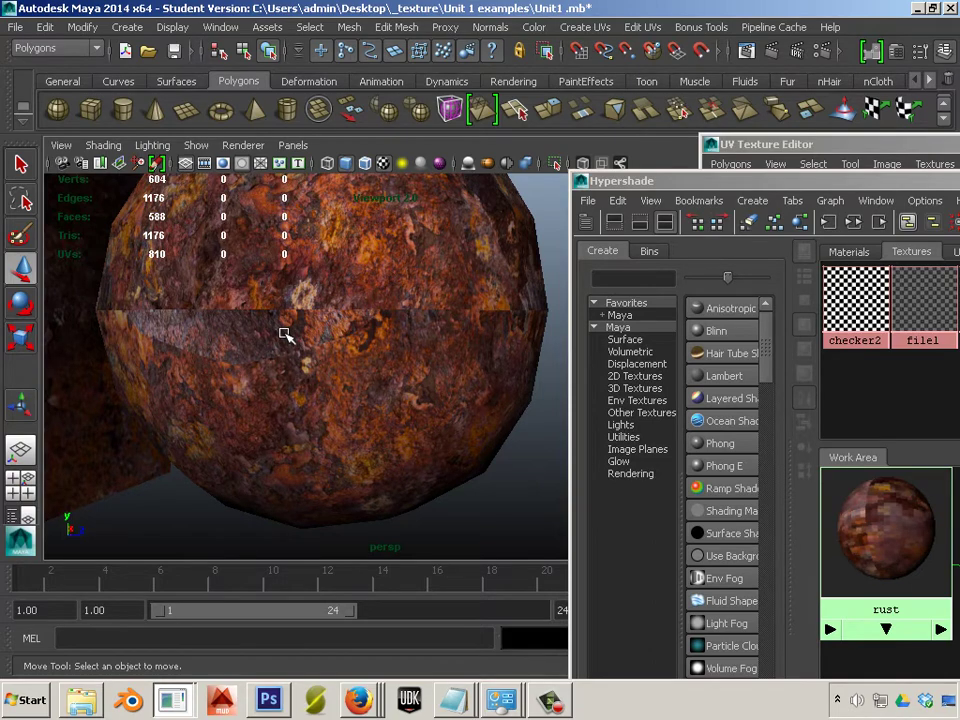
{"action": "scroll", "coordinate": [285, 335], "scroll_direction": "down", "scroll_amount": 3}
{"action": "left_click_drag", "start_coordinate": [340, 366], "coordinate": [435, 489], "text": "alt"}
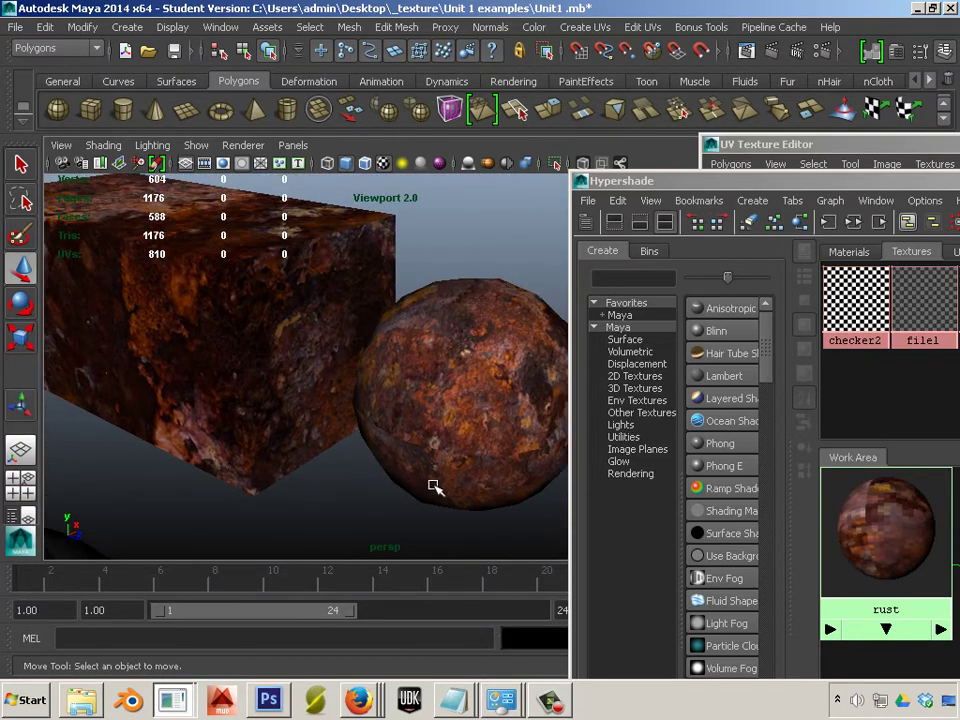
- Examine how the rust texture wraps around the square ring, torus and neighbouring models in the back row
{"action": "right_click_drag", "start_coordinate": [435, 489], "coordinate": [201, 394], "text": "alt"}
{"action": "middle_click_drag", "start_coordinate": [201, 394], "coordinate": [118, 364], "text": "alt"}
{"action": "left_click_drag", "start_coordinate": [118, 364], "coordinate": [132, 438], "text": "alt"}
{"action": "right_click_drag", "start_coordinate": [132, 438], "coordinate": [283, 356], "text": "alt"}
{"action": "left_click_drag", "start_coordinate": [283, 356], "coordinate": [360, 302], "text": "alt"}
{"action": "right_click_drag", "start_coordinate": [360, 302], "coordinate": [298, 315], "text": "alt"}
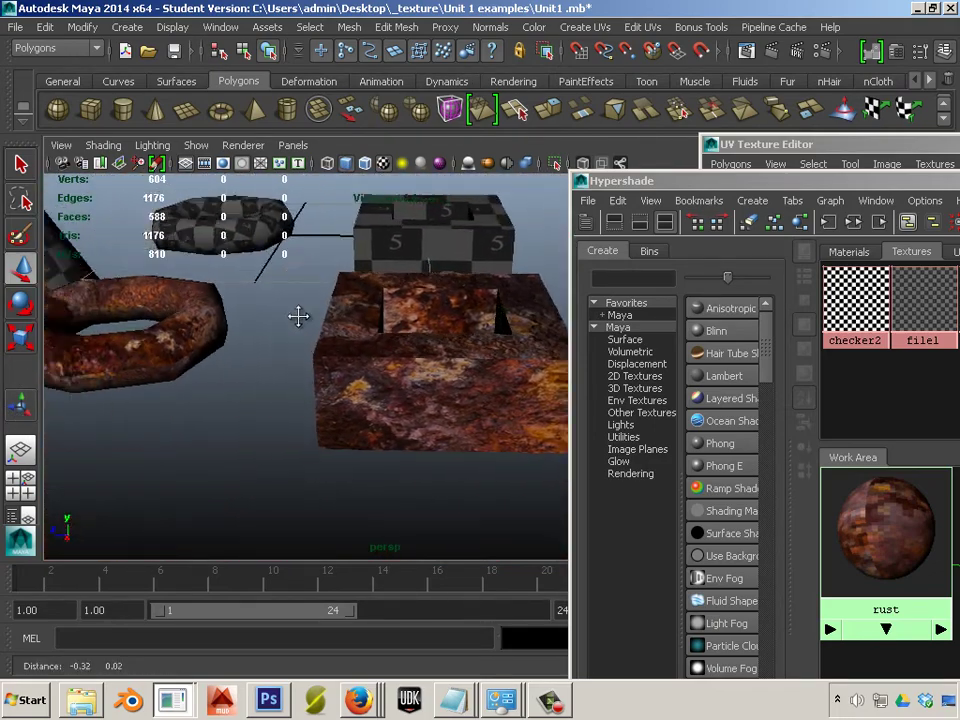
{"action": "left_click_drag", "start_coordinate": [298, 315], "coordinate": [384, 377], "text": "alt"}
{"action": "right_click_drag", "start_coordinate": [384, 377], "coordinate": [450, 418], "text": "alt"}
{"action": "left_click_drag", "start_coordinate": [450, 418], "coordinate": [514, 390], "text": "alt"}
{"action": "middle_click_drag", "start_coordinate": [514, 390], "coordinate": [500, 300], "text": "alt"}
{"action": "right_click_drag", "start_coordinate": [500, 300], "coordinate": [416, 332], "text": "alt"}
{"action": "middle_click_drag", "start_coordinate": [440, 348], "coordinate": [287, 326], "text": "alt"}
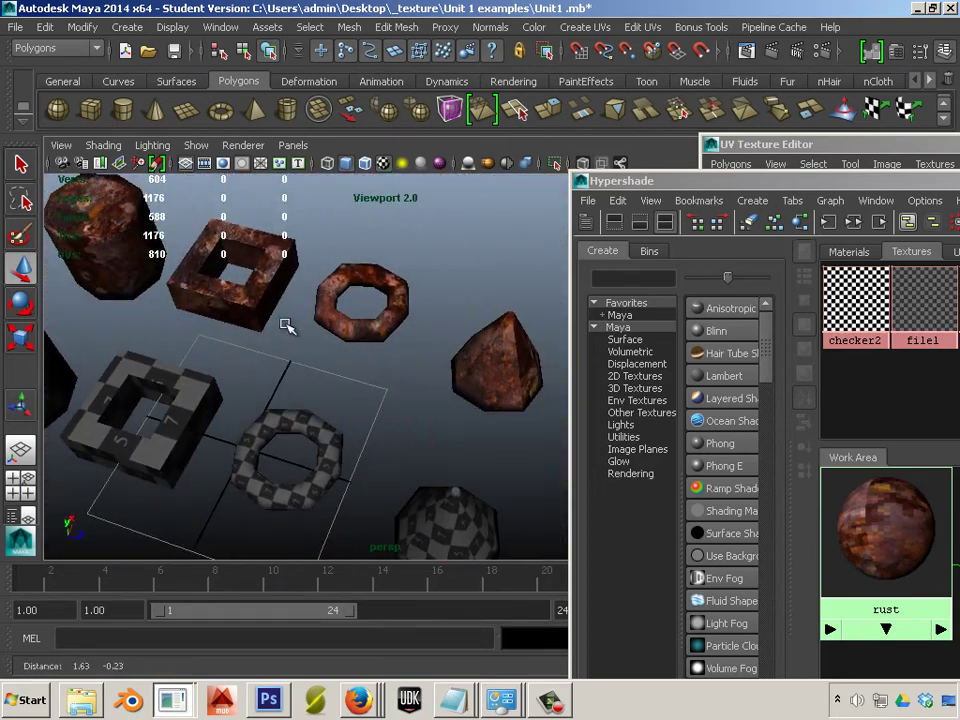
- Return to the rust sphere and inspect its texture detail at close range
{"action": "right_click_drag", "start_coordinate": [287, 326], "coordinate": [321, 345], "text": "alt"}
{"action": "middle_click_drag", "start_coordinate": [421, 387], "coordinate": [486, 357], "text": "alt"}
{"action": "left_click_drag", "start_coordinate": [486, 357], "coordinate": [171, 328], "text": "alt"}
{"action": "right_click_drag", "start_coordinate": [171, 328], "coordinate": [262, 467], "text": "alt"}
{"action": "middle_click_drag", "start_coordinate": [262, 467], "coordinate": [224, 486], "text": "alt"}
{"action": "right_click_drag", "start_coordinate": [224, 486], "coordinate": [540, 500], "text": "alt"}
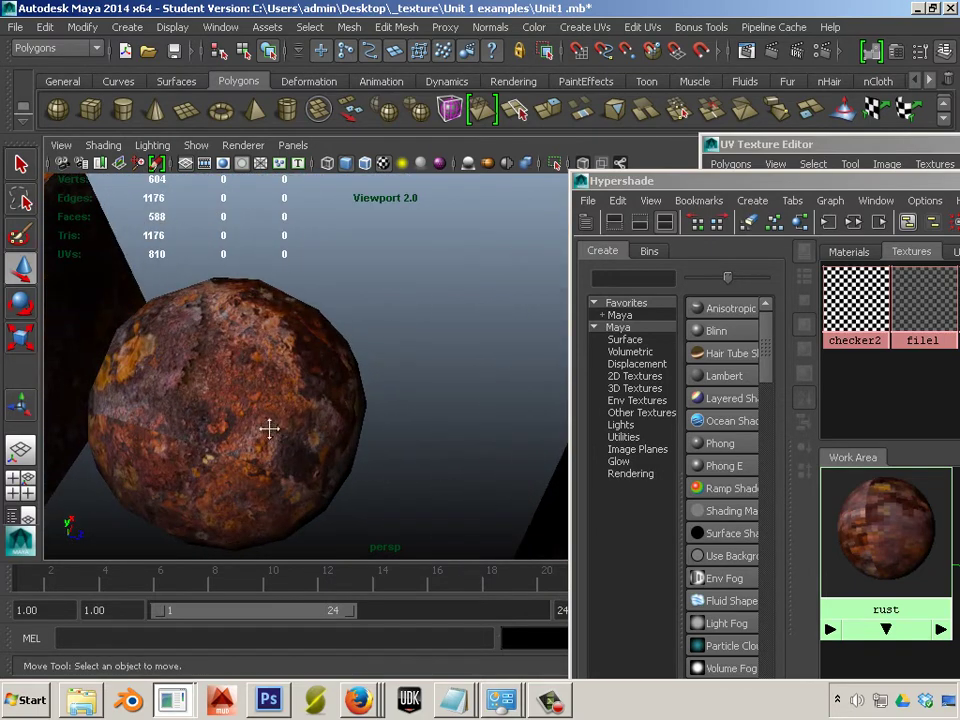
{"action": "middle_click_drag", "start_coordinate": [268, 431], "coordinate": [392, 385], "text": "alt"}
{"action": "right_click_drag", "start_coordinate": [409, 386], "coordinate": [140, 345], "text": "alt"}
- Compare with the checkered sphere, then select the rust sphere and show its UV shells in the UV Texture Editor
{"action": "middle_click_drag", "start_coordinate": [366, 380], "coordinate": [377, 173], "text": "alt"}
{"action": "left_click_drag", "start_coordinate": [243, 376], "coordinate": [427, 432], "text": "alt"}
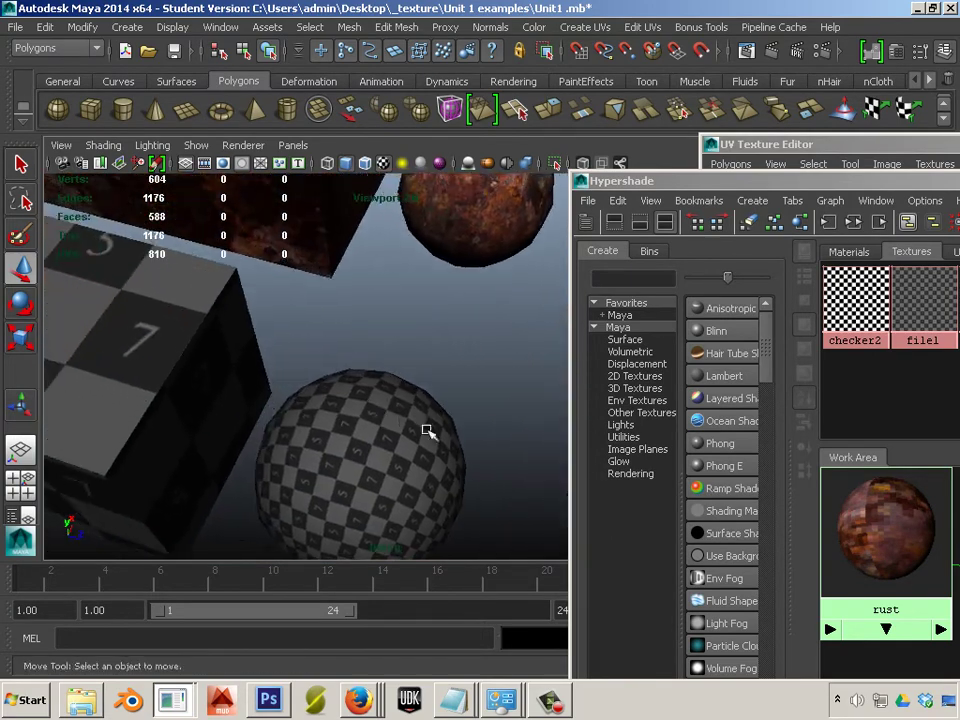
{"action": "left_click", "coordinate": [370, 452]}
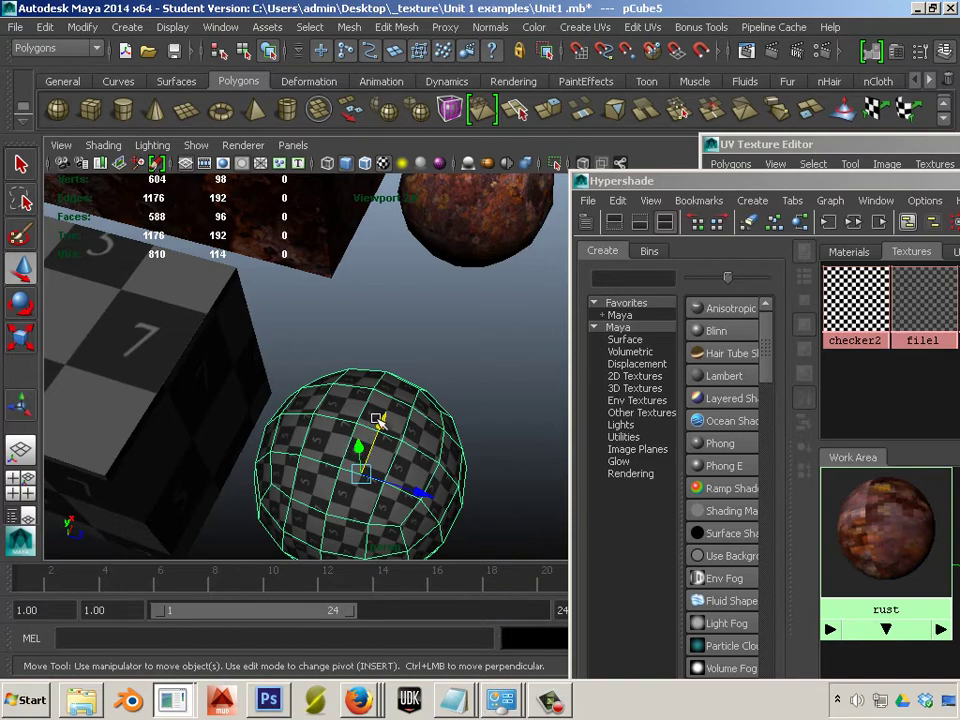
{"action": "left_click_drag", "start_coordinate": [393, 373], "coordinate": [486, 360], "text": "alt"}
{"action": "left_click", "coordinate": [467, 381]}
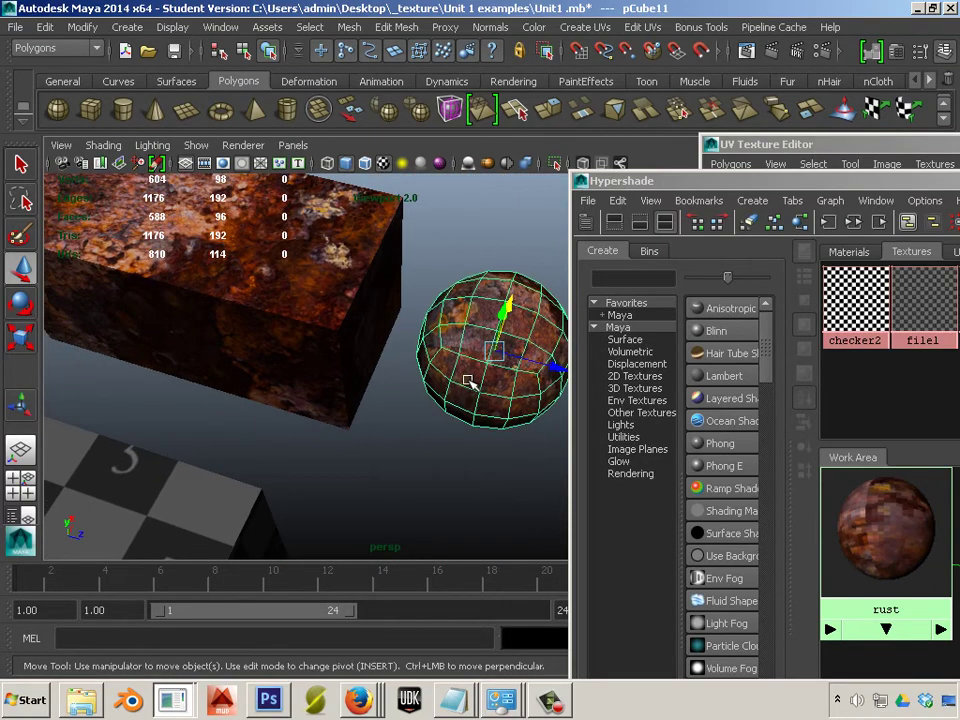
{"action": "left_click", "coordinate": [221, 27]}
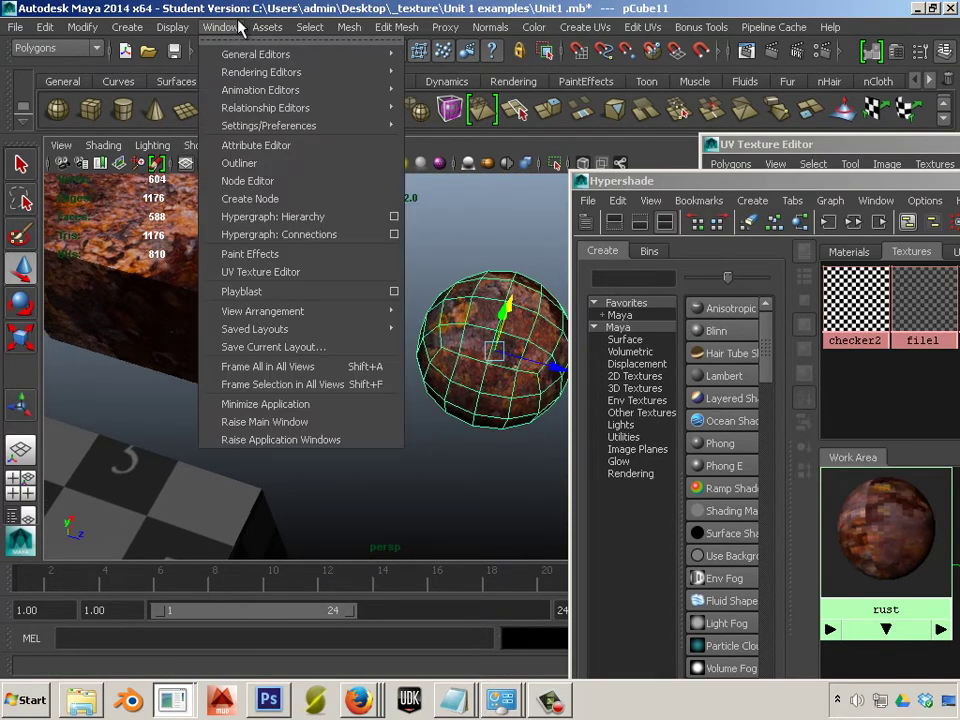
{"action": "left_click", "coordinate": [278, 272]}
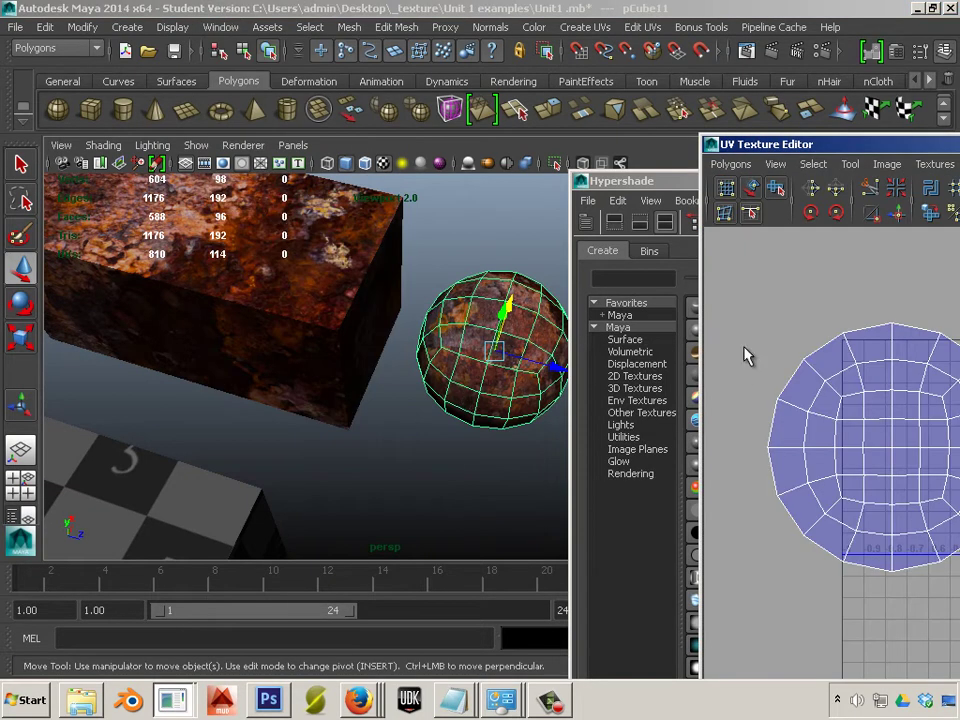
{"action": "left_click_drag", "start_coordinate": [818, 144], "coordinate": [290, 69]}
{"action": "scroll", "coordinate": [546, 396], "scroll_direction": "down", "scroll_amount": 2}
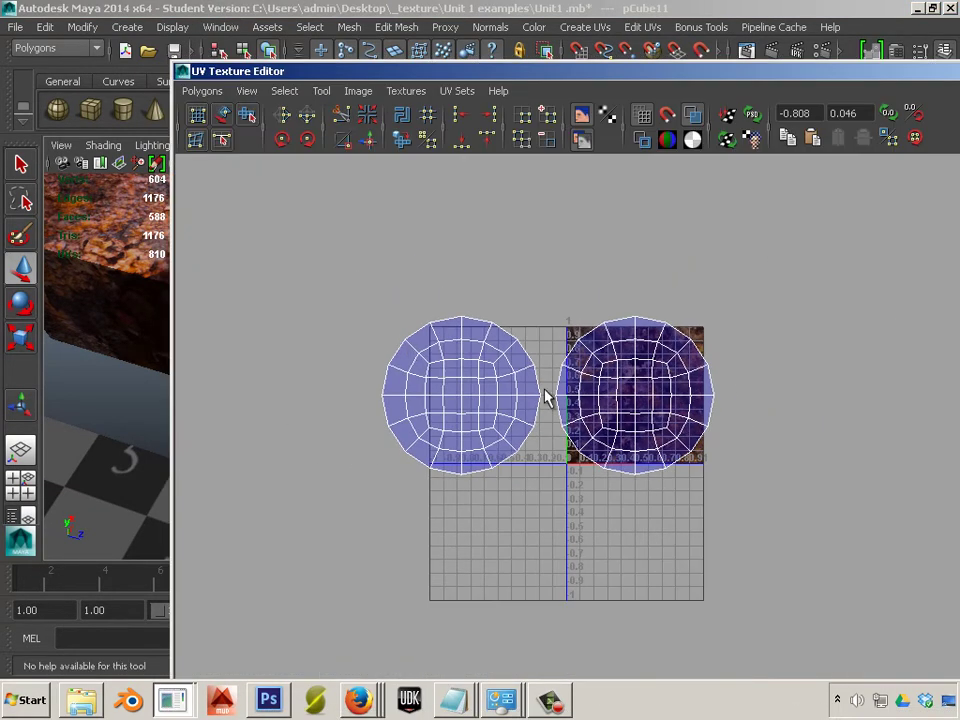
{"action": "middle_click_drag", "start_coordinate": [546, 396], "coordinate": [420, 384], "text": "alt"}
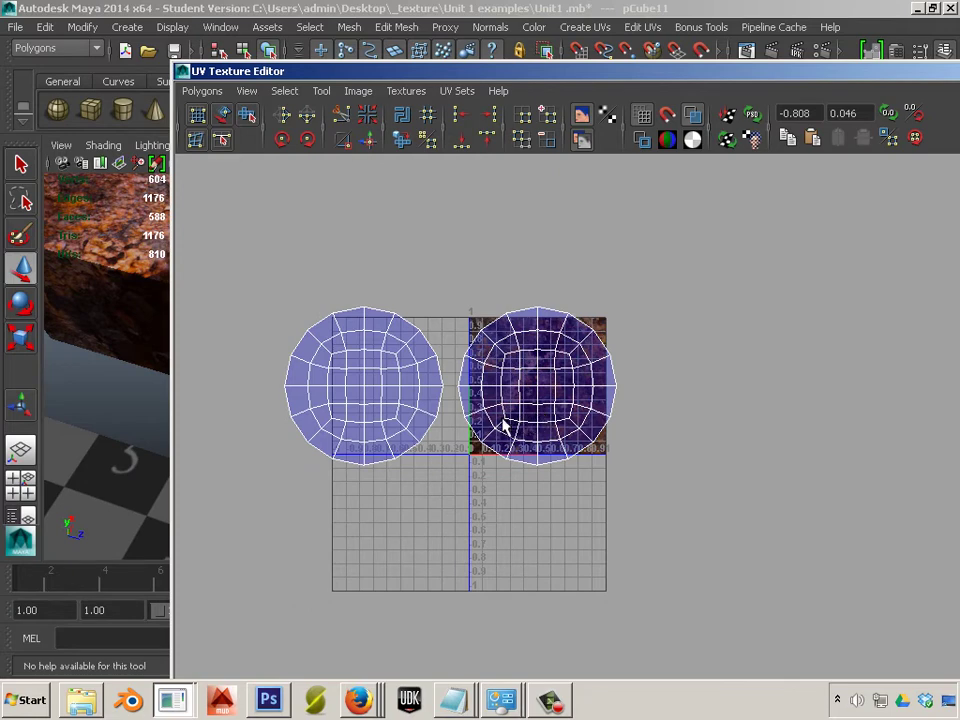
- Select all UVs of the rust sphere and scale them up uniformly well past the 0 to 1 texture space
{"action": "right_click_drag", "start_coordinate": [525, 415], "coordinate": [608, 403]}
{"action": "left_click_drag", "start_coordinate": [214, 272], "coordinate": [735, 581]}
{"action": "key", "text": "w"}
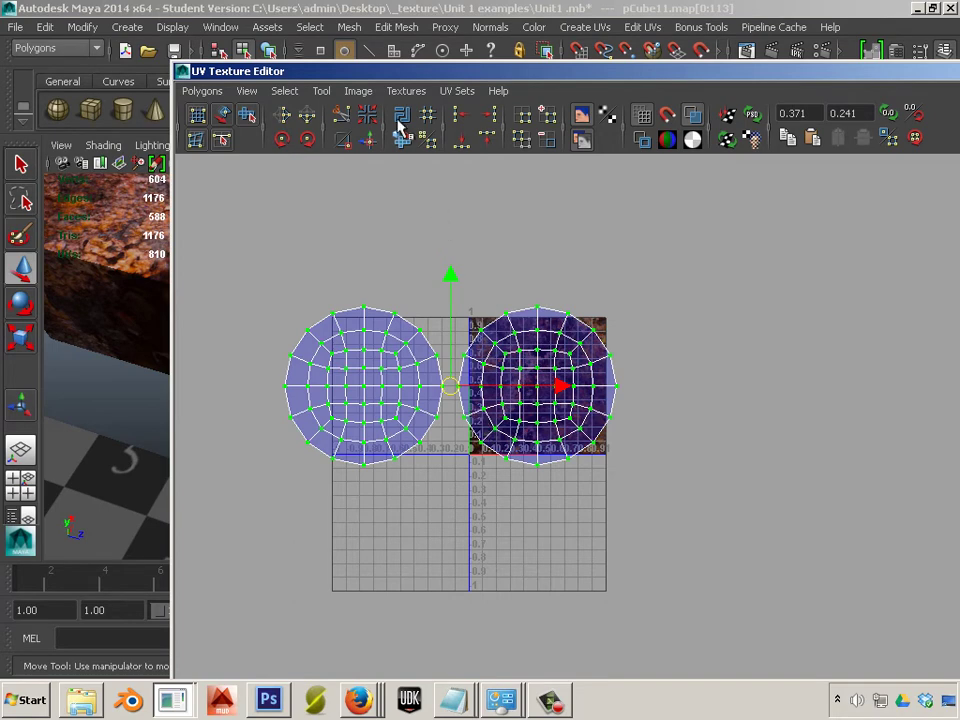
{"action": "left_click_drag", "start_coordinate": [381, 74], "coordinate": [752, 115]}
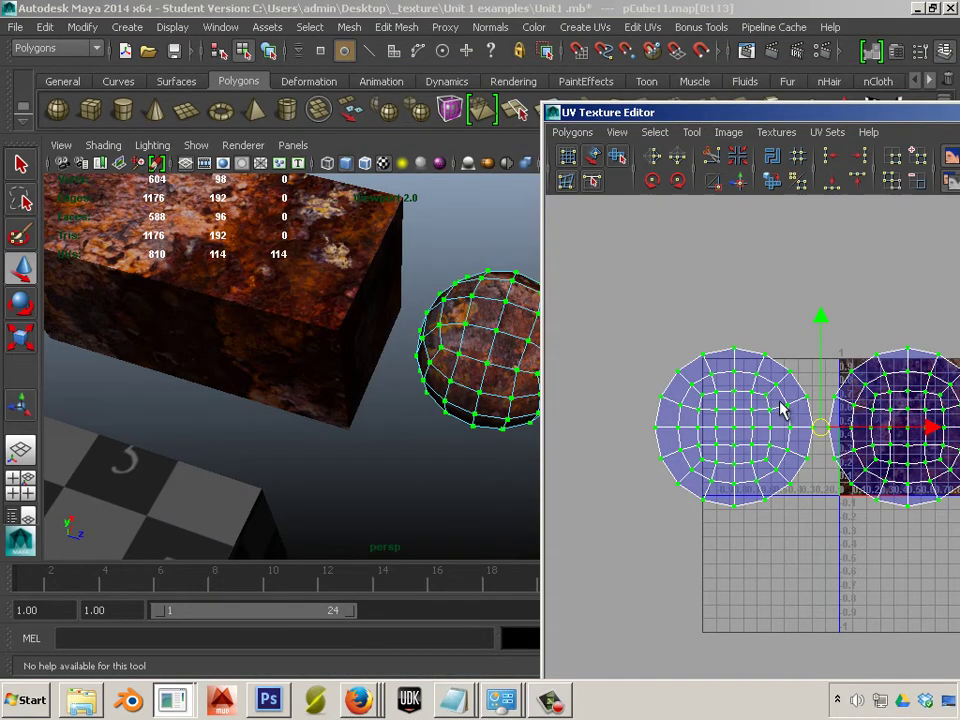
{"action": "key", "text": "r"}
{"action": "left_click_drag", "start_coordinate": [820, 428], "coordinate": [902, 467]}
{"action": "middle_click_drag", "start_coordinate": [357, 358], "coordinate": [205, 353], "text": "alt"}
{"action": "scroll", "coordinate": [315, 374], "scroll_direction": "up", "scroll_amount": 5}
{"action": "scroll", "coordinate": [310, 365], "scroll_direction": "up", "scroll_amount": 2}
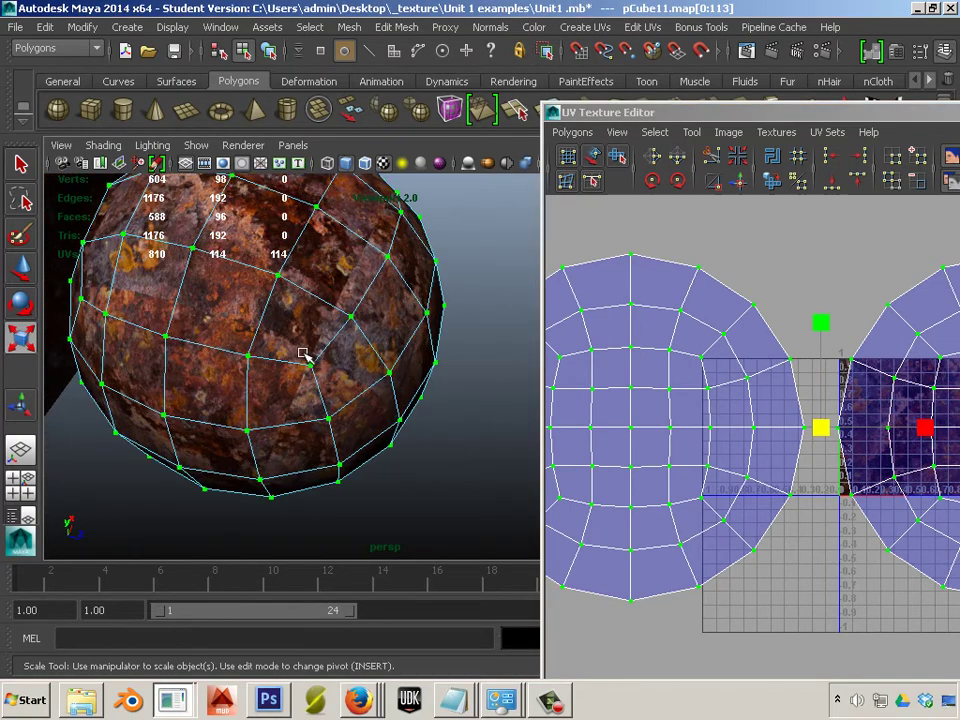
{"action": "scroll", "coordinate": [327, 364], "scroll_direction": "up", "scroll_amount": 2}
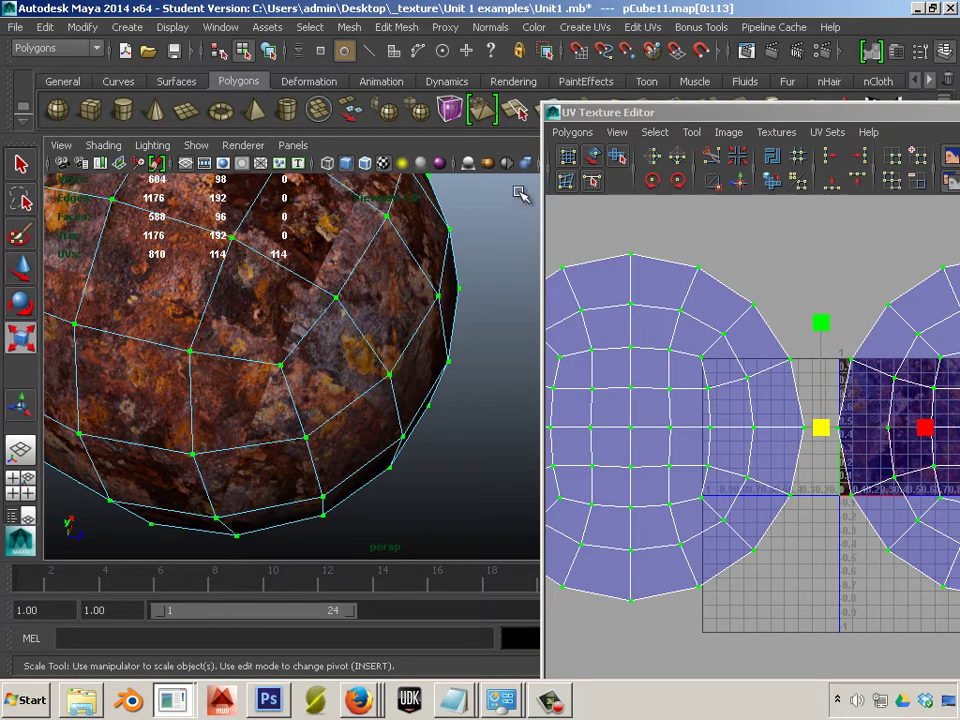
- Lay out the rust sphere's two UV shells automatically within the 0 to 1 texture space and check the texture on the model
{"action": "left_click", "coordinate": [572, 132]}
{"action": "left_click", "coordinate": [630, 545]}
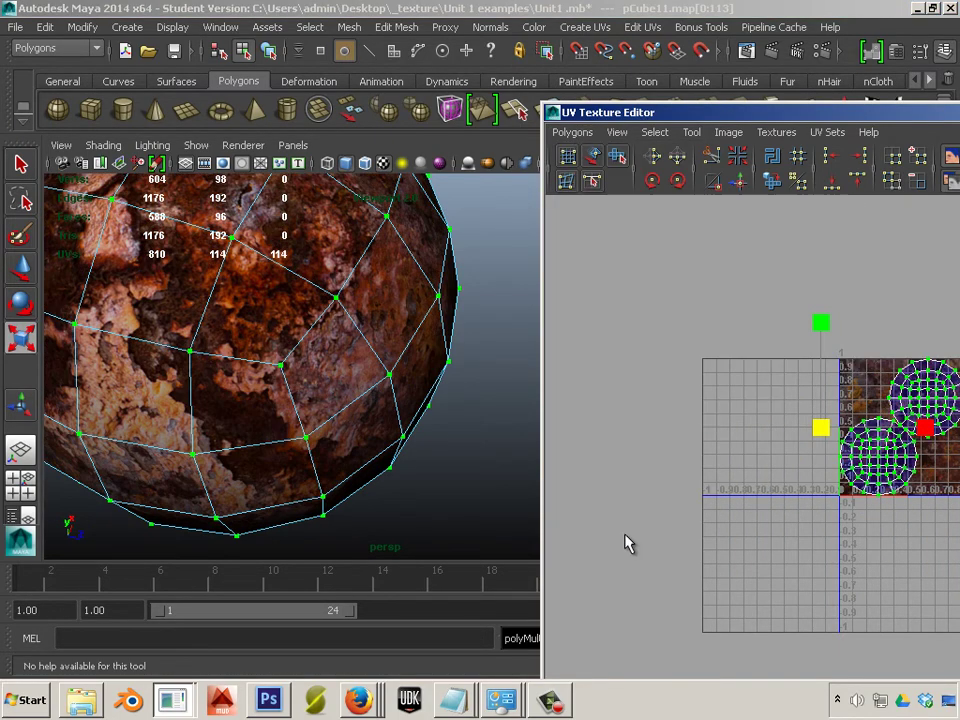
{"action": "left_click", "coordinate": [472, 438]}
{"action": "middle_click_drag", "start_coordinate": [386, 394], "coordinate": [495, 433], "text": "alt"}
{"action": "right_click_drag", "start_coordinate": [495, 433], "coordinate": [399, 403], "text": "alt"}
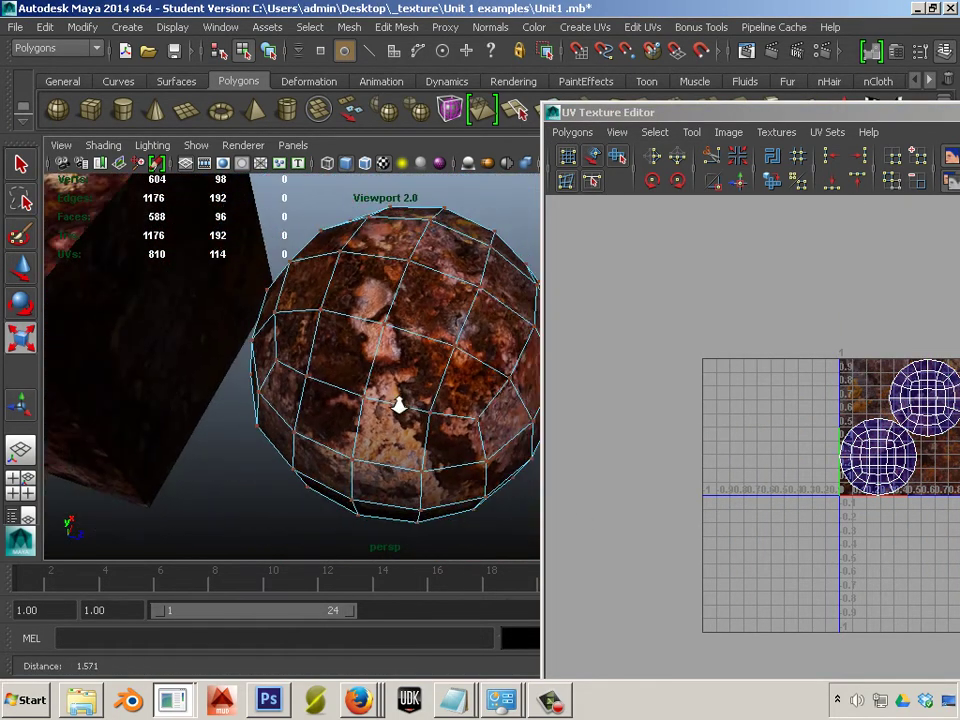
{"action": "left_click_drag", "start_coordinate": [399, 403], "coordinate": [370, 415], "text": "alt"}
{"action": "right_click_drag", "start_coordinate": [370, 415], "coordinate": [462, 438], "text": "alt"}
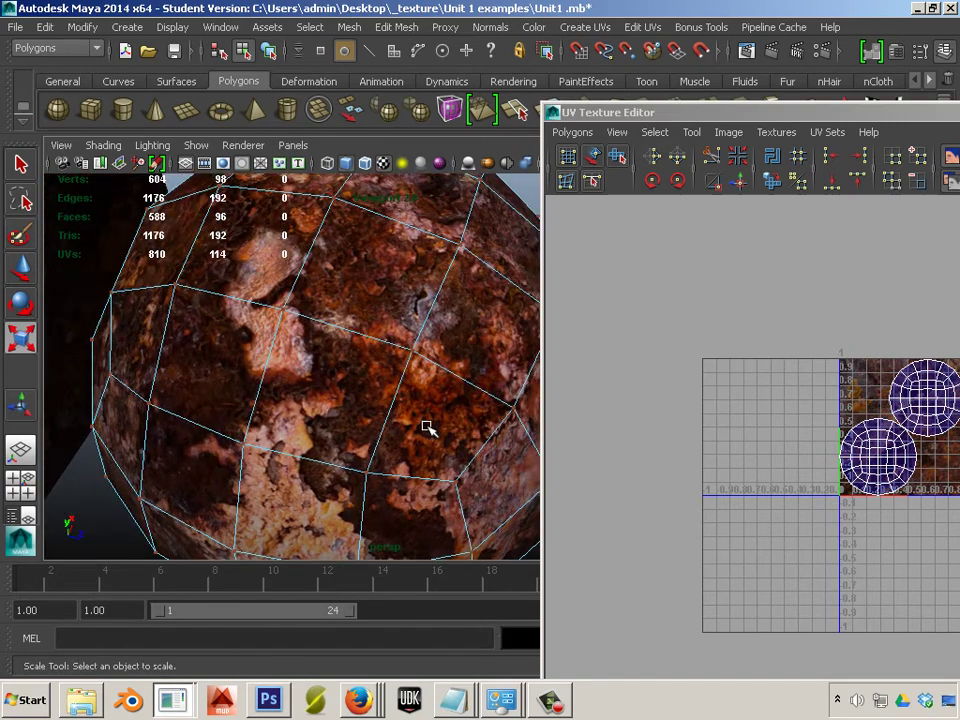
{"action": "scroll", "coordinate": [427, 428], "scroll_direction": "down", "scroll_amount": 5}
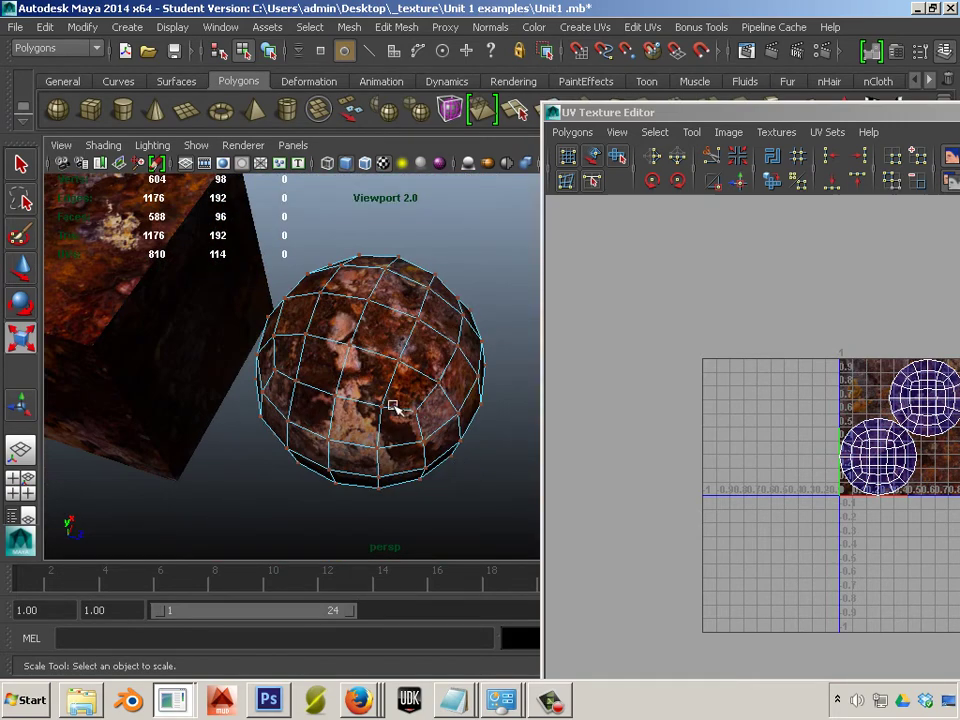
- Return the rust sphere to object mode and deselect it, bringing both rows of models back into view
{"action": "right_click_drag", "start_coordinate": [393, 407], "coordinate": [497, 334]}
{"action": "left_click", "coordinate": [595, 358]}
{"action": "left_click", "coordinate": [458, 384]}
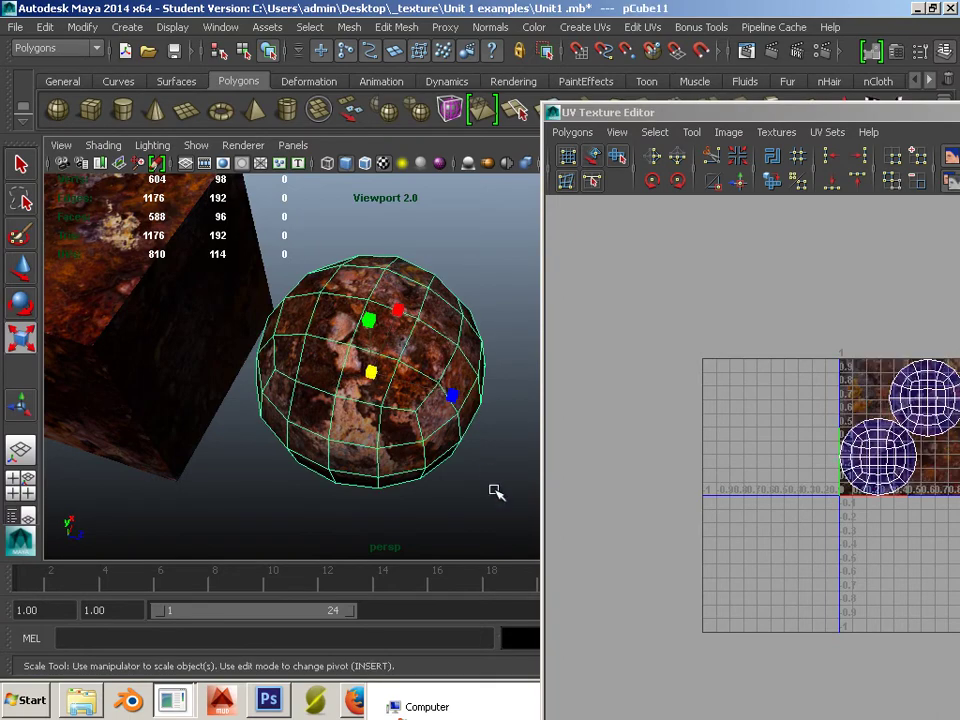
{"action": "left_click", "coordinate": [497, 491]}
{"action": "left_click_drag", "start_coordinate": [490, 491], "coordinate": [370, 452], "text": "alt"}
{"action": "right_click_drag", "start_coordinate": [370, 452], "coordinate": [235, 352], "text": "alt"}
{"action": "middle_click_drag", "start_coordinate": [235, 352], "coordinate": [279, 390], "text": "alt"}
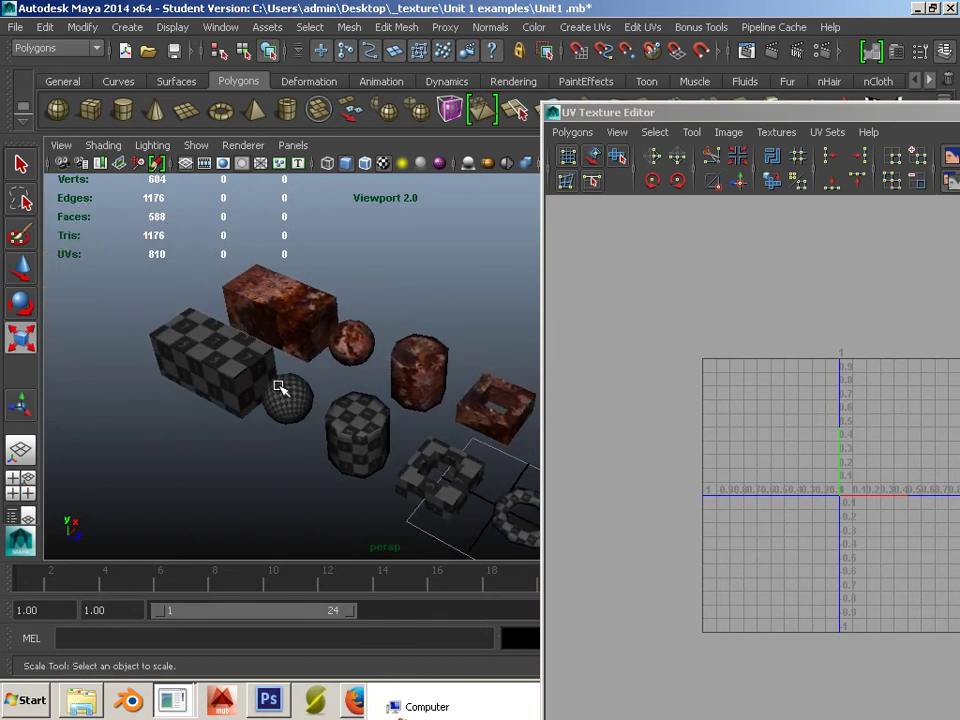
- Select the rust sphere and pick the nine UVs at the centre of its lower-left UV shell in the UV Texture Editor
{"action": "right_click_drag", "start_coordinate": [279, 390], "coordinate": [556, 474], "text": "alt"}
{"action": "middle_click_drag", "start_coordinate": [403, 420], "coordinate": [373, 474], "text": "alt"}
{"action": "left_click", "coordinate": [240, 354]}
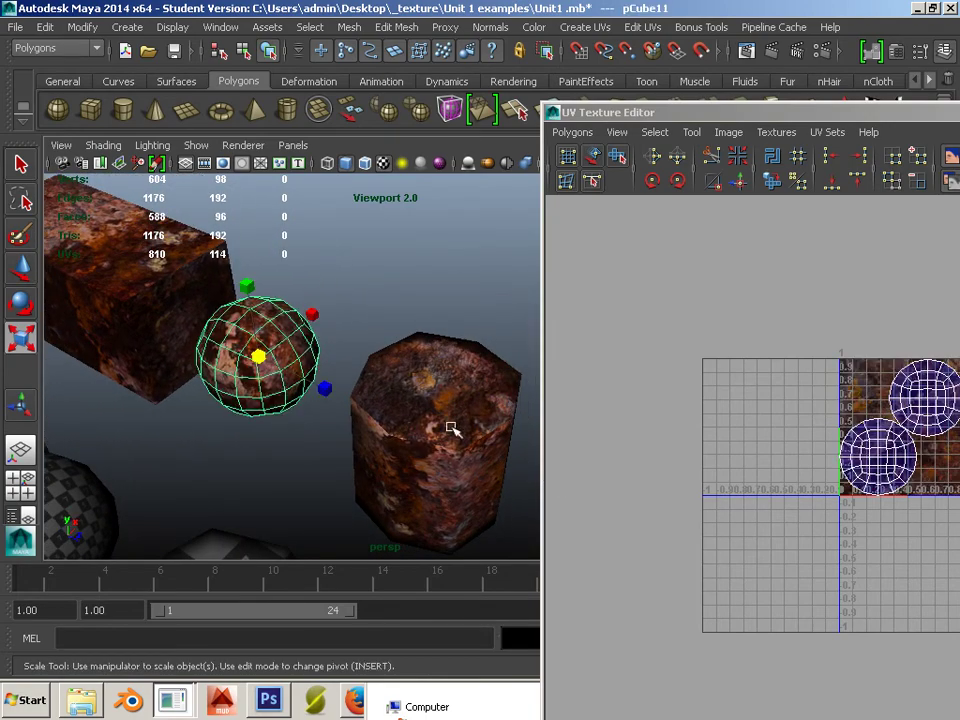
{"action": "scroll", "coordinate": [843, 490], "scroll_direction": "up", "scroll_amount": 5}
{"action": "middle_click_drag", "start_coordinate": [643, 403], "coordinate": [754, 431], "text": "alt"}
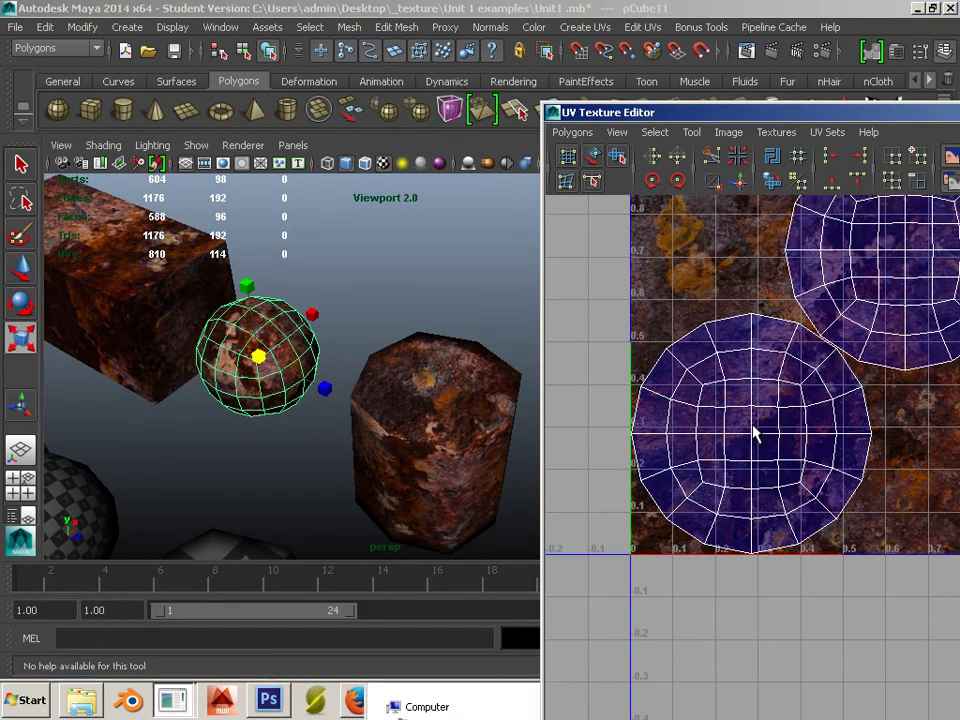
{"action": "right_click_drag", "start_coordinate": [754, 431], "coordinate": [812, 430]}
{"action": "left_click_drag", "start_coordinate": [718, 399], "coordinate": [815, 480]}
- Try scaling the rust sphere's nine central UVs uniformly up and down, checking how the texture stretches on the matching faces
{"action": "left_click_drag", "start_coordinate": [465, 397], "coordinate": [414, 274], "text": "alt"}
{"action": "right_click_drag", "start_coordinate": [402, 250], "coordinate": [440, 265], "text": "alt"}
{"action": "middle_click_drag", "start_coordinate": [297, 326], "coordinate": [438, 306], "text": "alt"}
{"action": "right_click_drag", "start_coordinate": [485, 346], "coordinate": [600, 368], "text": "alt"}
{"action": "middle_click_drag", "start_coordinate": [515, 328], "coordinate": [464, 362], "text": "alt"}
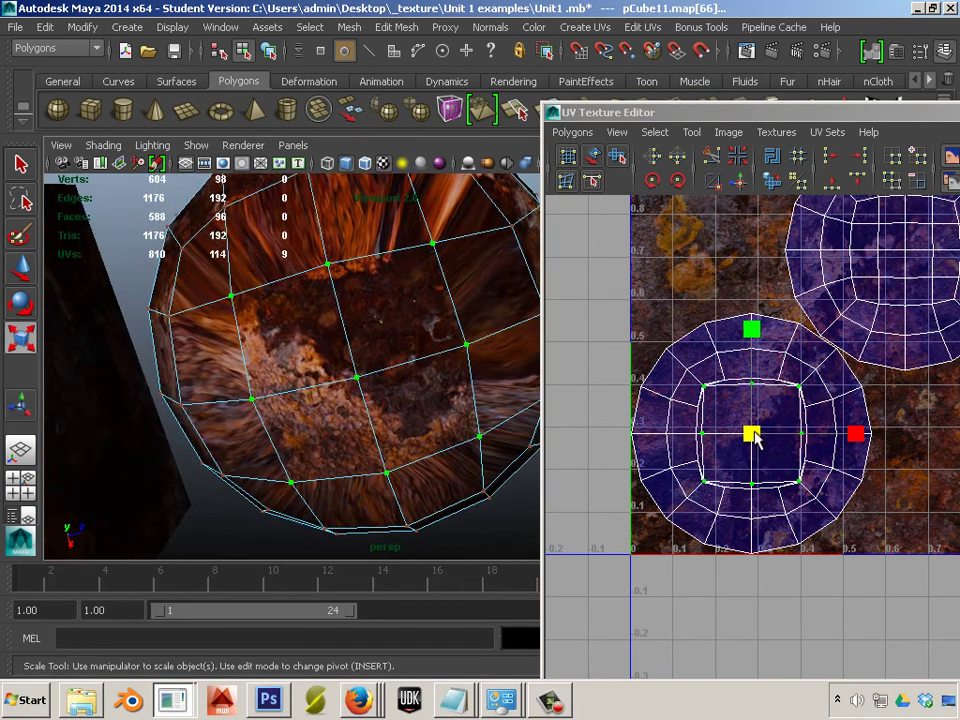
{"action": "left_click_drag", "start_coordinate": [755, 440], "coordinate": [683, 446]}
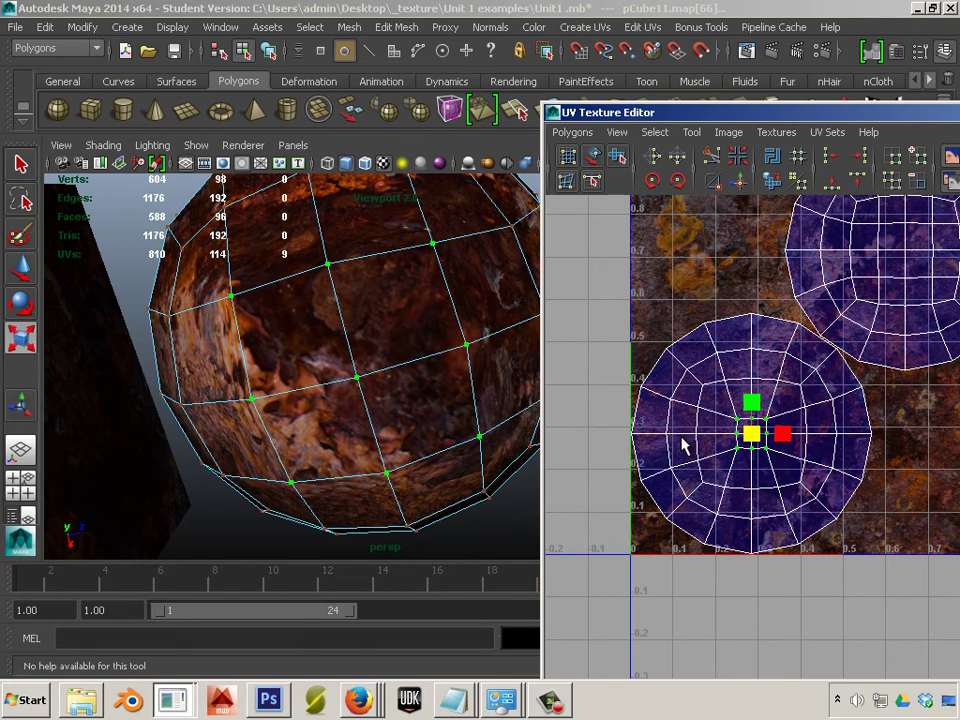
{"action": "mouse_move", "coordinate": [376, 372]}
{"action": "left_mouse_down", "text": "alt"}
{"action": "mouse_move", "coordinate": [358, 407]}
{"action": "mouse_move", "coordinate": [364, 375]}
{"action": "left_mouse_up", "text": "alt"}
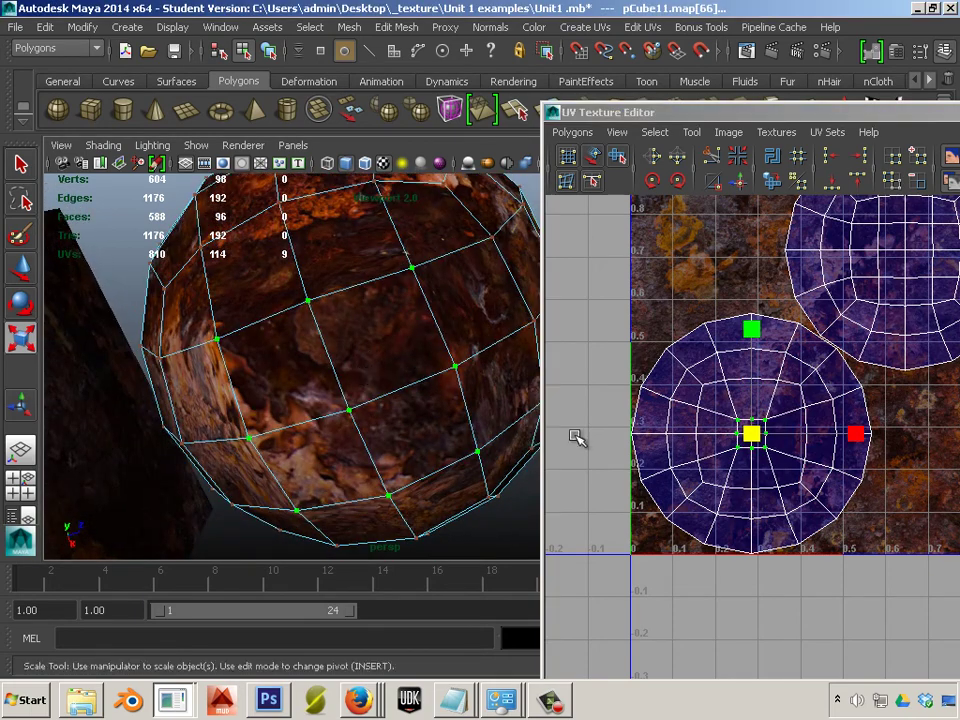
{"action": "left_click_drag", "start_coordinate": [749, 437], "coordinate": [857, 523]}
- Undo the test scaling of the rust sphere's central UVs and check the texture on the model
{"action": "key", "text": "ctrl+z"}
{"action": "key", "text": "ctrl+z"}
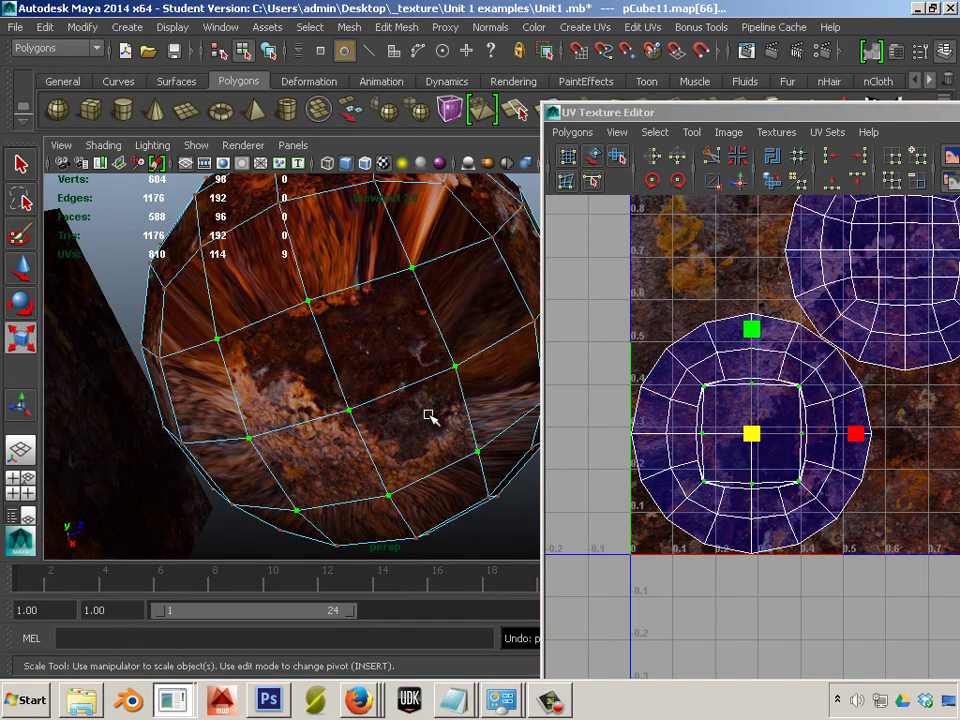
{"action": "left_click_drag", "start_coordinate": [427, 414], "coordinate": [388, 356], "text": "alt"}
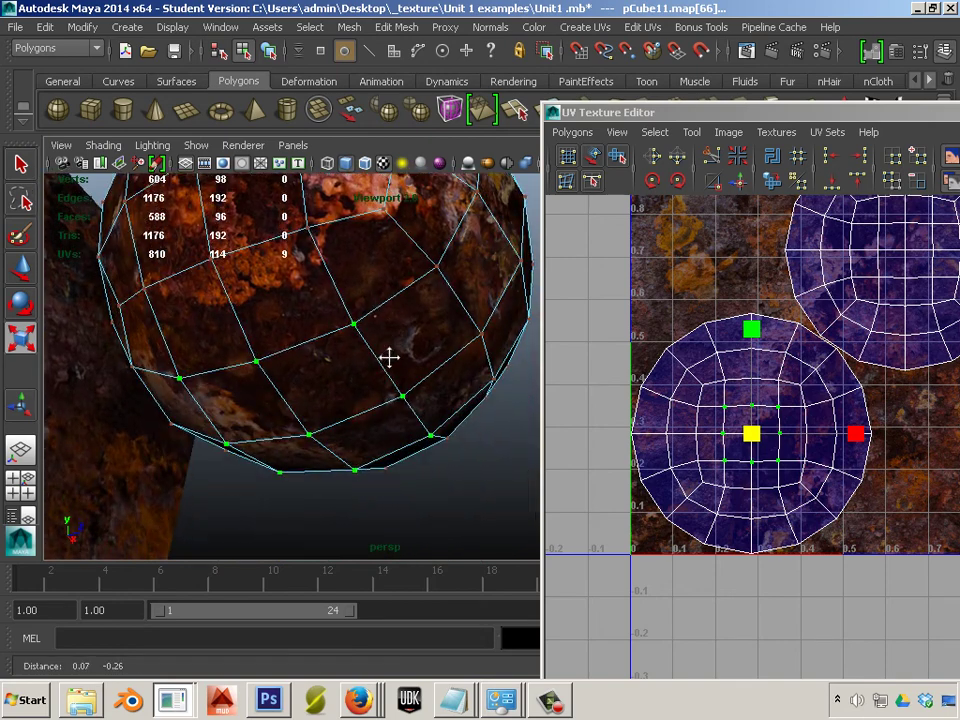
- Leave UV editing on the rust sphere and select the rust box in object mode, with both rows of models in view
{"action": "right_click_drag", "start_coordinate": [388, 356], "coordinate": [189, 326], "text": "alt"}
{"action": "left_click_drag", "start_coordinate": [189, 326], "coordinate": [395, 418], "text": "alt"}
{"action": "middle_click_drag", "start_coordinate": [190, 366], "coordinate": [405, 396], "text": "alt"}
{"action": "right_click_drag", "start_coordinate": [405, 396], "coordinate": [220, 364], "text": "alt"}
{"action": "middle_click_drag", "start_coordinate": [343, 366], "coordinate": [211, 348], "text": "alt"}
{"action": "left_click_drag", "start_coordinate": [212, 348], "coordinate": [204, 347], "text": "alt"}
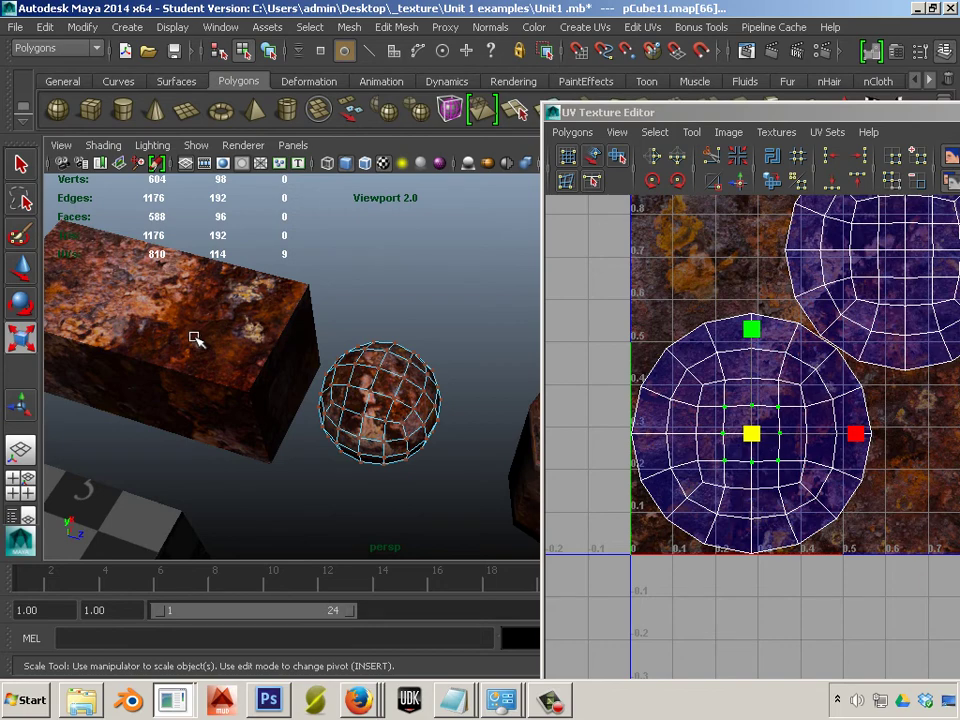
{"action": "right_click_drag", "start_coordinate": [232, 330], "coordinate": [317, 305]}
{"action": "right_click_drag", "start_coordinate": [363, 441], "coordinate": [161, 343], "text": "alt"}
{"action": "middle_click_drag", "start_coordinate": [161, 343], "coordinate": [339, 340], "text": "alt"}
{"action": "key", "text": "r"}
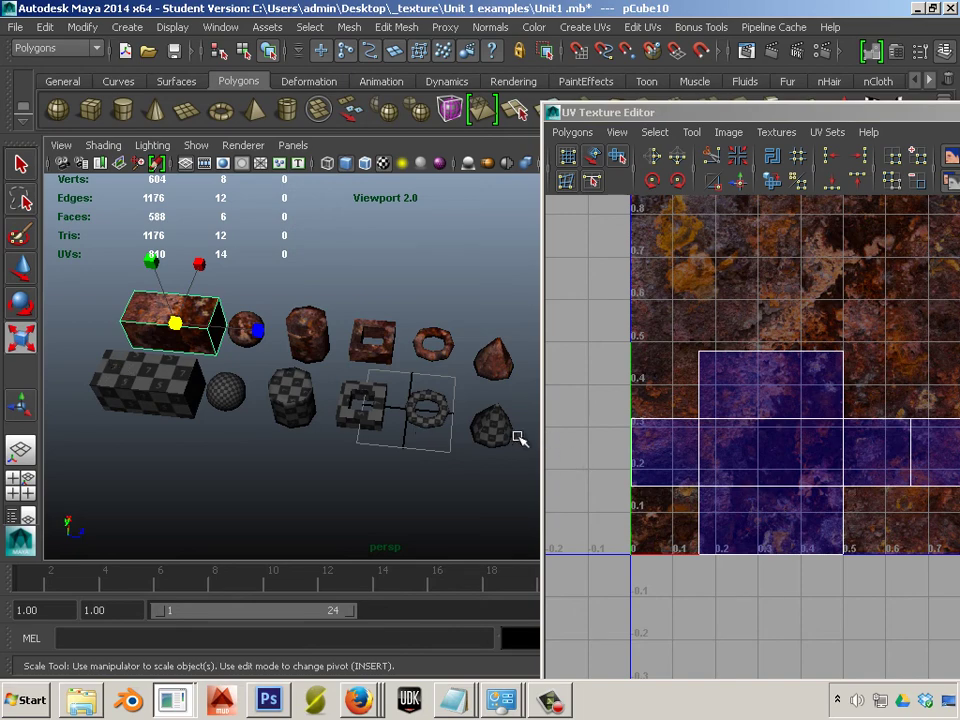
- Select the row of rust models, and finish with only the checkered cylinder selected to show its UV shells
{"action": "left_click_drag", "start_coordinate": [88, 231], "coordinate": [525, 358]}
{"action": "left_click", "coordinate": [284, 398]}
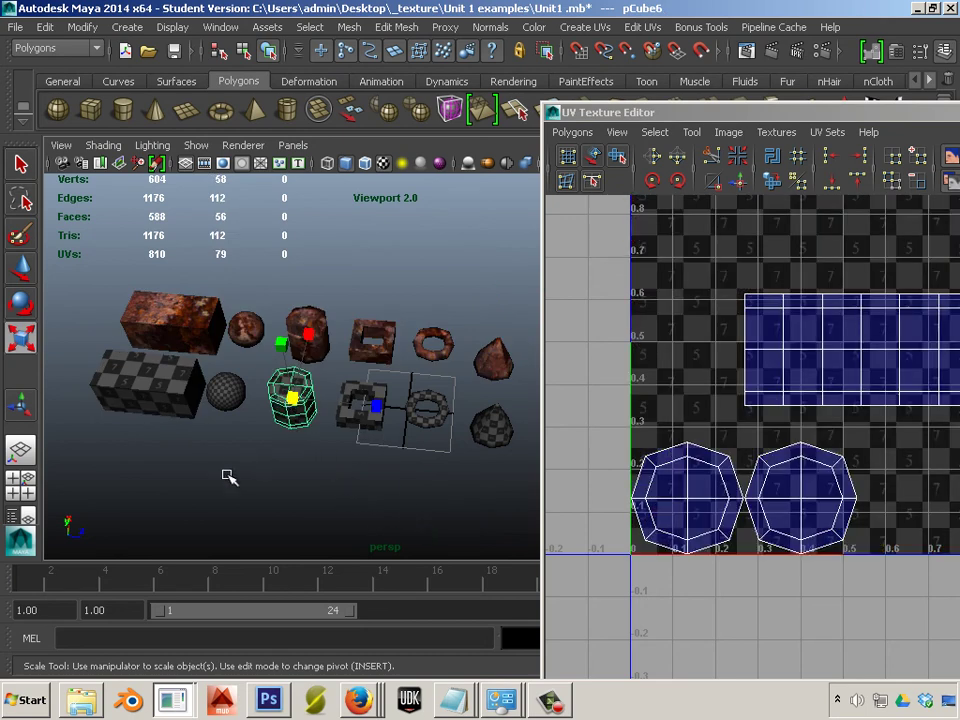
{"action": "left_click_drag", "start_coordinate": [216, 484], "coordinate": [228, 490], "text": "alt"}
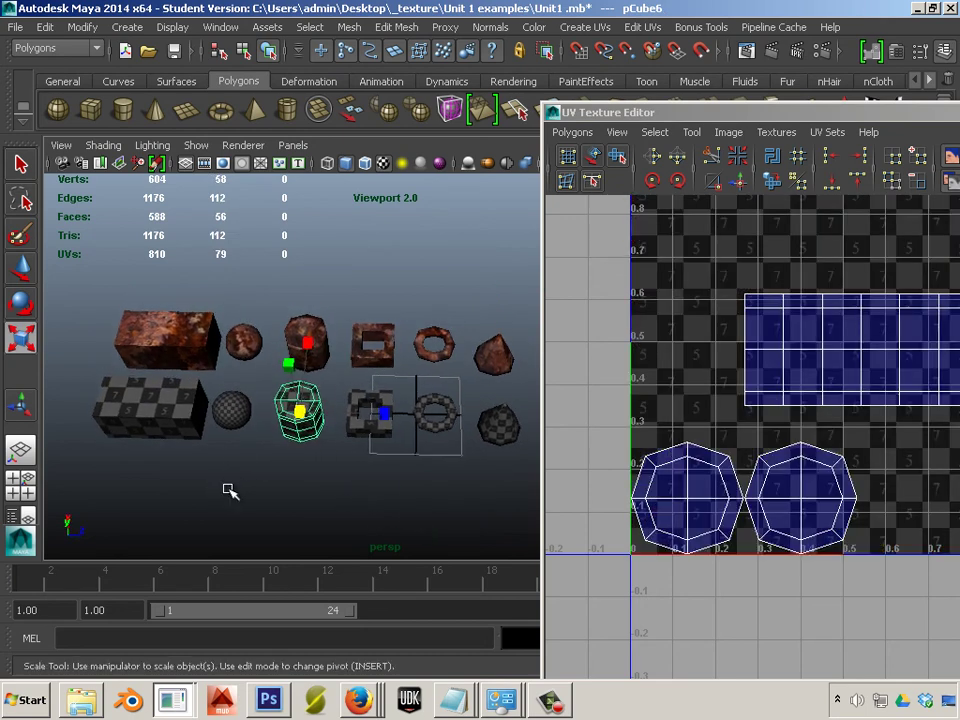